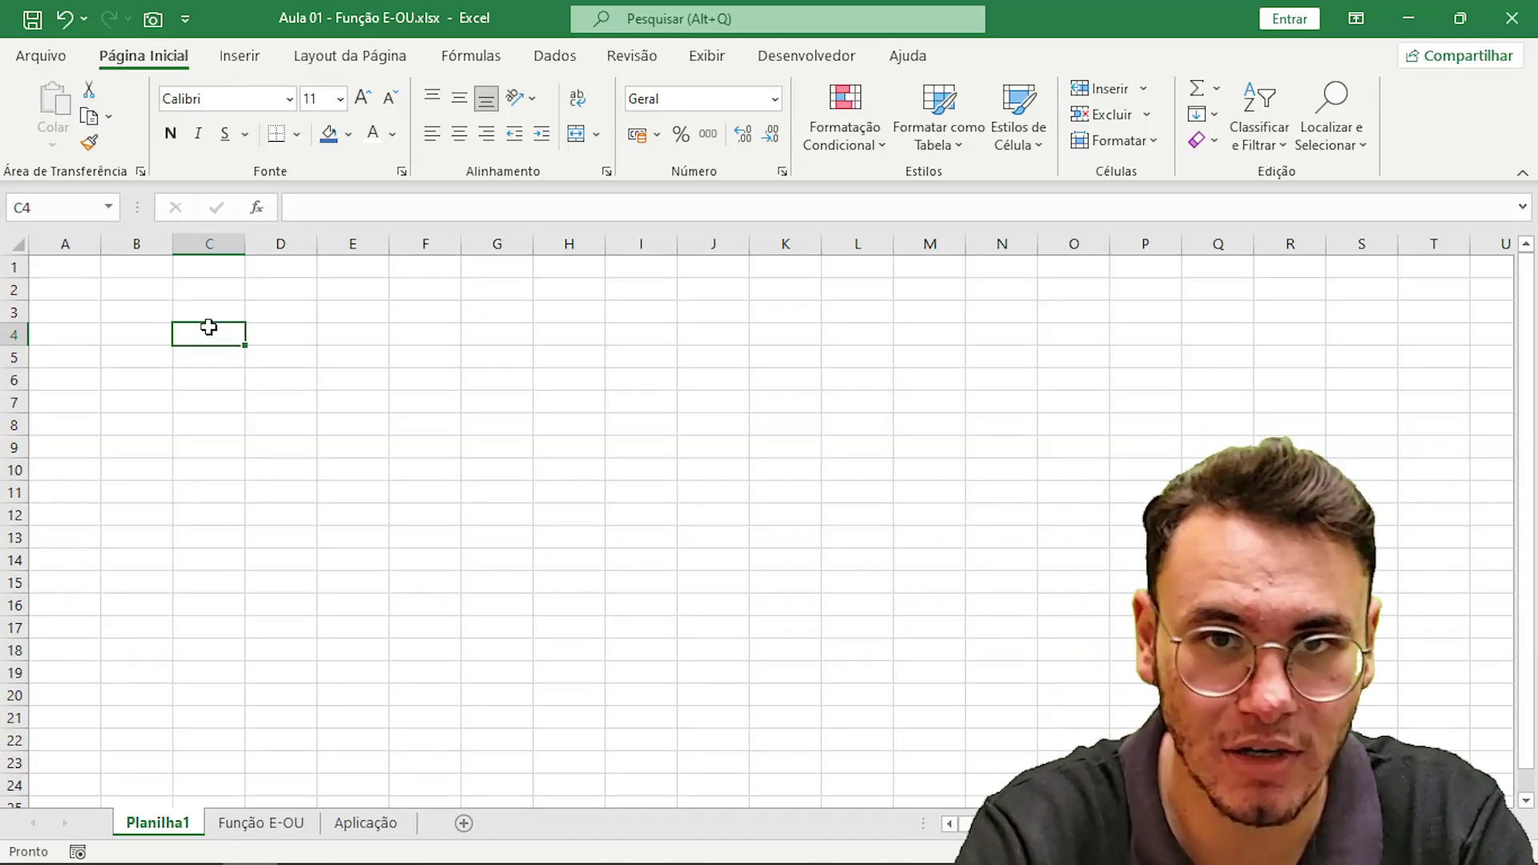
List the comparison operators >, <, >=, <=, = and <> one below another in cells C4 through C9.
text(>)
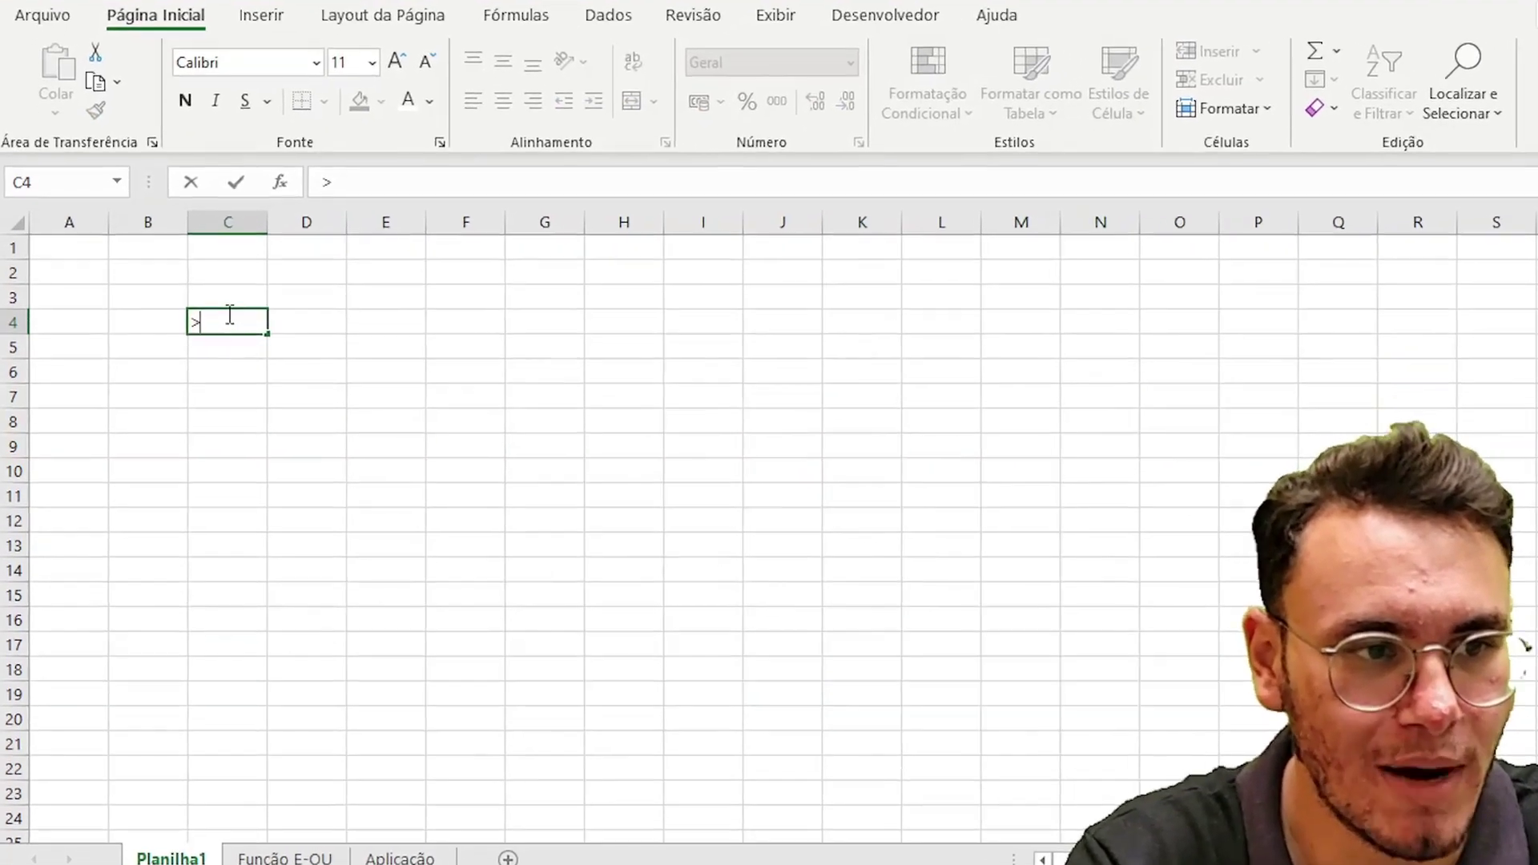
key(Return)
text(<)
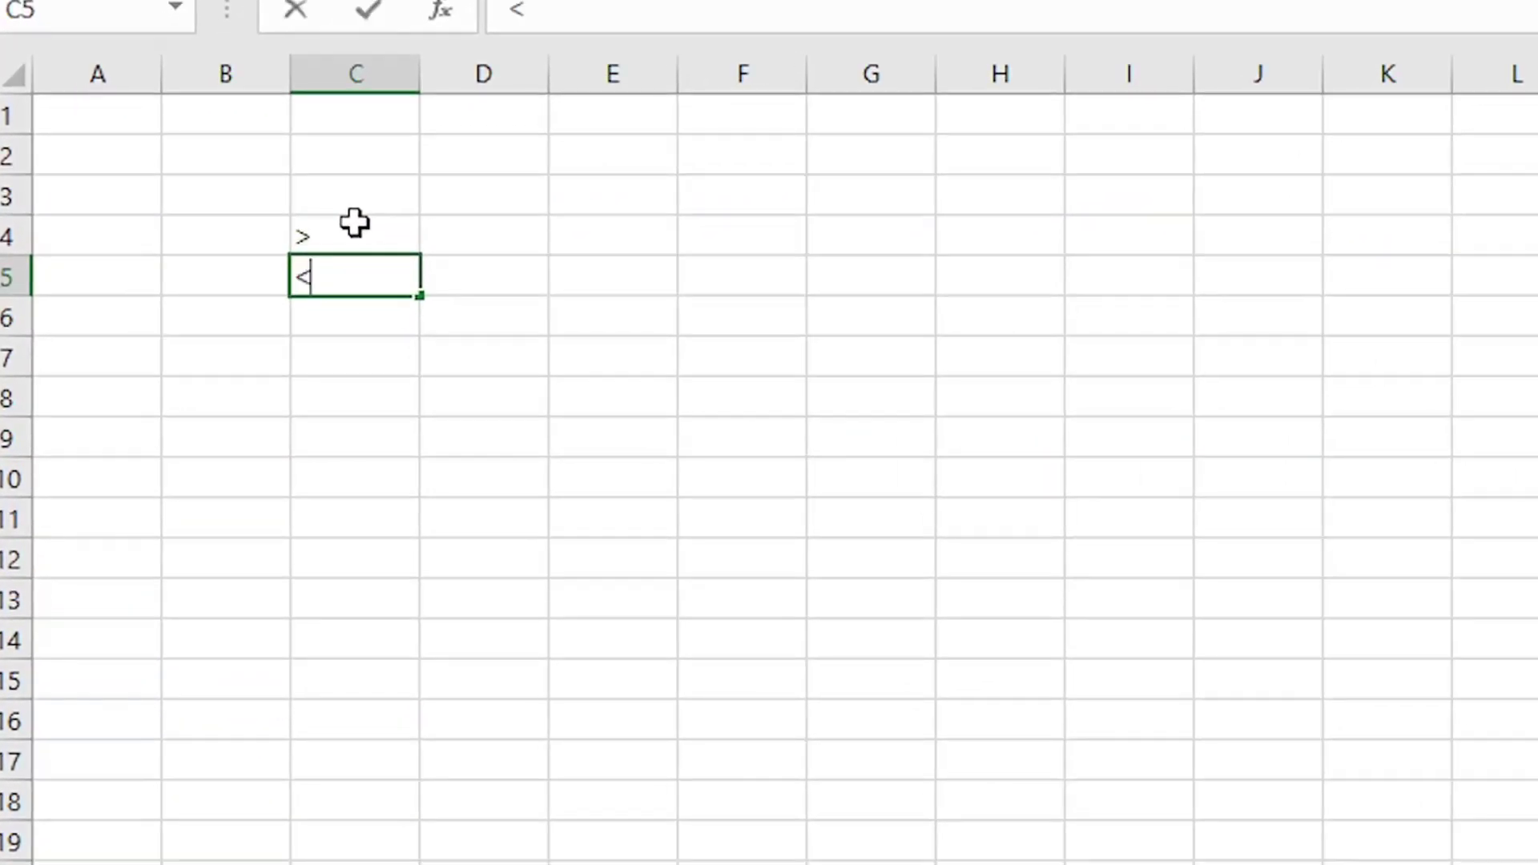
key(Return)
text(>=)
key(Return)
text(<=)
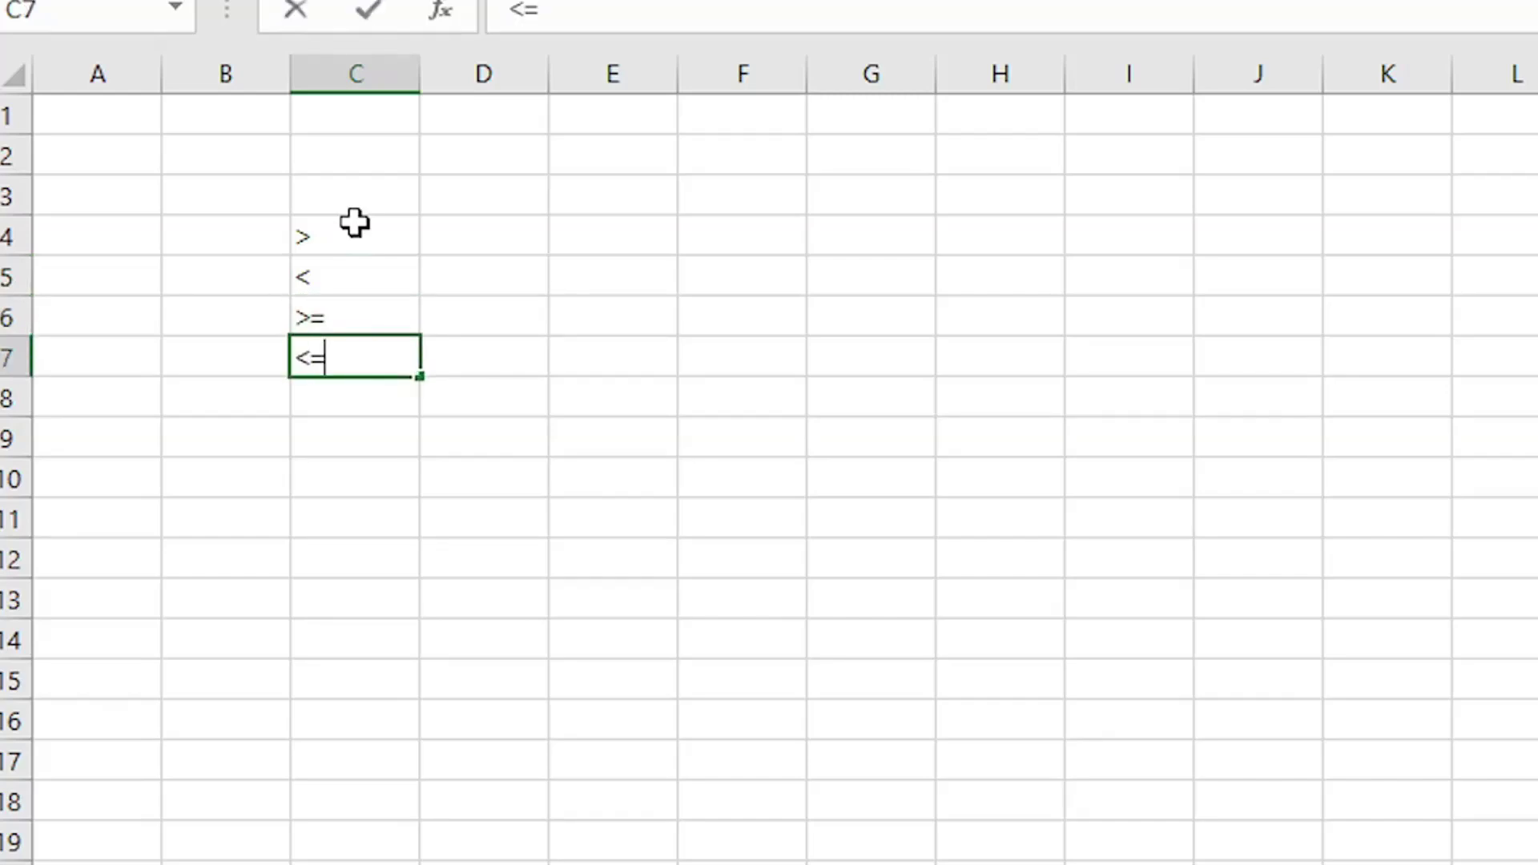
key(Return)
text(=)
key(Return)
text(<>)
key(Return)
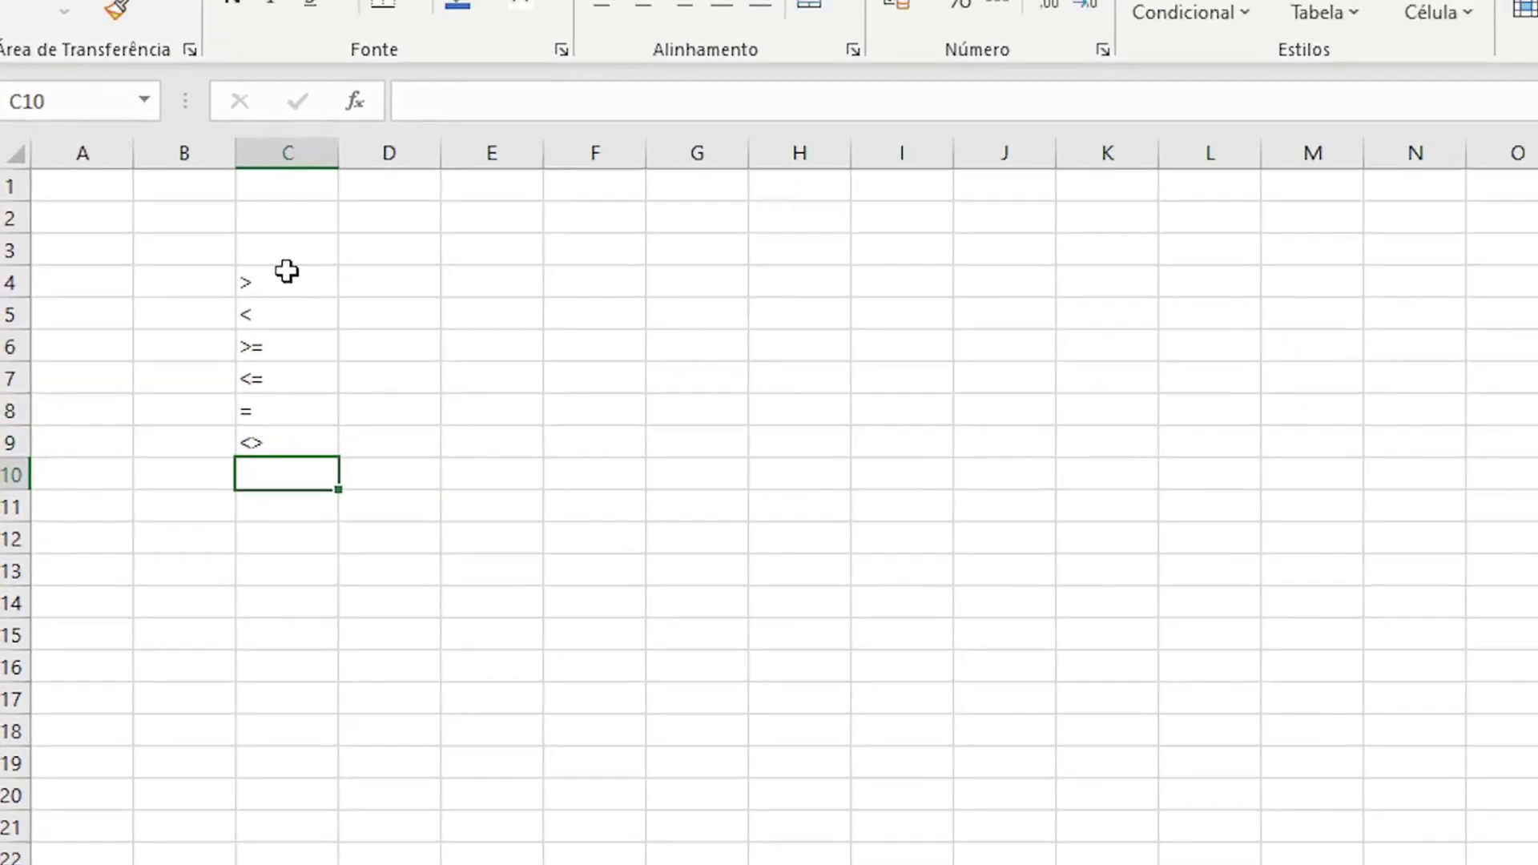
key(Up)
key(Right)
key(Right)
key(Up)
key(Up)
key(Up)
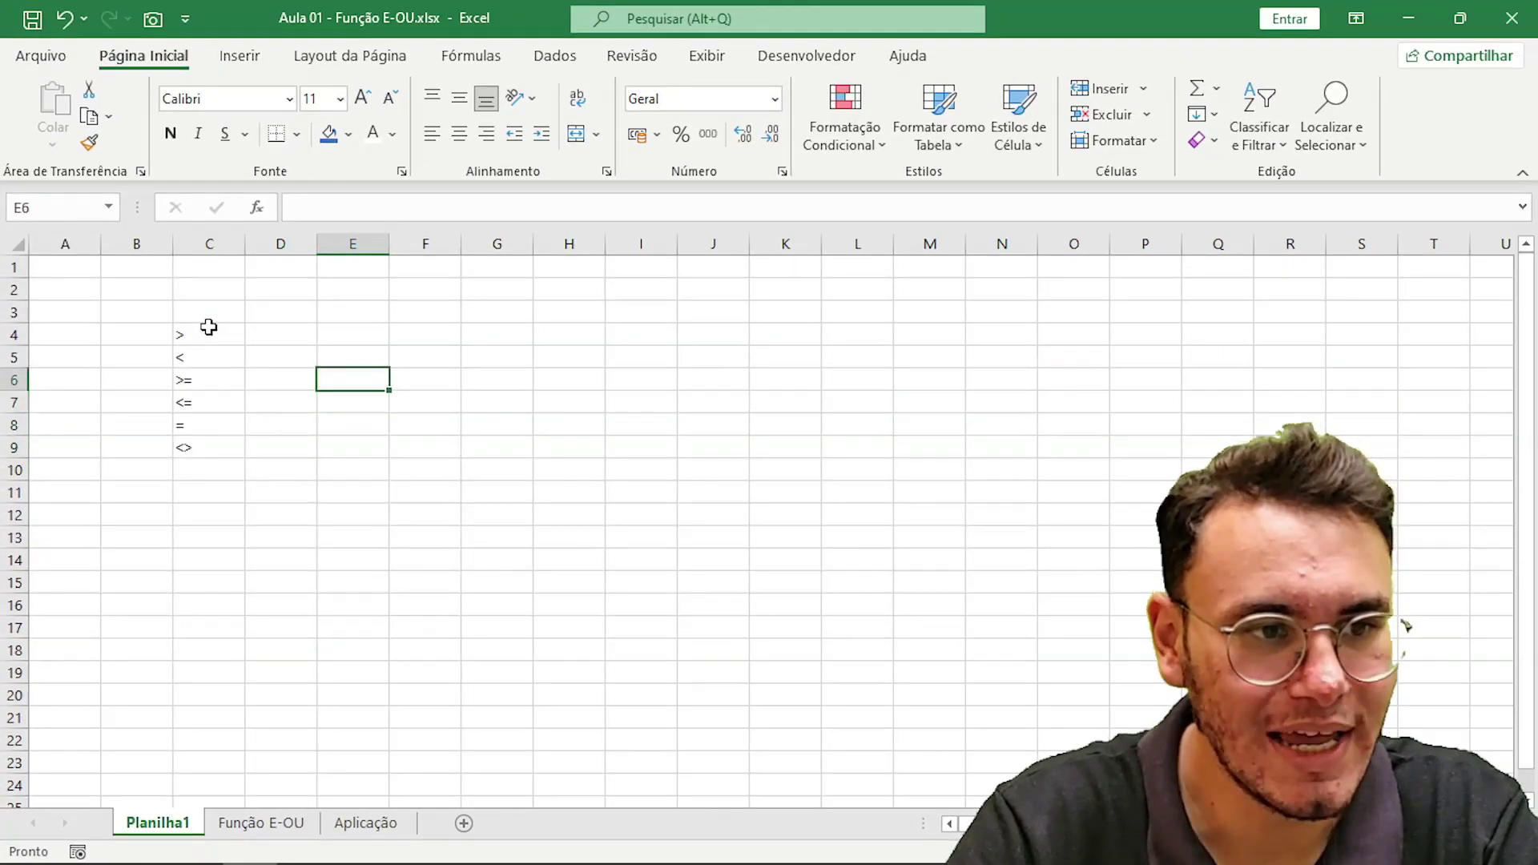
key(Left)
key(Up)
key(Up)
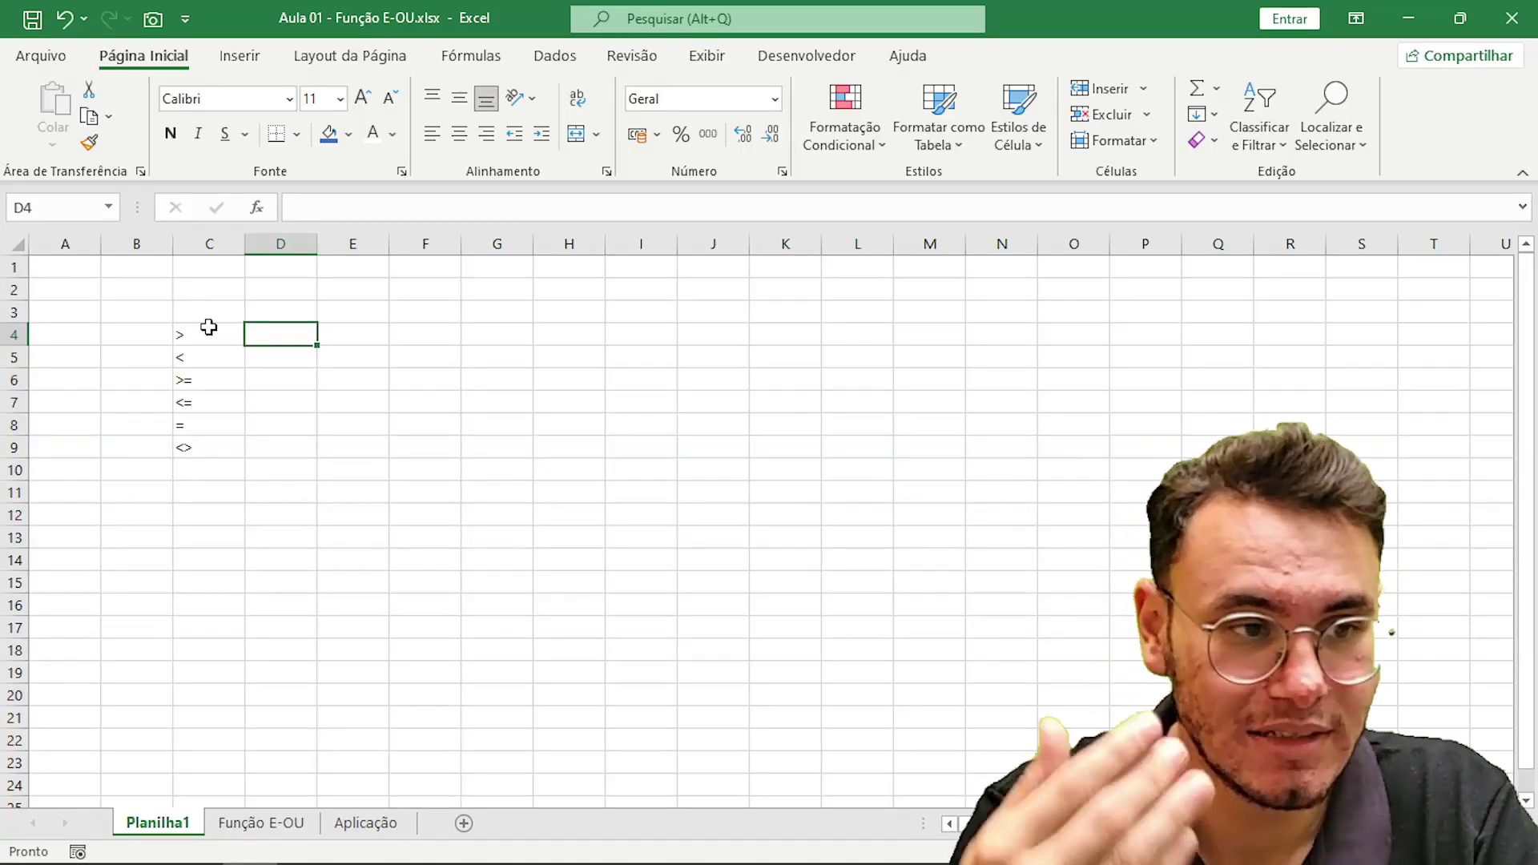
Enter the test formula =200=200 in cell G4.
key(Right)
key(Right)
key(Right)
key(Left)
key(Right)
key(Left)
key(Right)
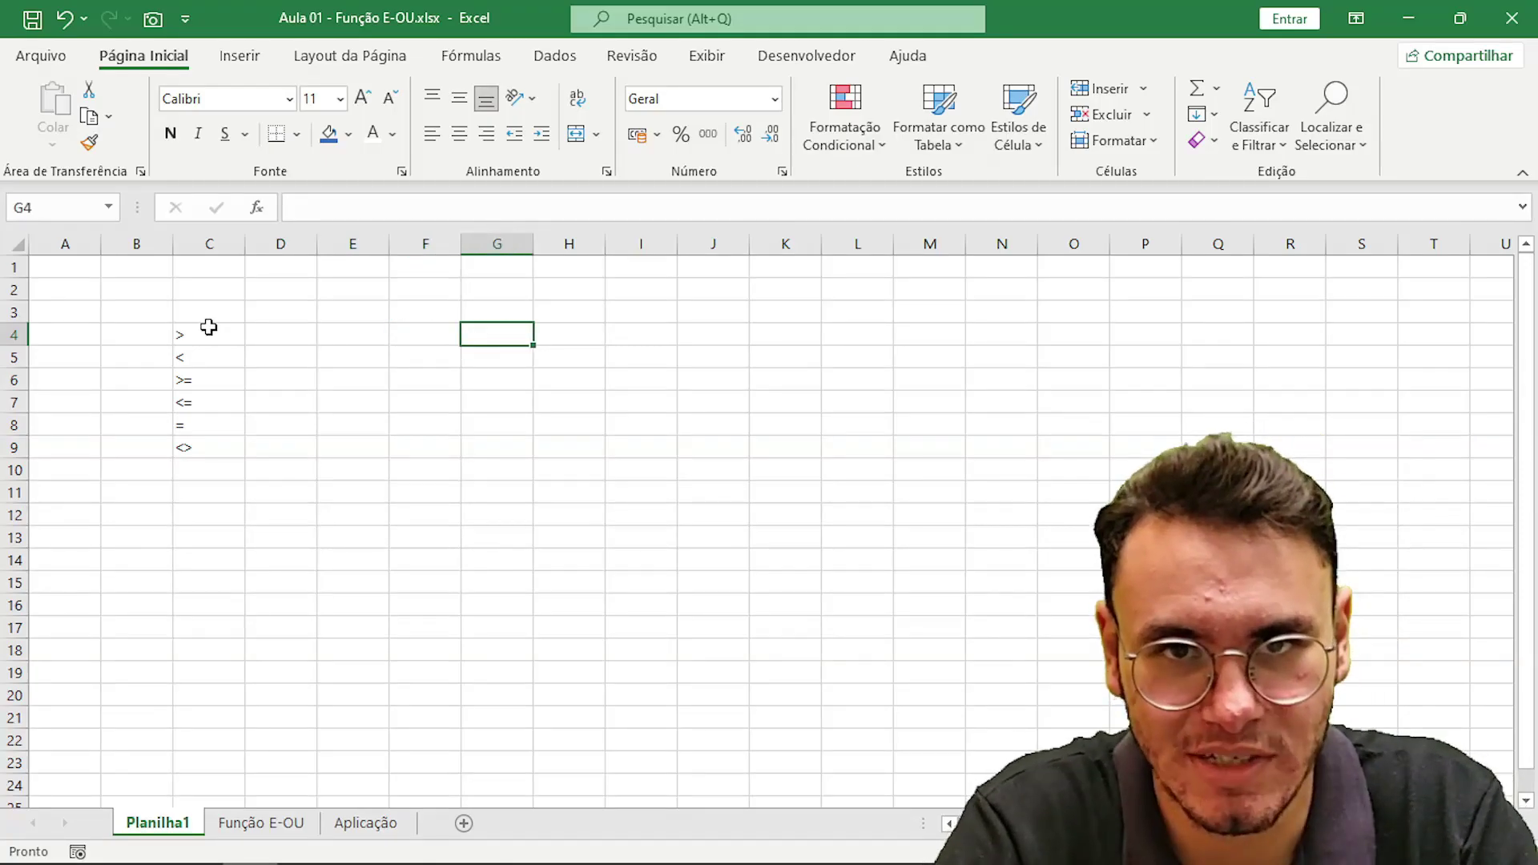
text(=)
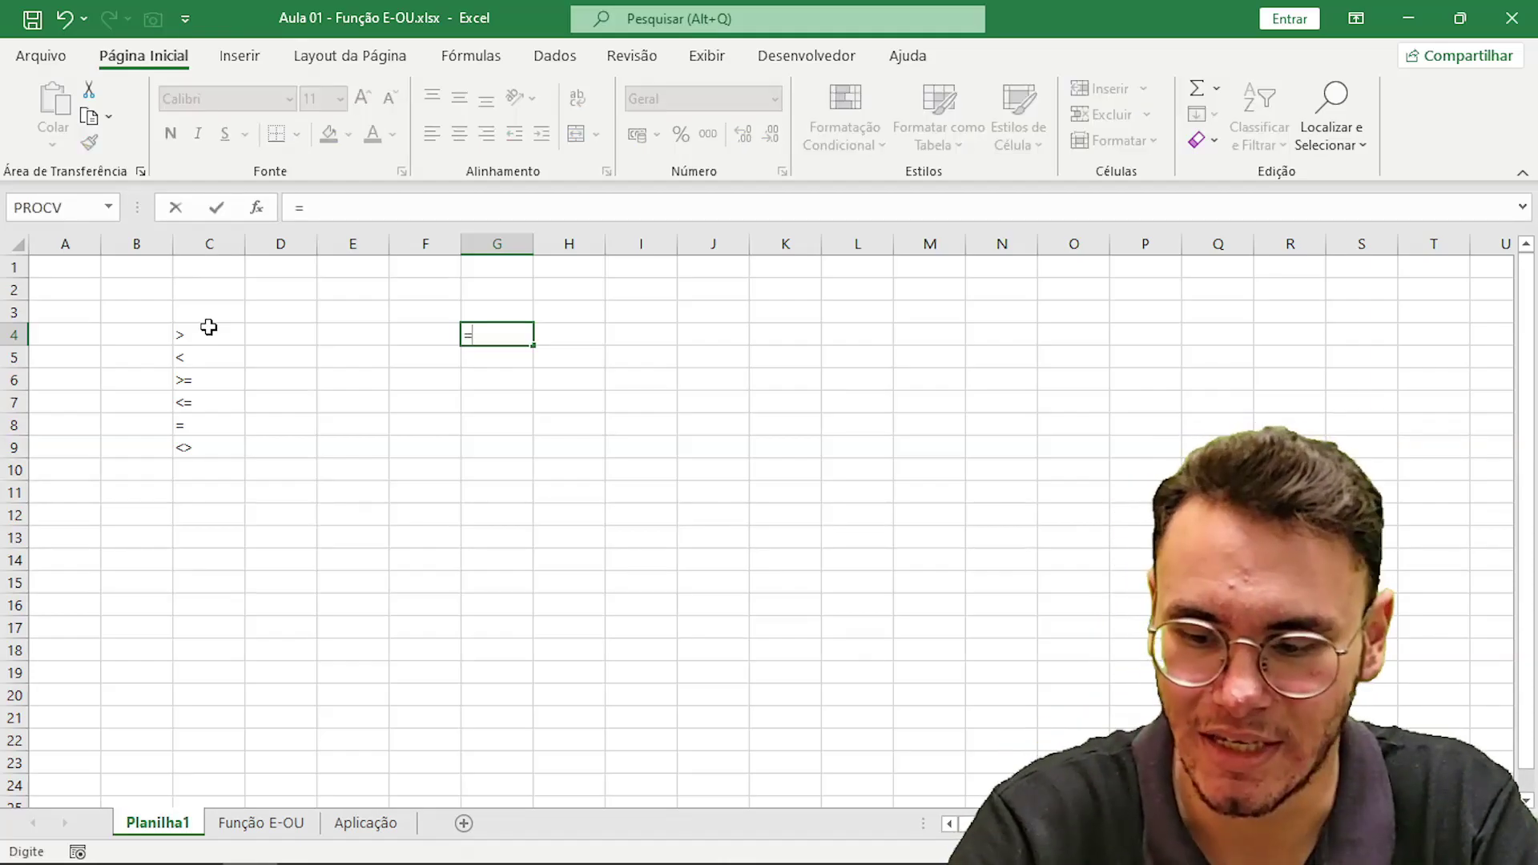
text(200)
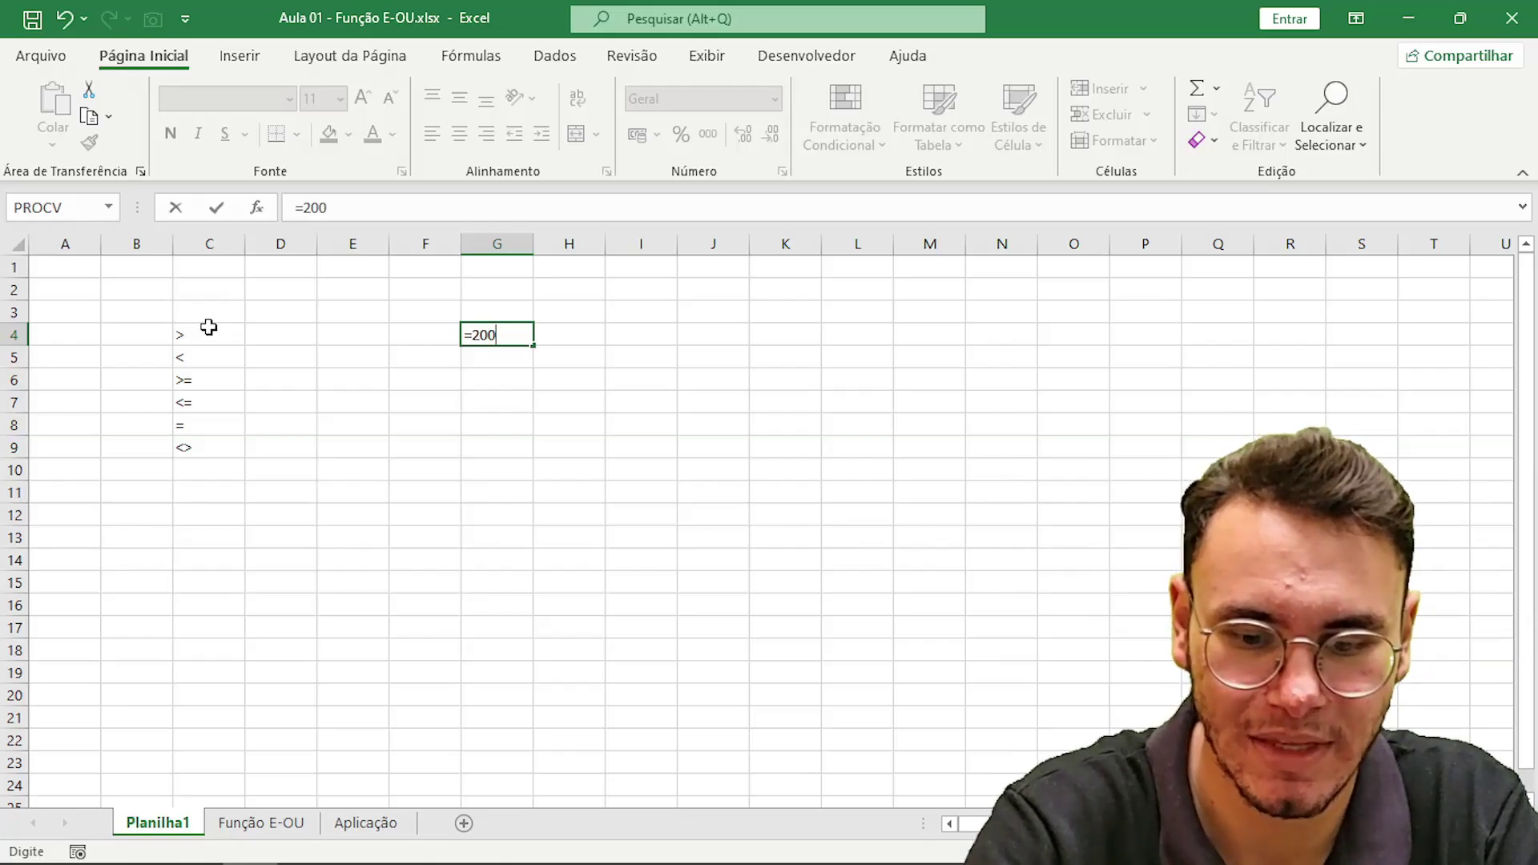
text(=200)
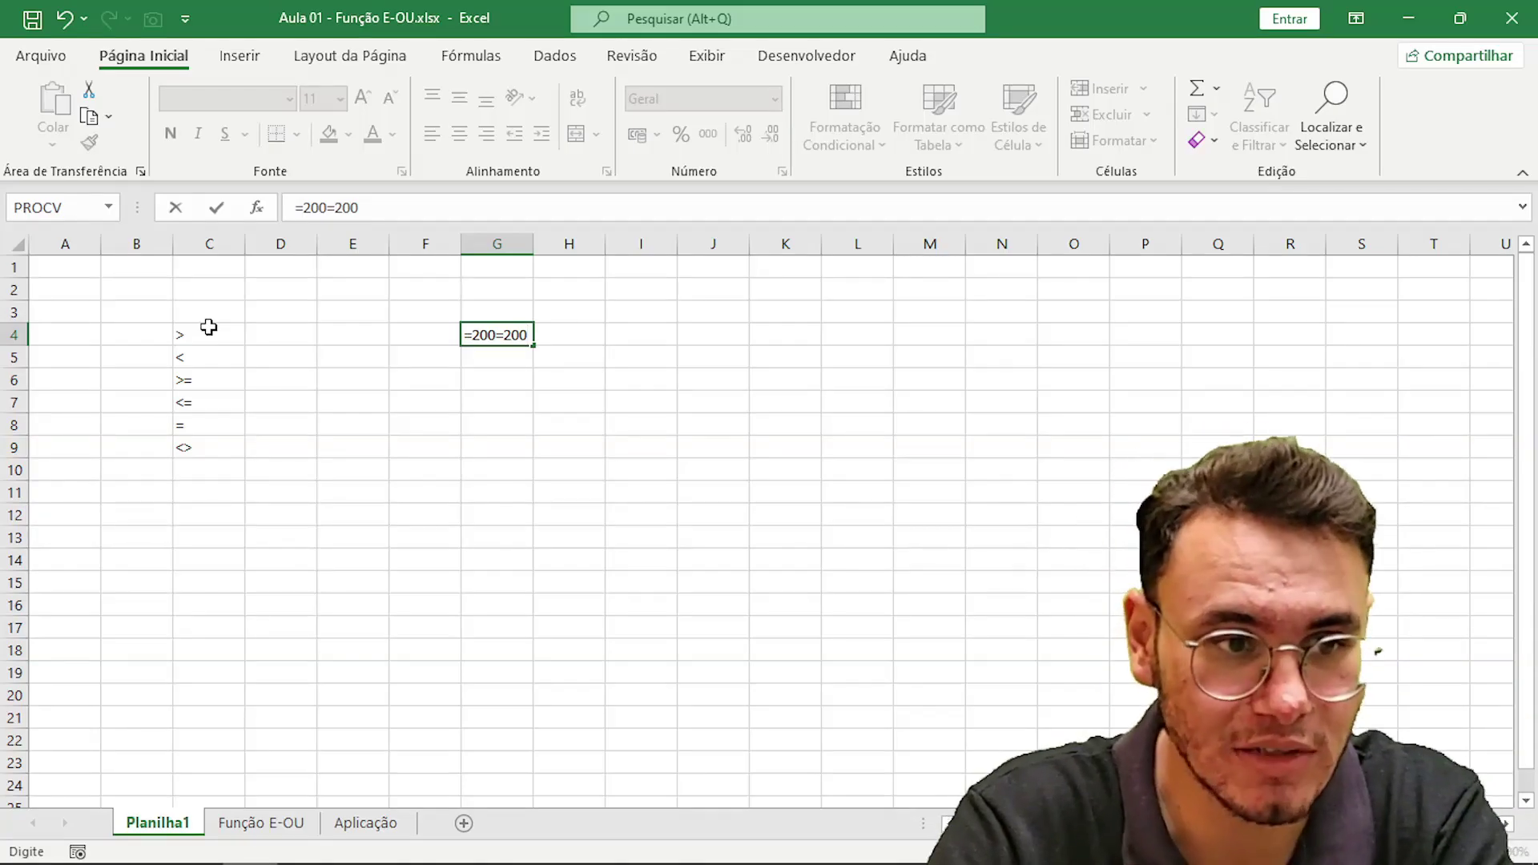
key(Return)
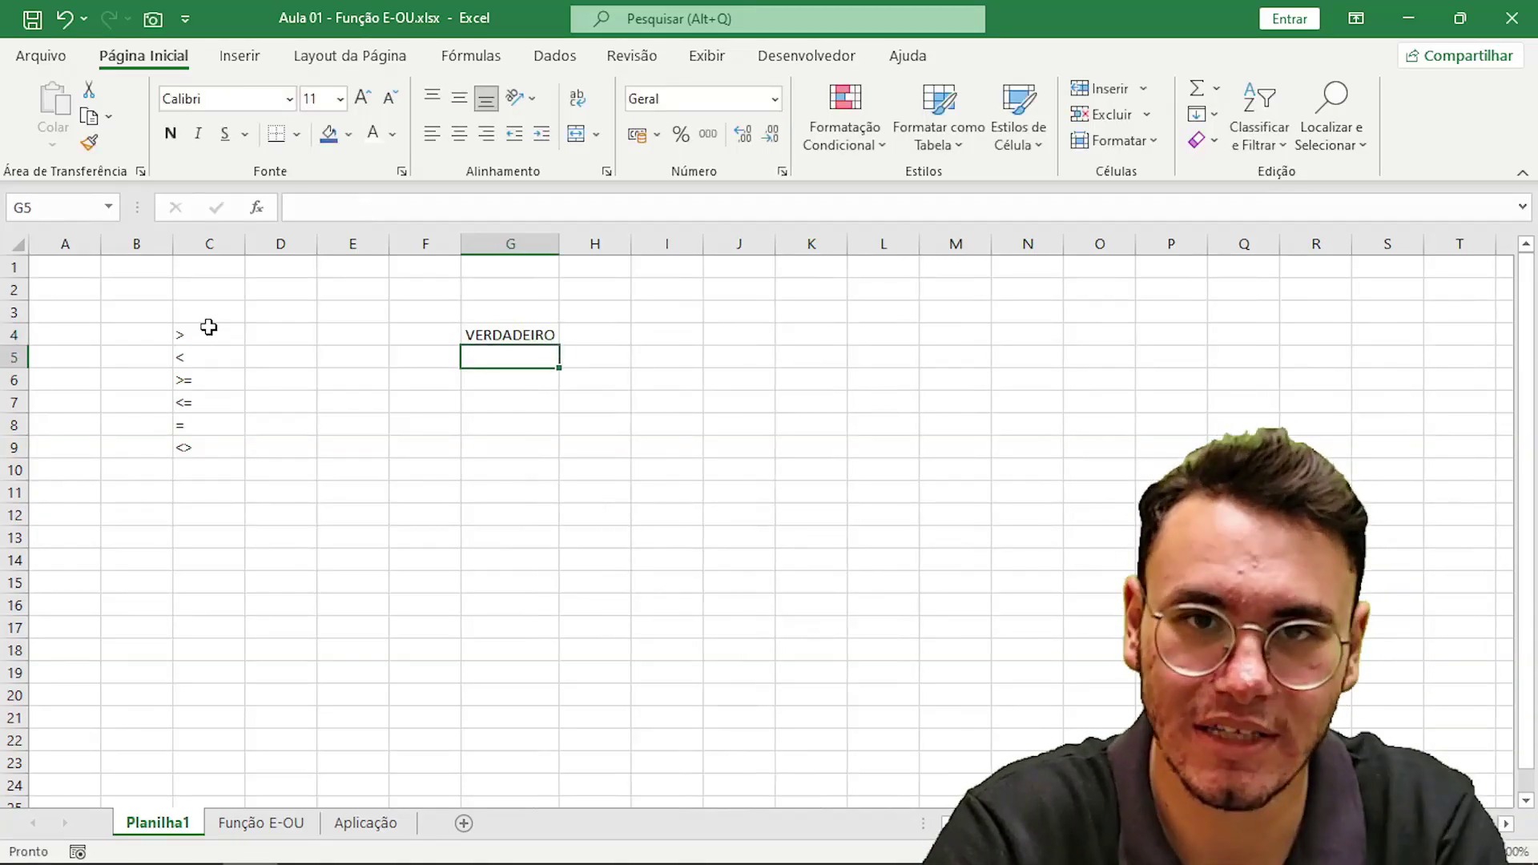
Examine both sides of the equality comparison in cell G4's formula without changing it.
key(Up)
key(F2)
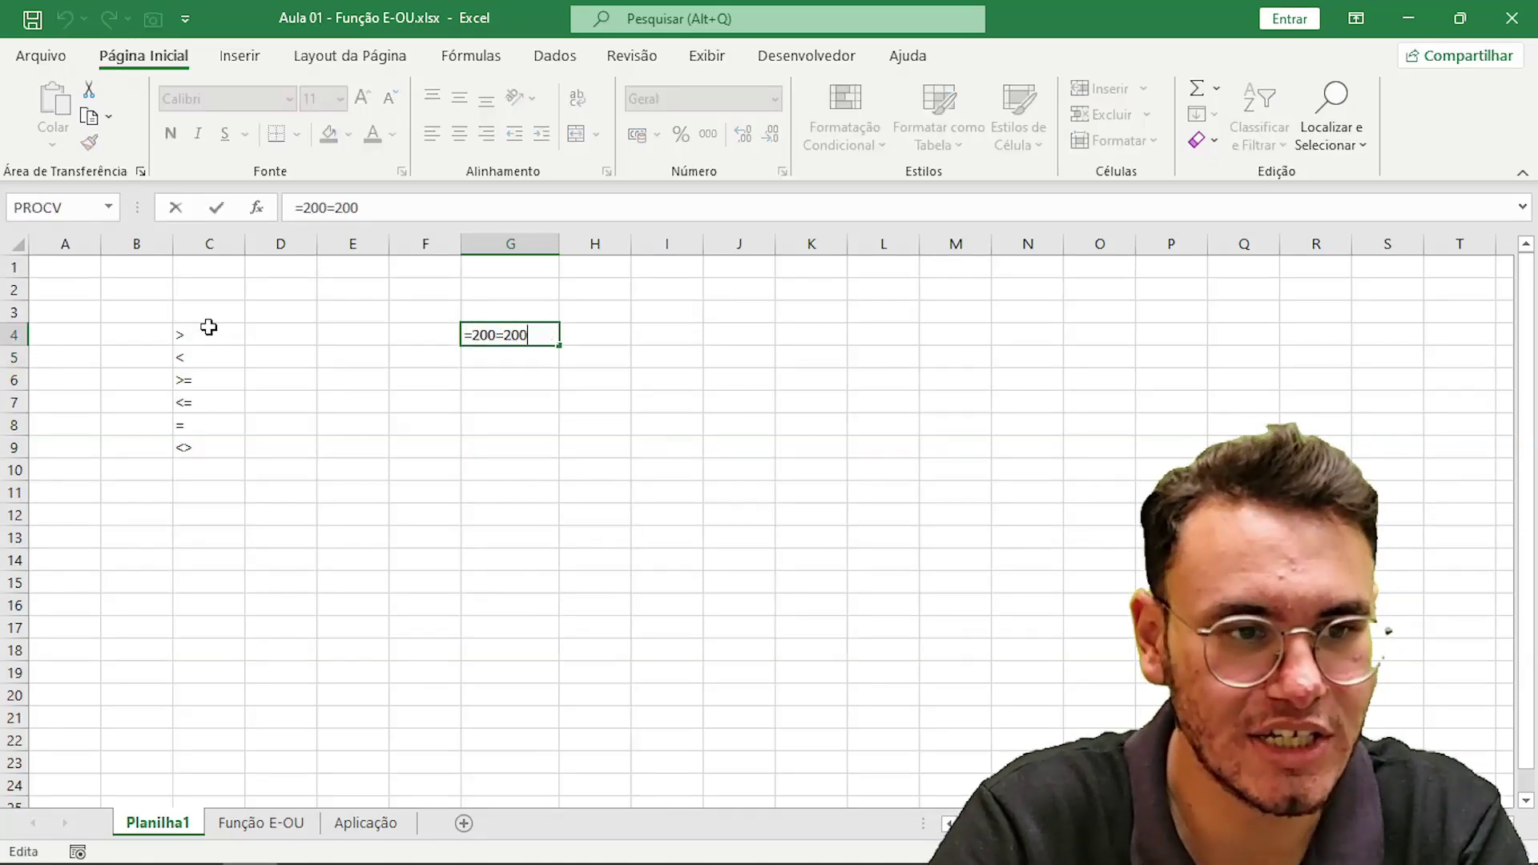
key(Left)
key(Left)
key(Right)
key(Right)
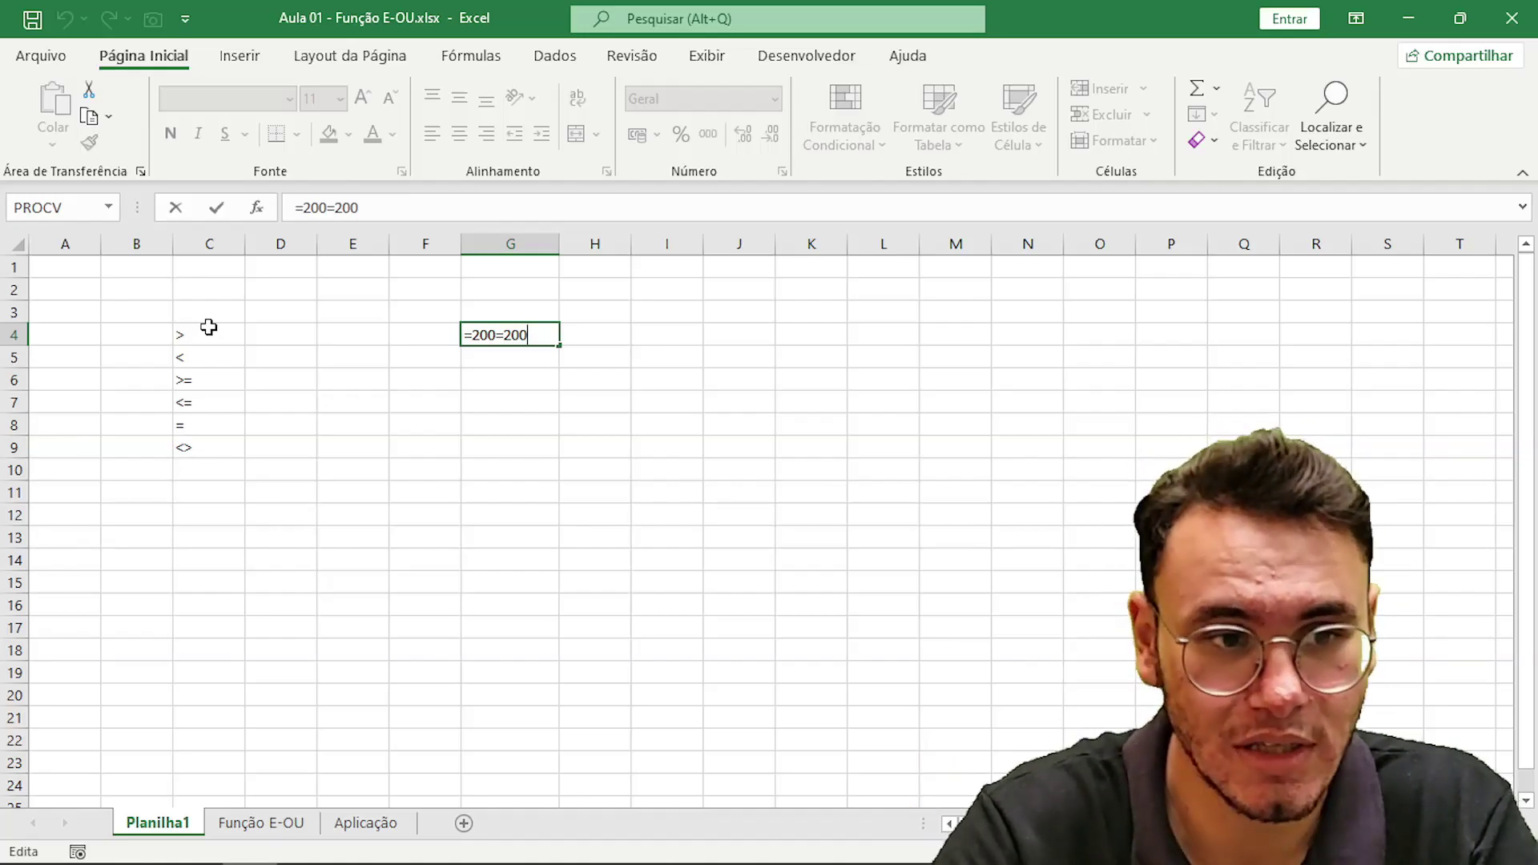
key(Return)
Enter the test formula =150>300 in cell G5.
text(=)
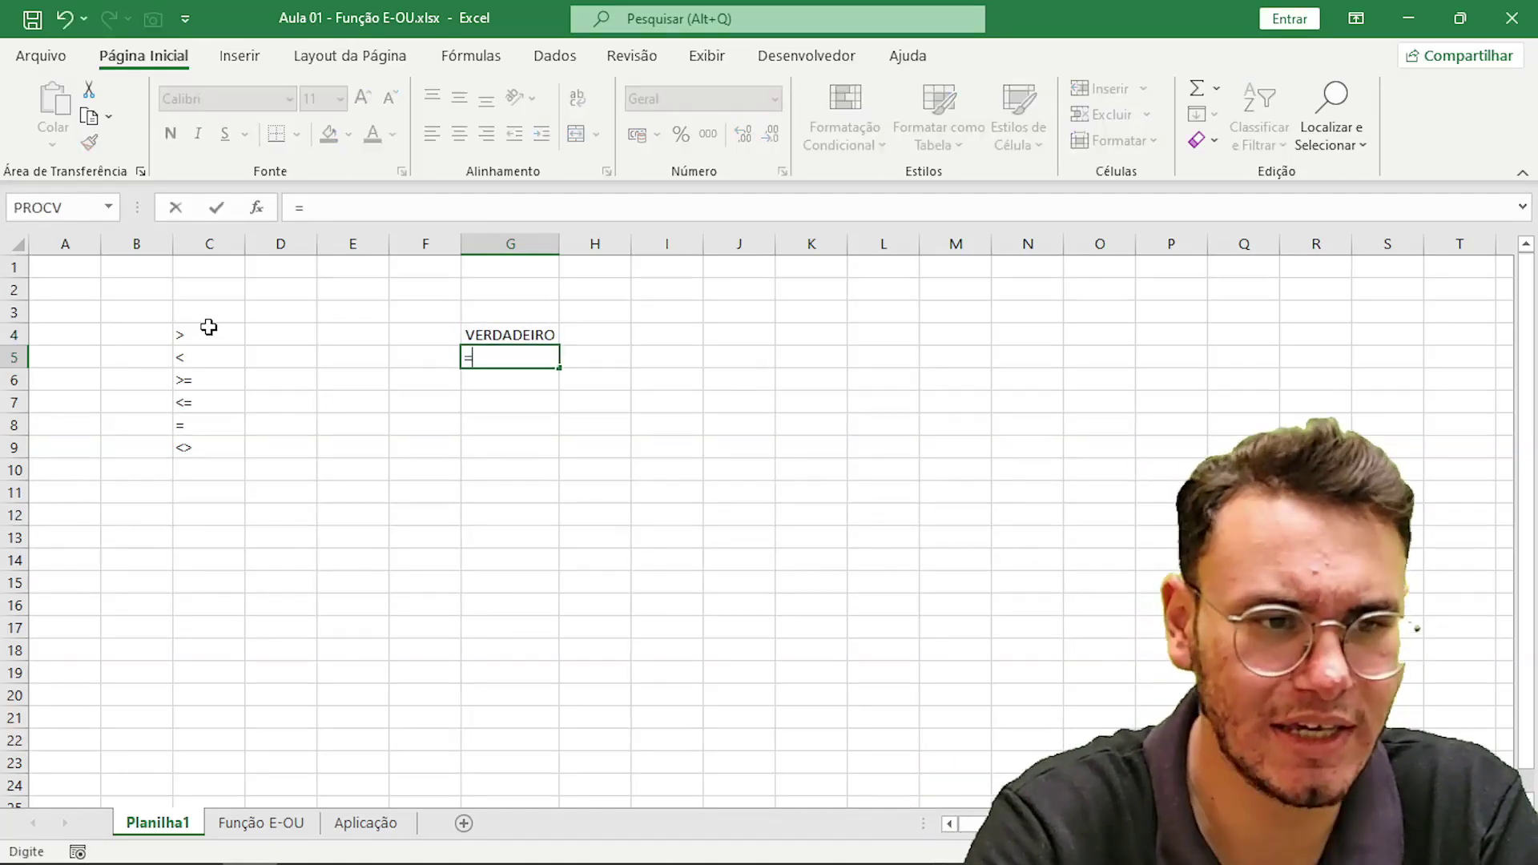
text(150>)
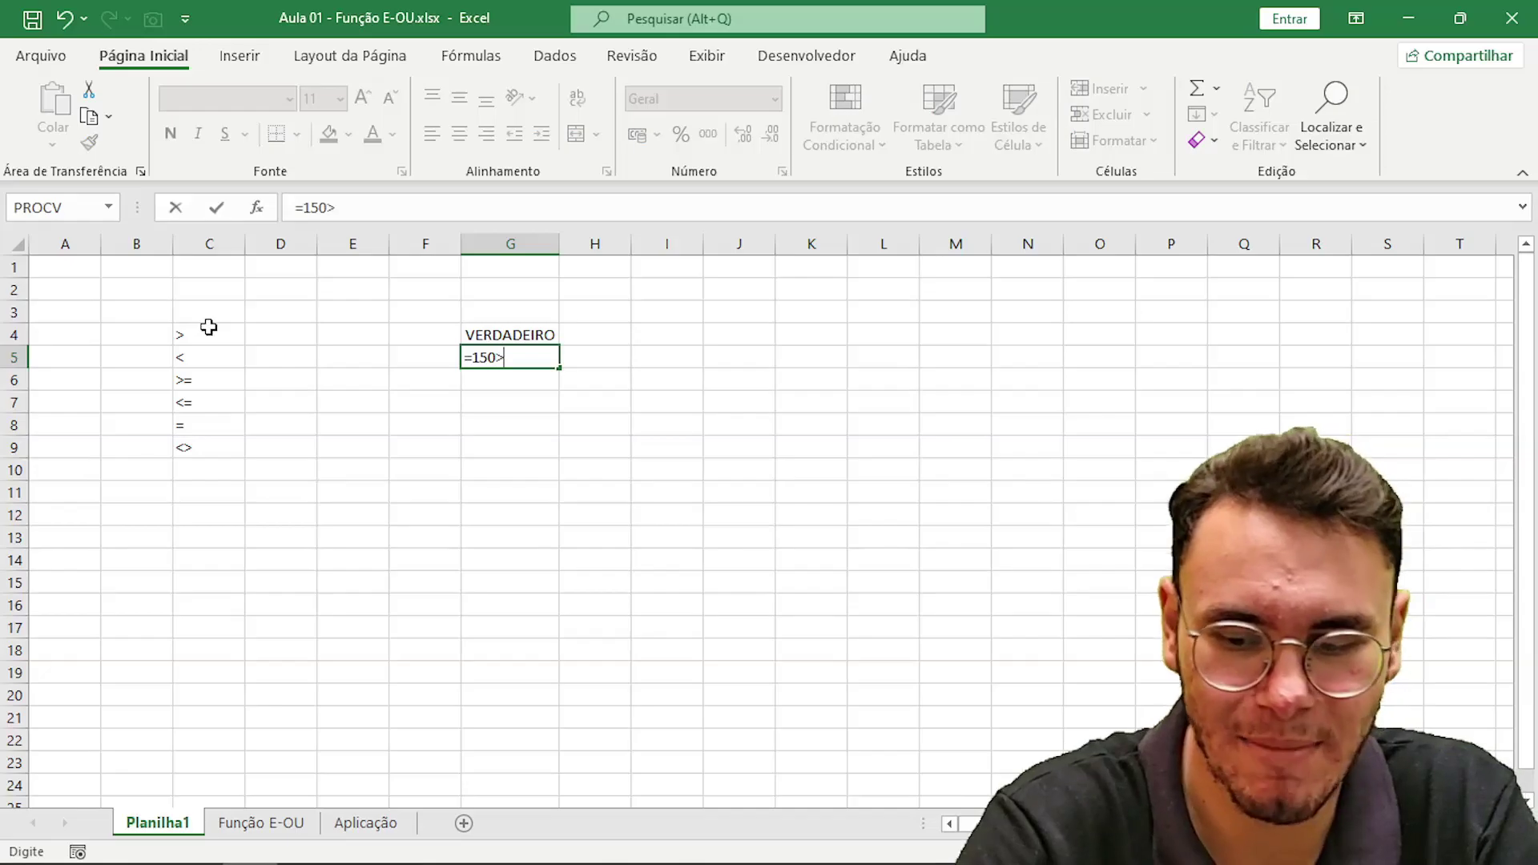
text(300)
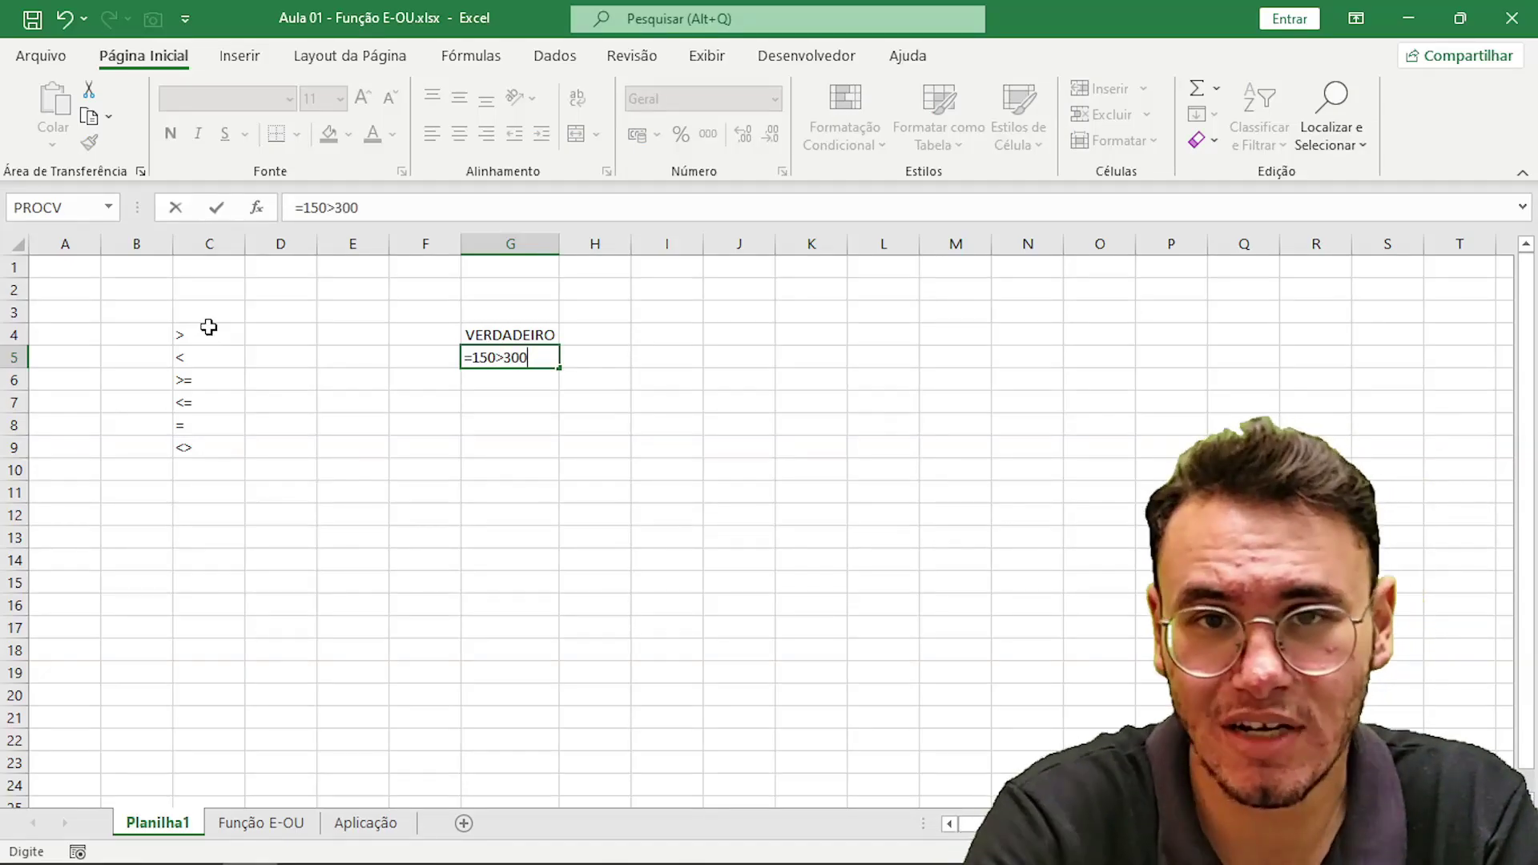
key(Return)
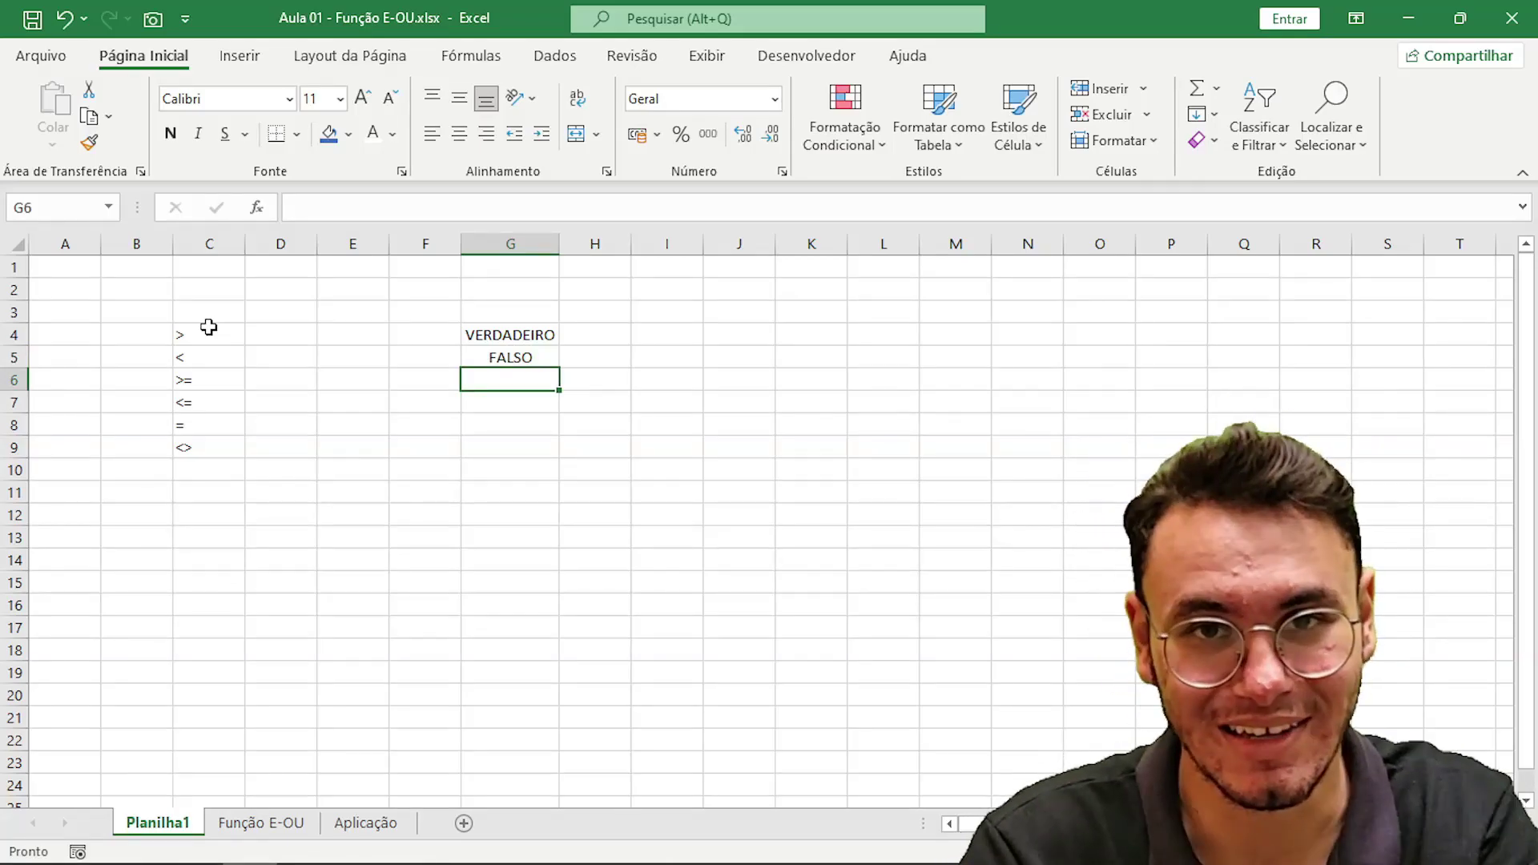
Examine the two numbers and the greater-than operator in cell G5's formula without changing it.
key(F2)
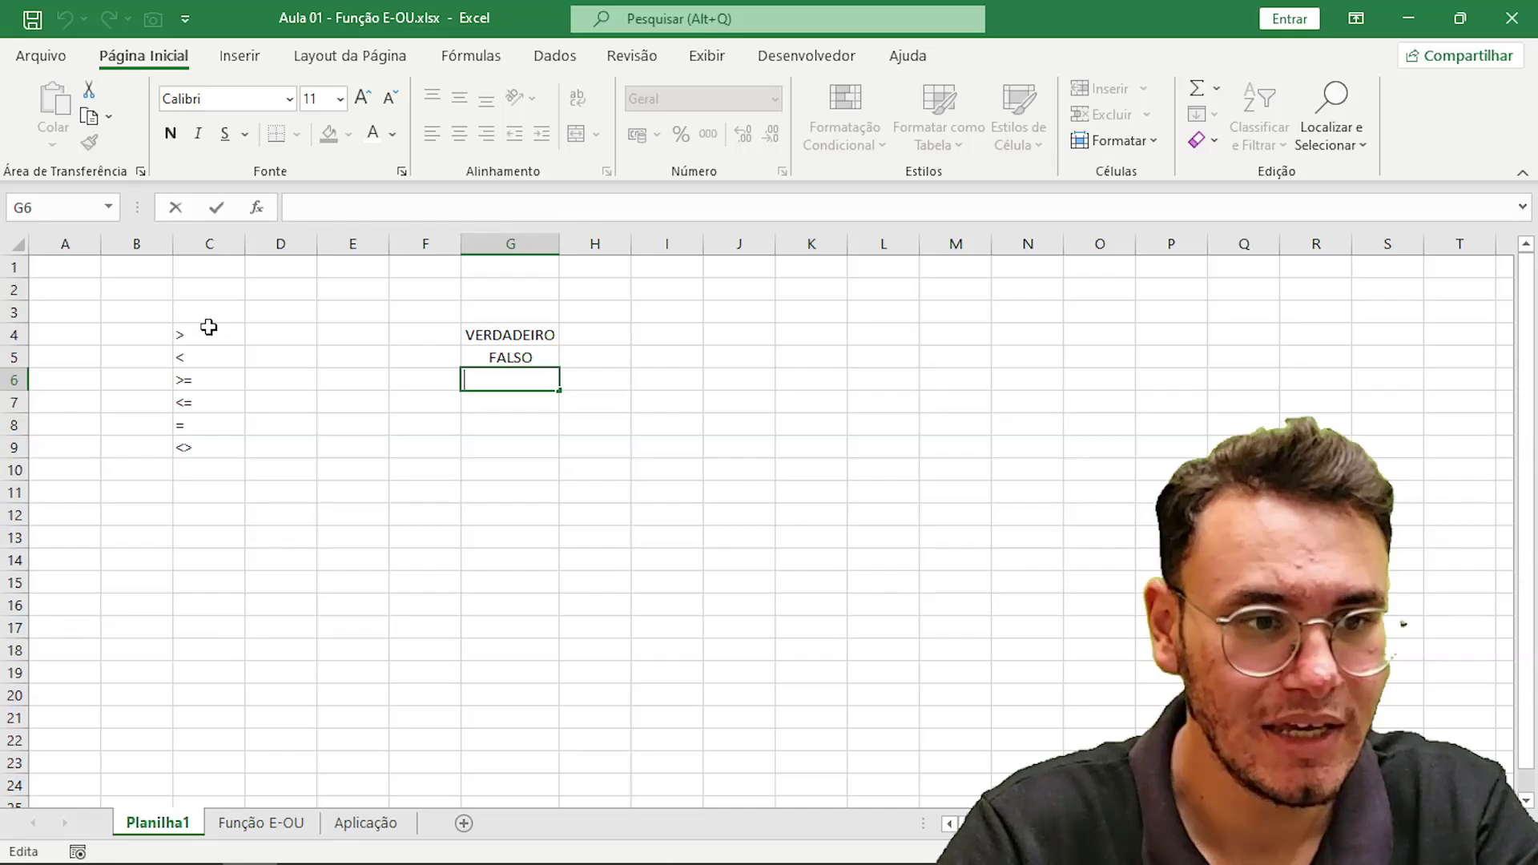
key(Escape)
key(Up)
key(Up)
key(Down)
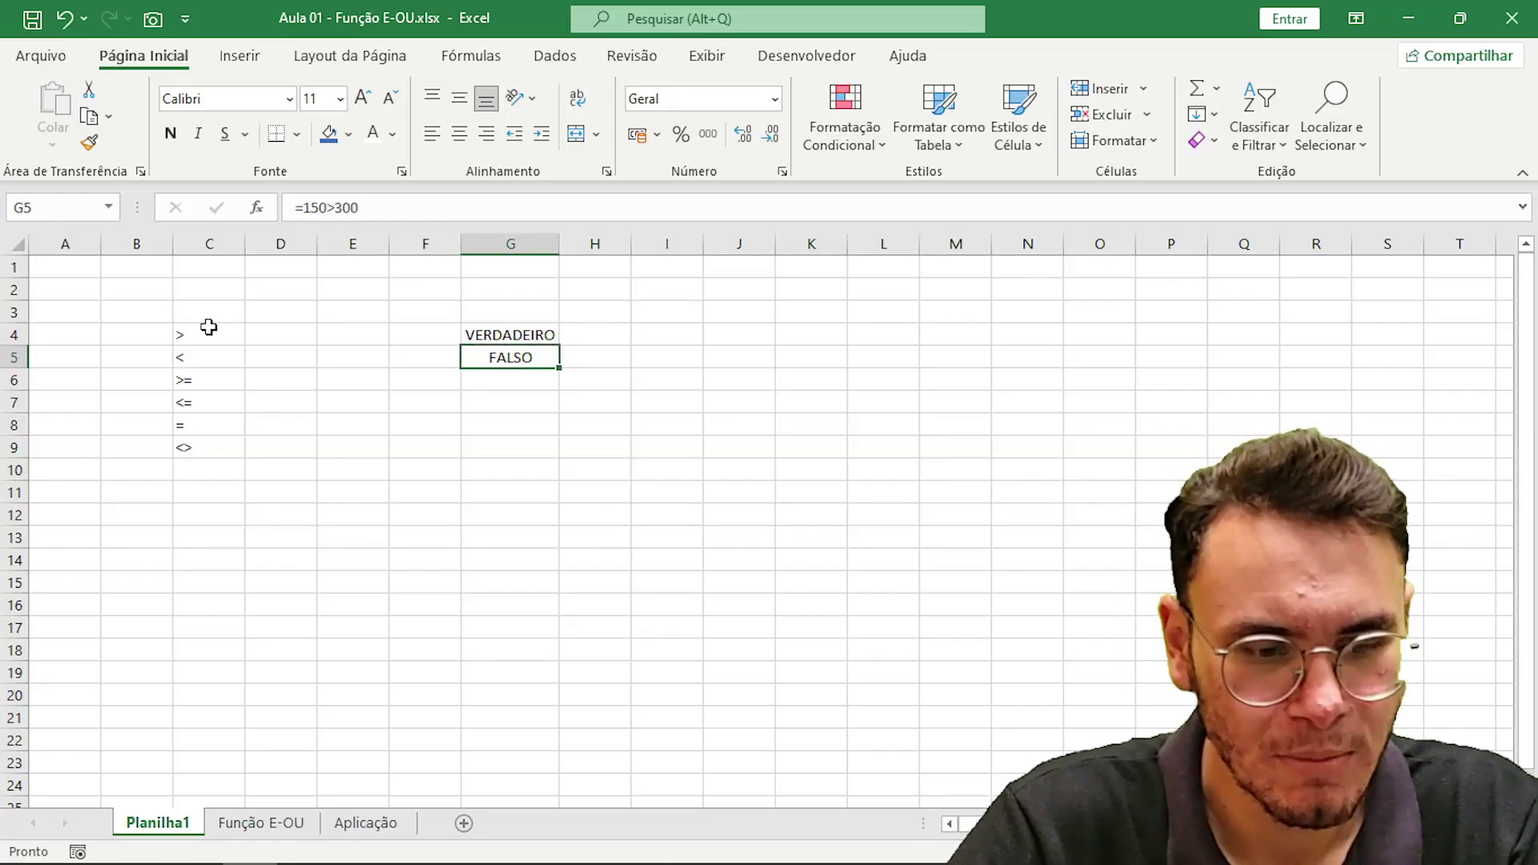
key(F2)
key(Left)
key(Left)
key(Left)
key(Left)
key(Left)
key(Left)
key(Left)
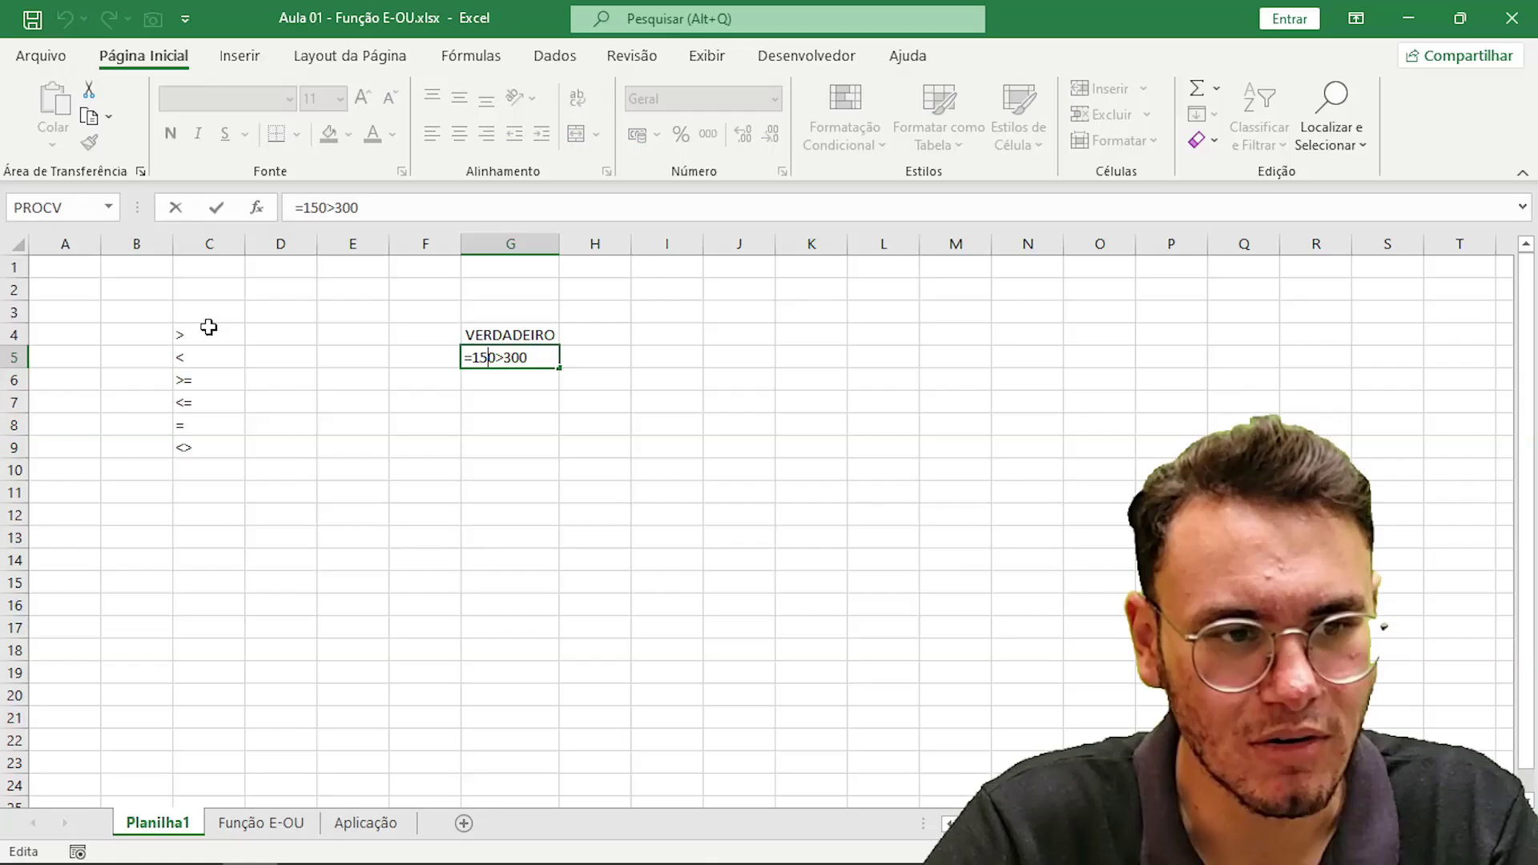
key(Right)
key(Right)
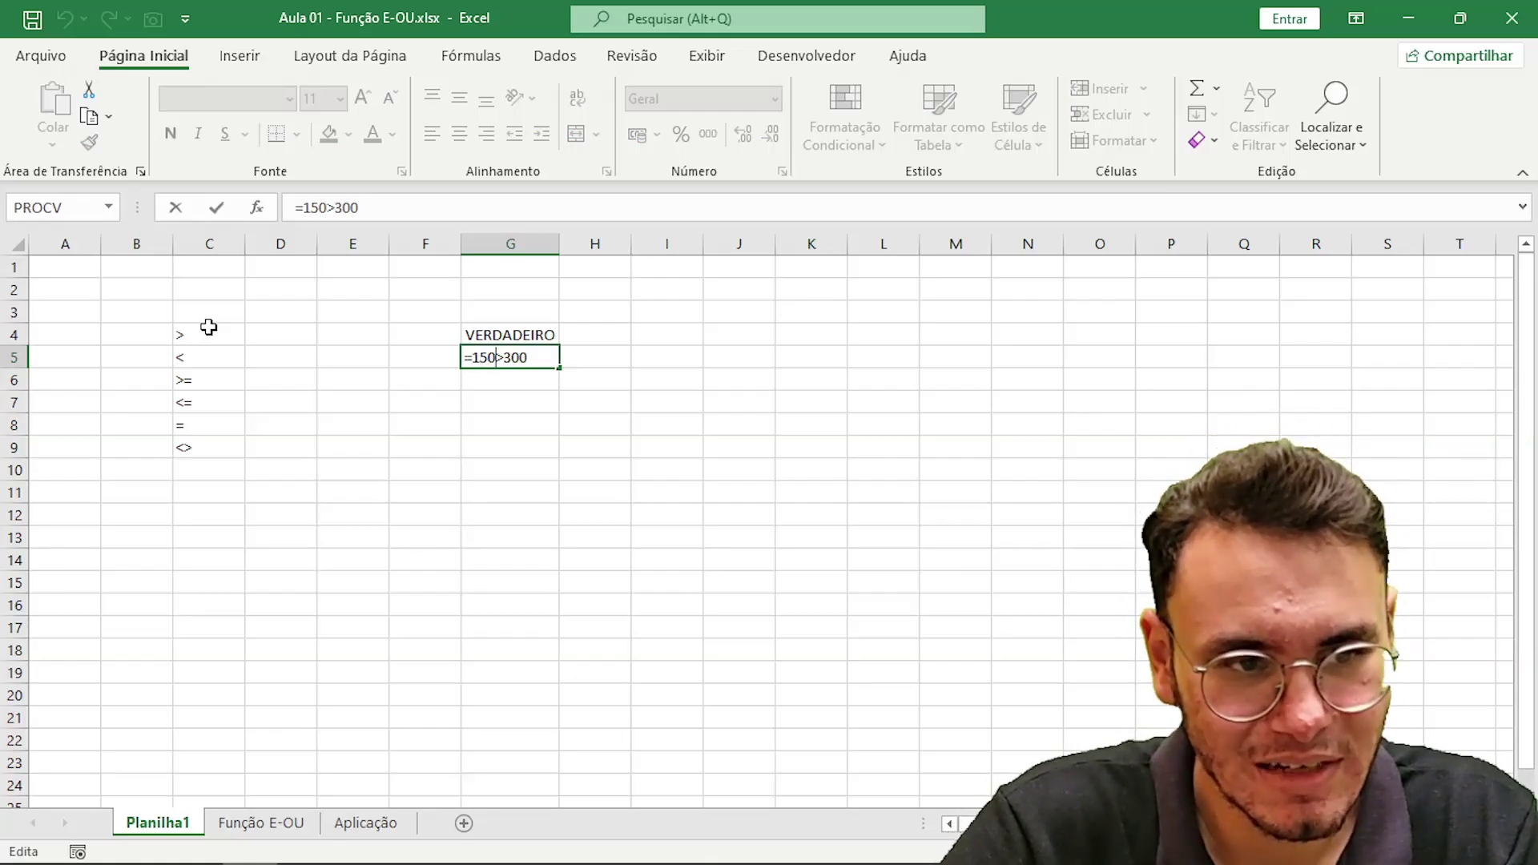
key(Right)
key(Right)
key(Right)
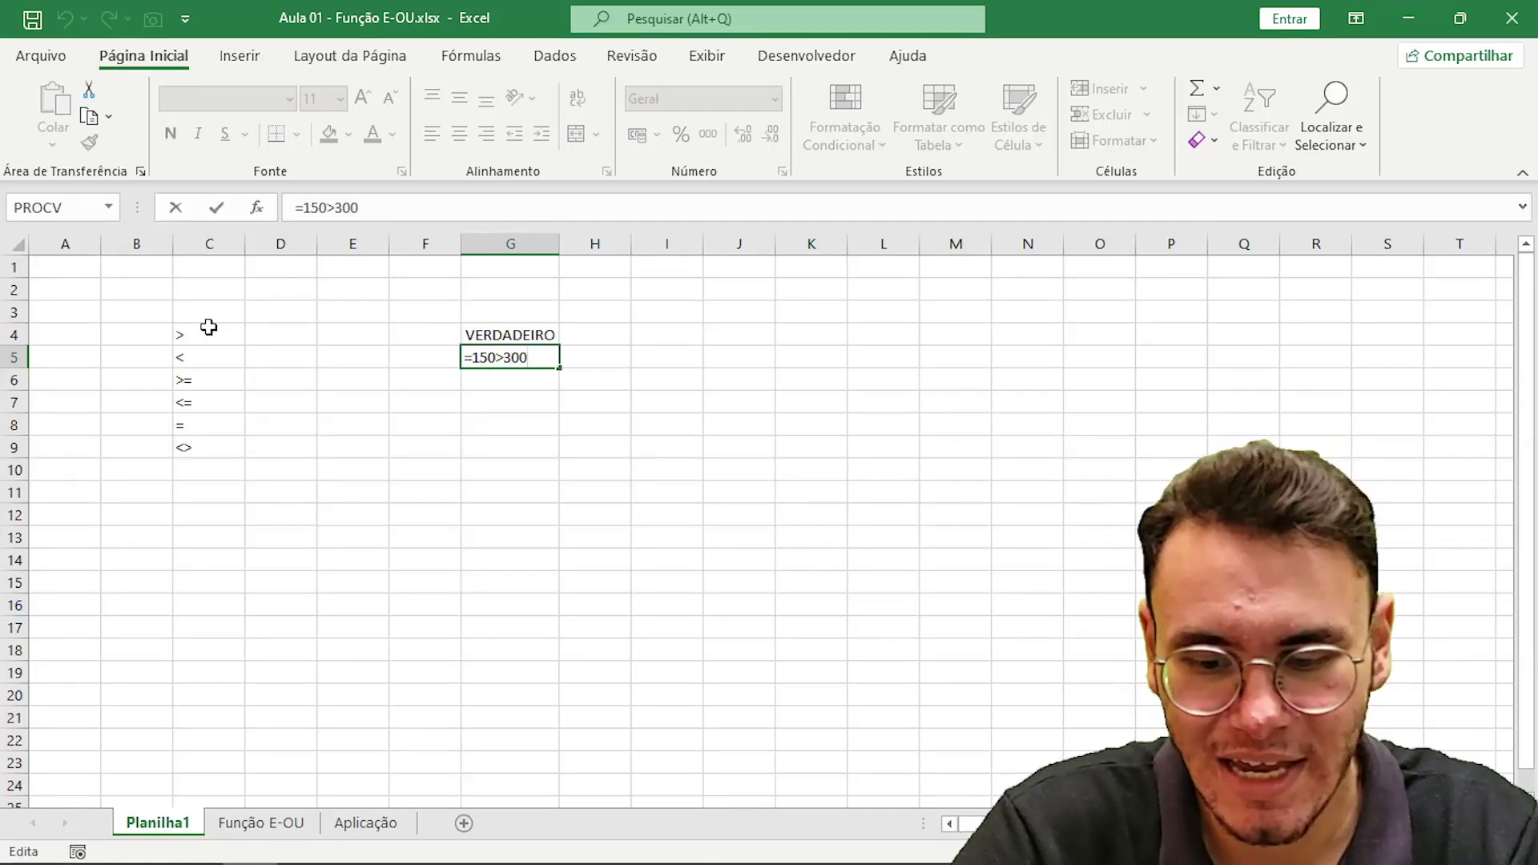
key(Return)
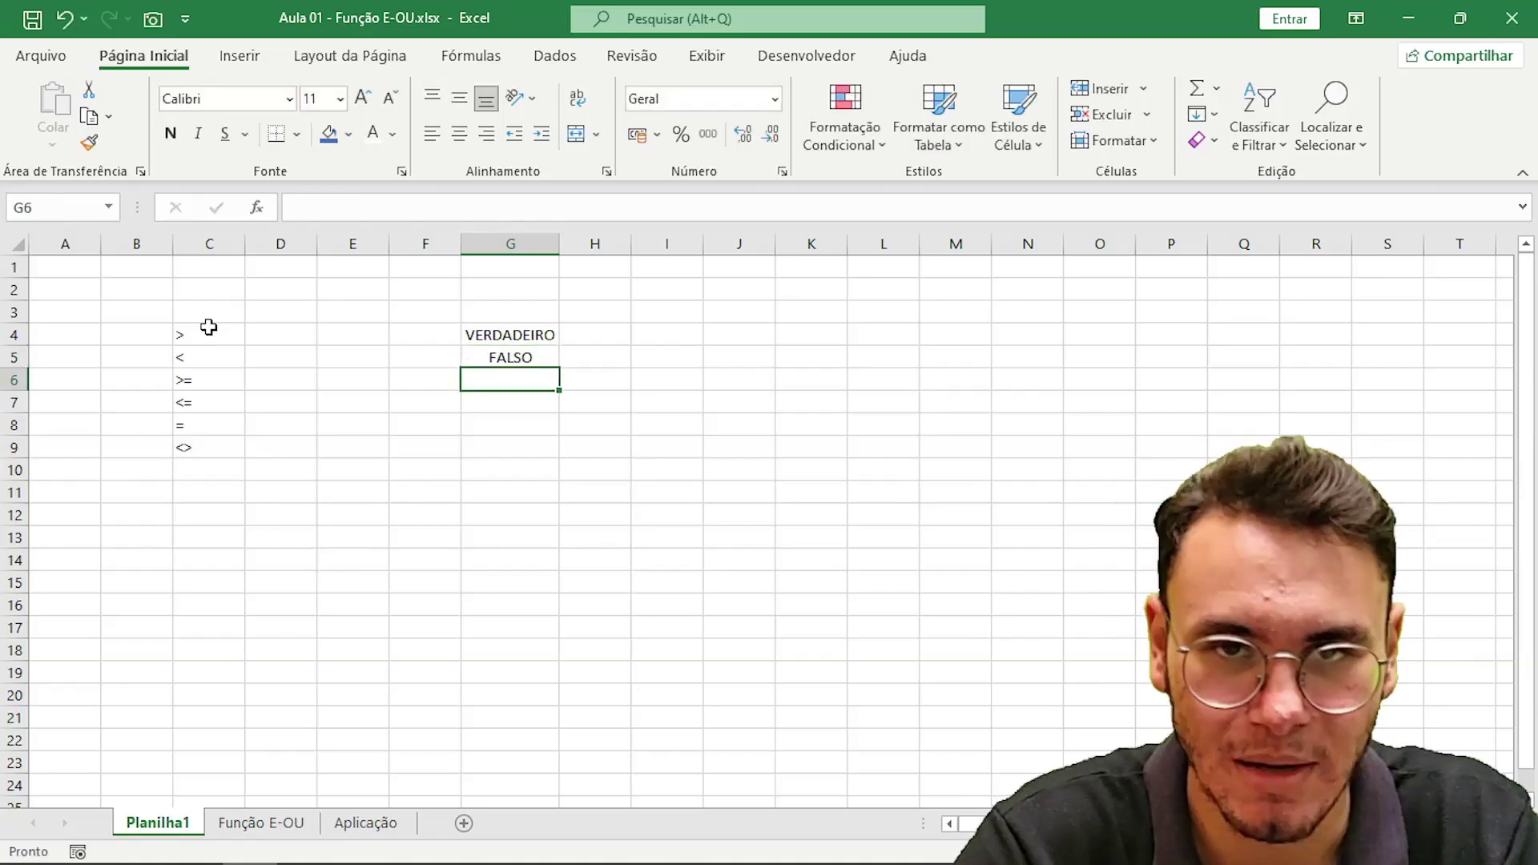
Delete the two test comparison formulas from cells G5 and G4.
key(Up)
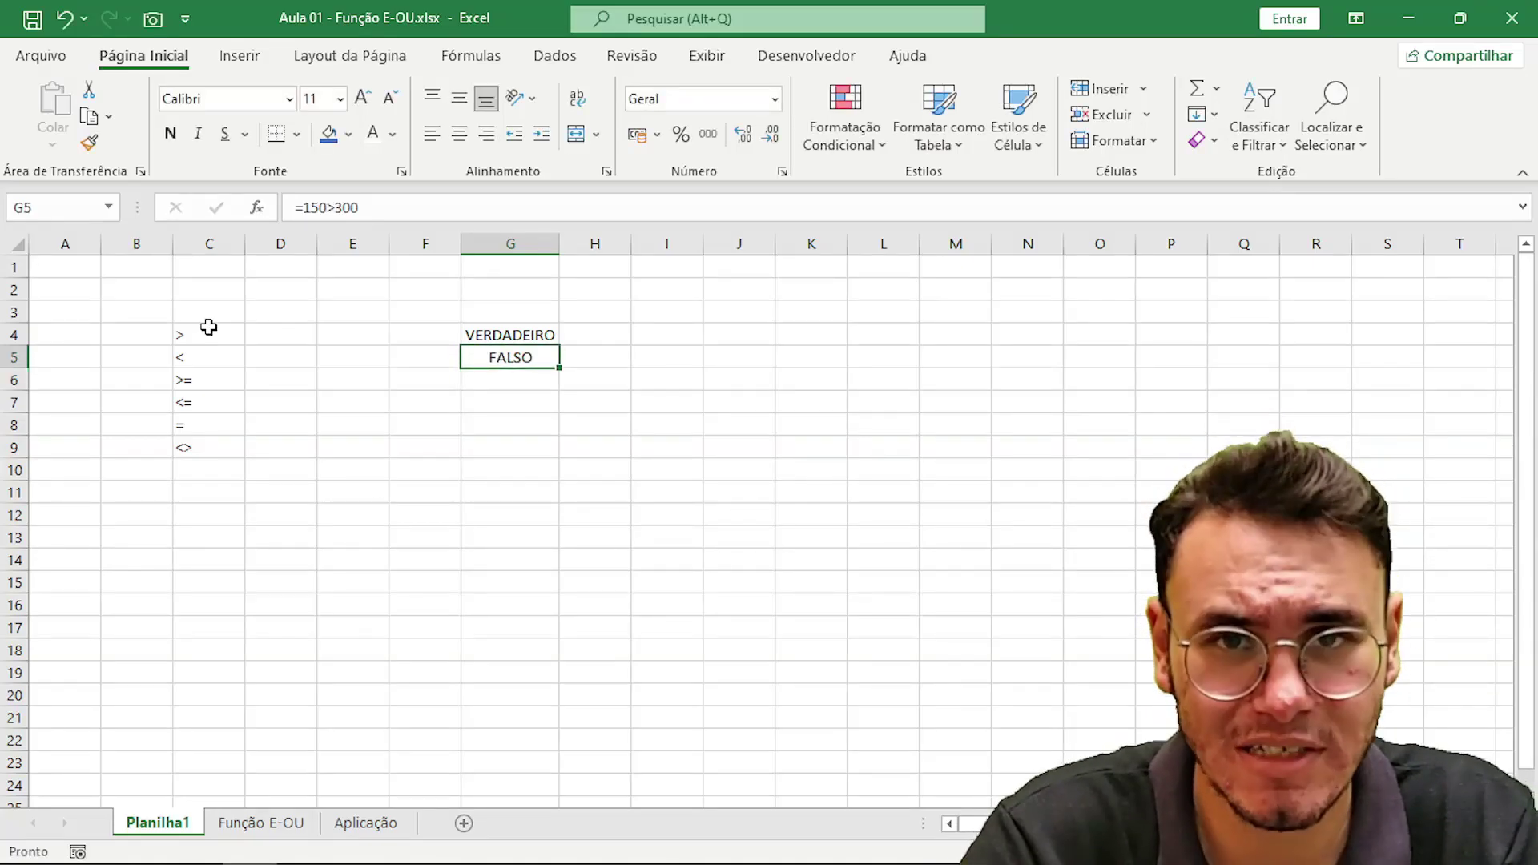
key(Delete)
key(Up)
key(Delete)
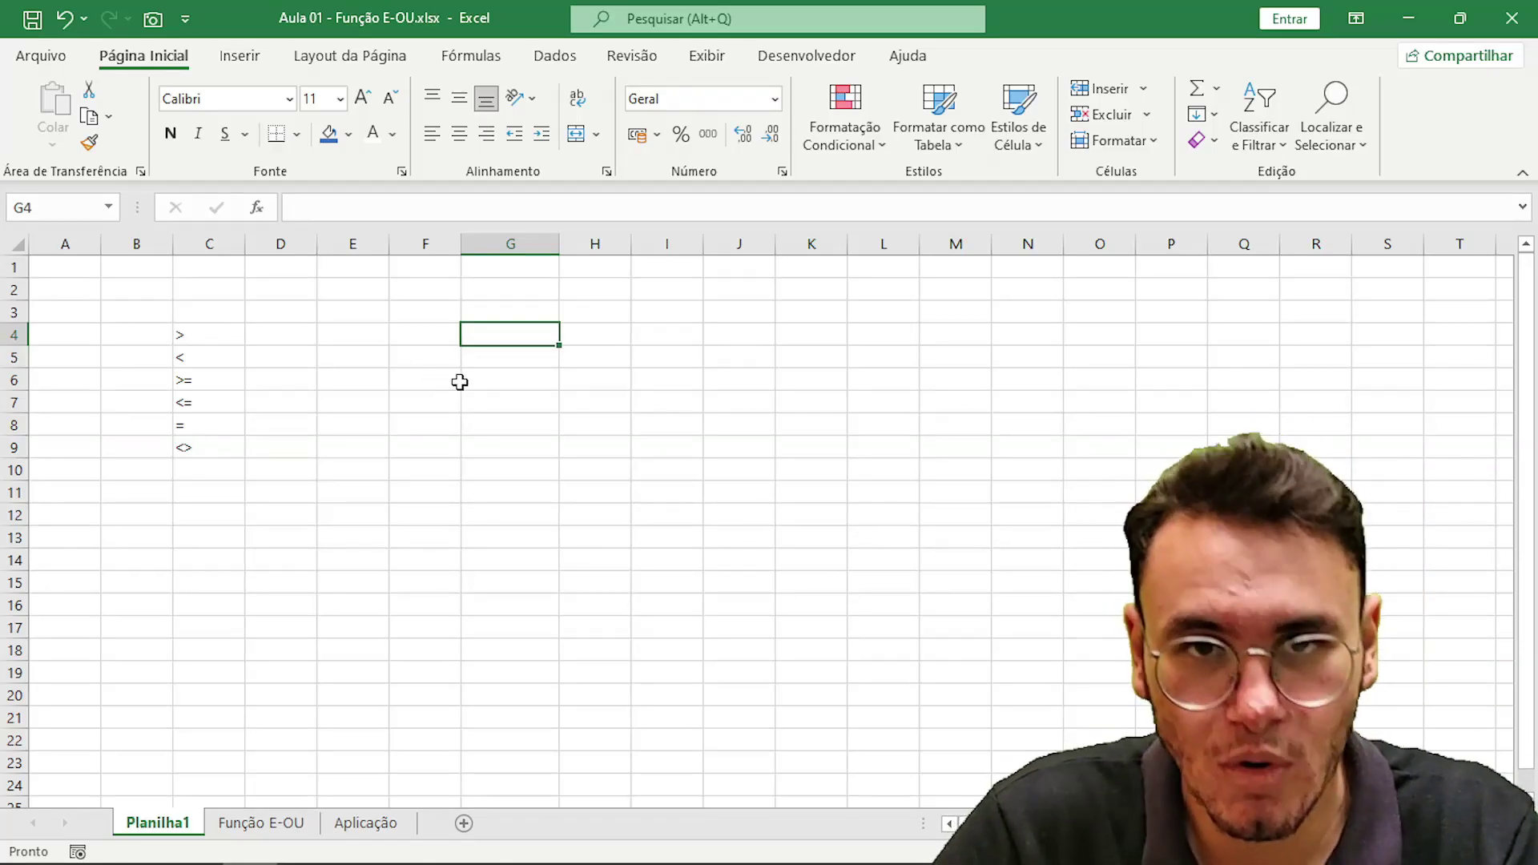
double_click(513, 334)
click(536, 328)
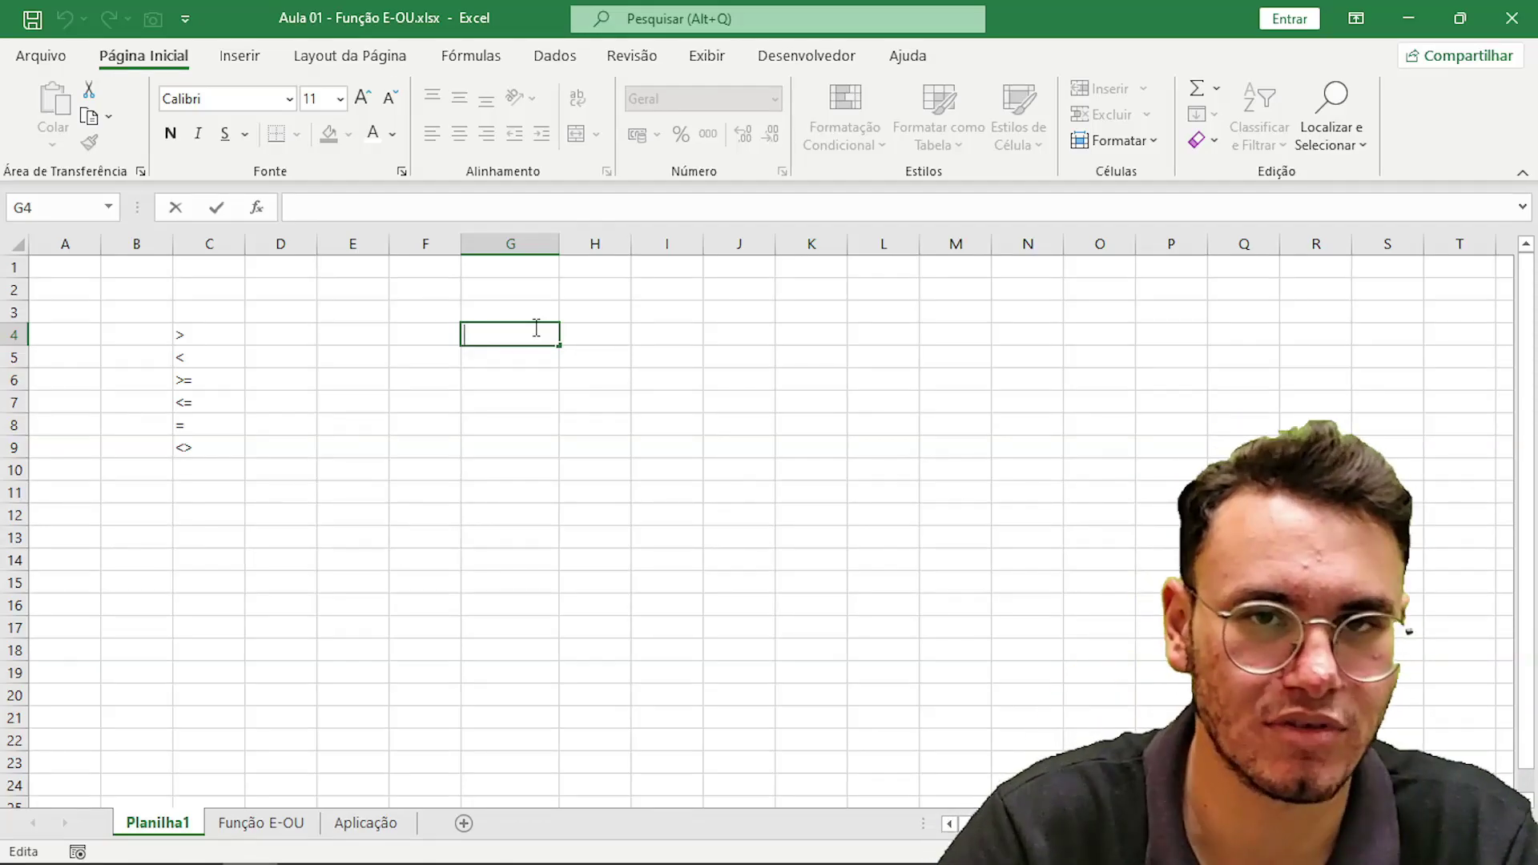
click(443, 406)
click(521, 364)
click(514, 338)
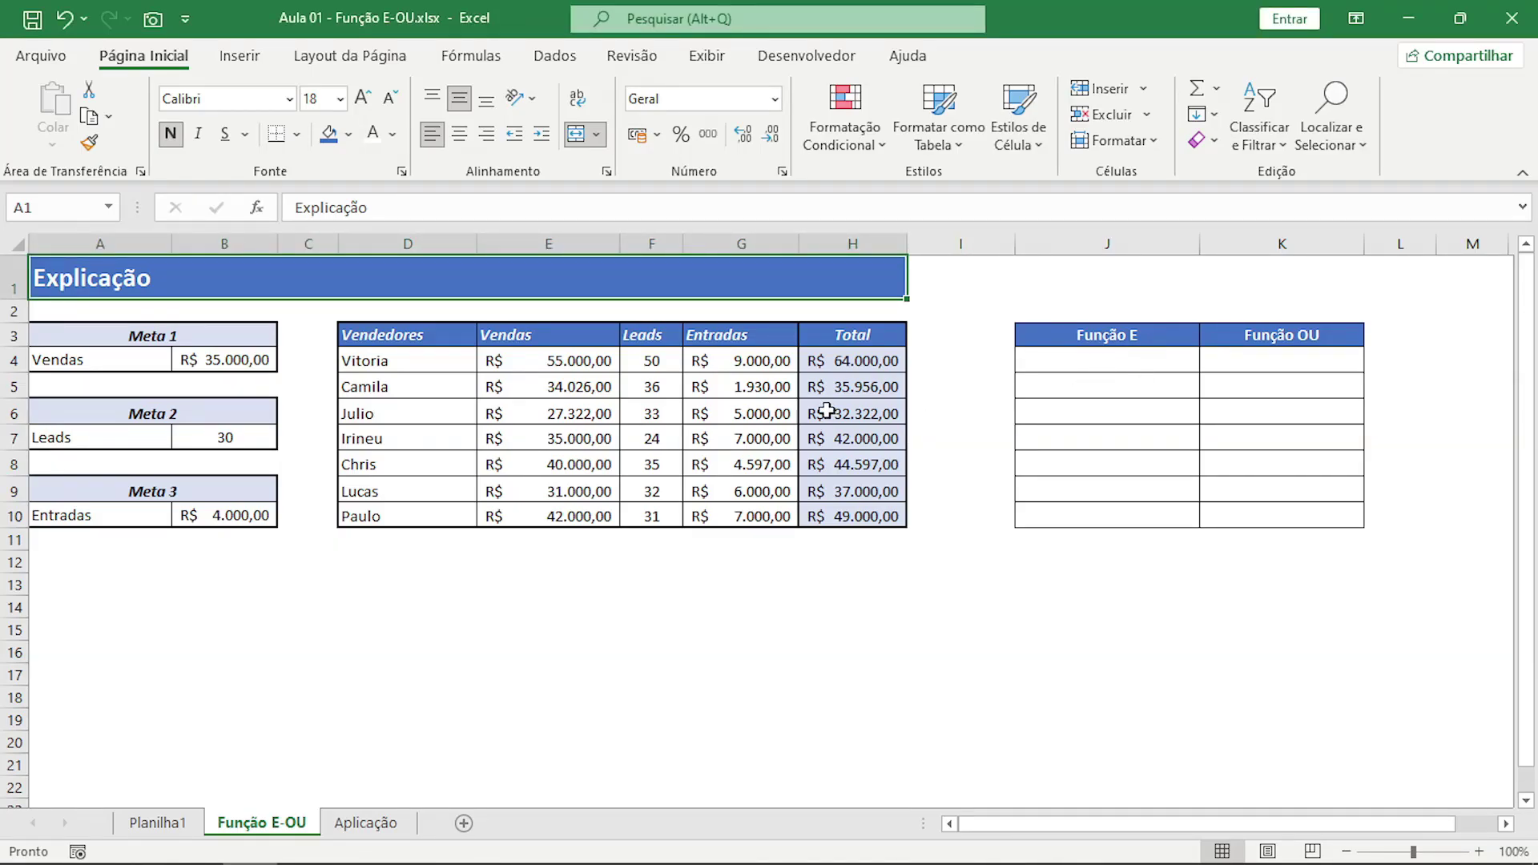
Widen column B slightly on the Função E-OU sheet and examine the Meta goals against the Vendas and Entradas columns.
scroll(827, 411, up, 2)
drag(363, 246, 397, 246)
click(368, 397)
click(313, 369)
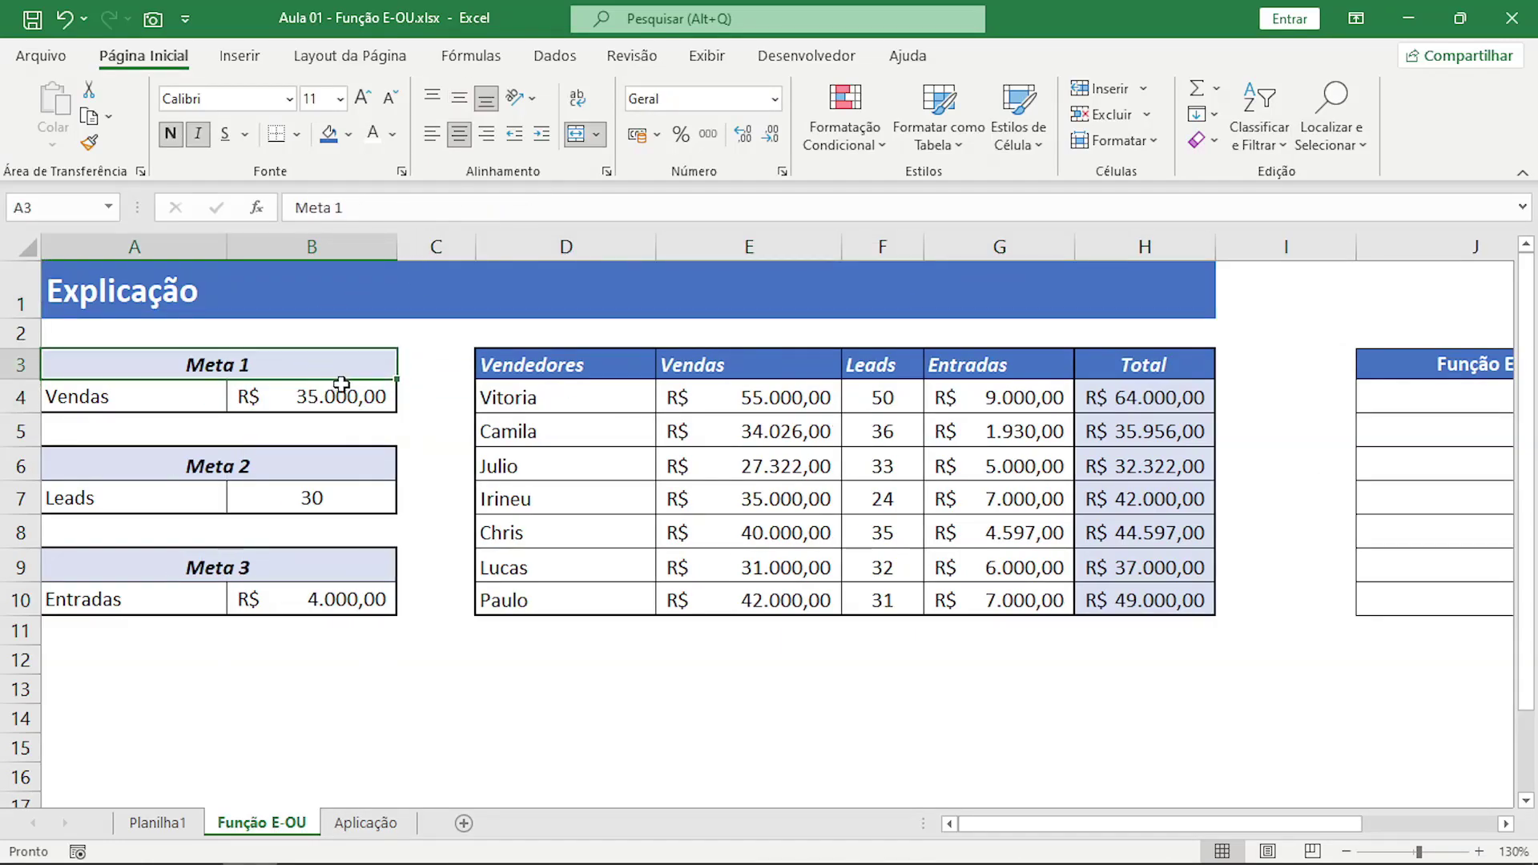
click(773, 372)
click(294, 466)
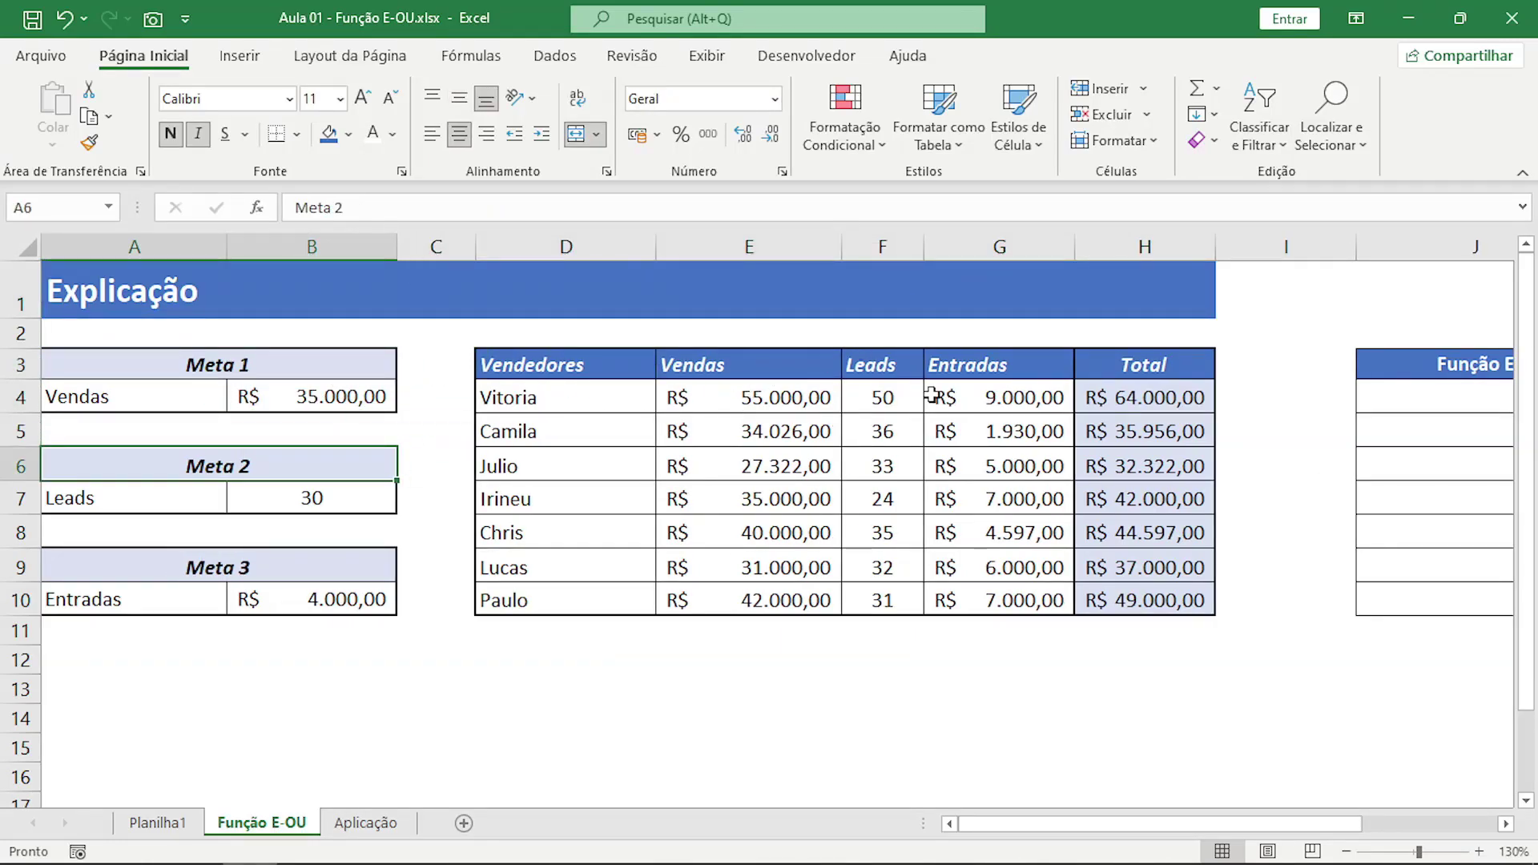
click(1001, 378)
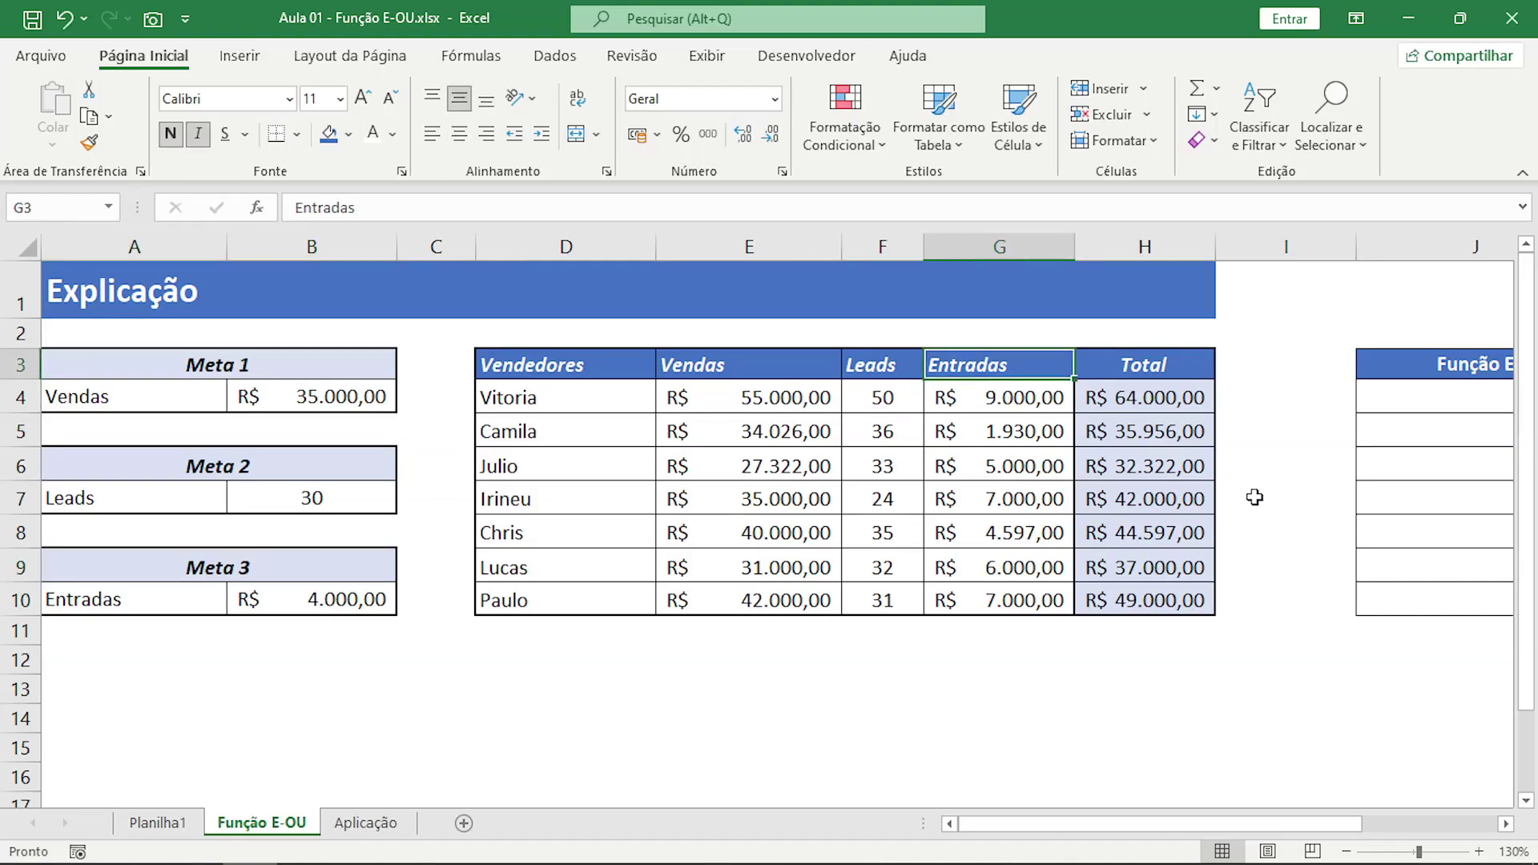
Narrow the empty column I and read the notes attached to the Função E and Função OU headers.
drag(1357, 247, 1260, 246)
drag(1084, 824, 1229, 823)
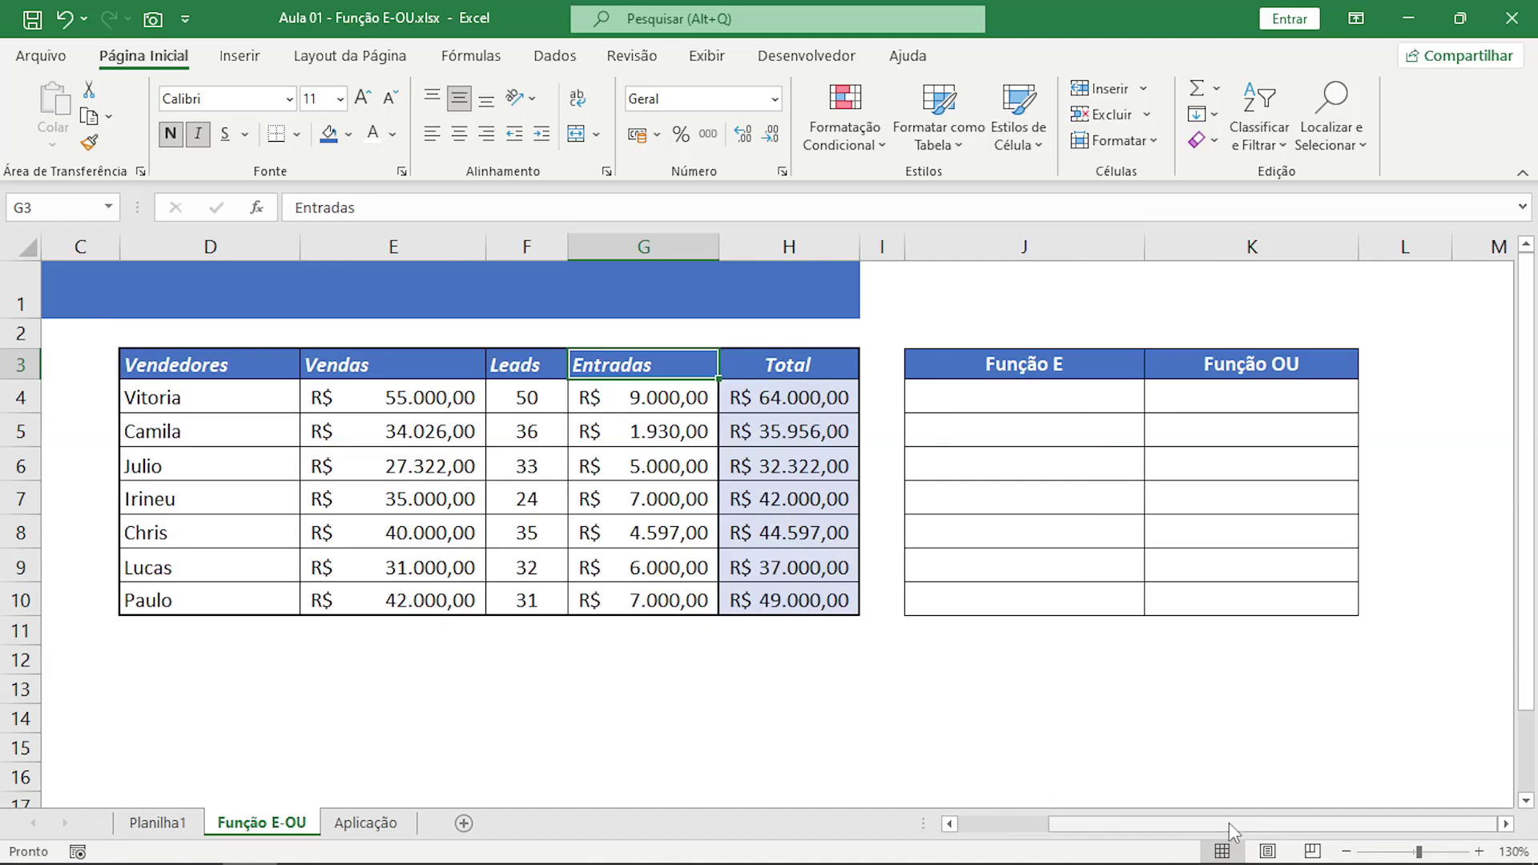
click(1063, 367)
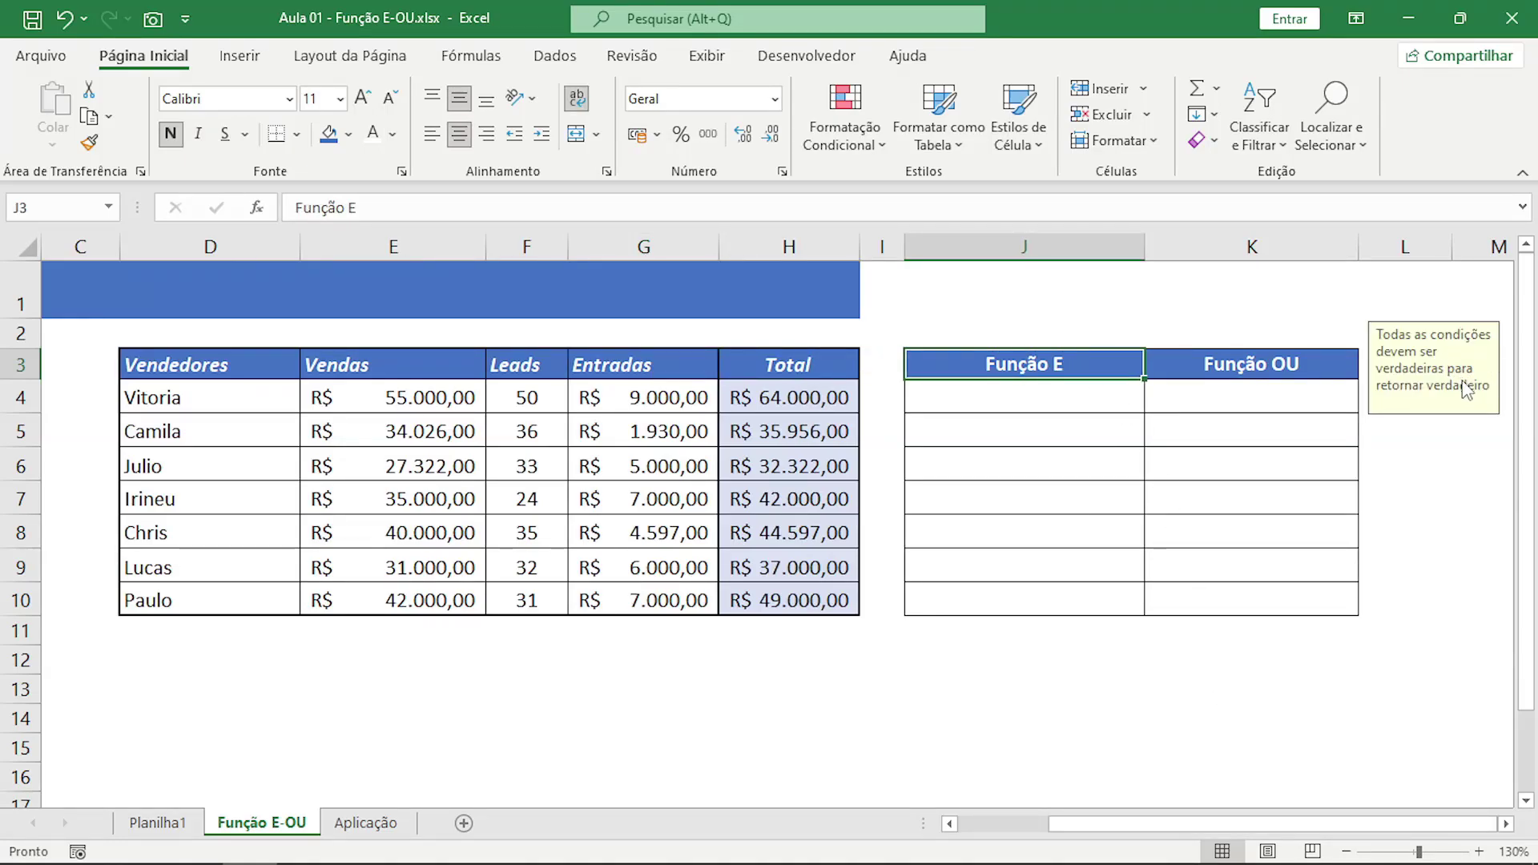
click(1251, 372)
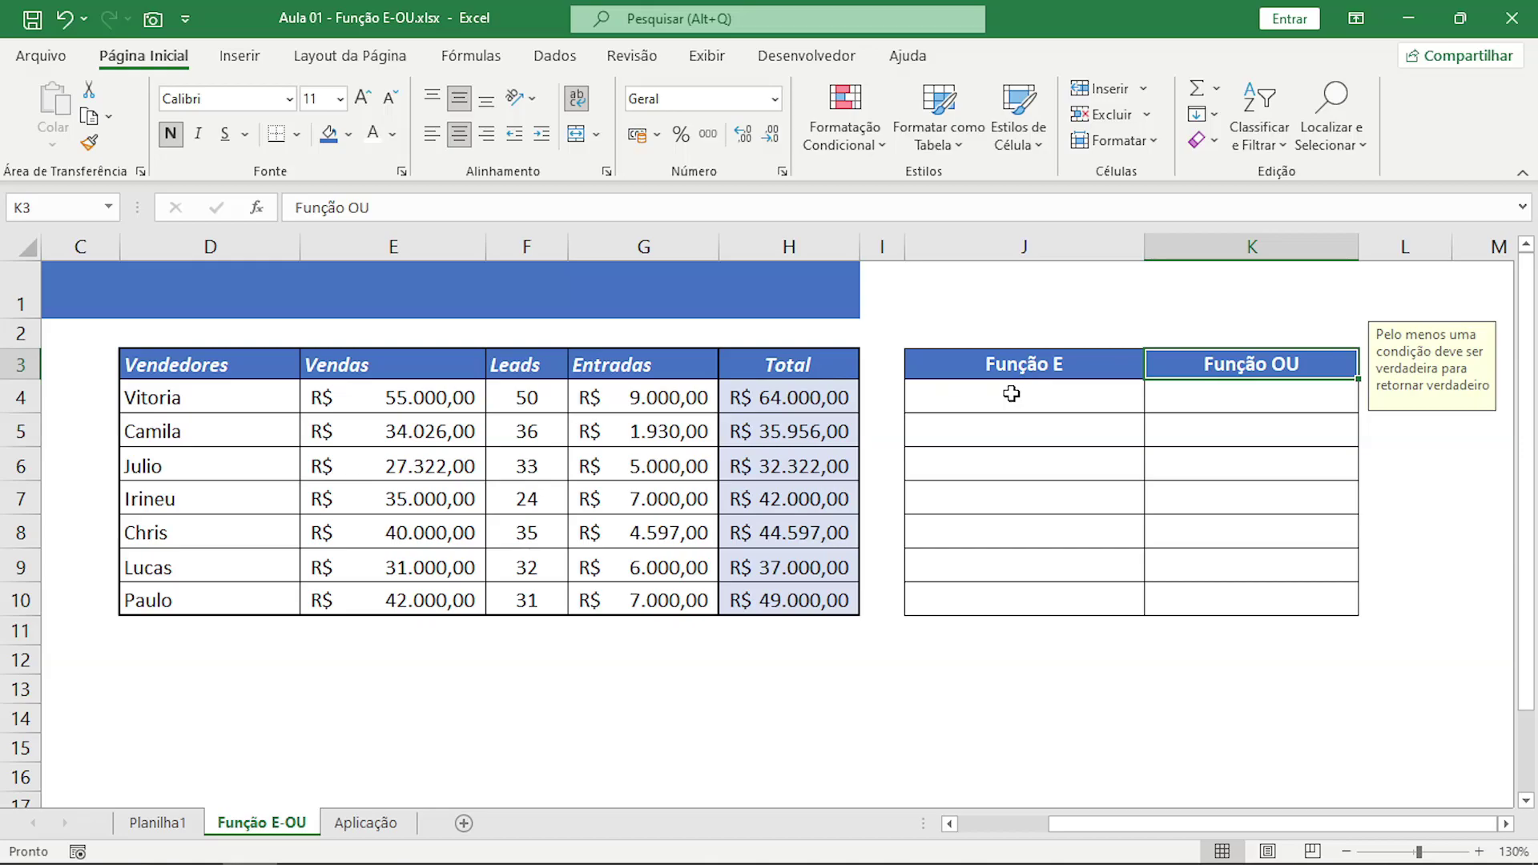
click(1029, 359)
Start an E formula in J4 with the first condition E4>=B4, comparing the first seller's sales with the sales goal.
click(1028, 391)
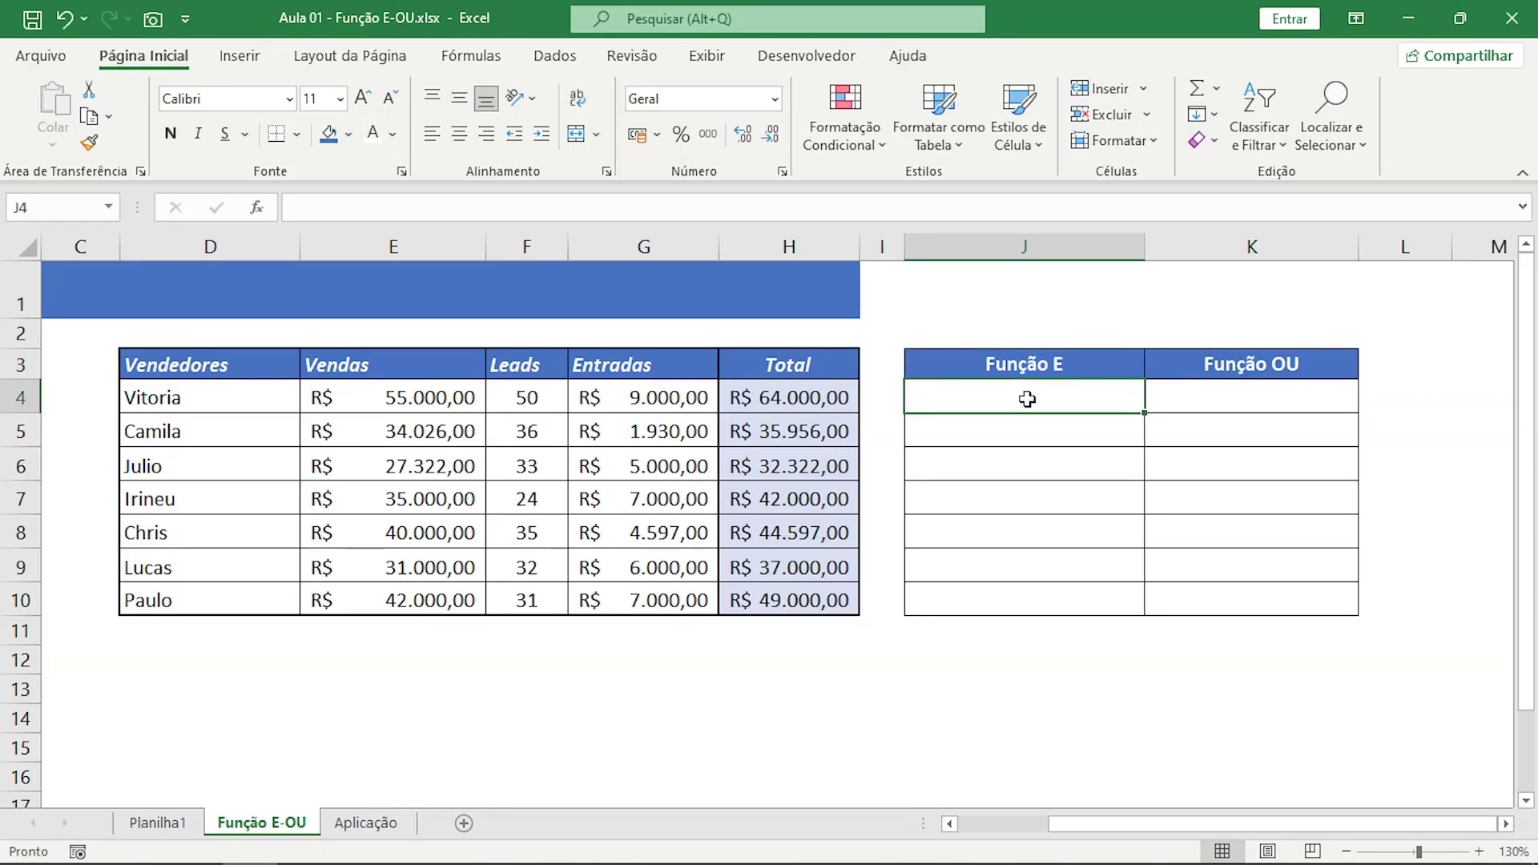
text(=E()
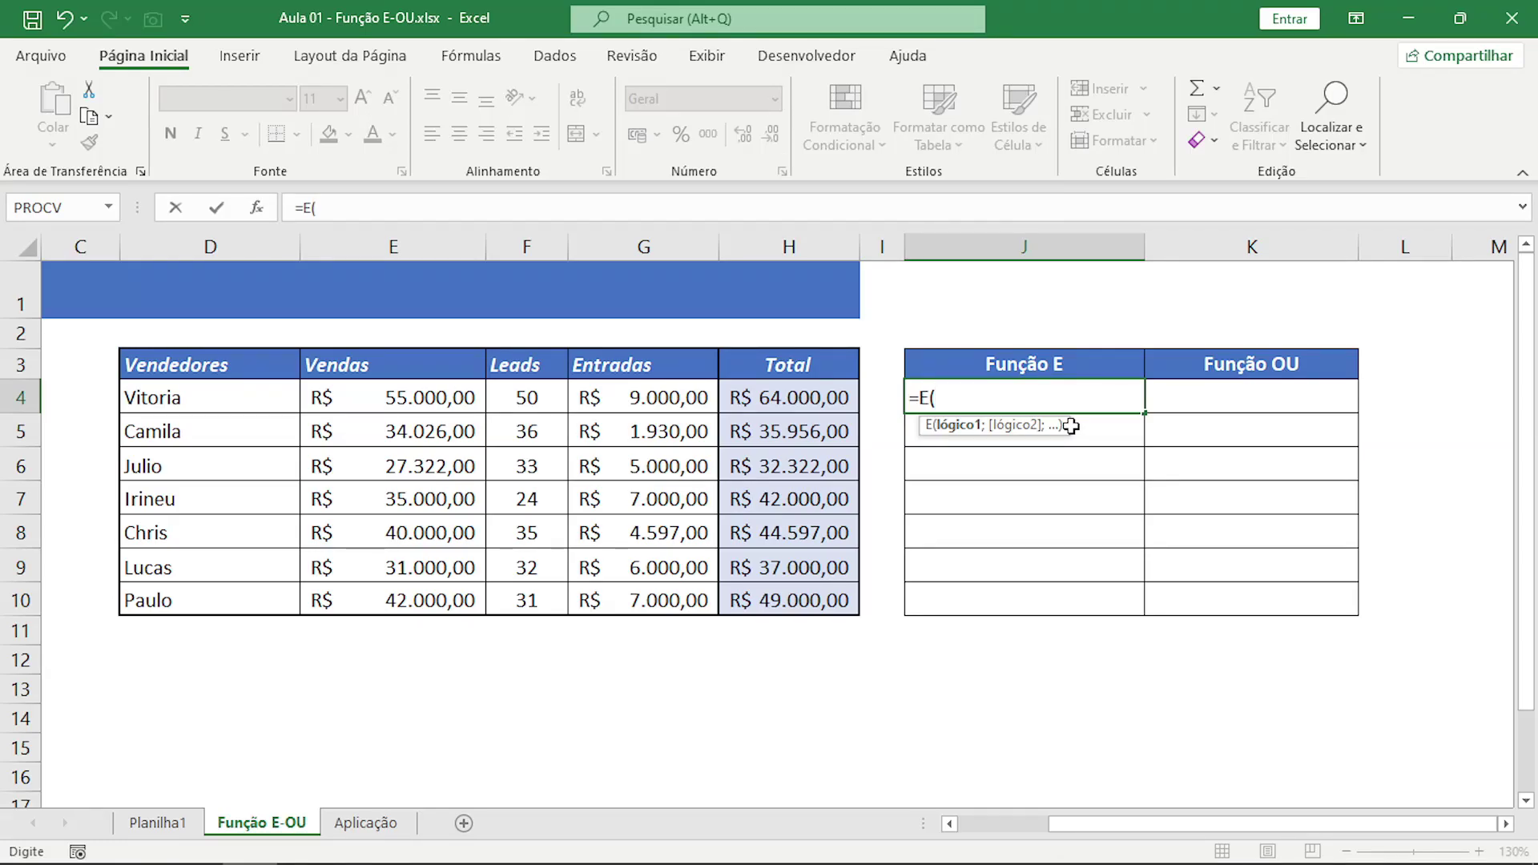
drag(1151, 823, 1052, 825)
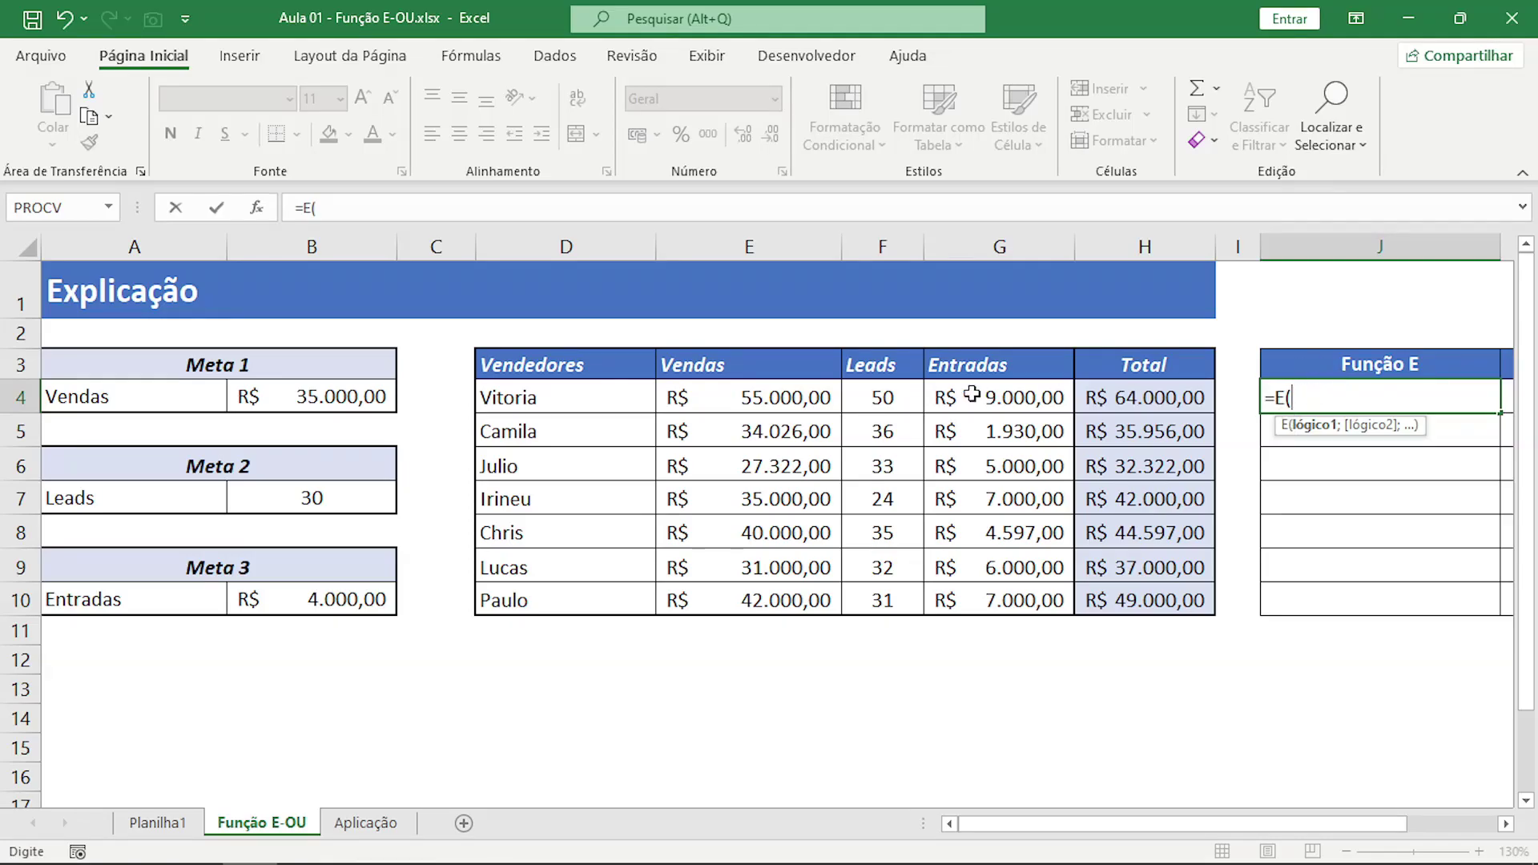
click(792, 398)
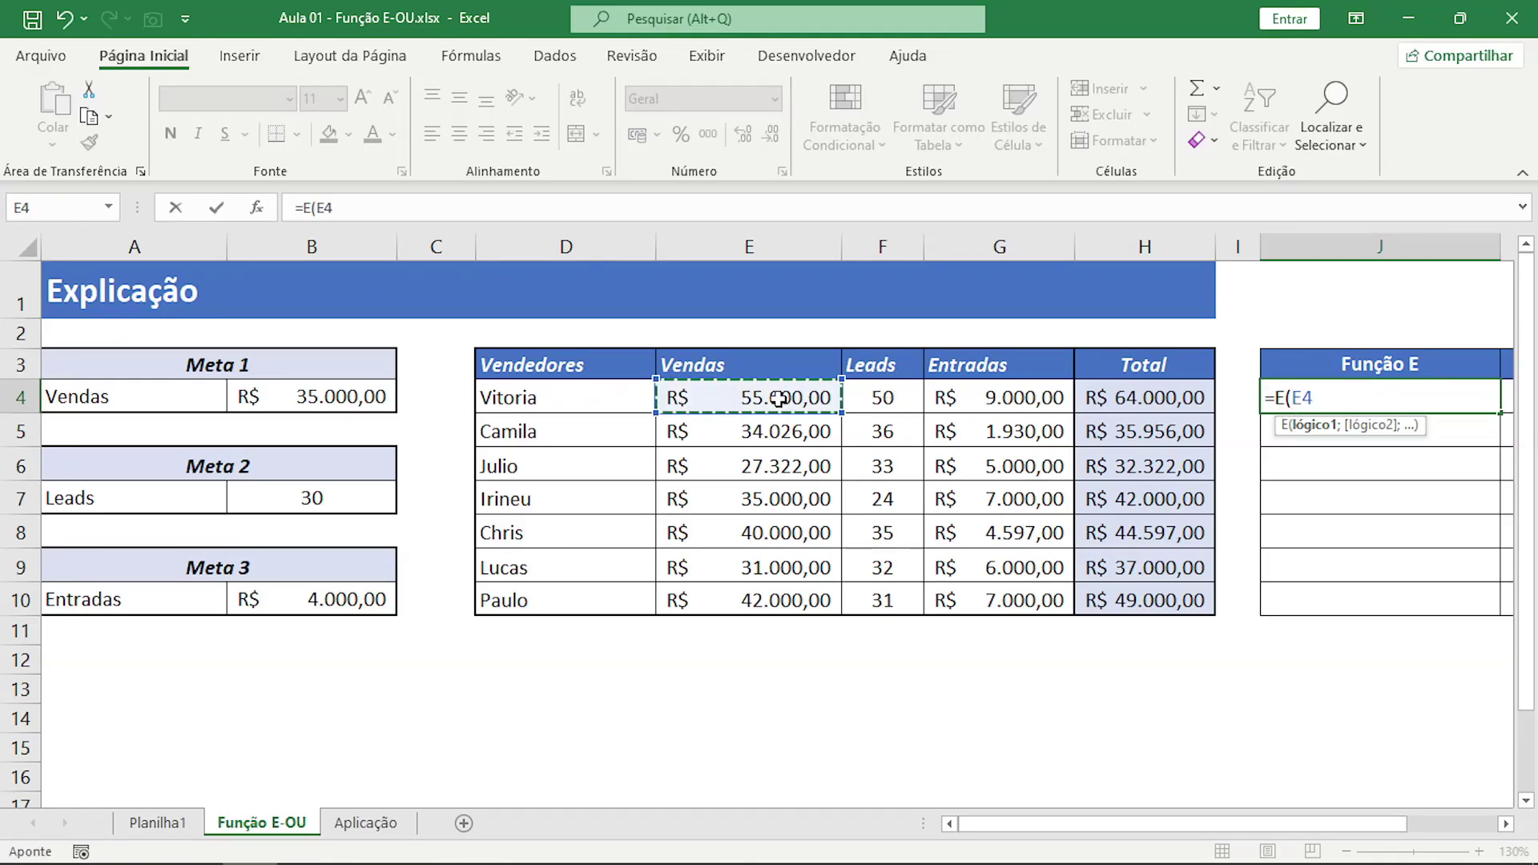
text(>=)
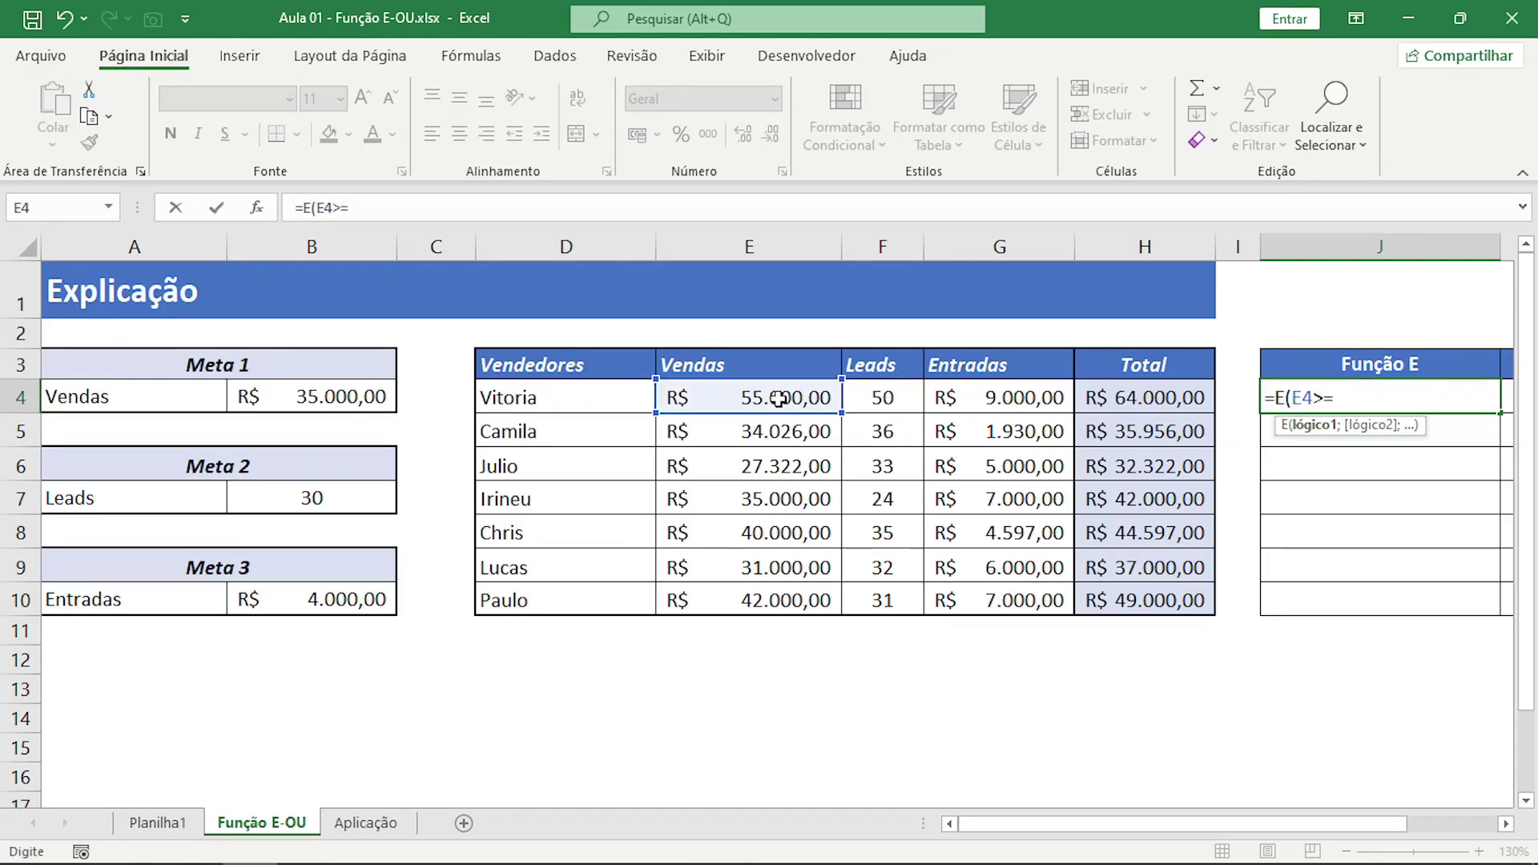
click(284, 392)
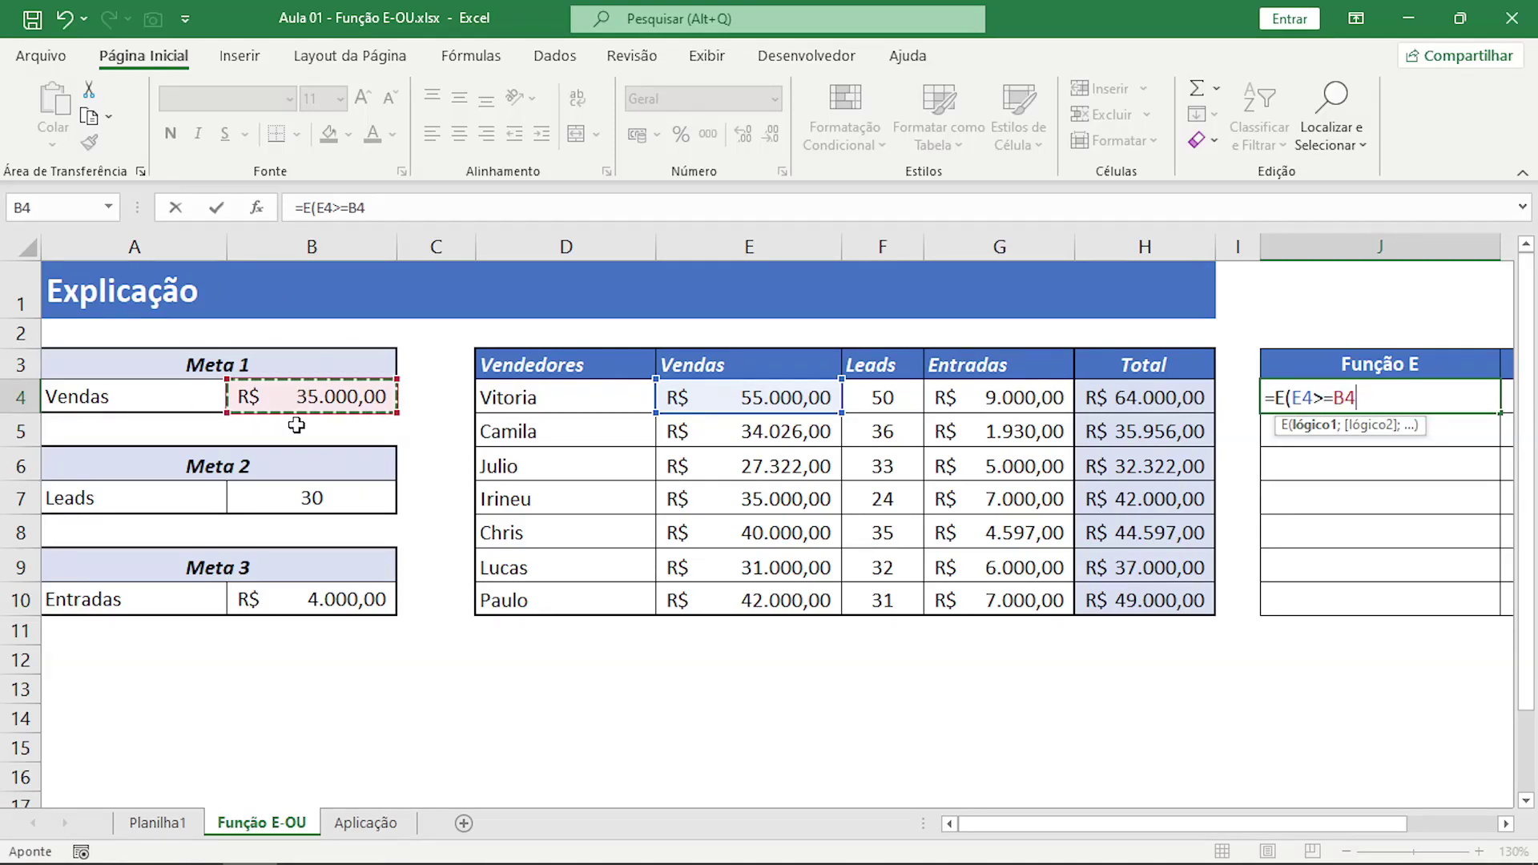
text(;)
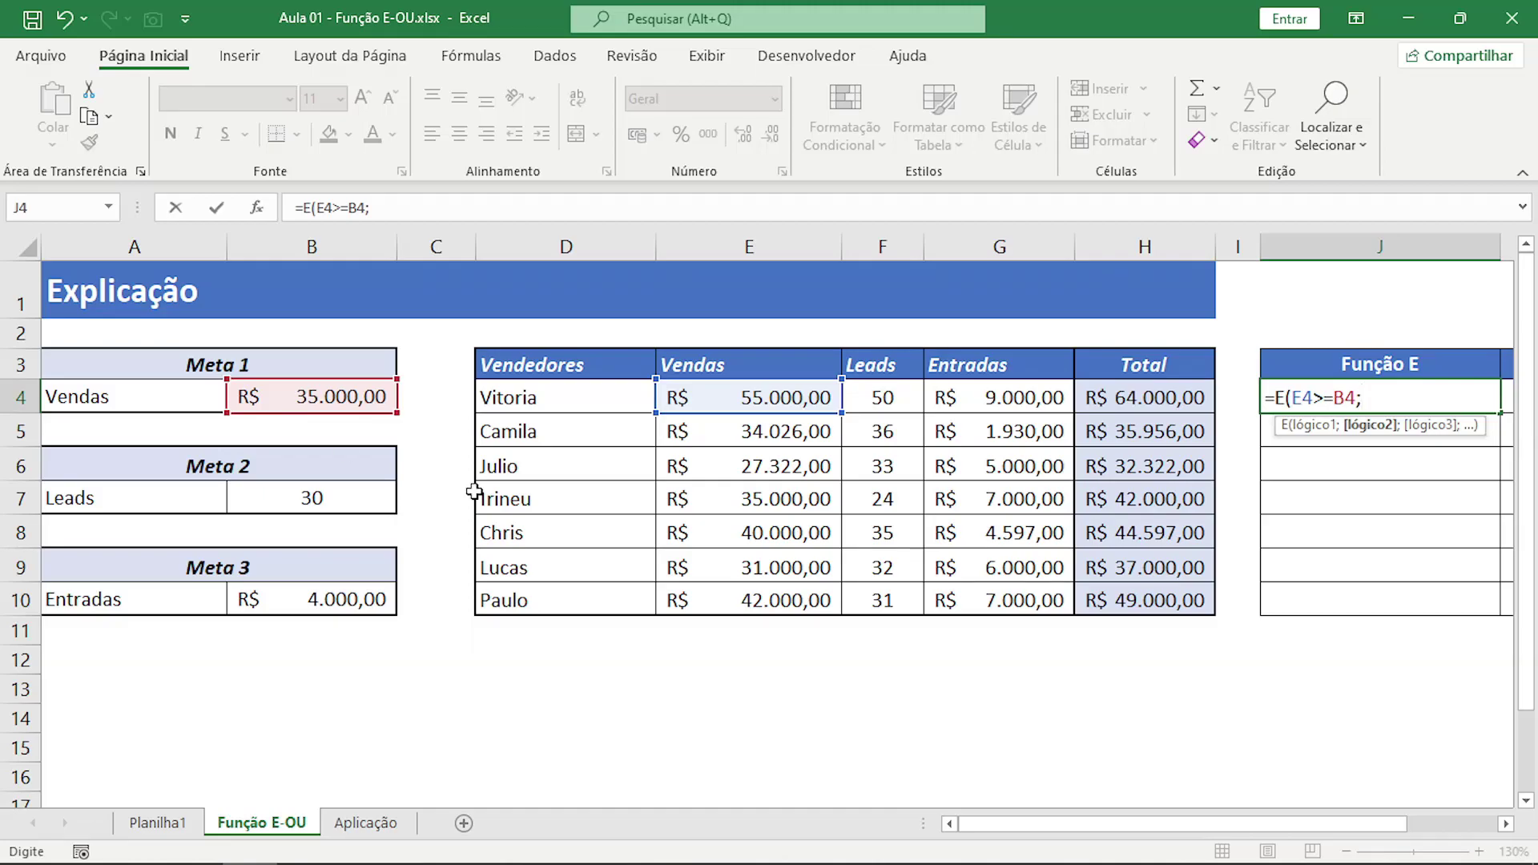
Add the leads condition F4>=B7 and the entries condition G4>=B10 to the E formula in J4 and complete it.
click(883, 394)
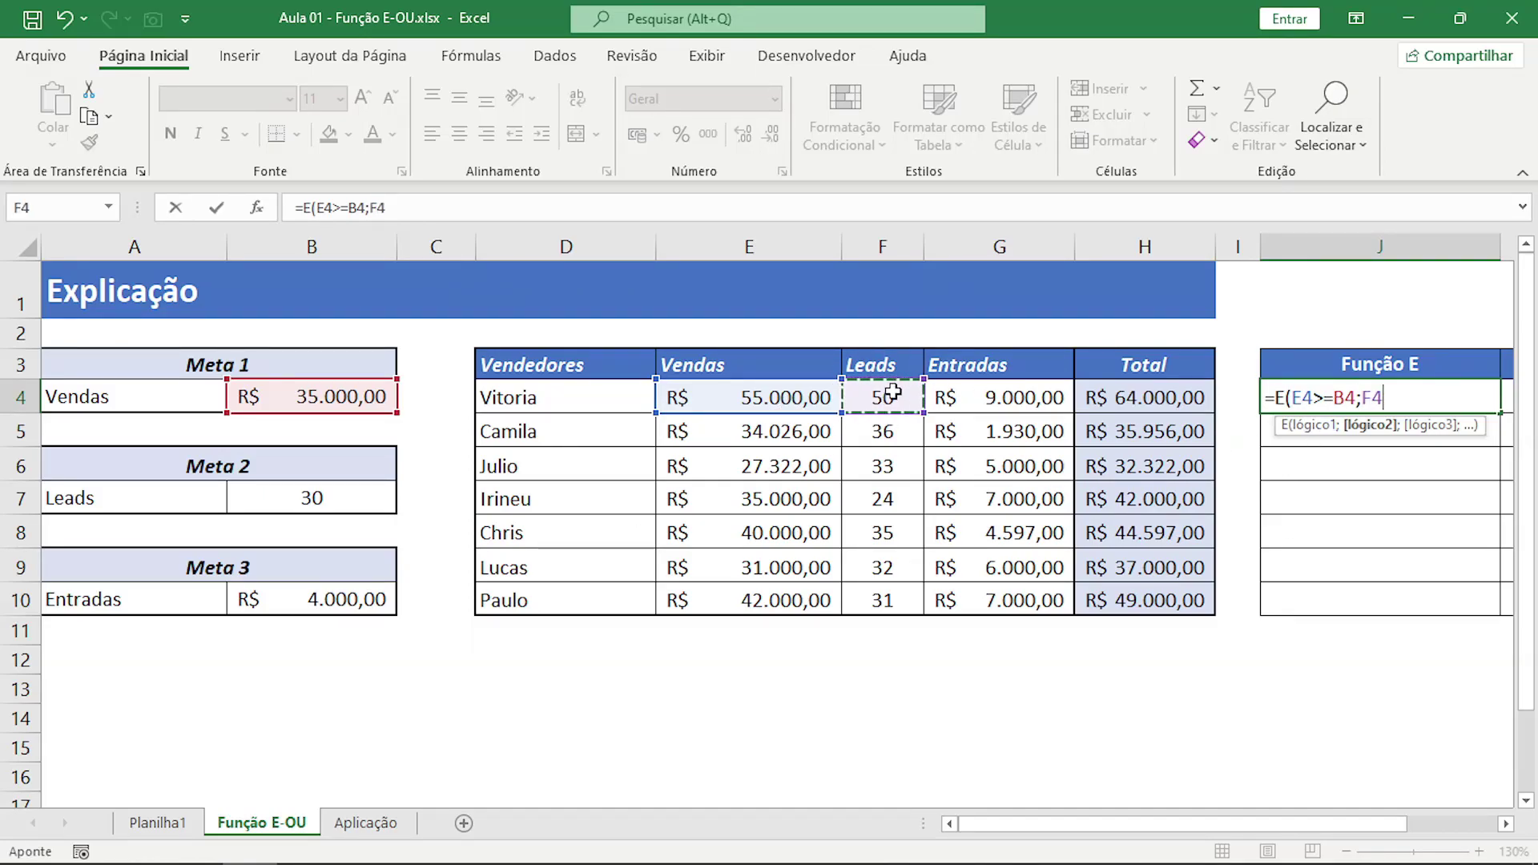
text(>=)
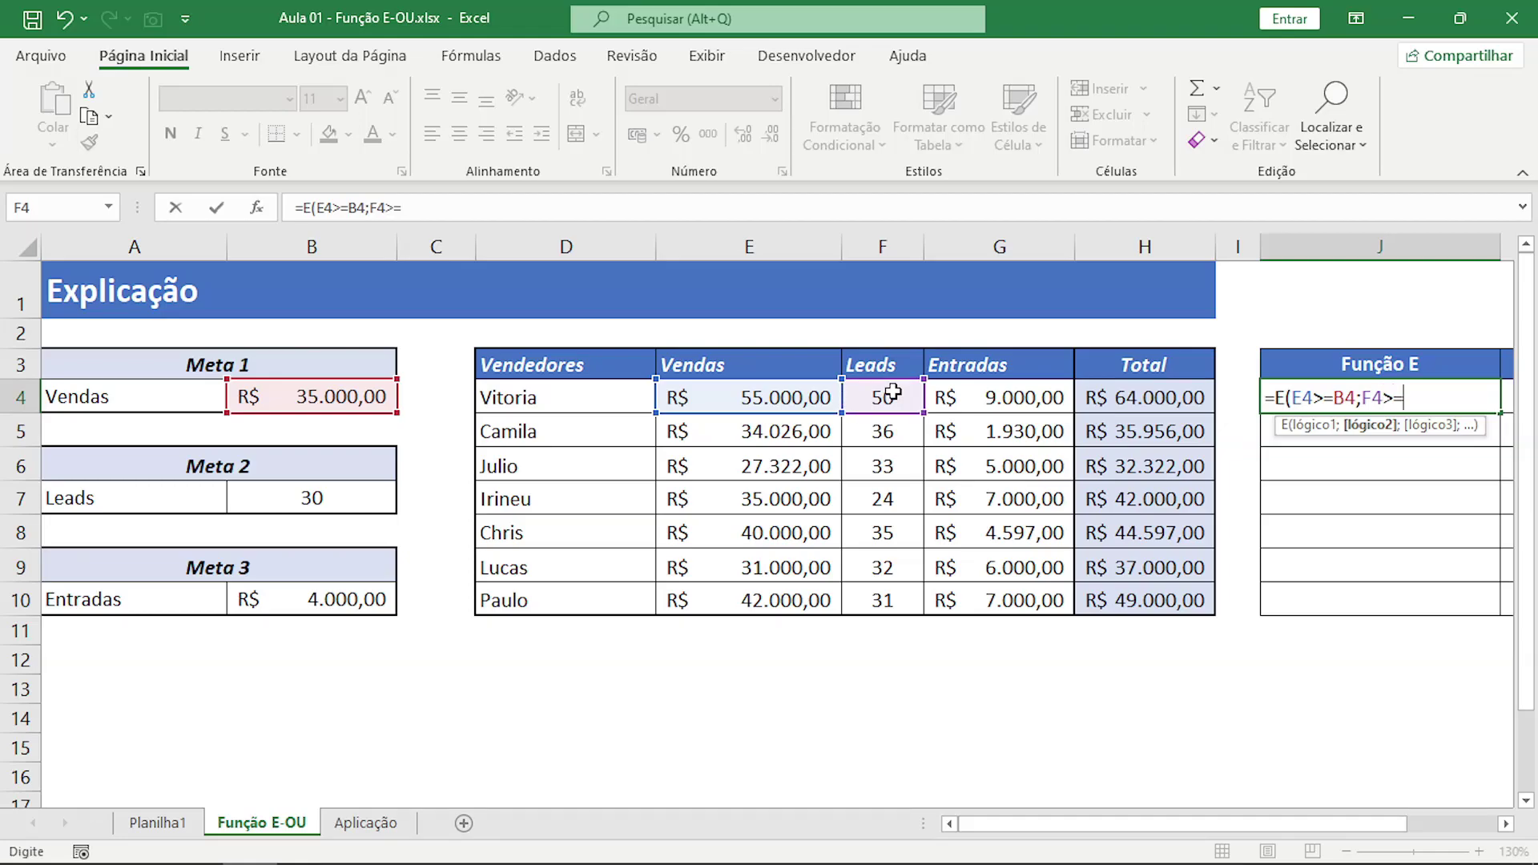
click(317, 490)
text(;)
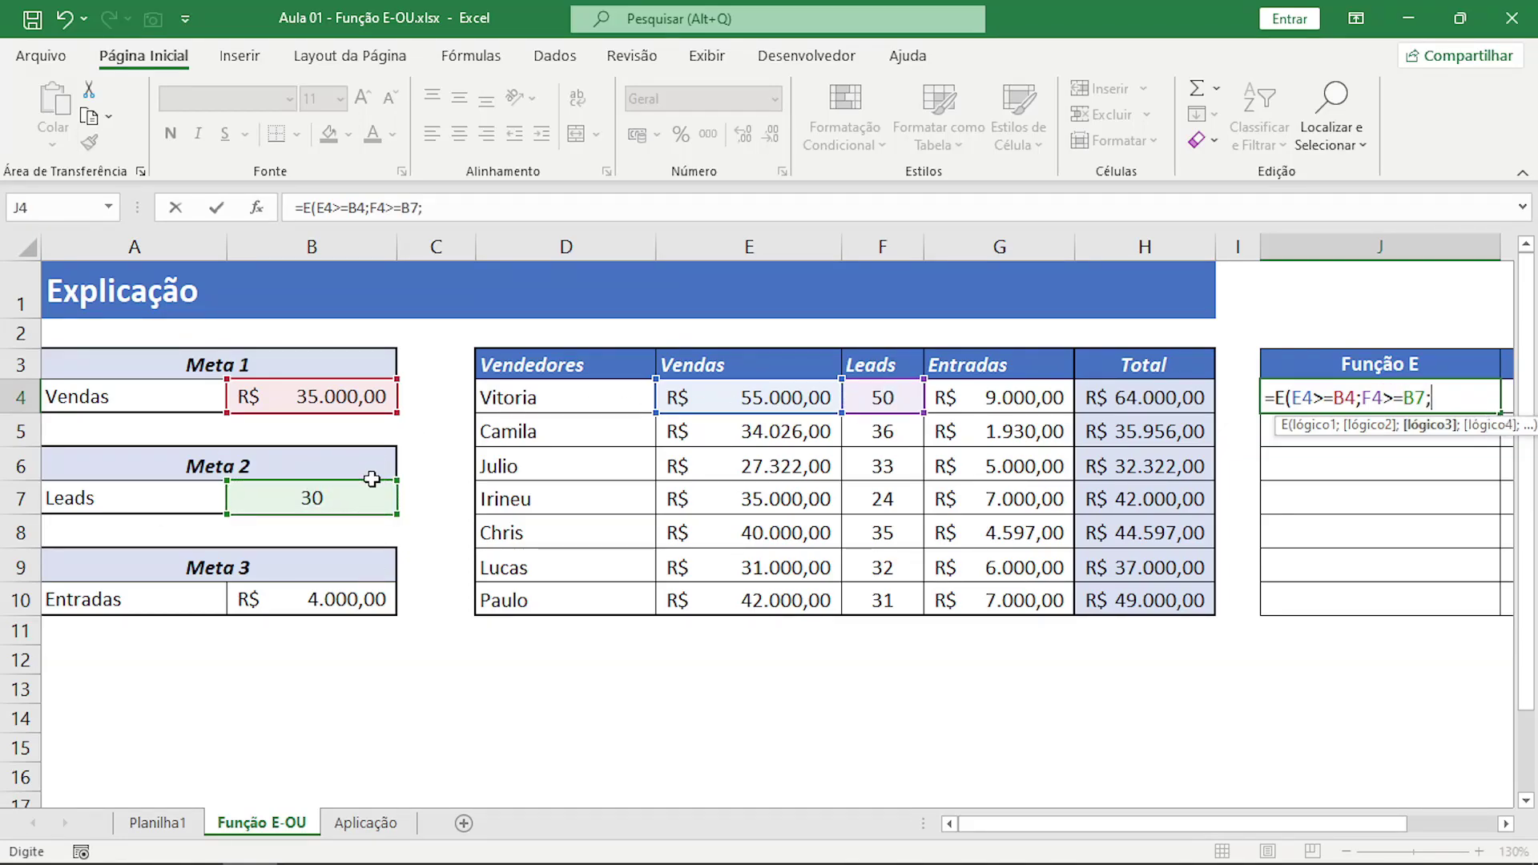
click(1019, 394)
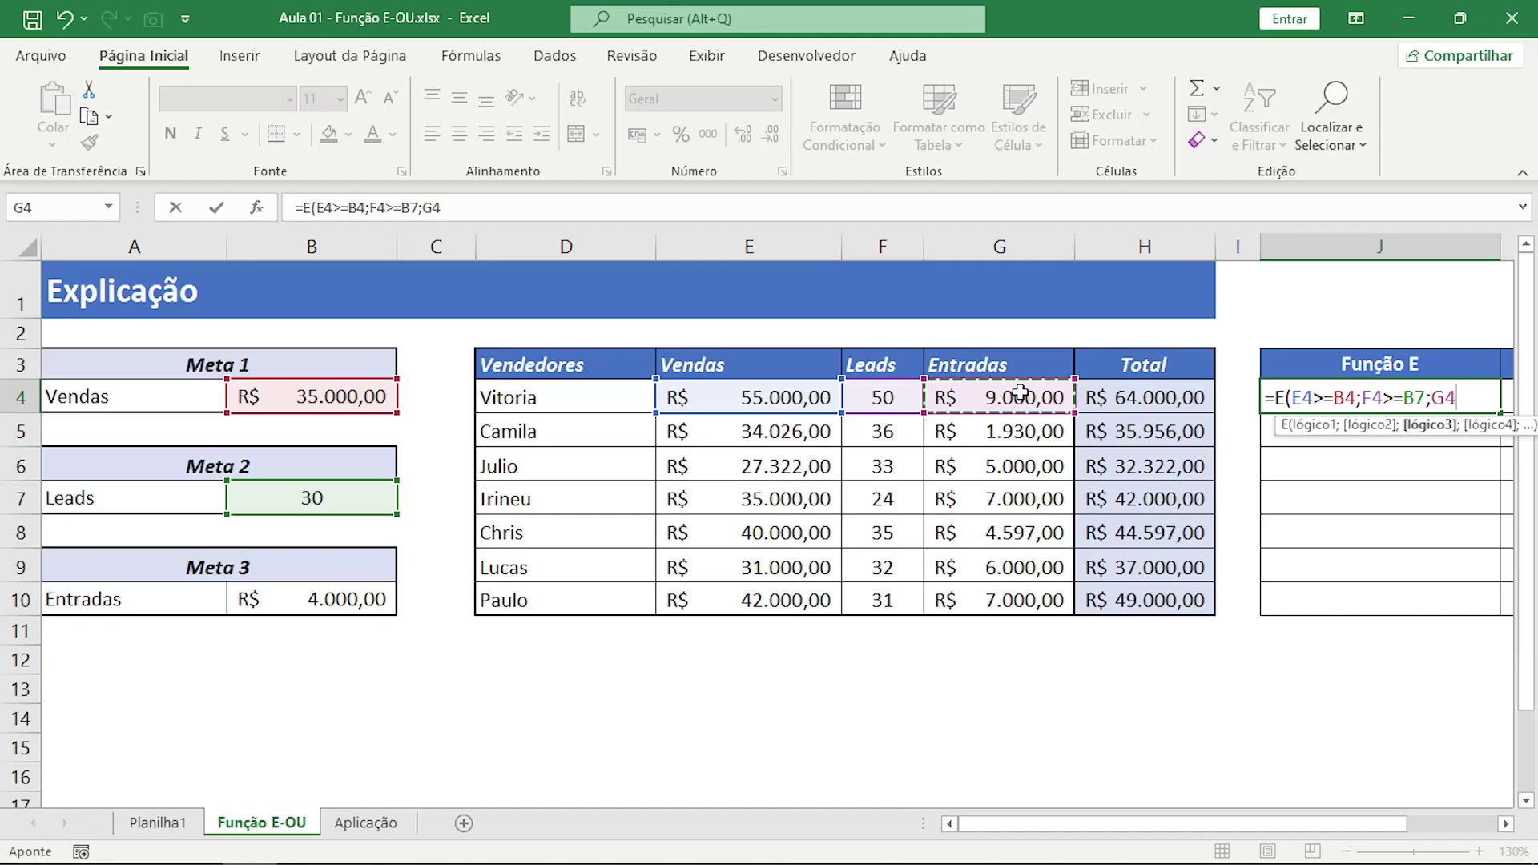
text(>=)
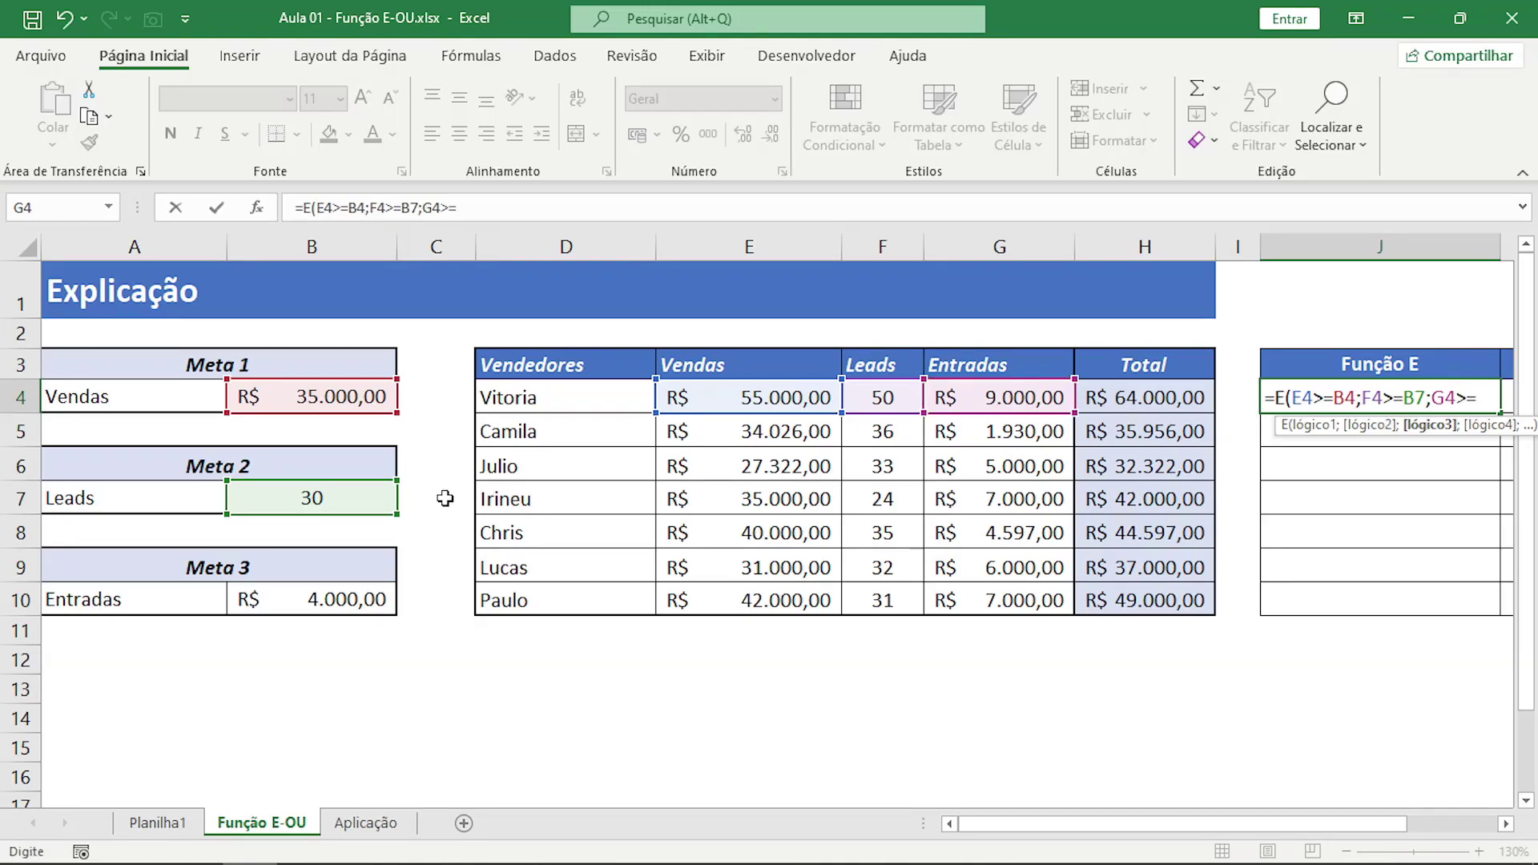
click(319, 601)
text())
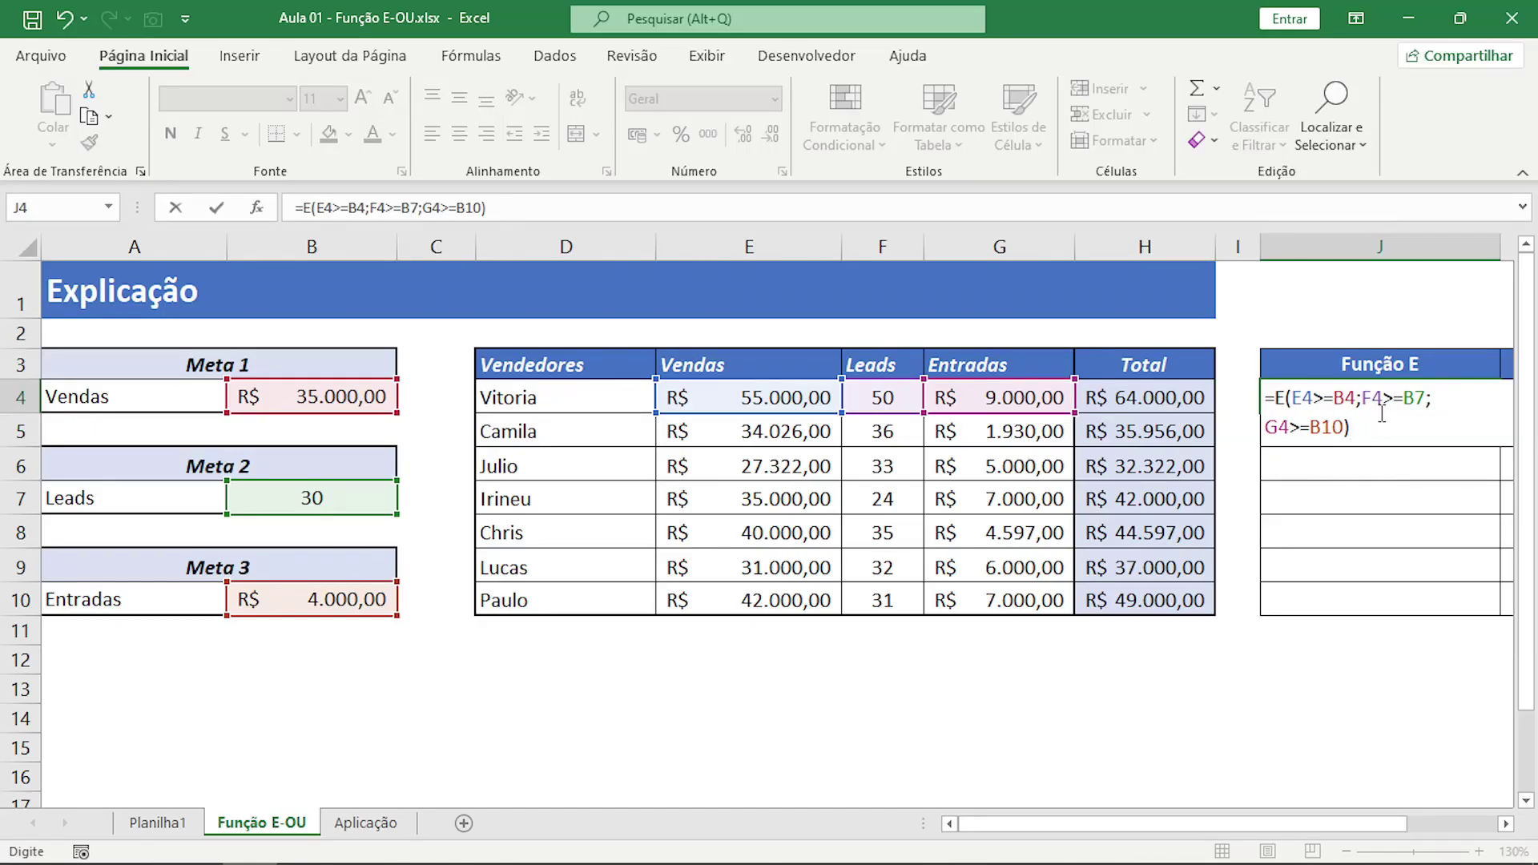
key(Return)
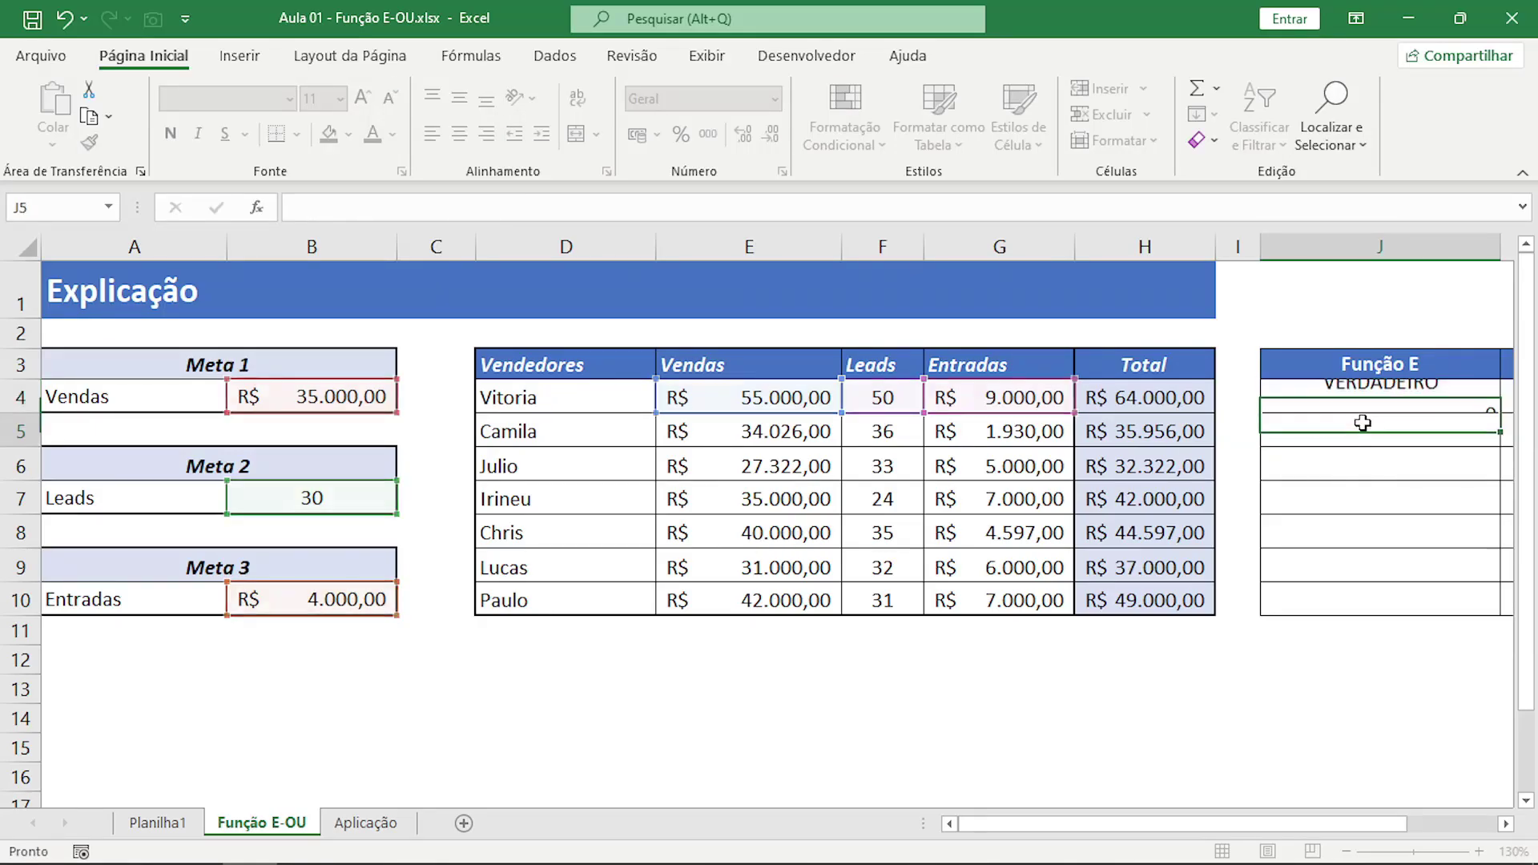
Compare the first seller's Vendas, Leads and Entradas values in row 4 with the three Meta goals and the Função E result.
mouse_move(1257, 825)
mouse_down()
mouse_move(1328, 828)
mouse_move(1265, 830)
mouse_up()
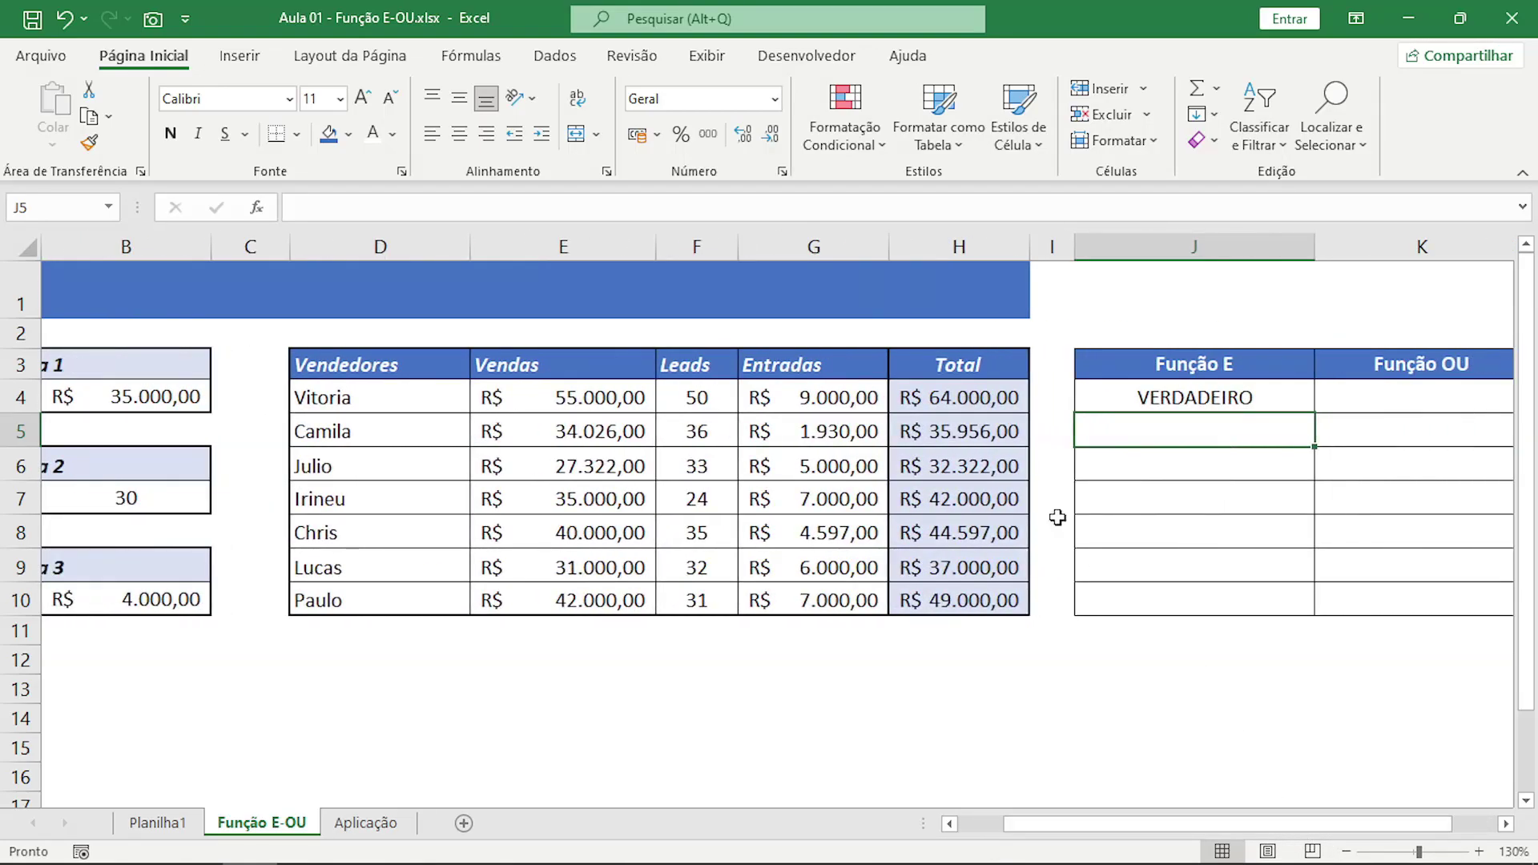
click(567, 401)
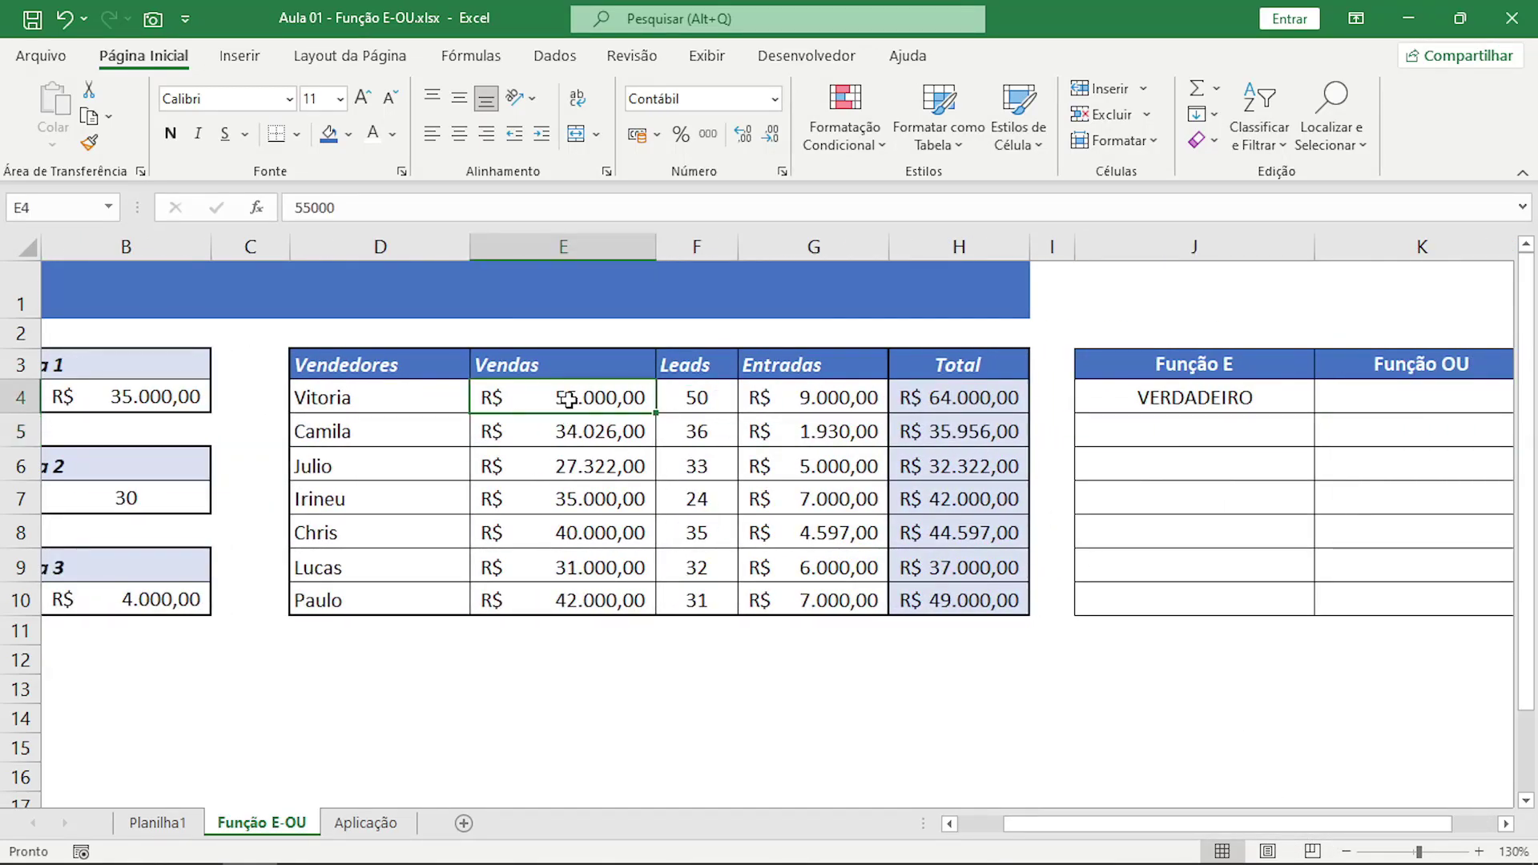
drag(384, 466, 552, 394)
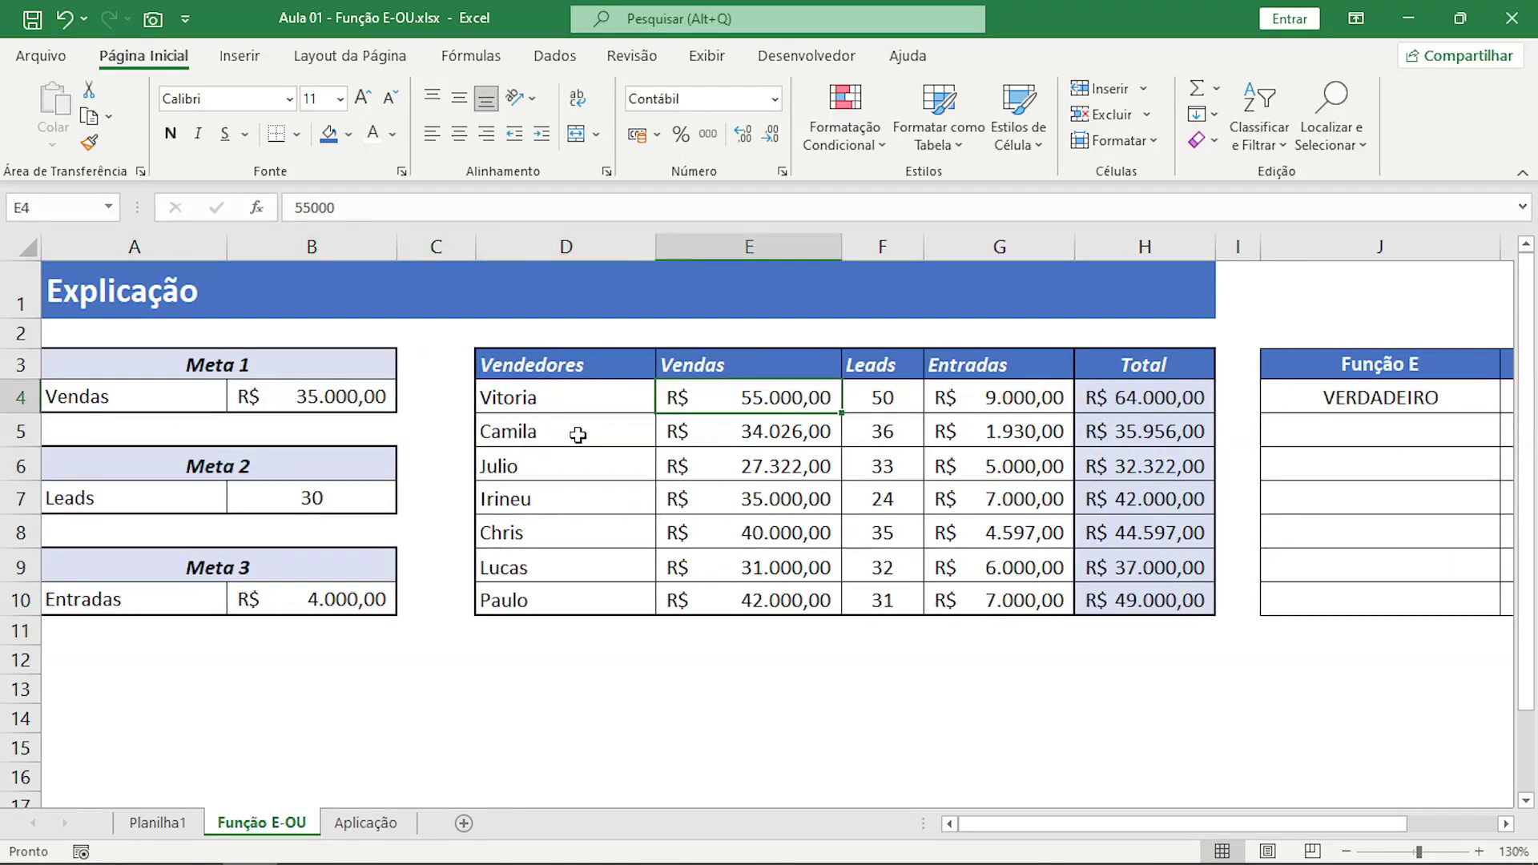
click(871, 400)
click(978, 400)
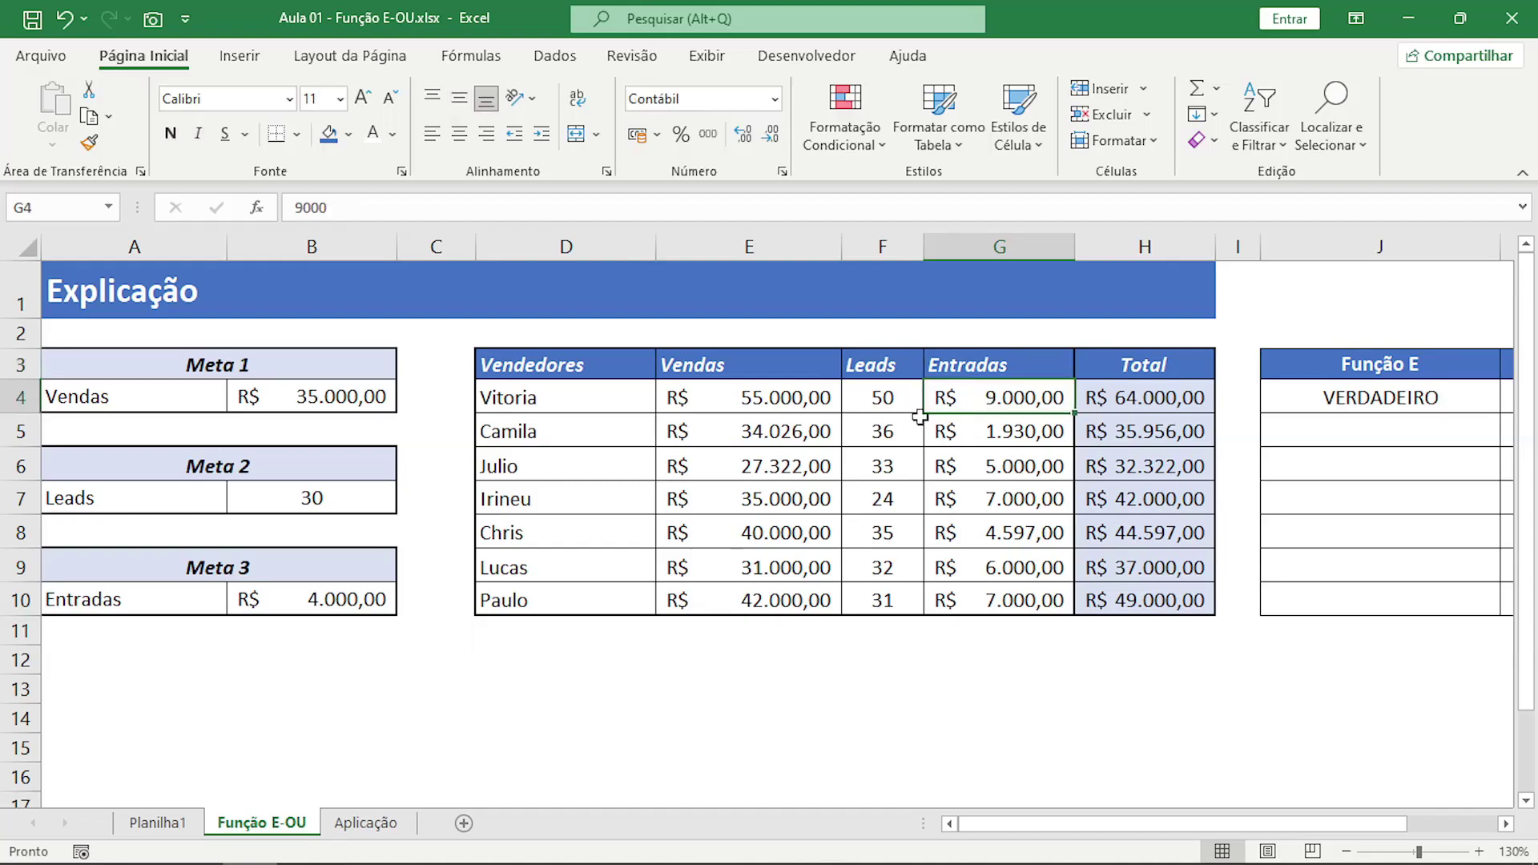
mouse_move(1108, 825)
mouse_down()
mouse_move(1123, 825)
mouse_move(1088, 825)
mouse_up()
Test the E formula by setting the first seller's leads in F4 to 20, and undo that change.
click(891, 404)
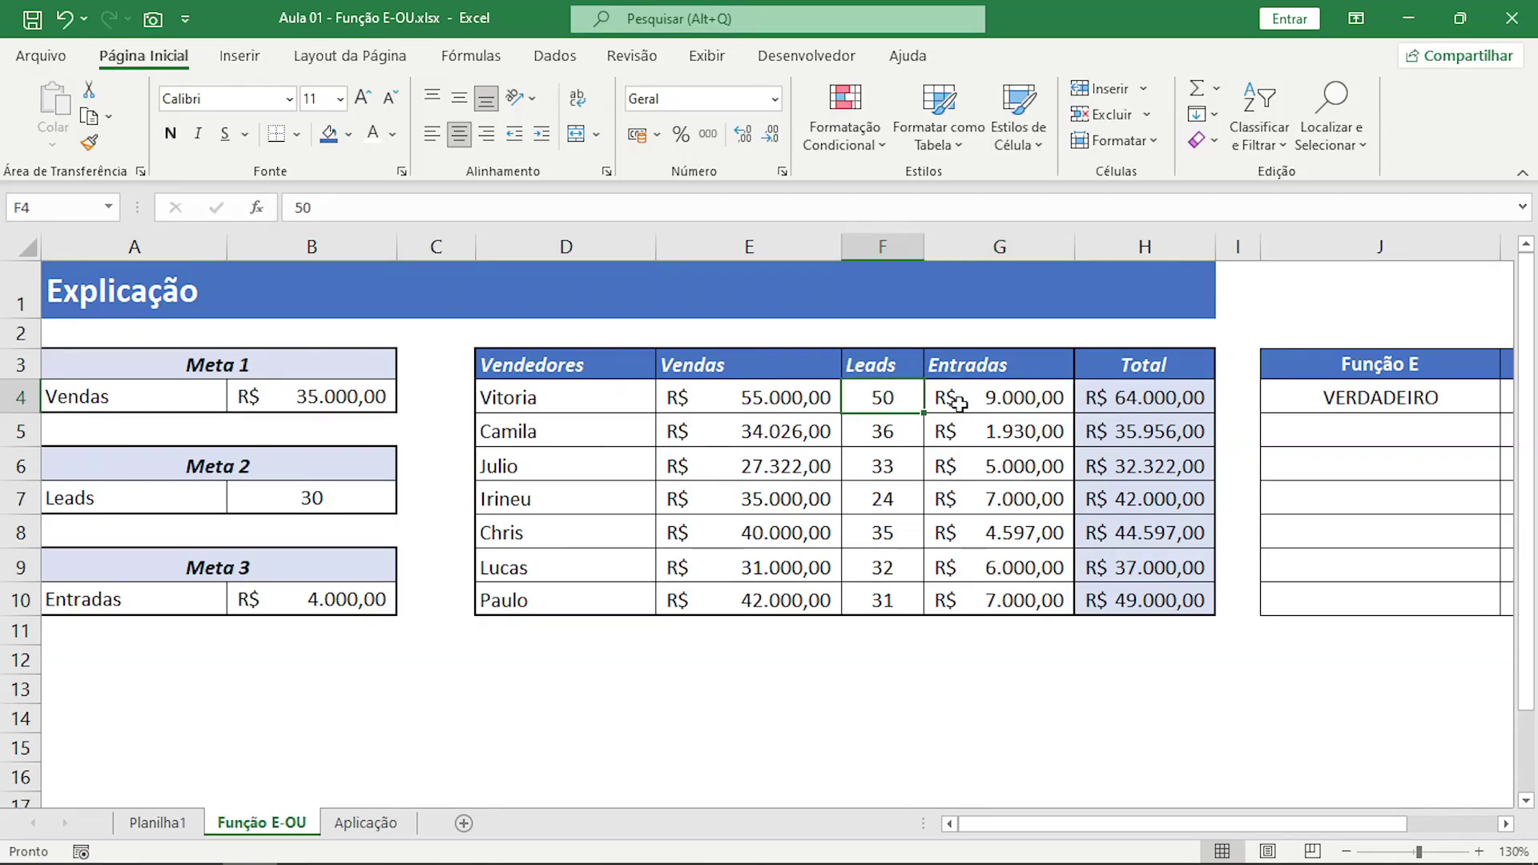
text(20)
key(Return)
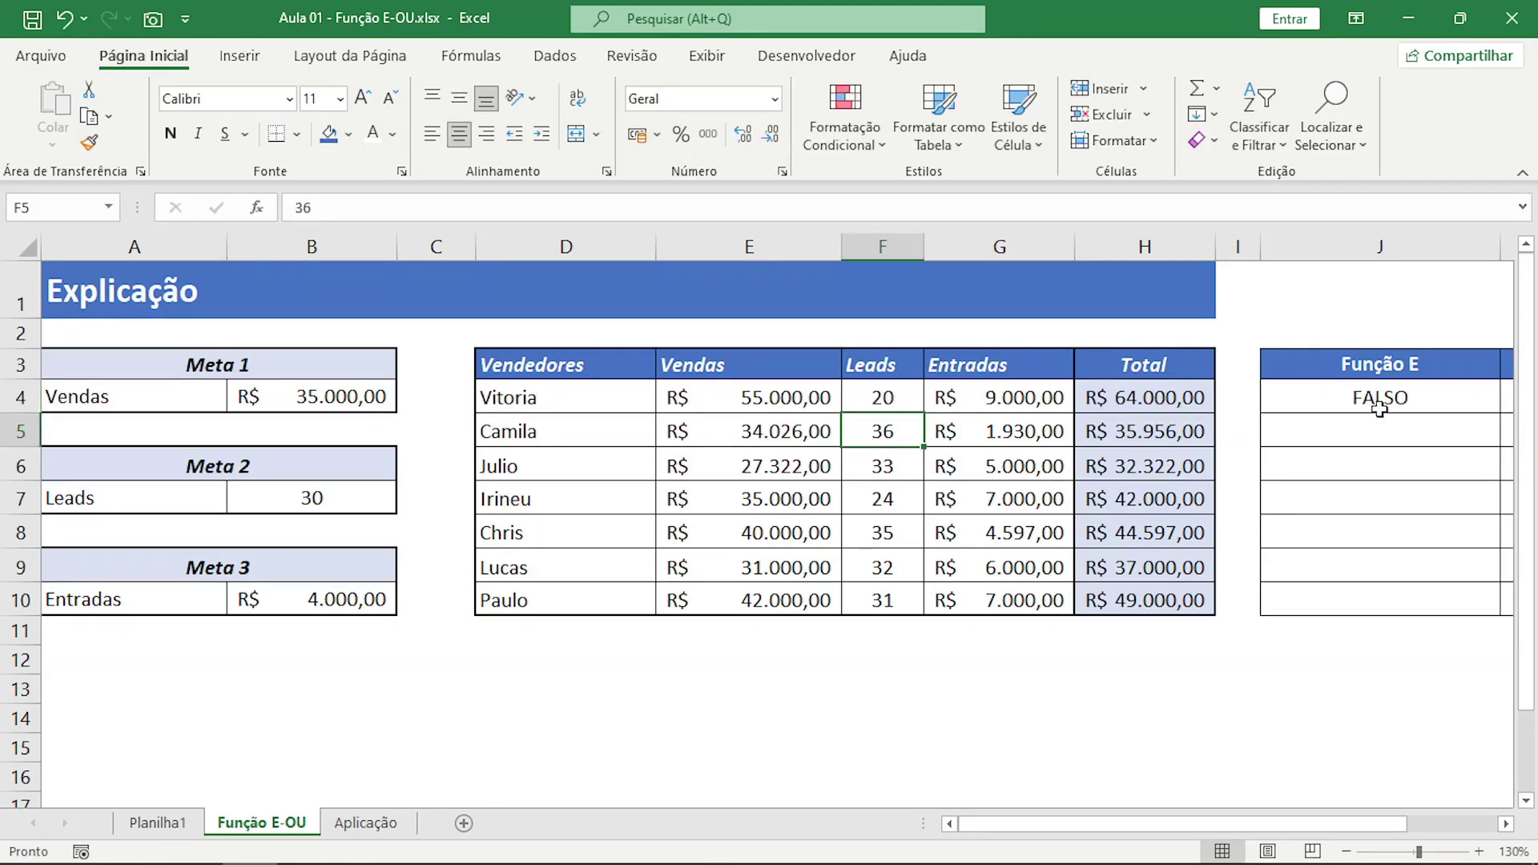
key(ctrl+z)
Start an OU formula in K4 with the first condition E4>=B4 for the sales goal.
drag(1108, 834, 1199, 833)
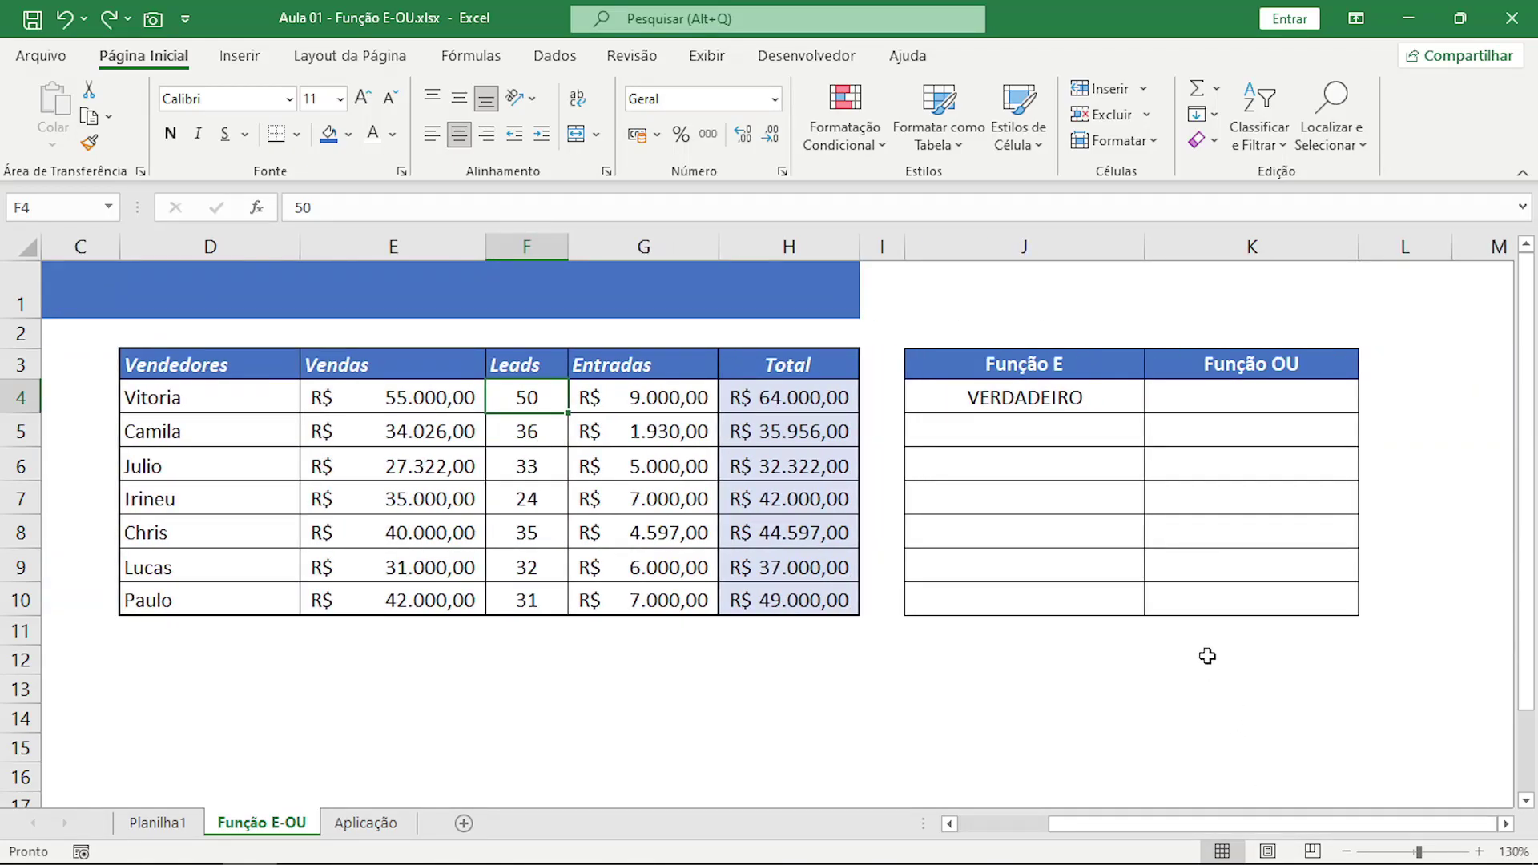
click(1050, 401)
click(1165, 393)
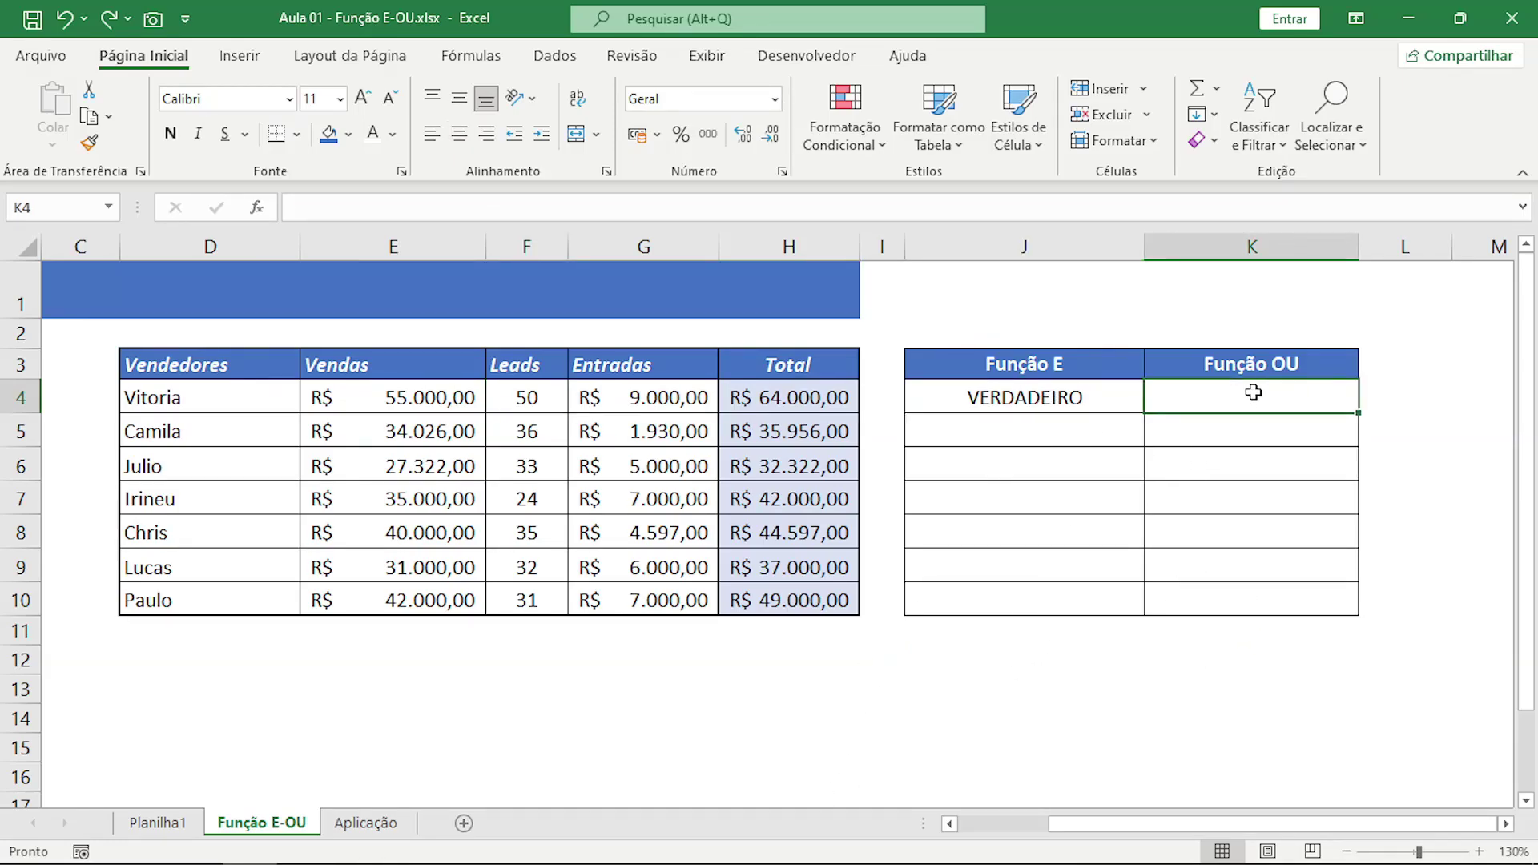
text(=)
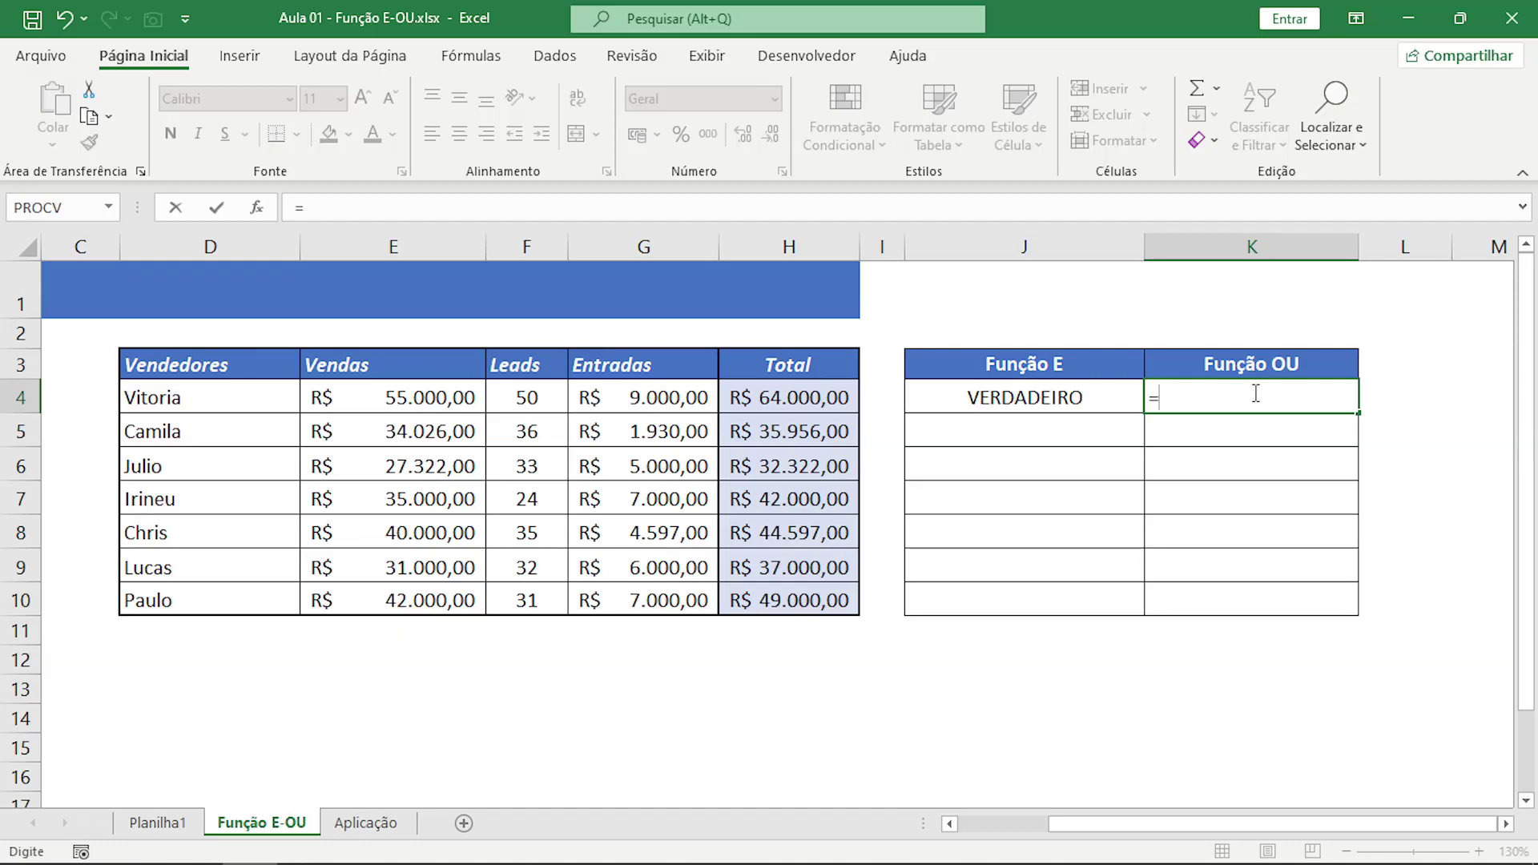
text(OU()
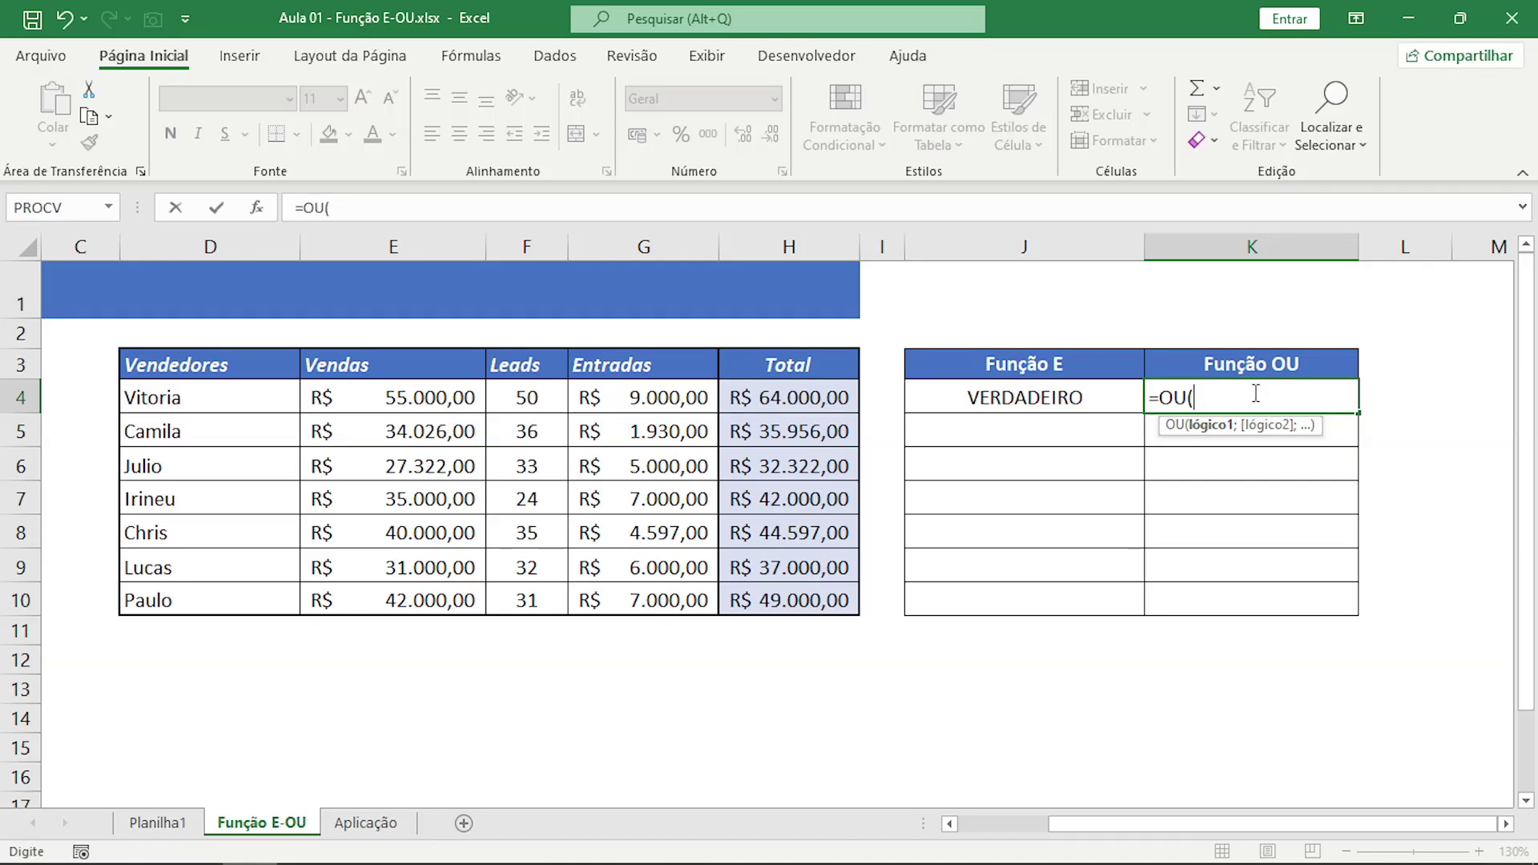
drag(1099, 825, 1056, 832)
click(539, 398)
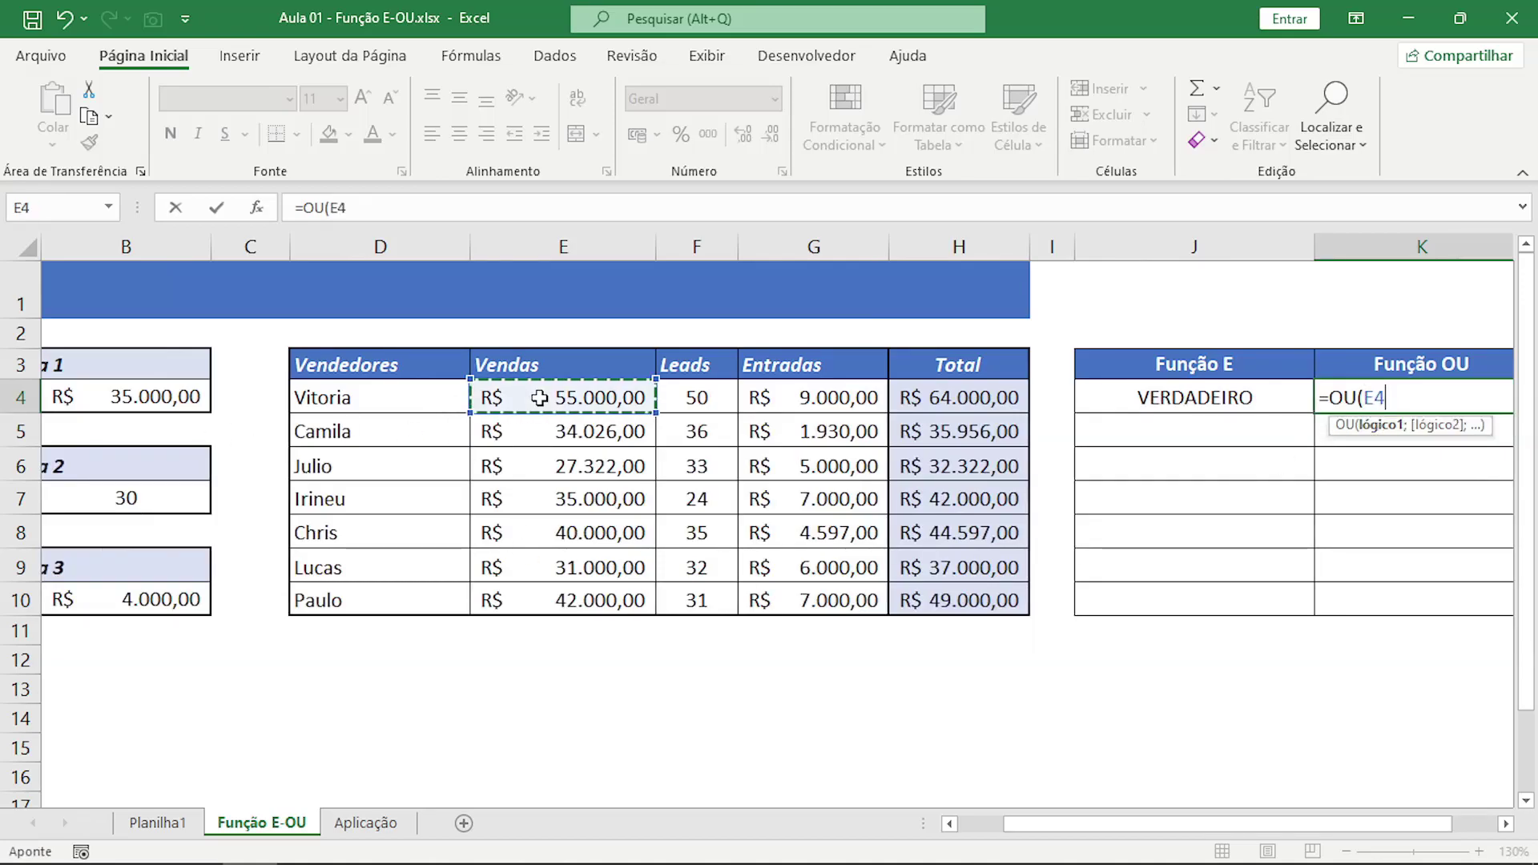
text(>=)
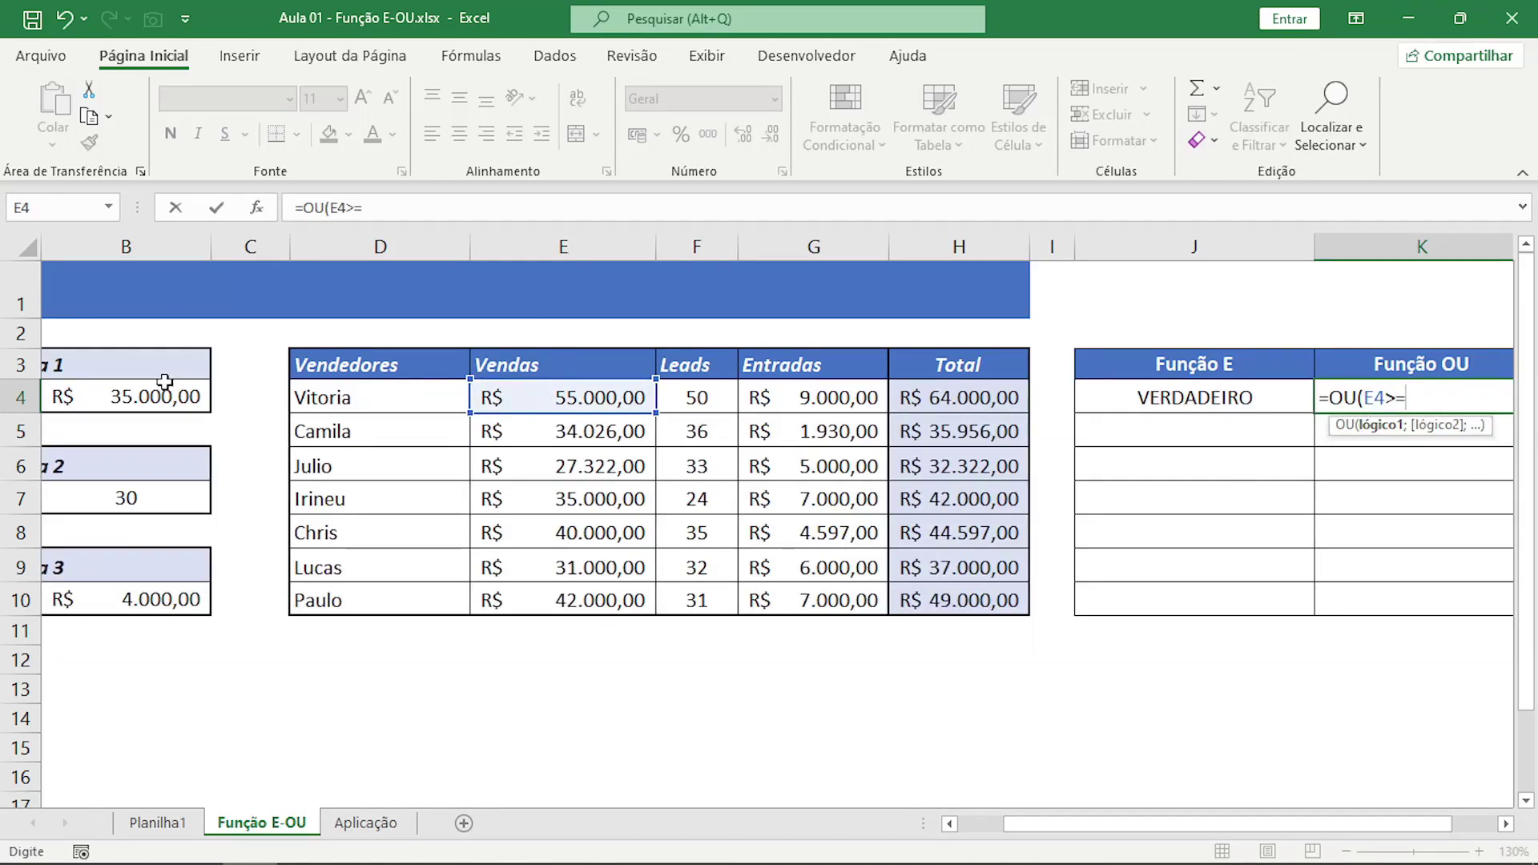
click(164, 381)
text(;)
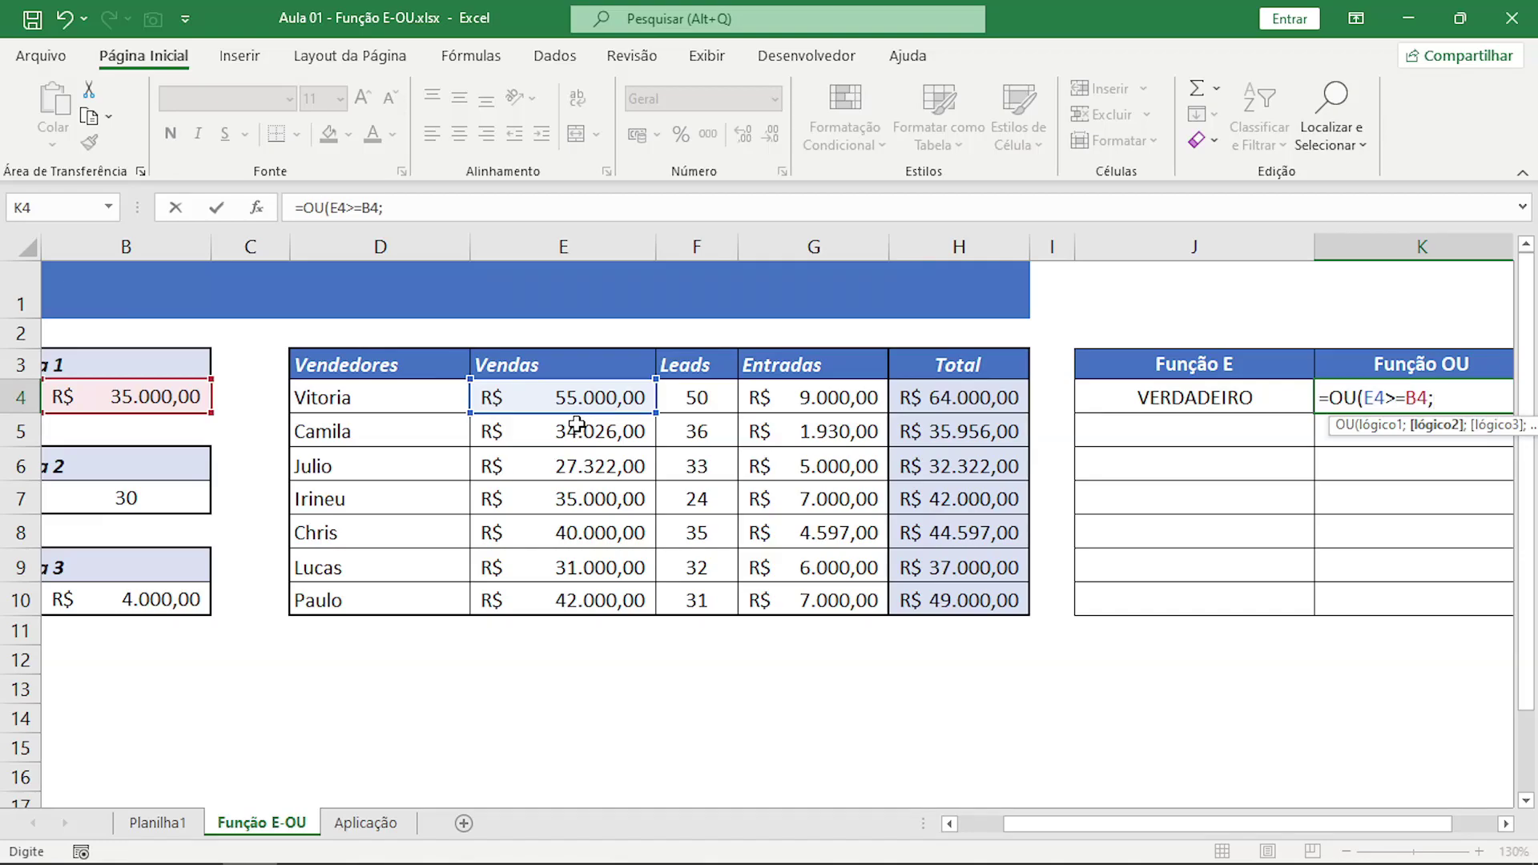
Add the conditions F4>=B7 and G4>=B10 to the OU formula in K4 and complete it.
click(690, 398)
text(>=)
click(86, 496)
text(;)
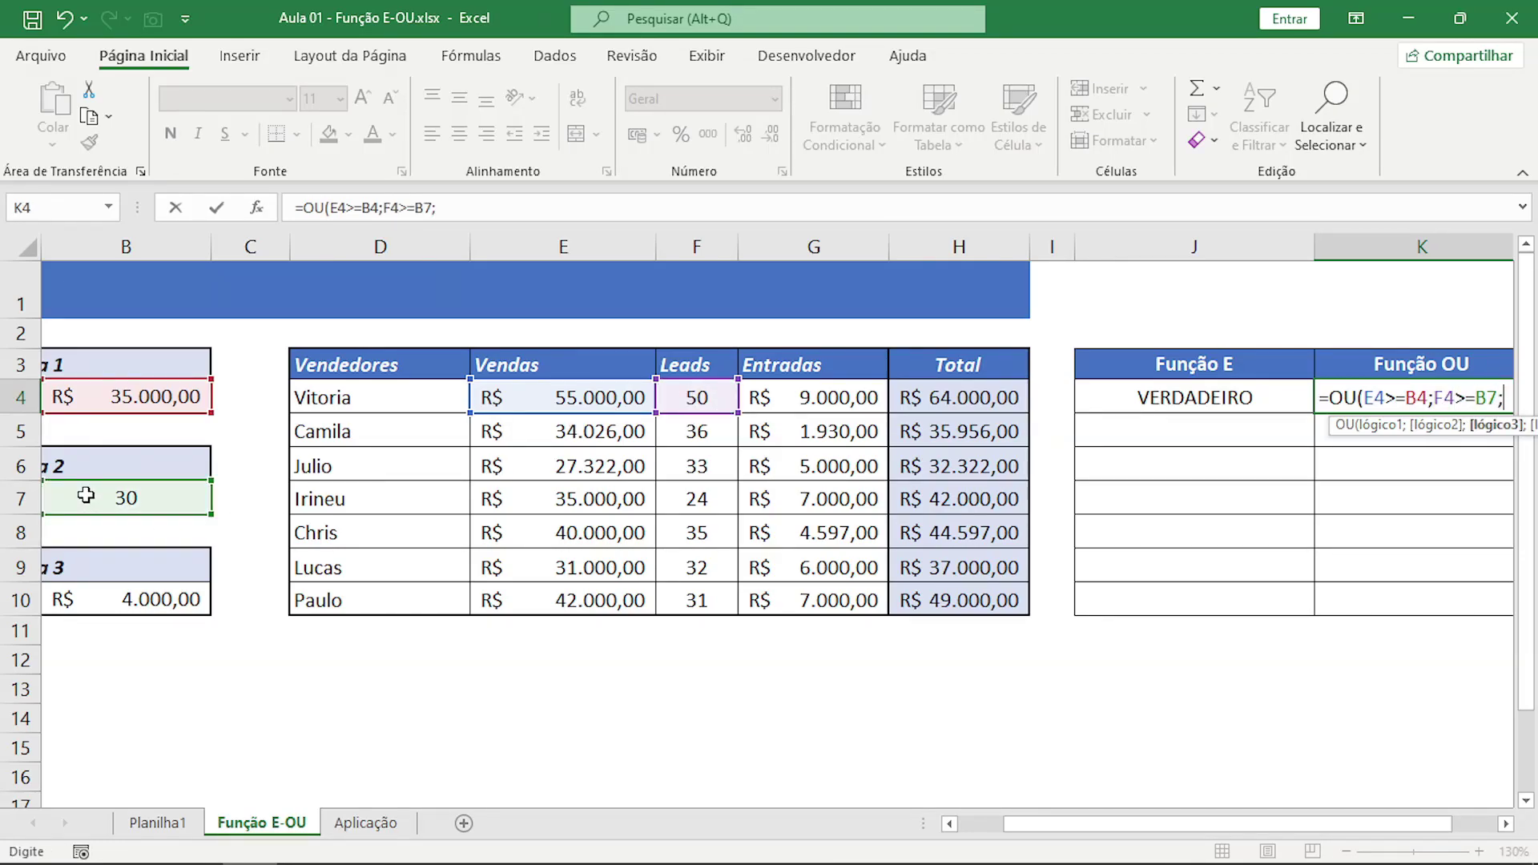
click(838, 396)
text(>=)
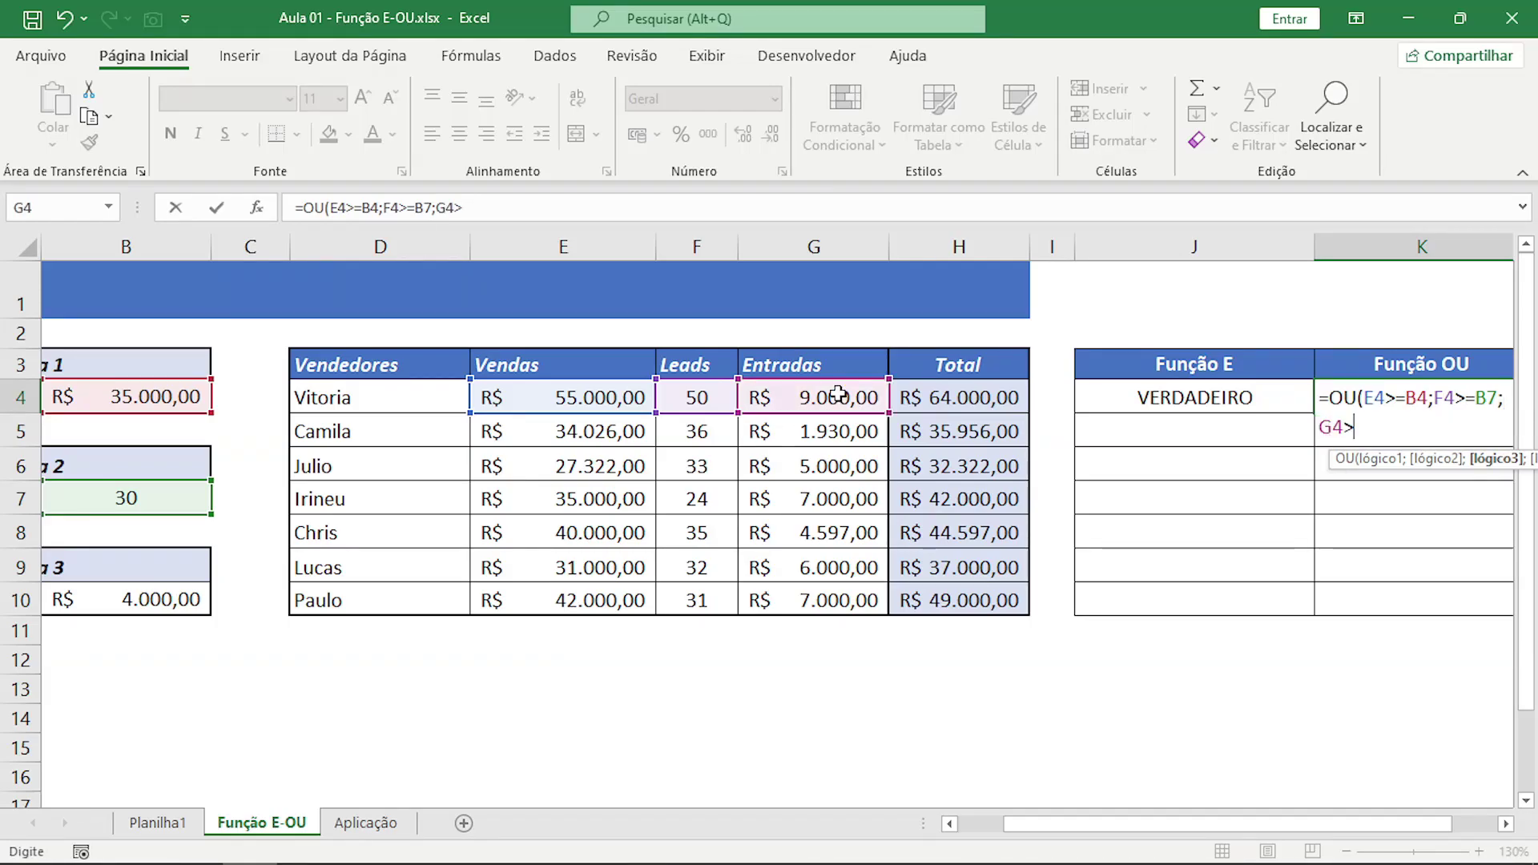
click(140, 594)
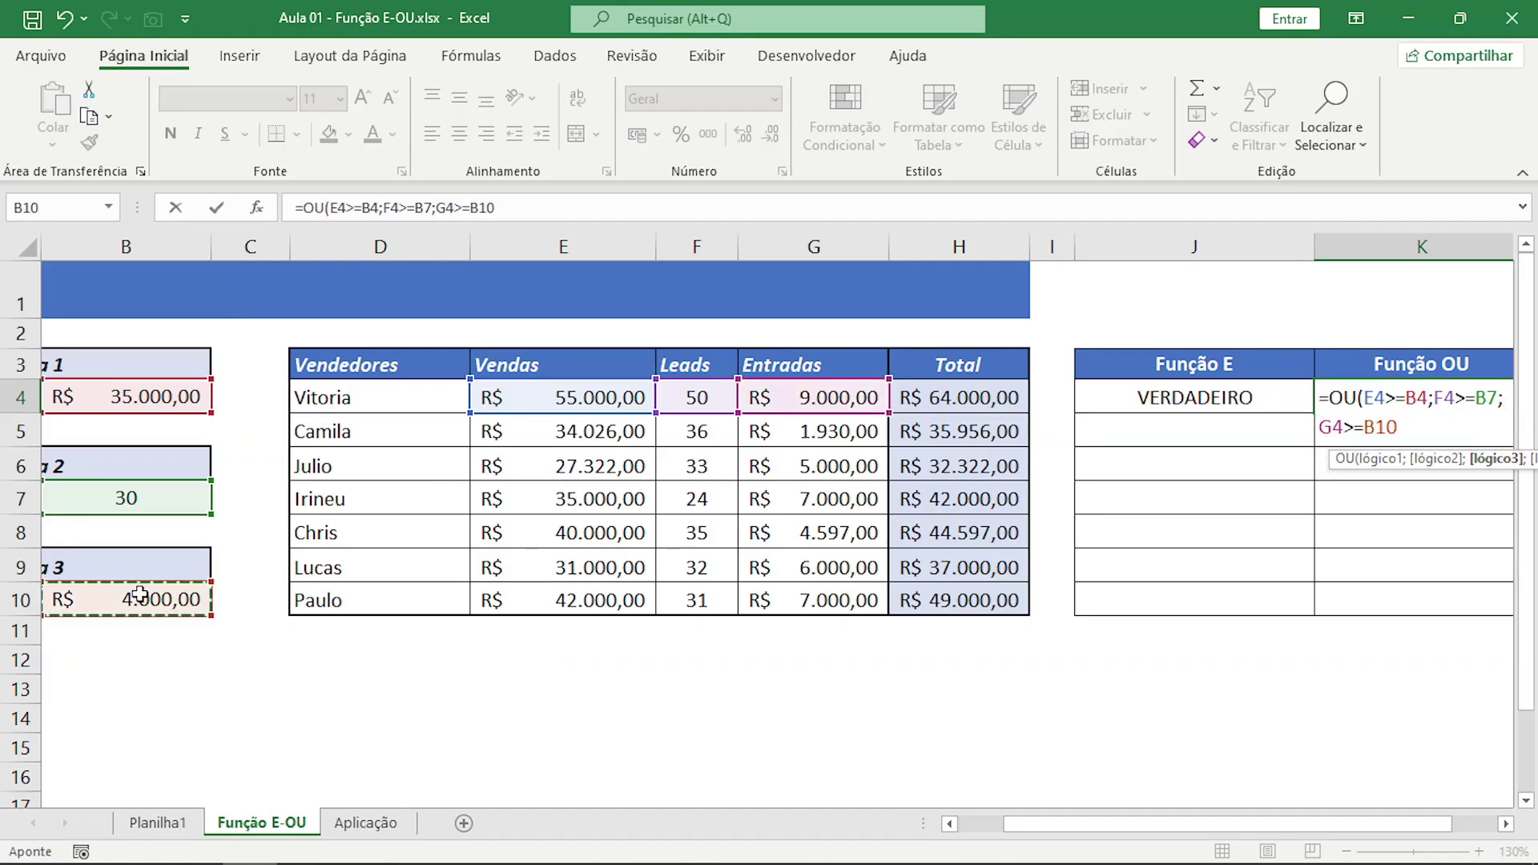
text())
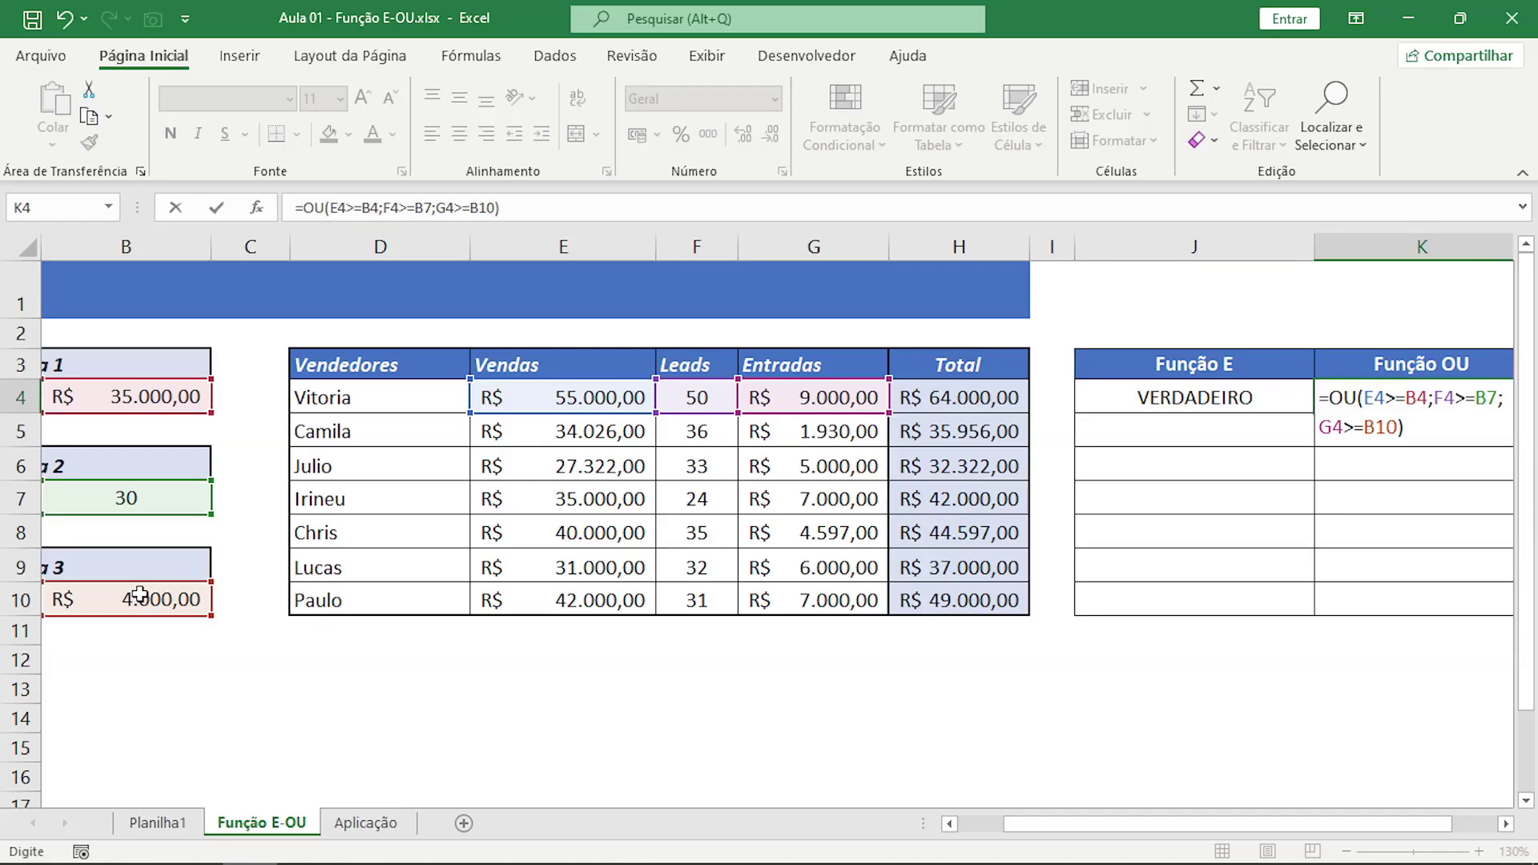
key(Return)
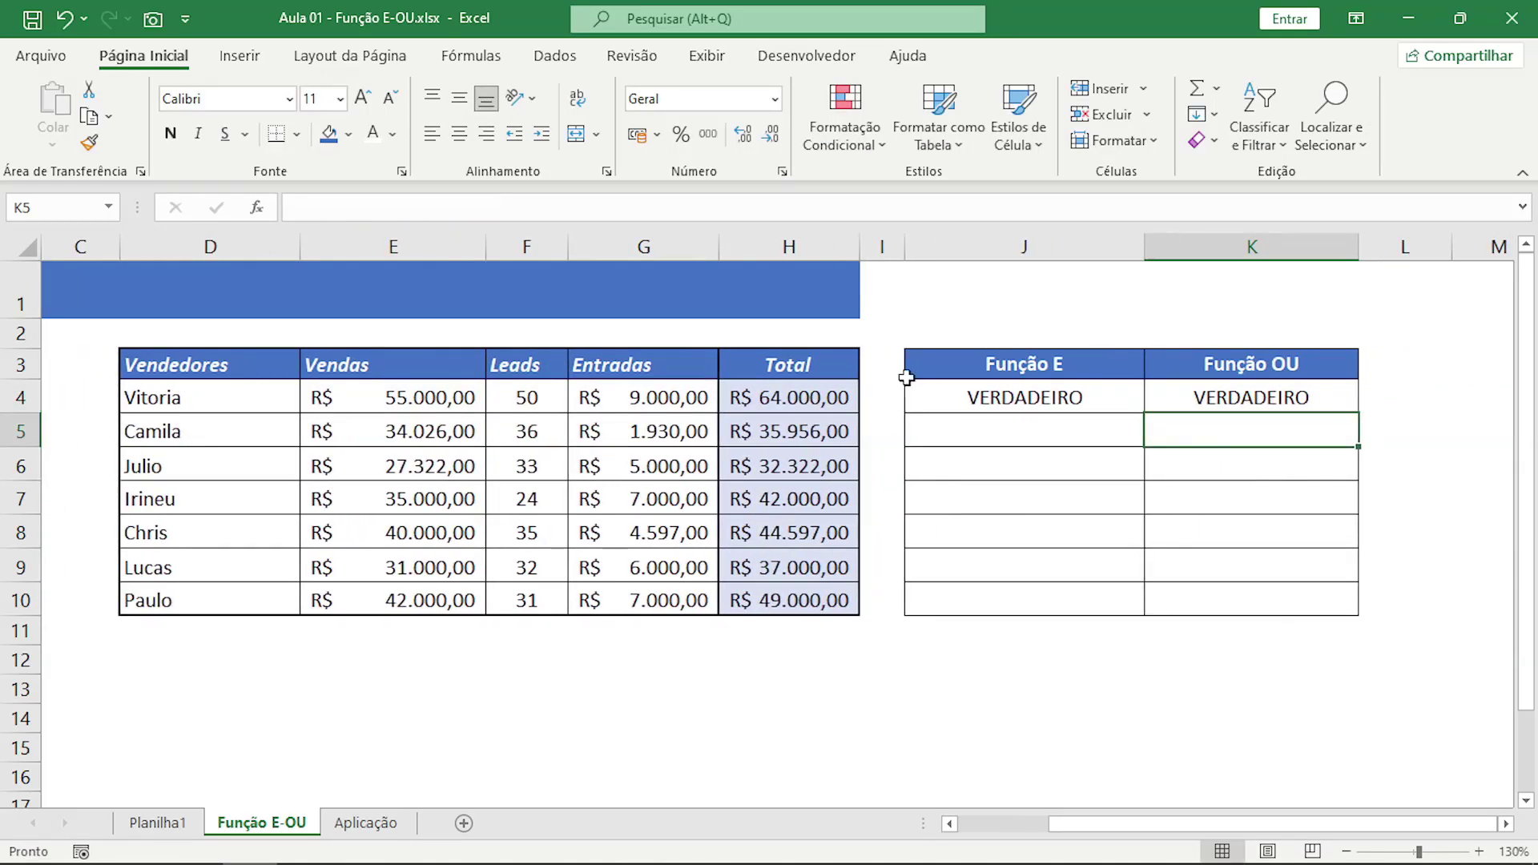
Review the OU formula in K4 and the first seller's Entradas, Vendas and Leads values in row 4.
click(1234, 398)
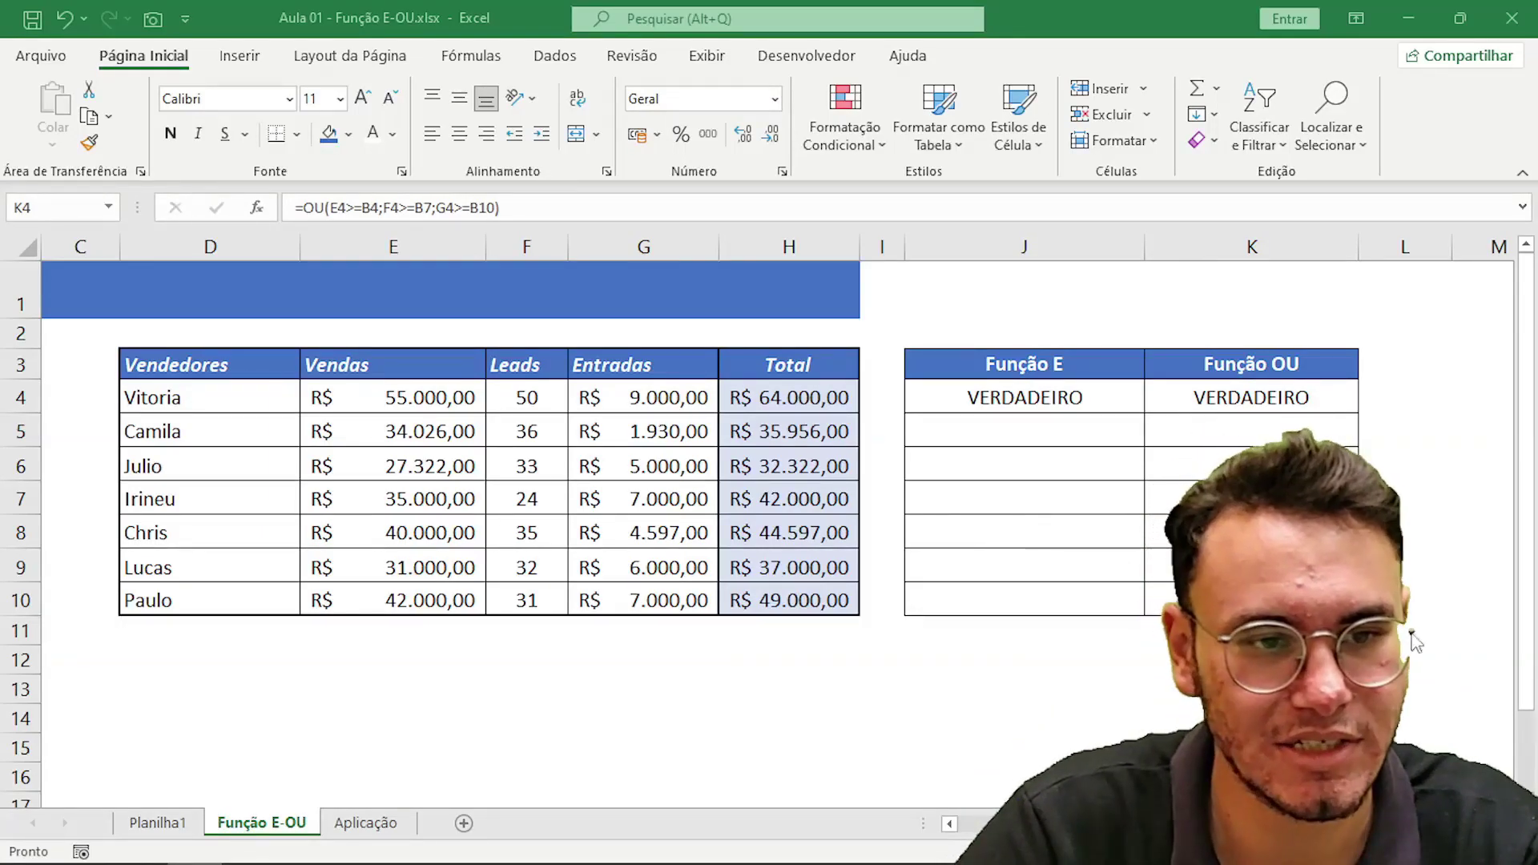
click(617, 394)
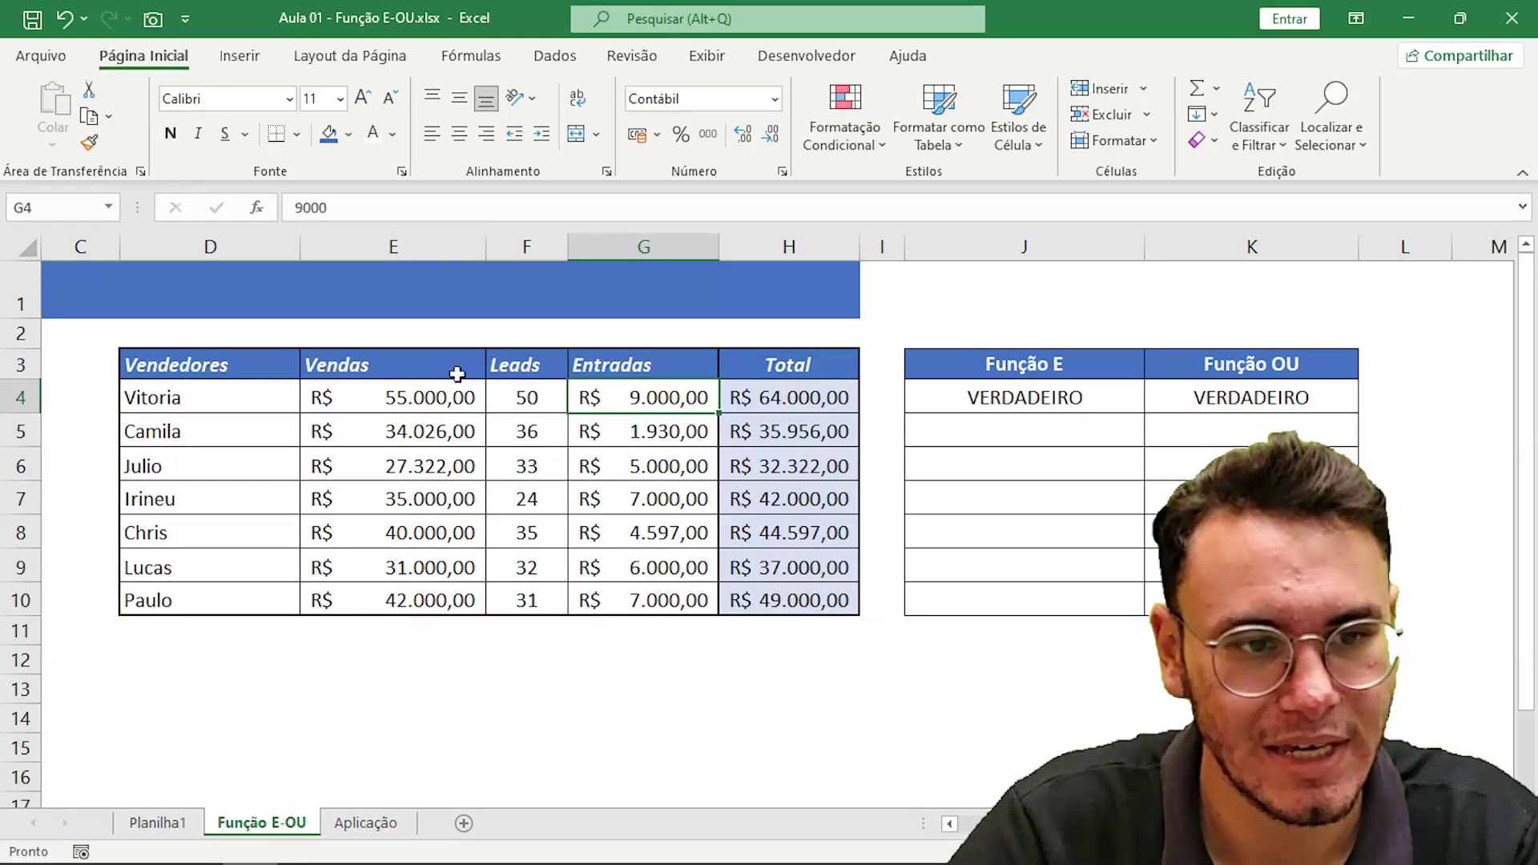
click(430, 399)
click(516, 401)
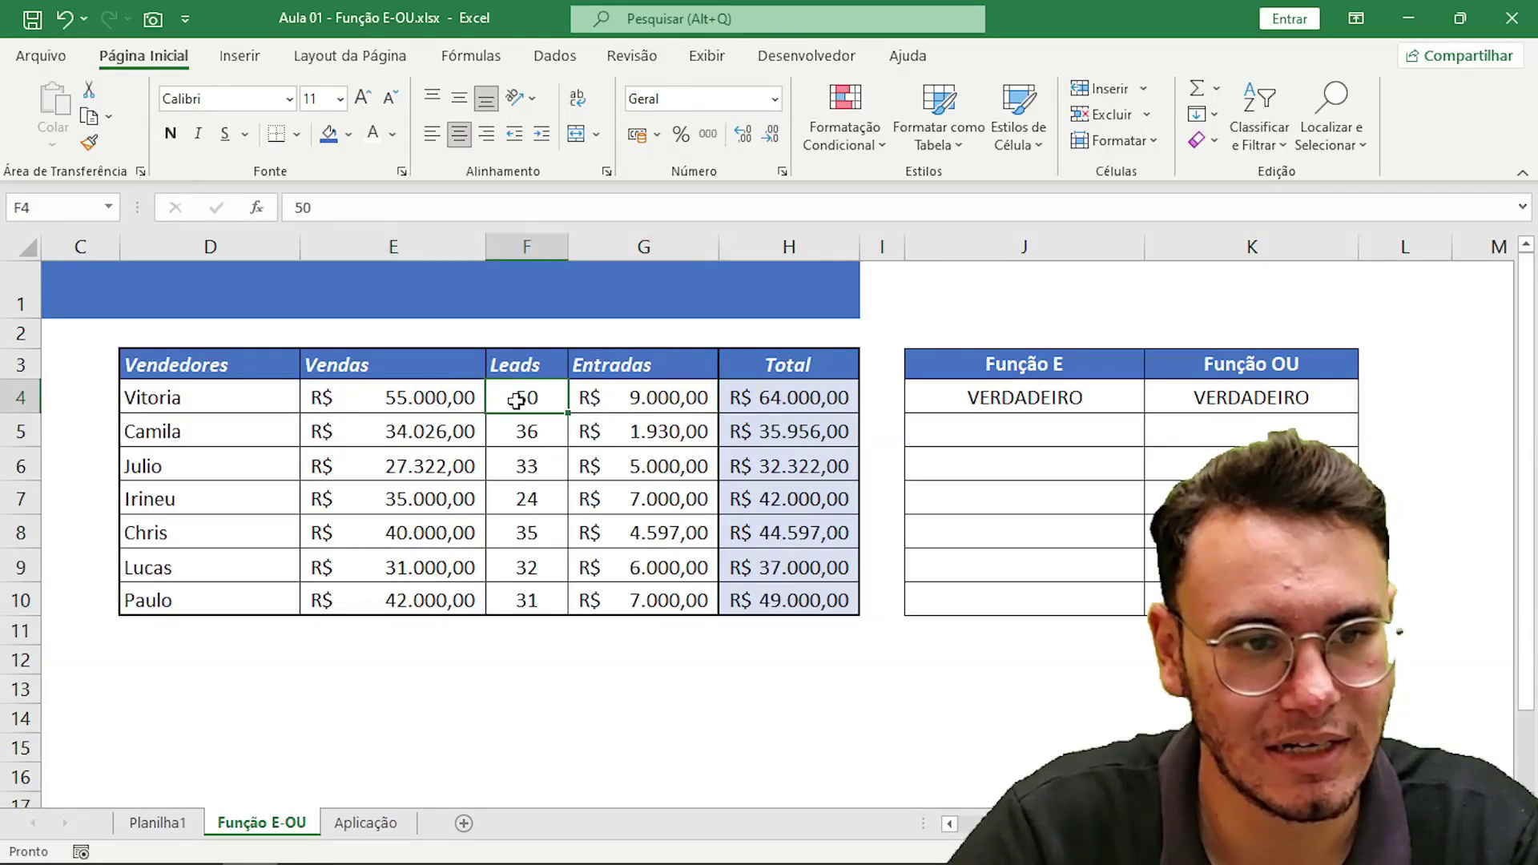
Test the OU formula by setting the first seller's leads in F4 to 20 and entries in G4 to 3000, and check K4.
text(20)
key(Return)
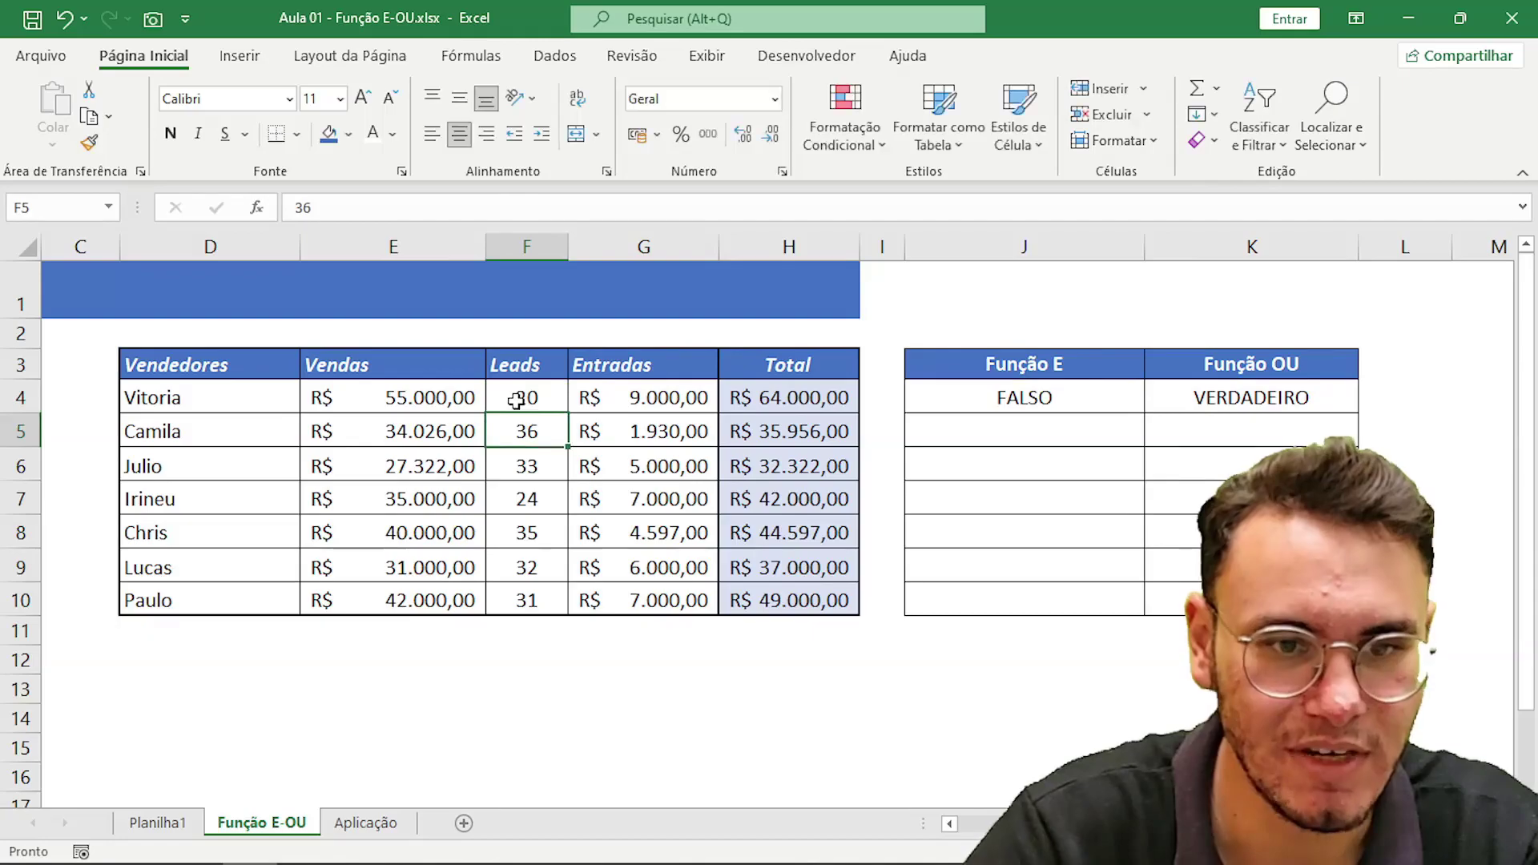
click(638, 398)
drag(157, 570, 4, 568)
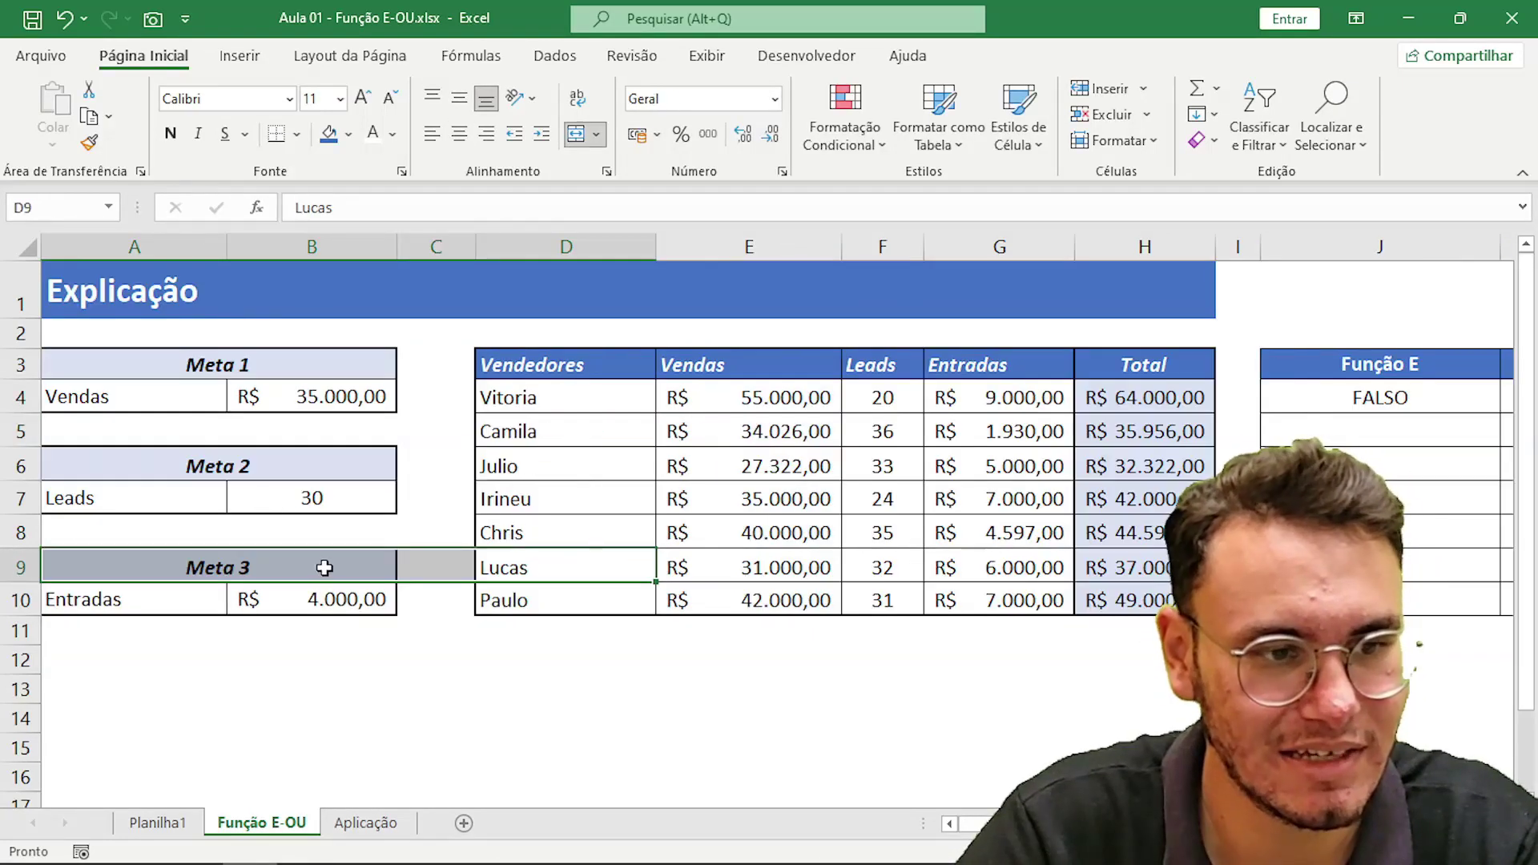
click(1009, 388)
text(3000)
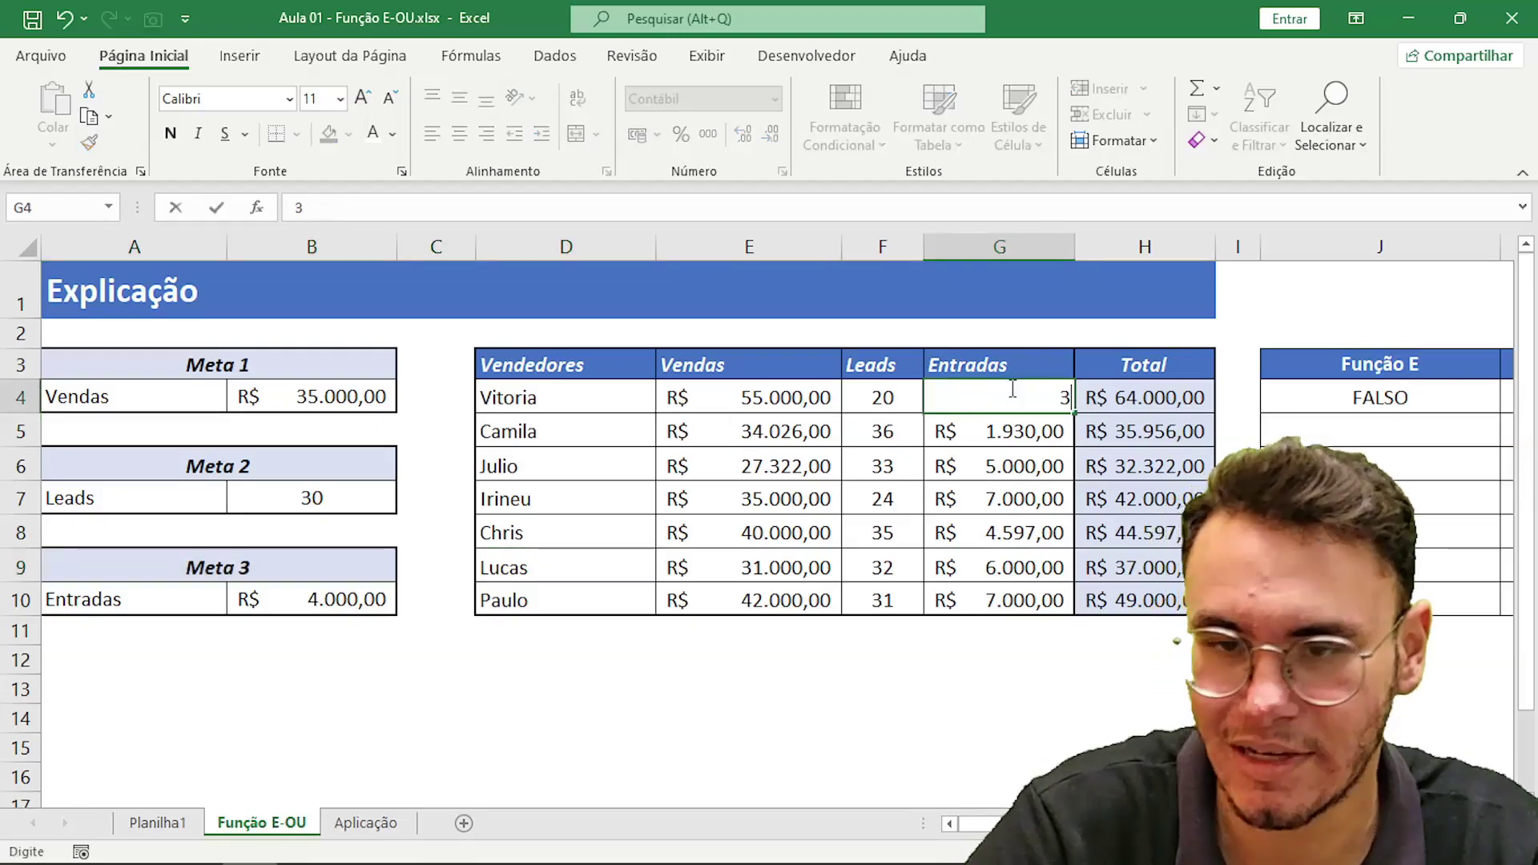
key(Return)
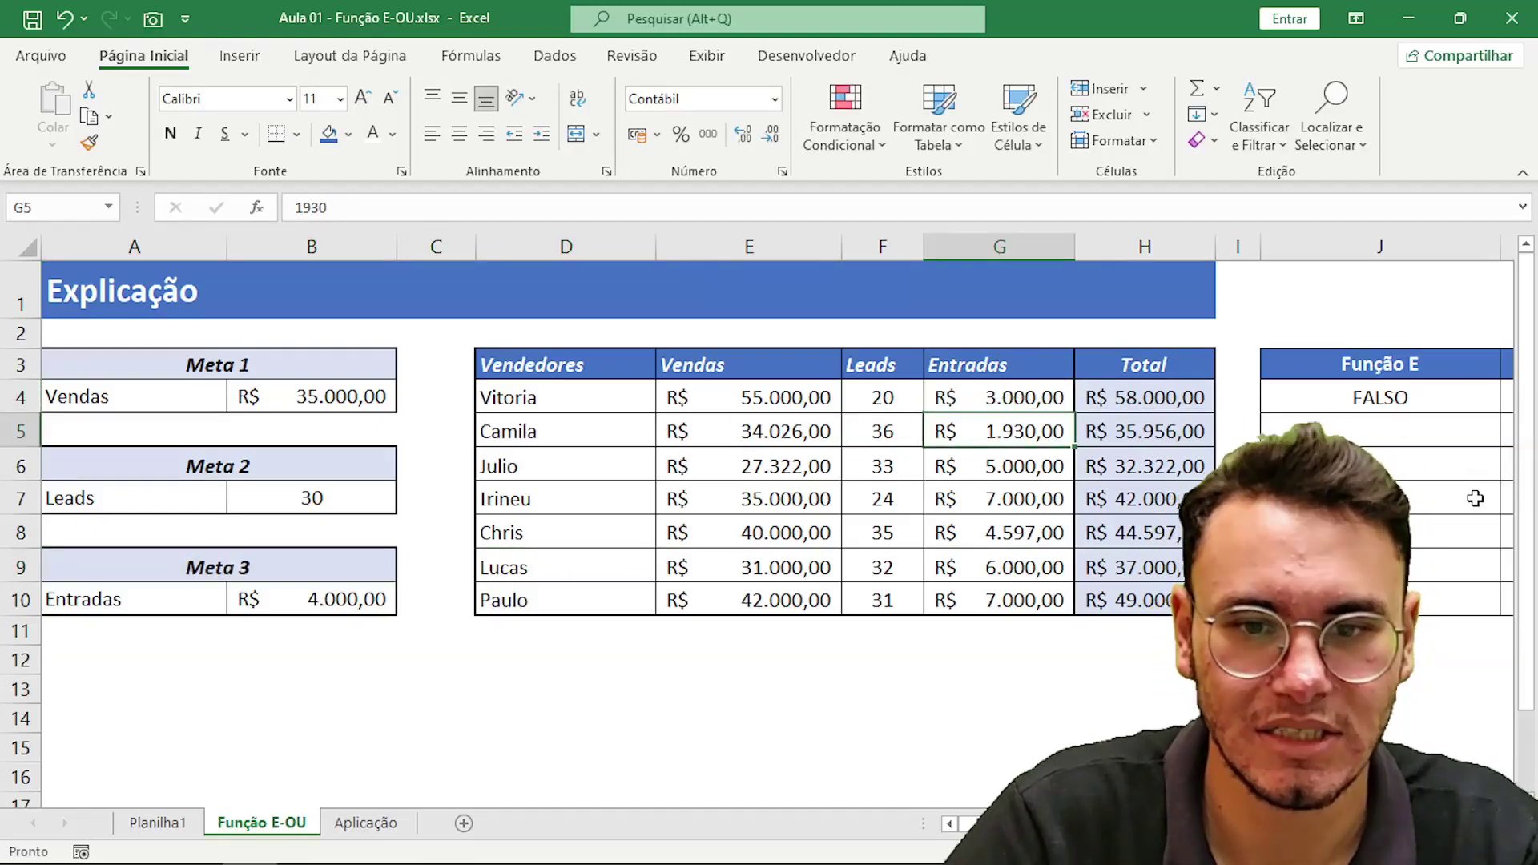
scroll(1474, 498, right, 3)
click(1148, 397)
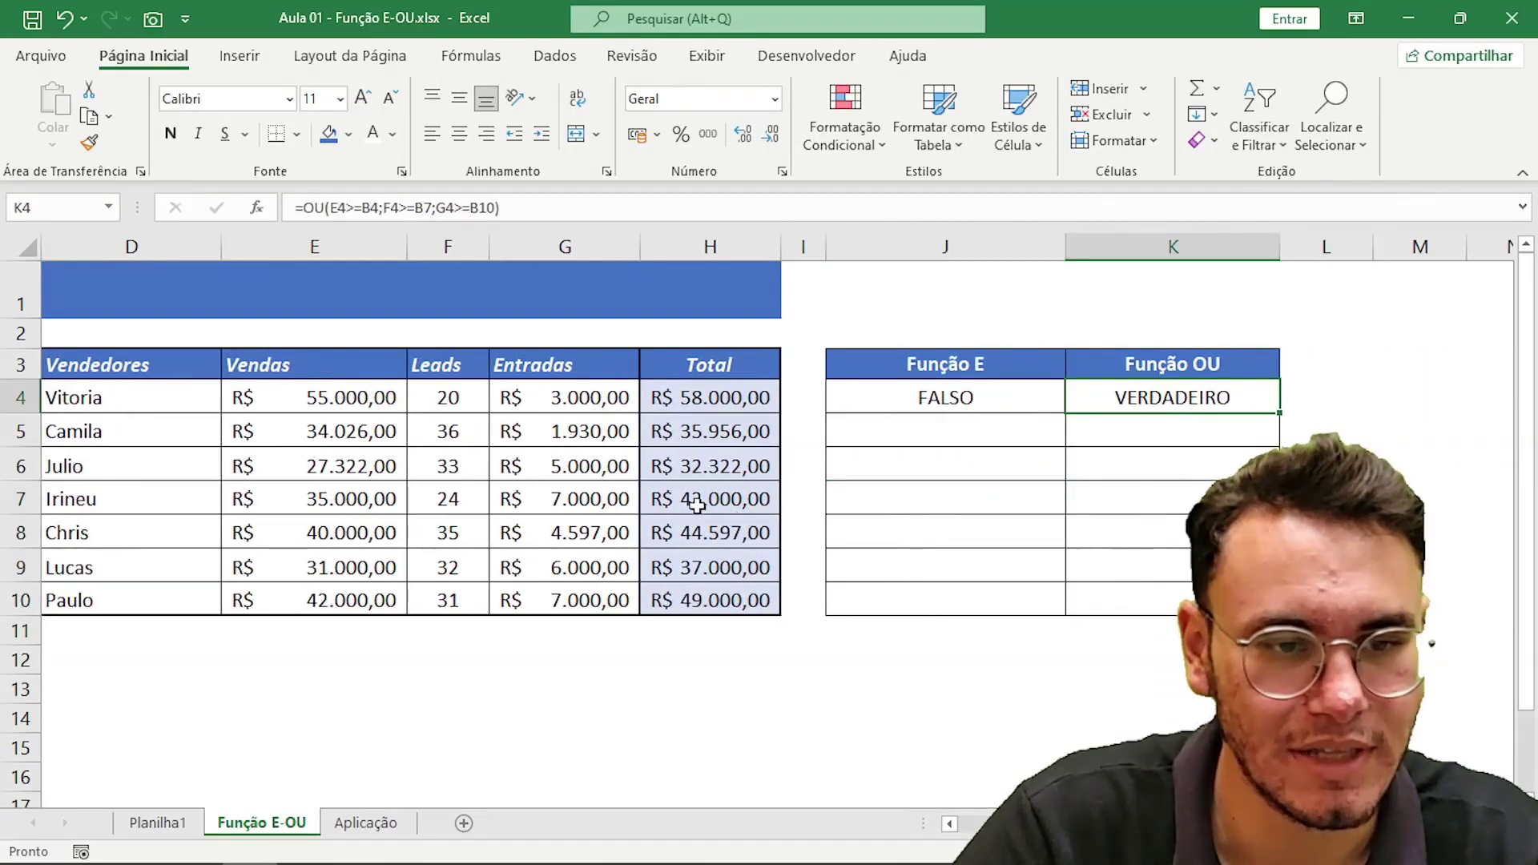
Set the first seller's sales in E4 to 1000 so that the OU formula is tested with all goals missed.
scroll(656, 495, left, 3)
ctrl+scroll(656, 495, down, 1)
click(449, 383)
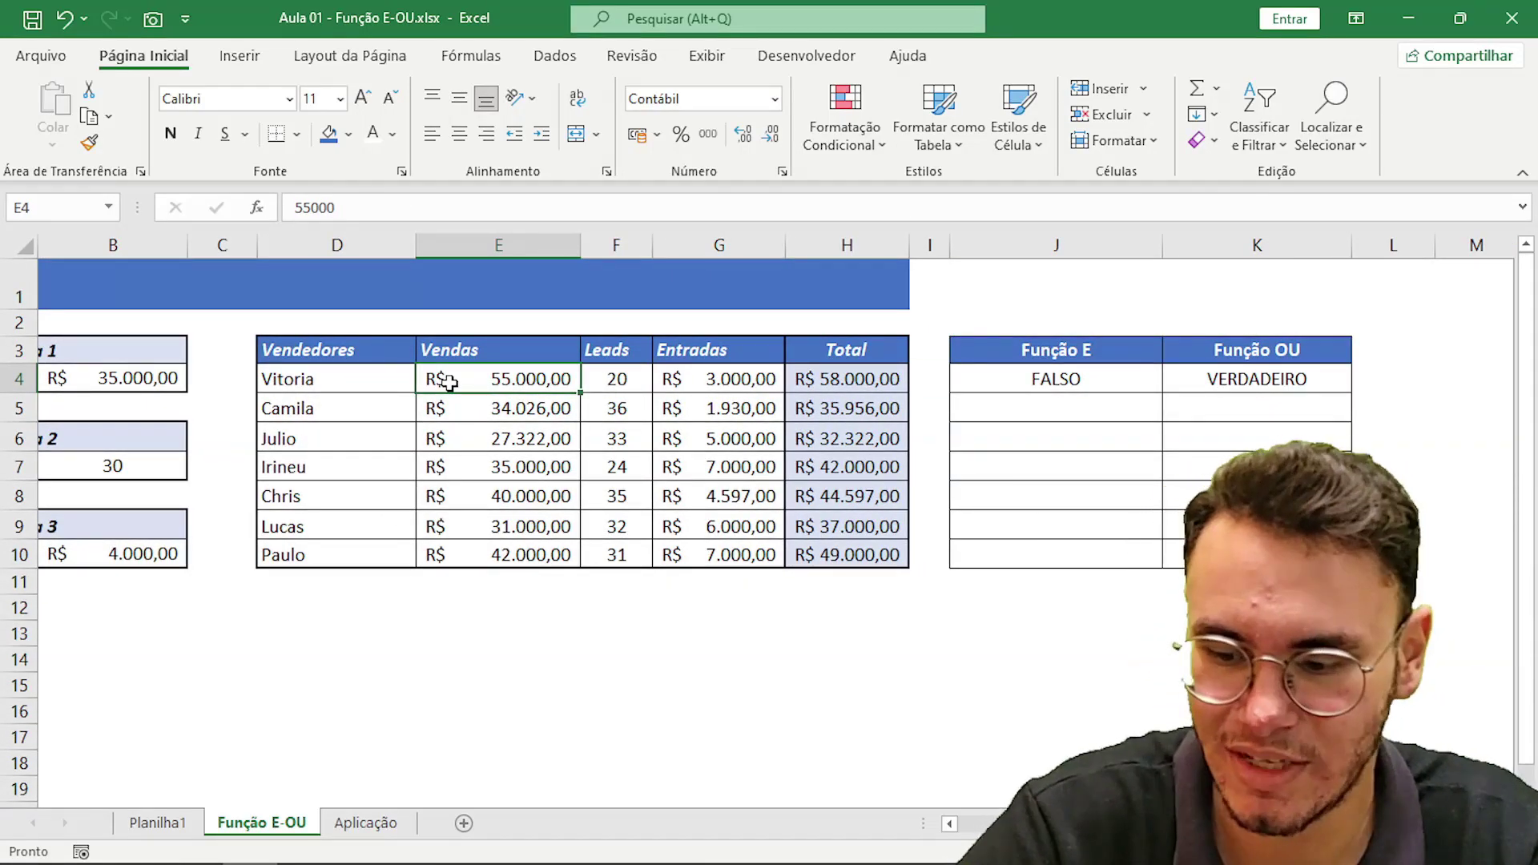
text(1000)
key(Return)
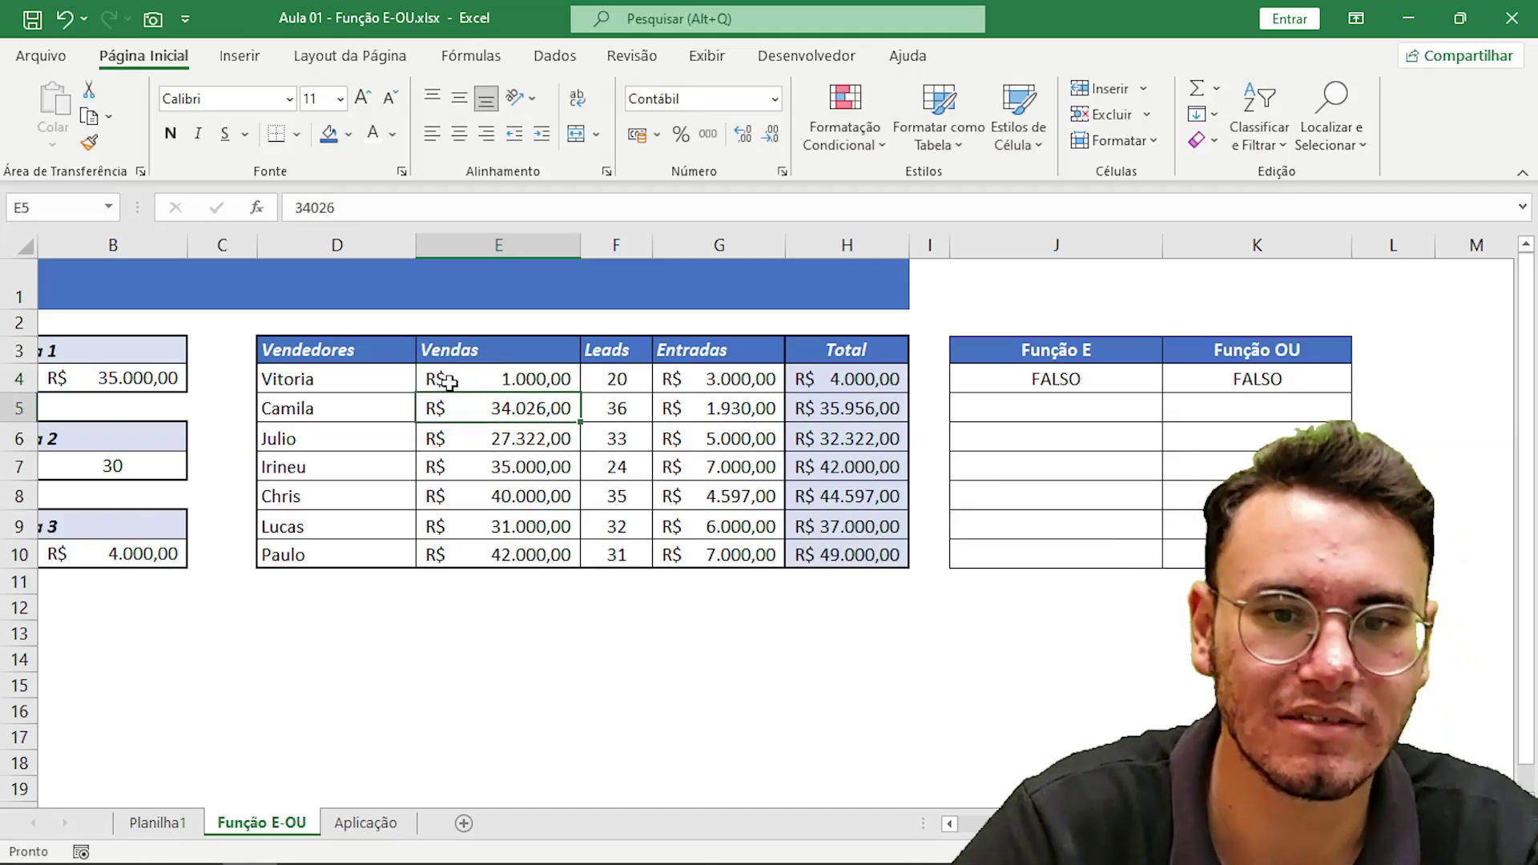
Clear the OU formula from K4 and the E formula from J4.
click(1288, 373)
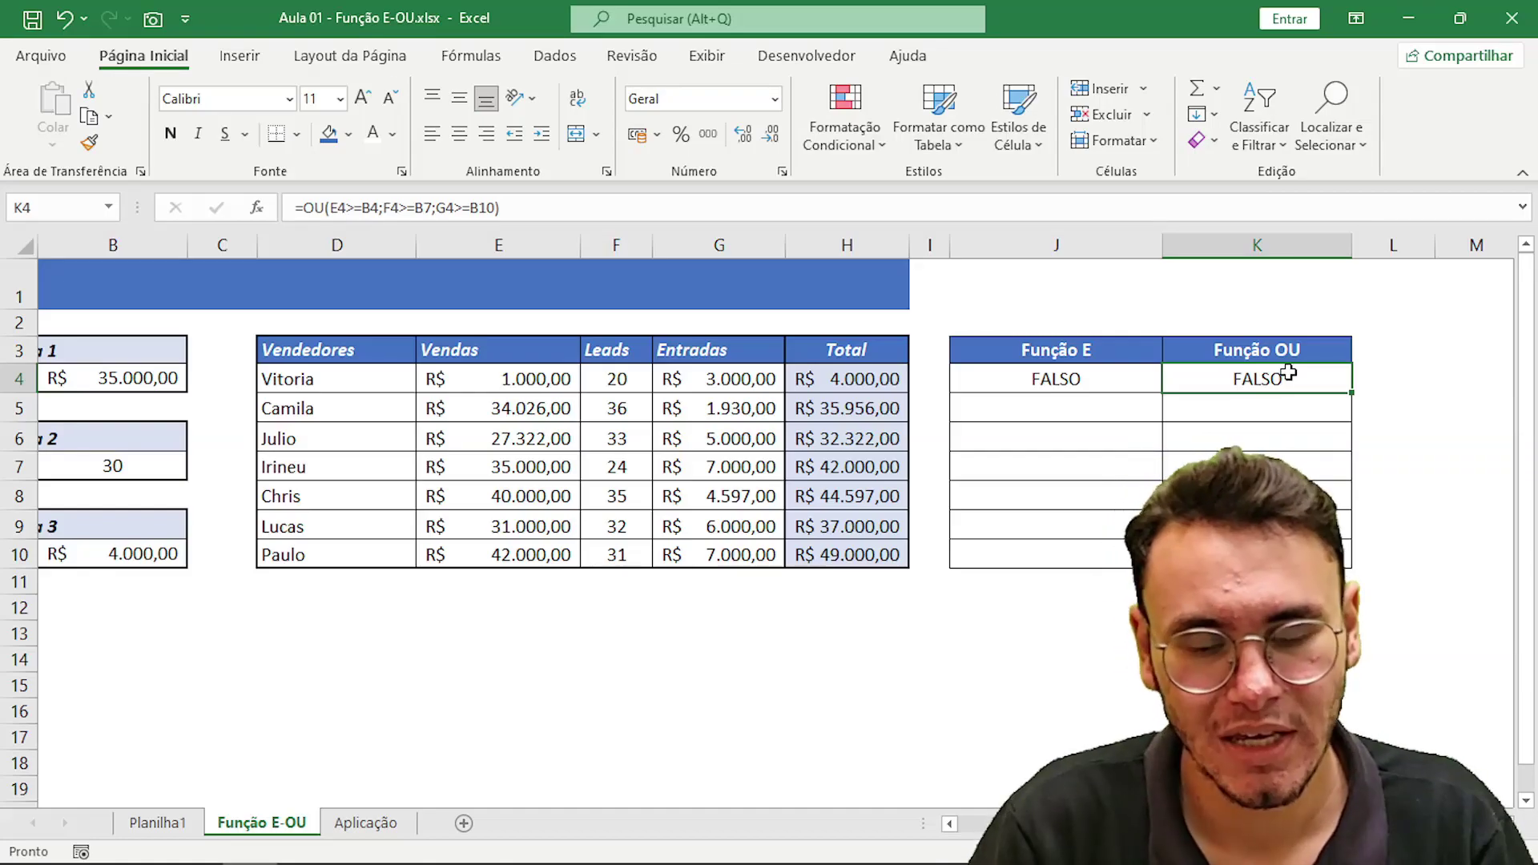
key(Delete)
key(Left)
key(Delete)
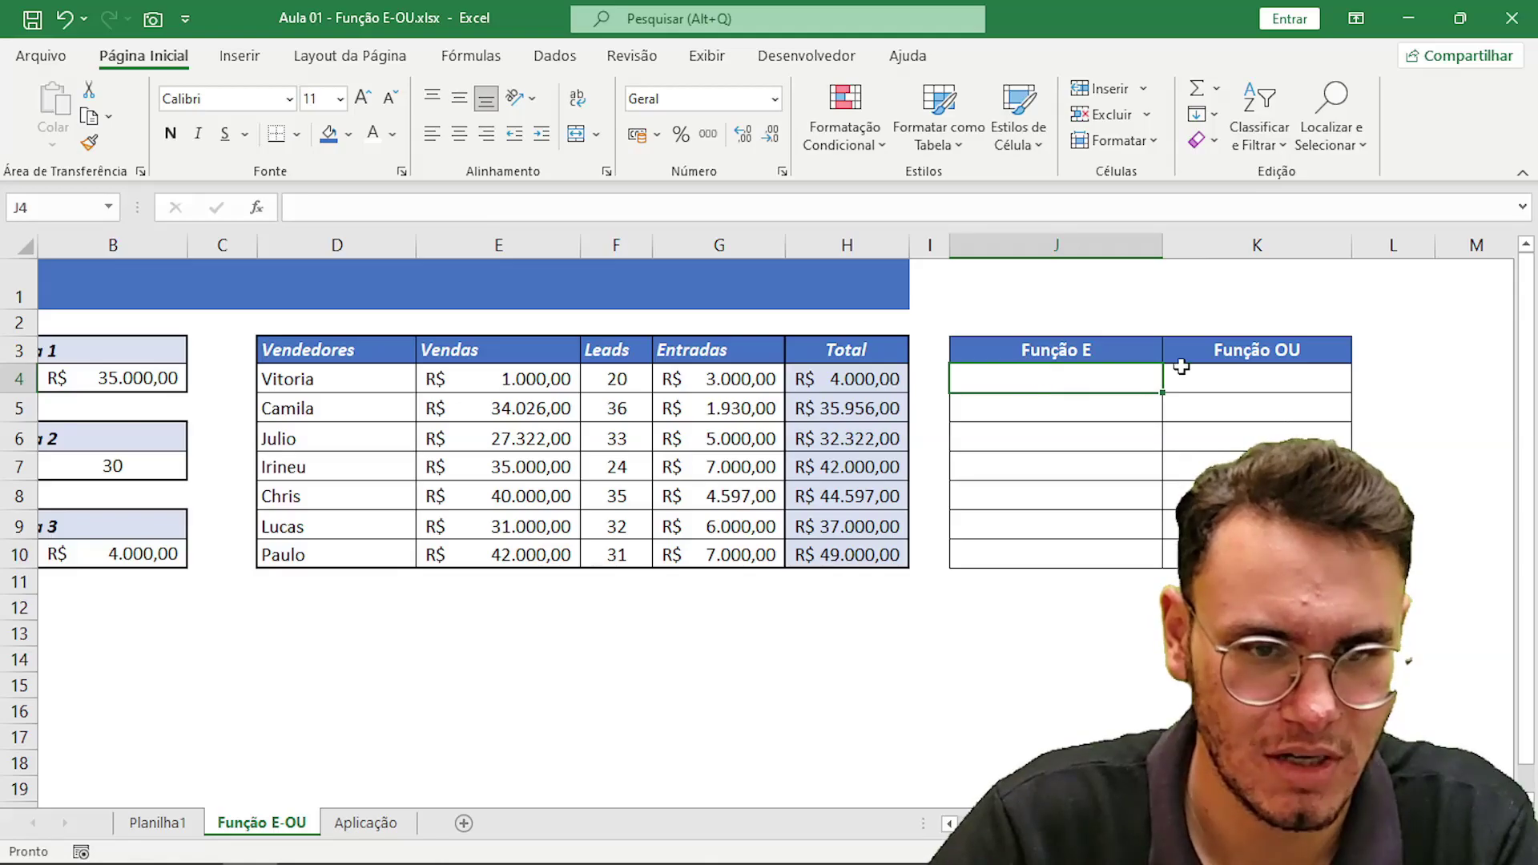
click(1255, 386)
click(1146, 381)
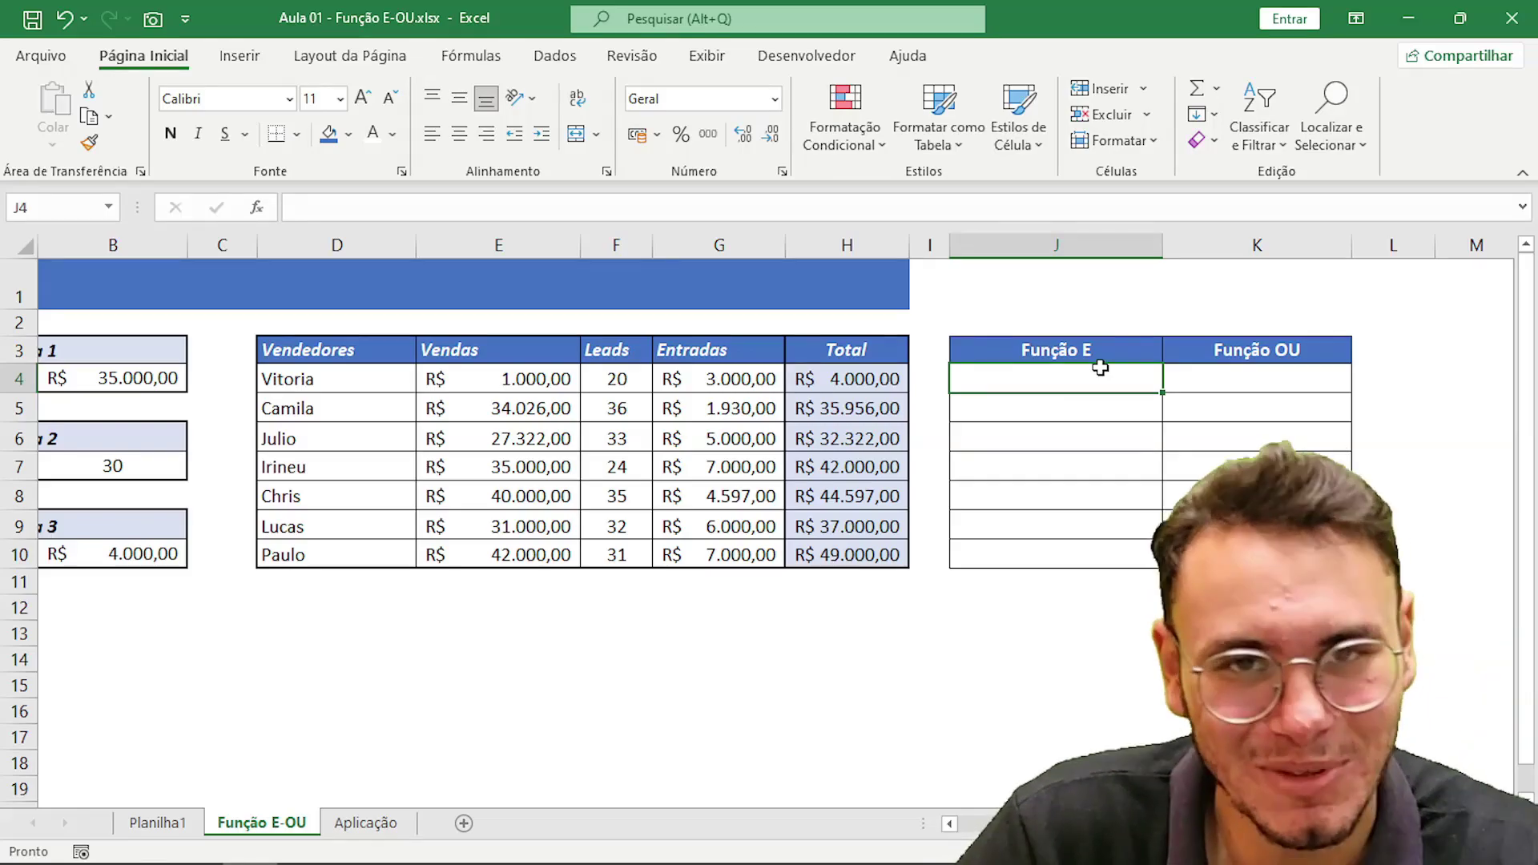
Switch to the Aplicação sheet and select the first seller's Total commission cell, J5.
click(392, 825)
click(1066, 472)
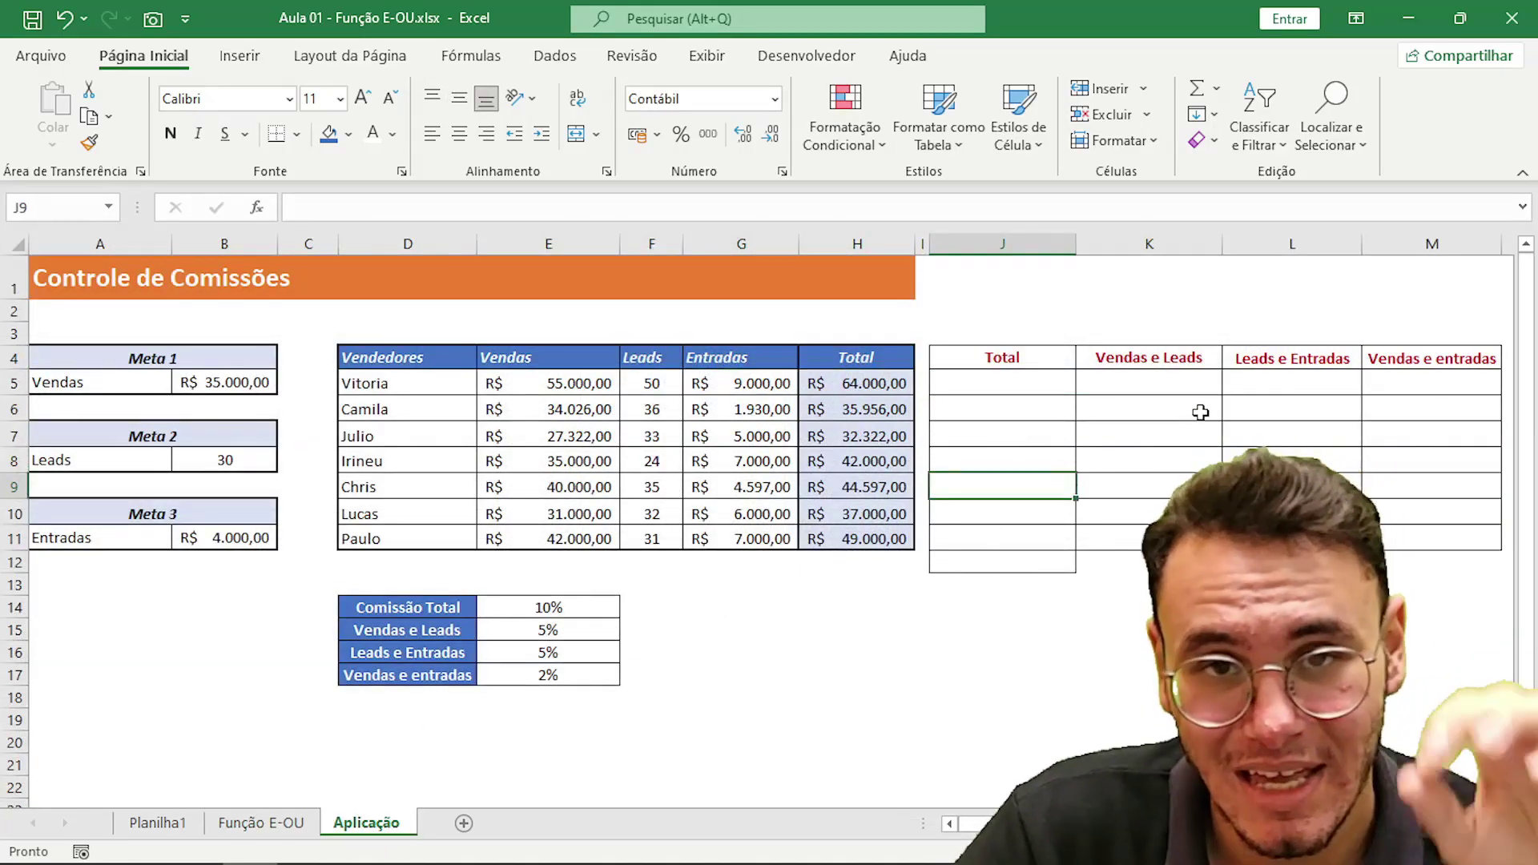
click(1131, 407)
click(1029, 384)
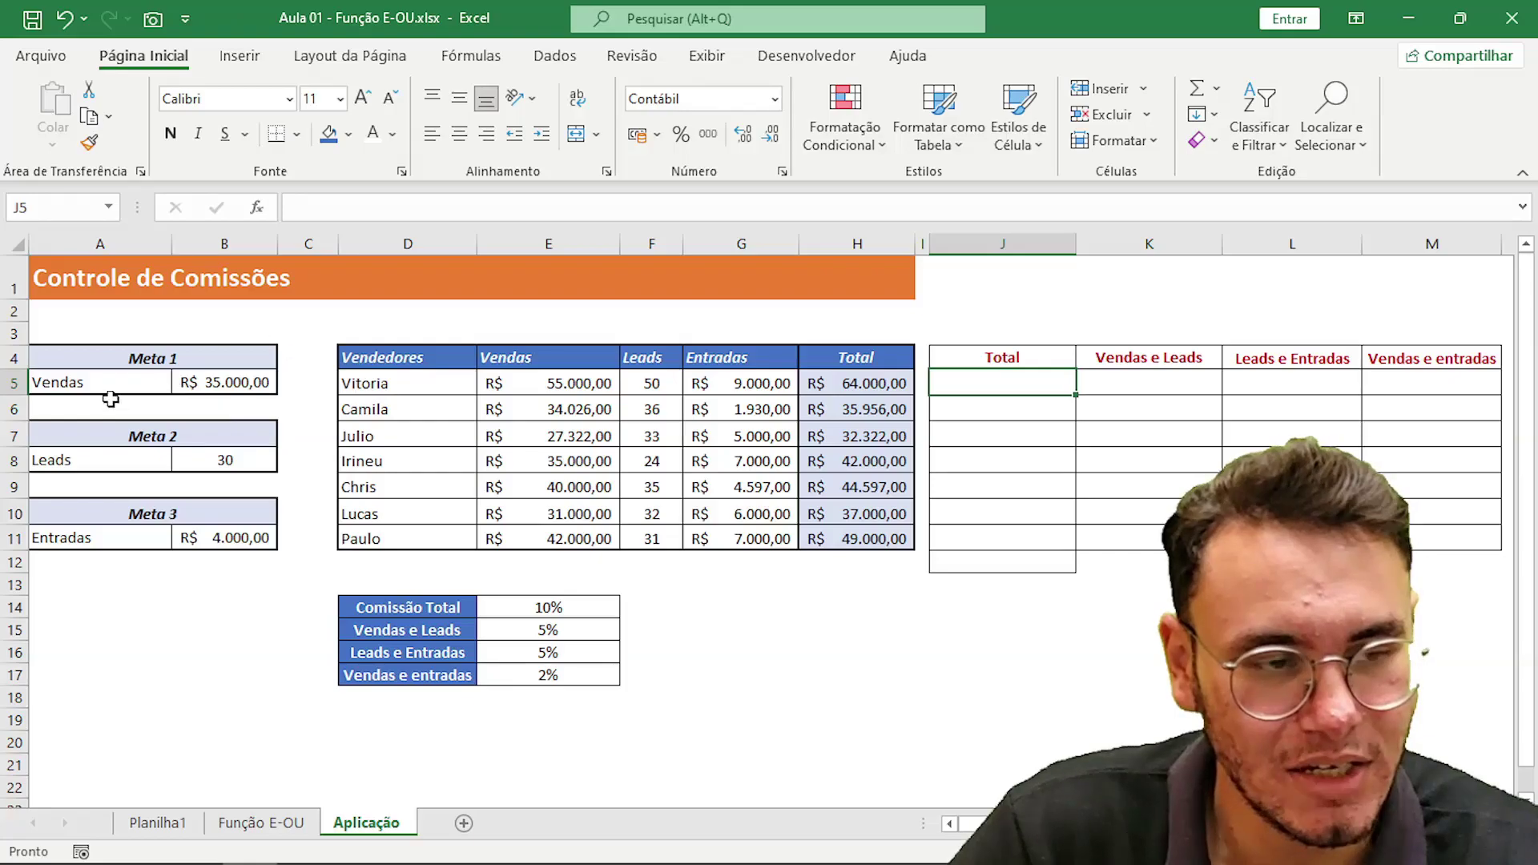
Examine the Vendas goal, the first seller's sales, entries and total, the commission rates in E14:E17 and the Total commission column.
click(204, 382)
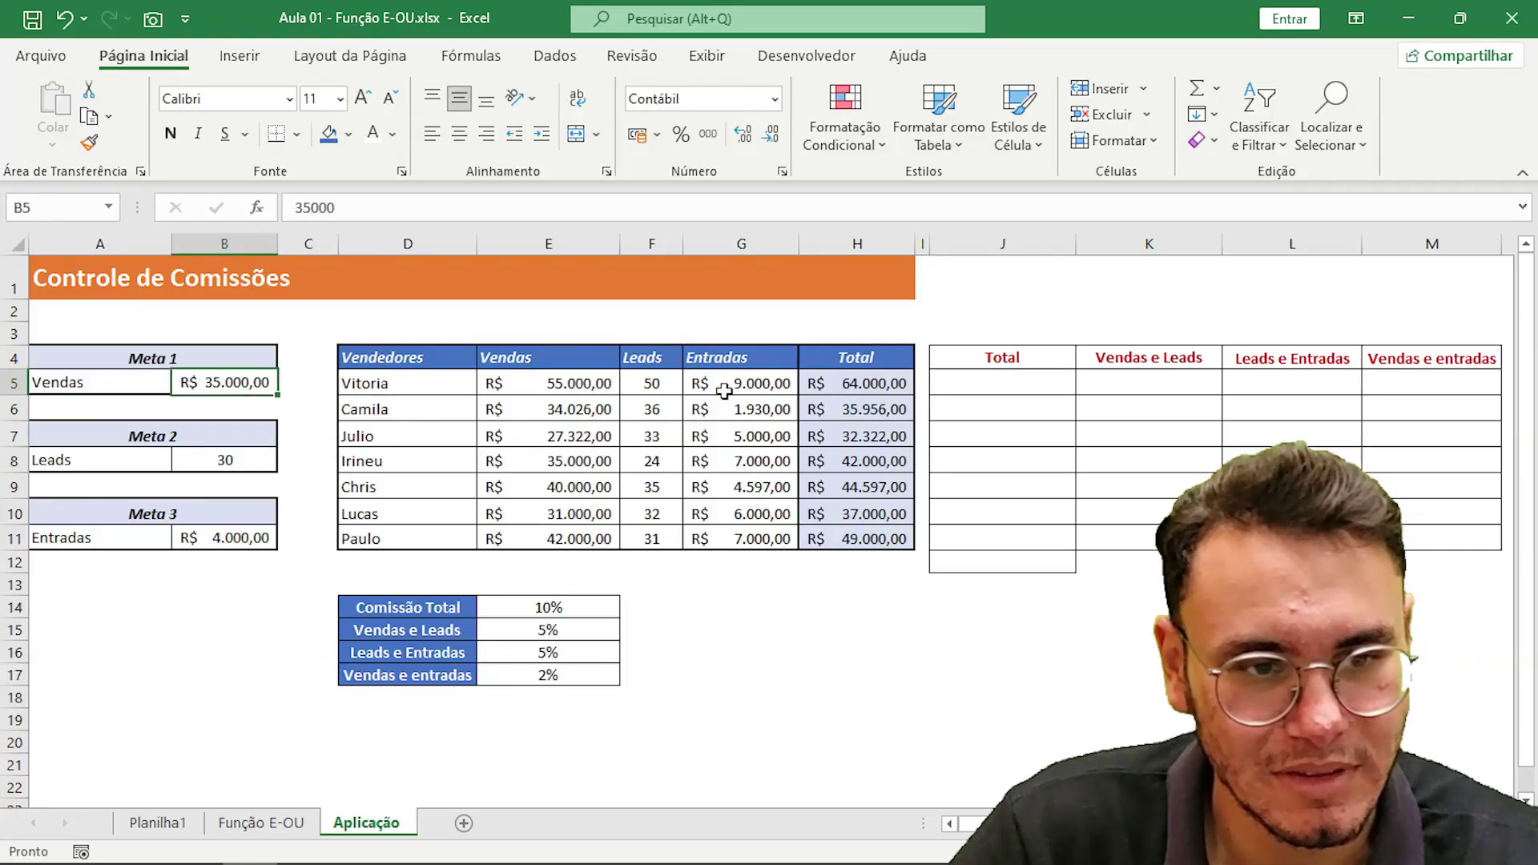
click(813, 379)
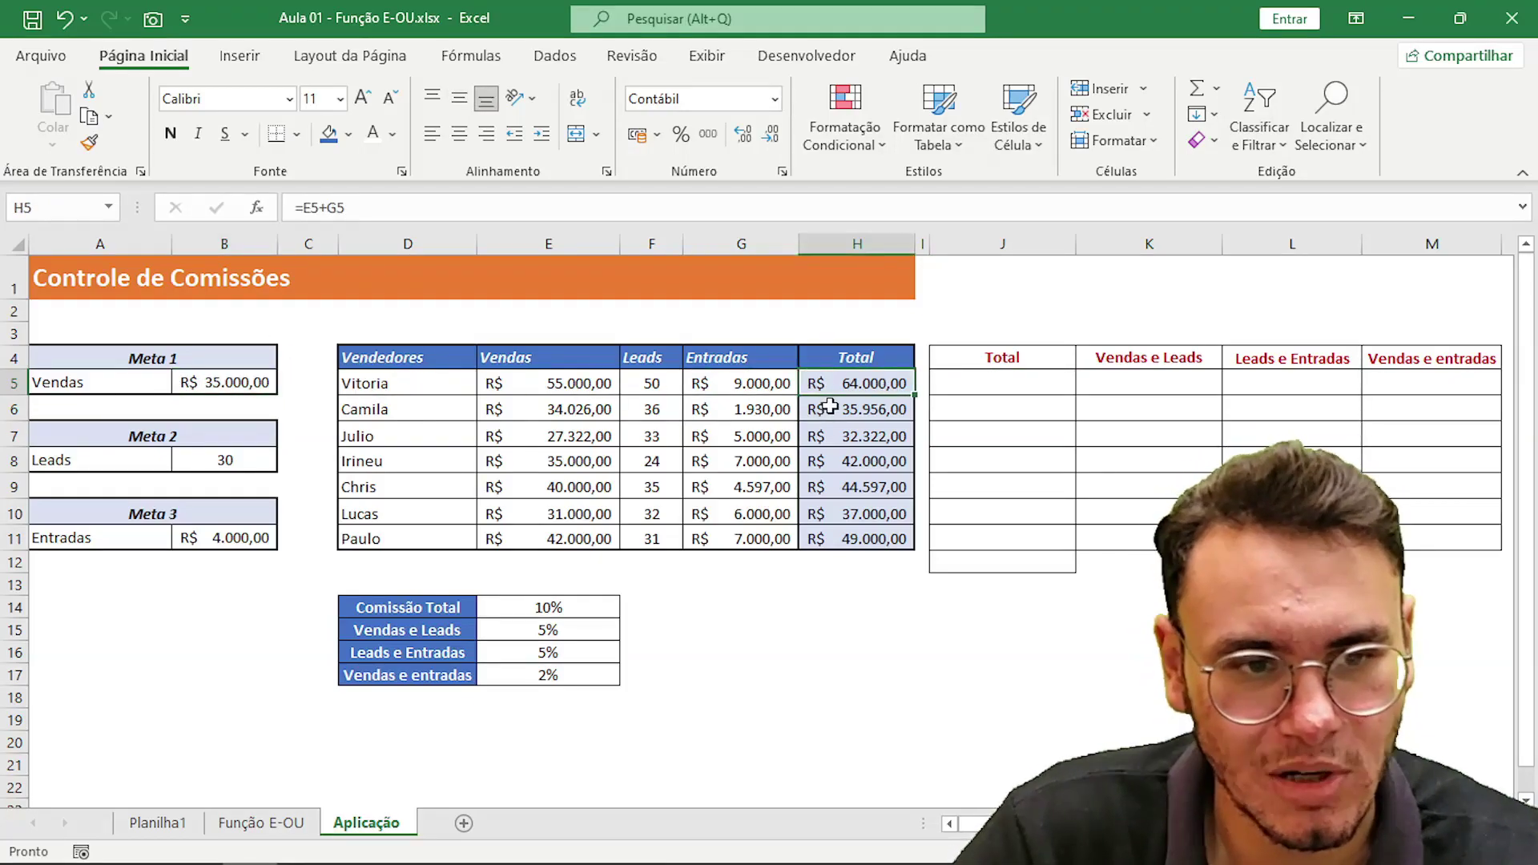
click(537, 382)
click(743, 380)
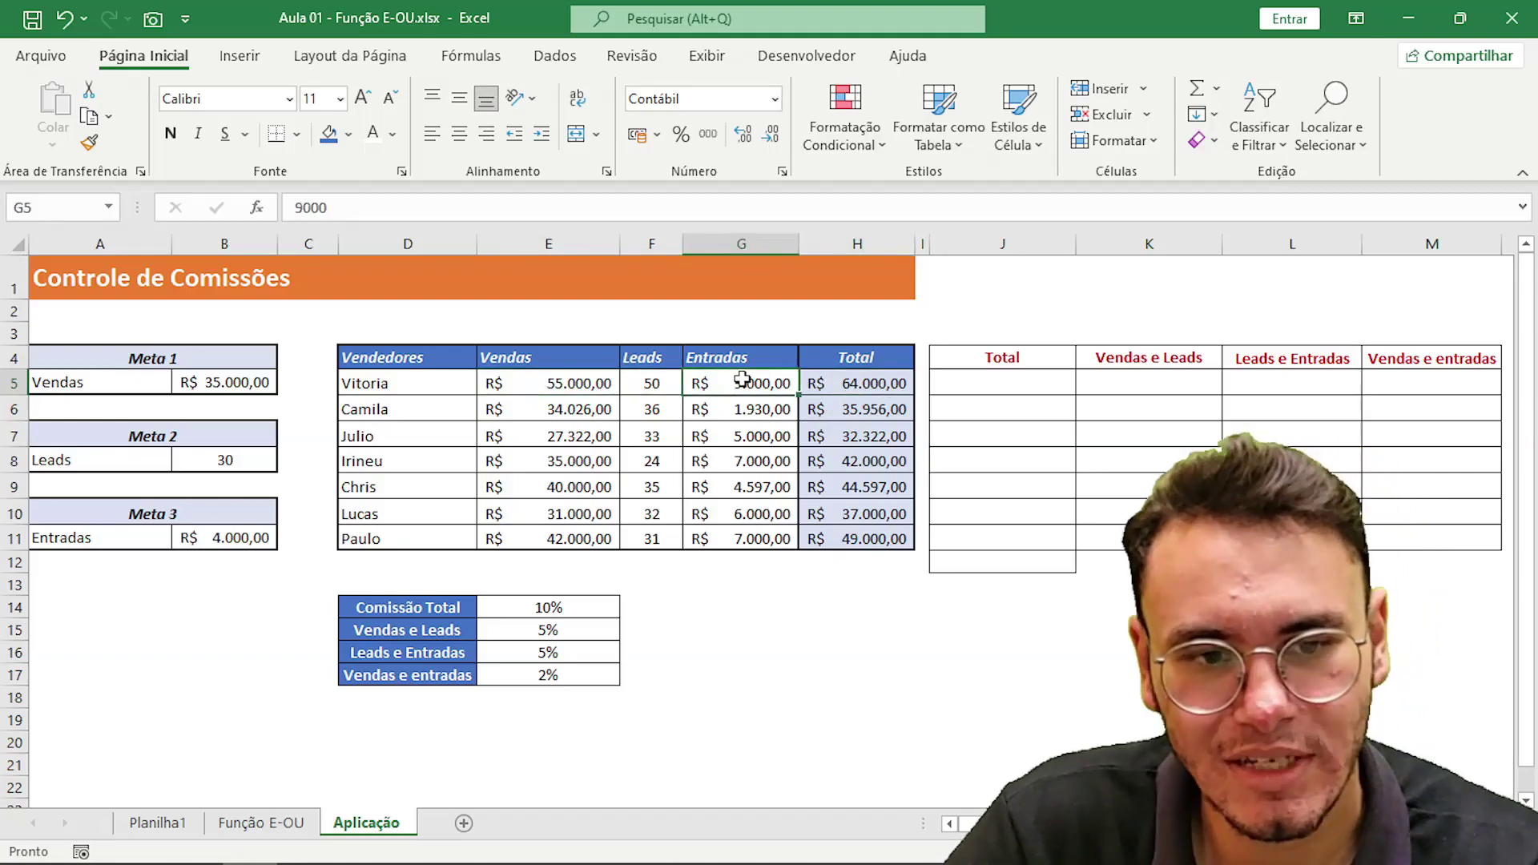
drag(550, 609, 549, 675)
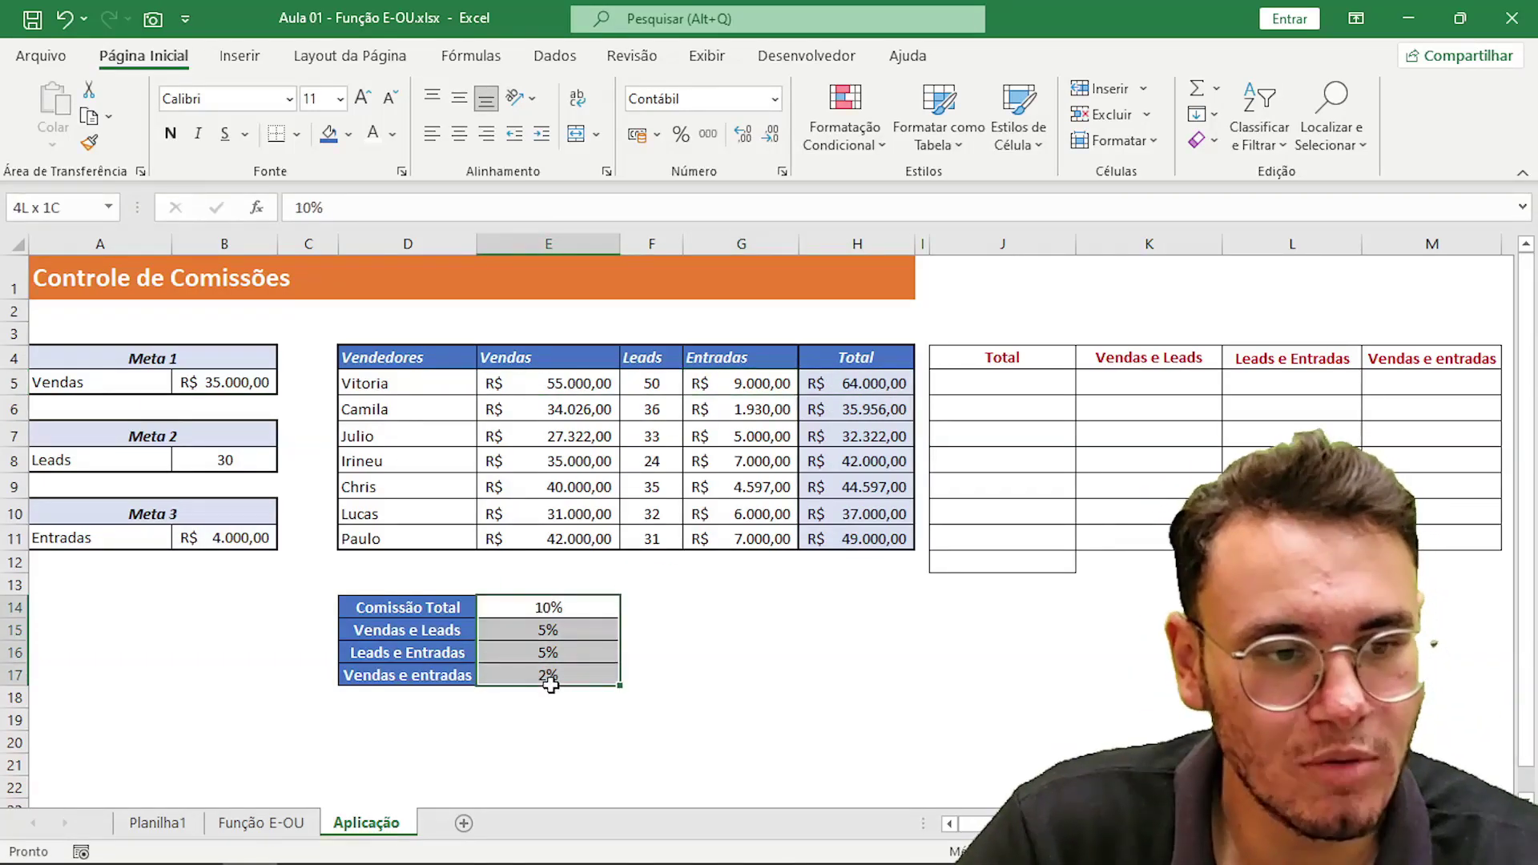
click(1003, 465)
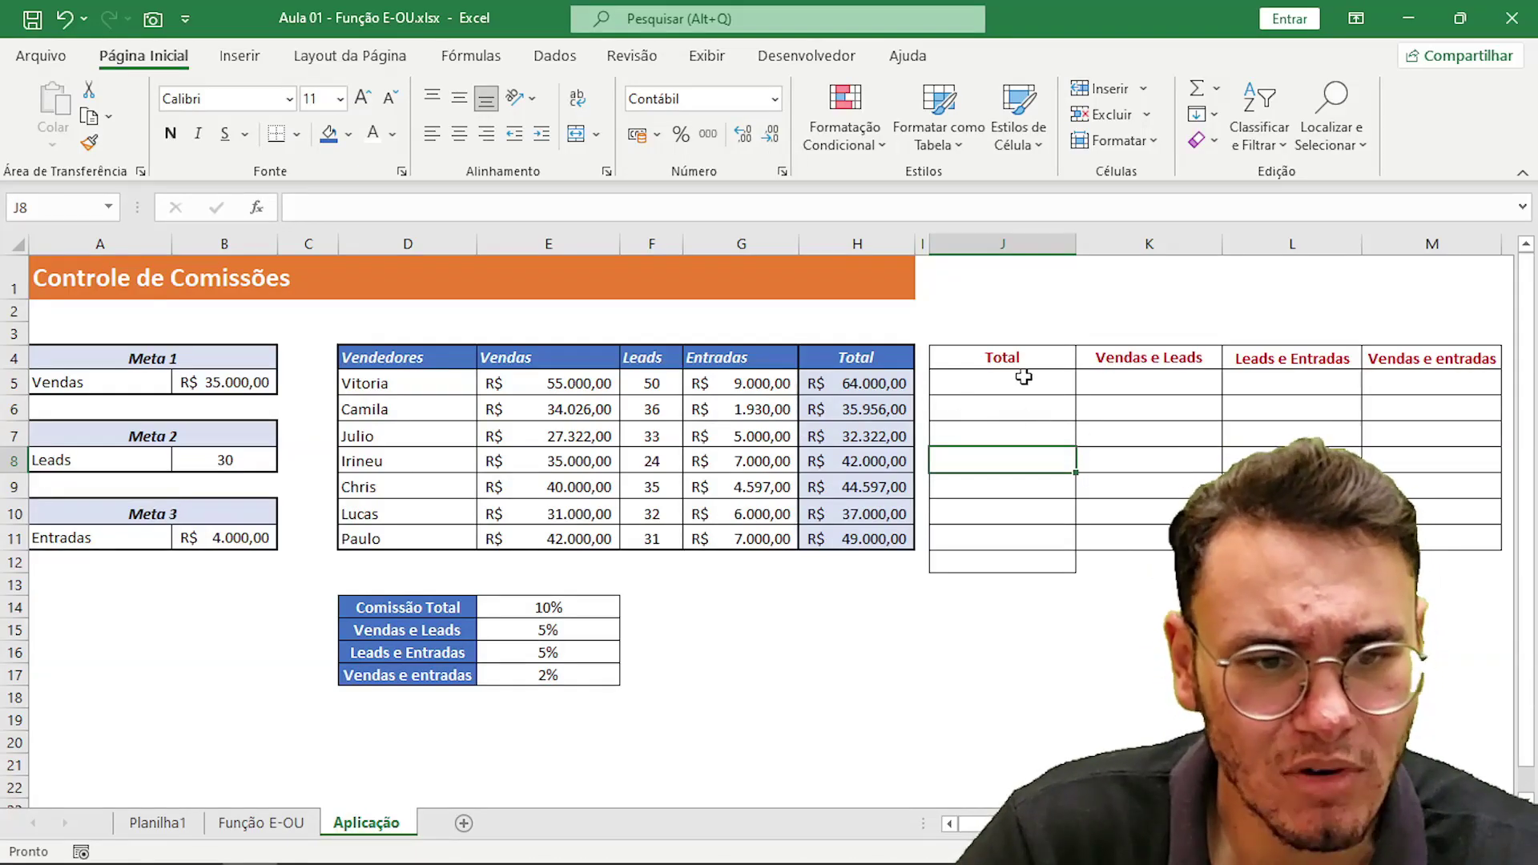
click(1055, 353)
click(1023, 381)
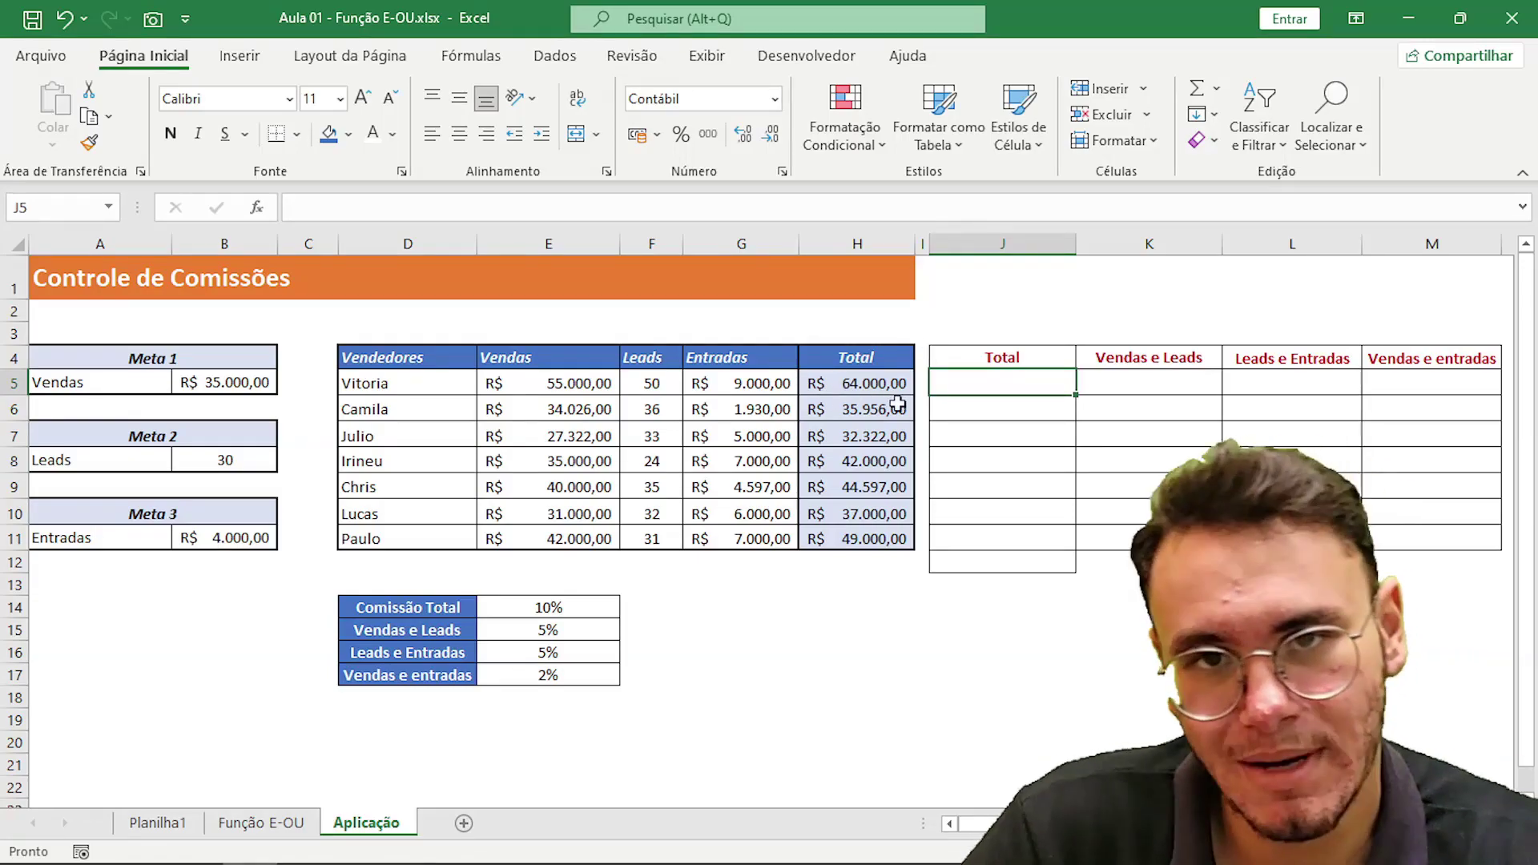
click(871, 382)
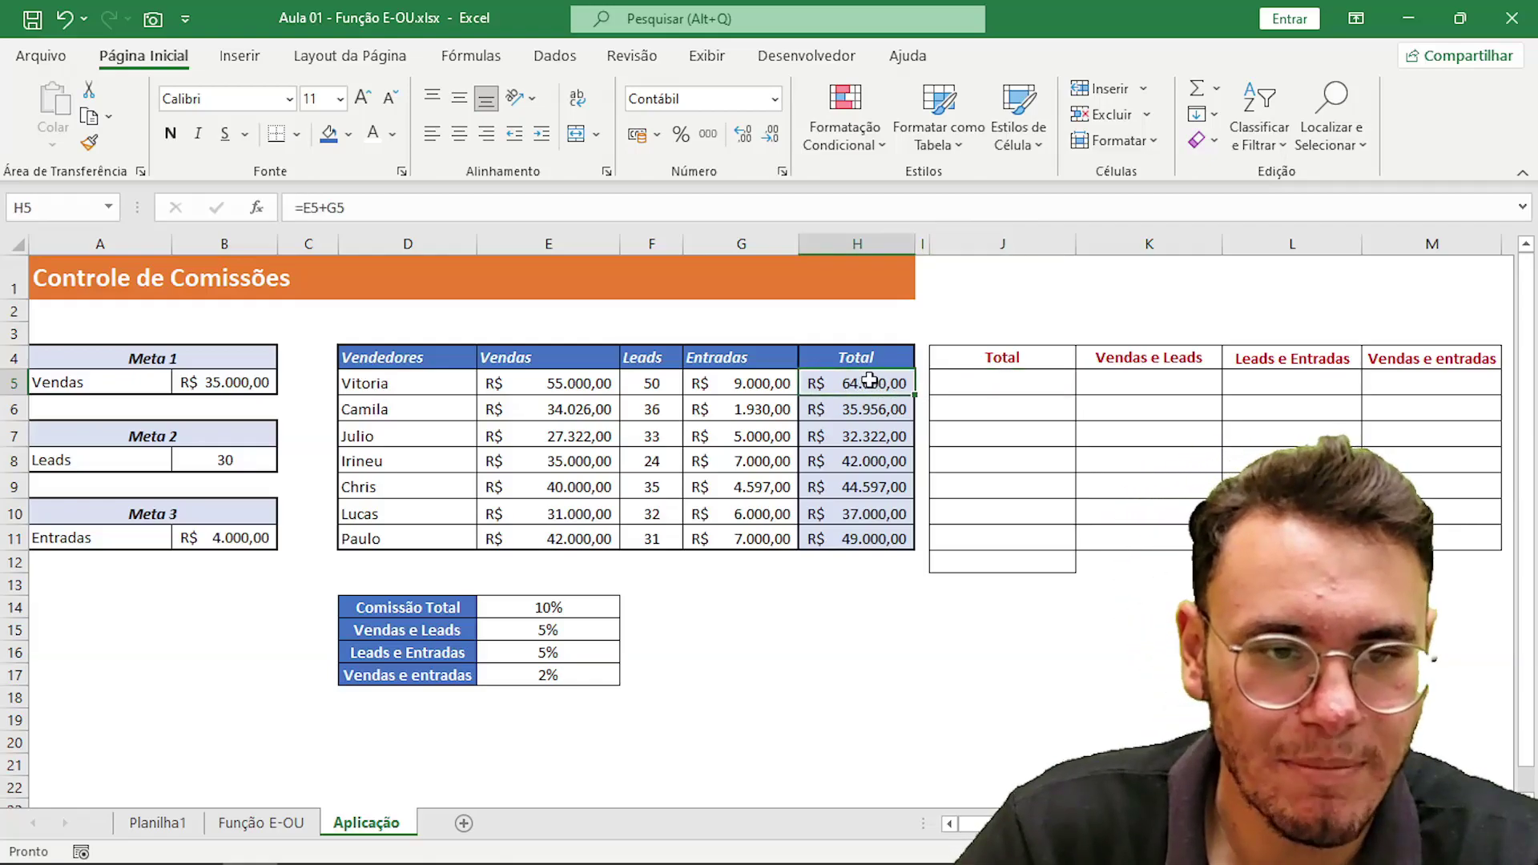
click(593, 607)
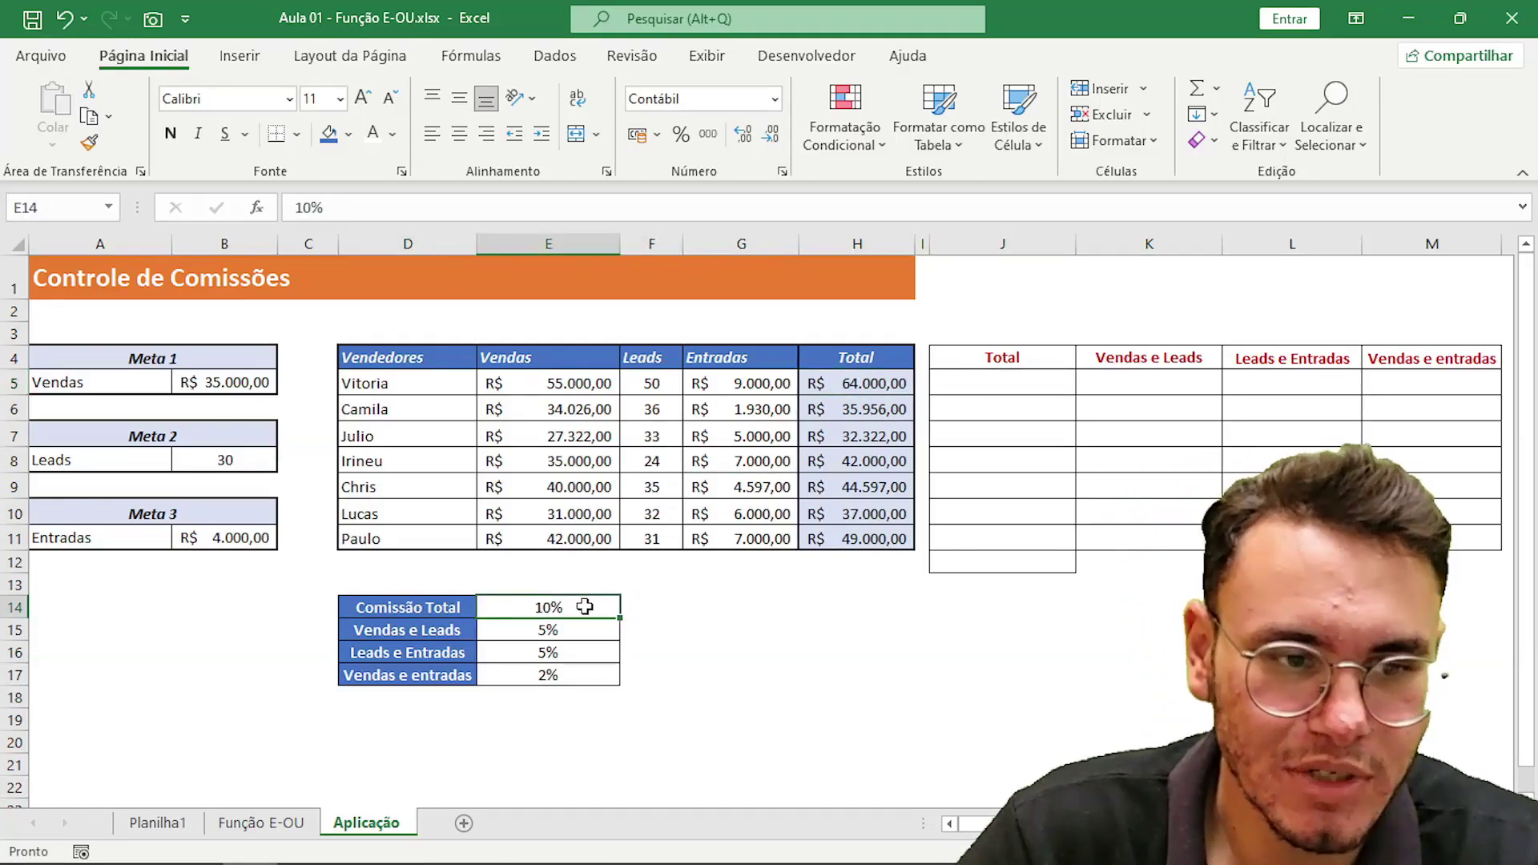
Start an SE formula in J5 with a nested E function as its logical test.
click(1022, 366)
click(1012, 381)
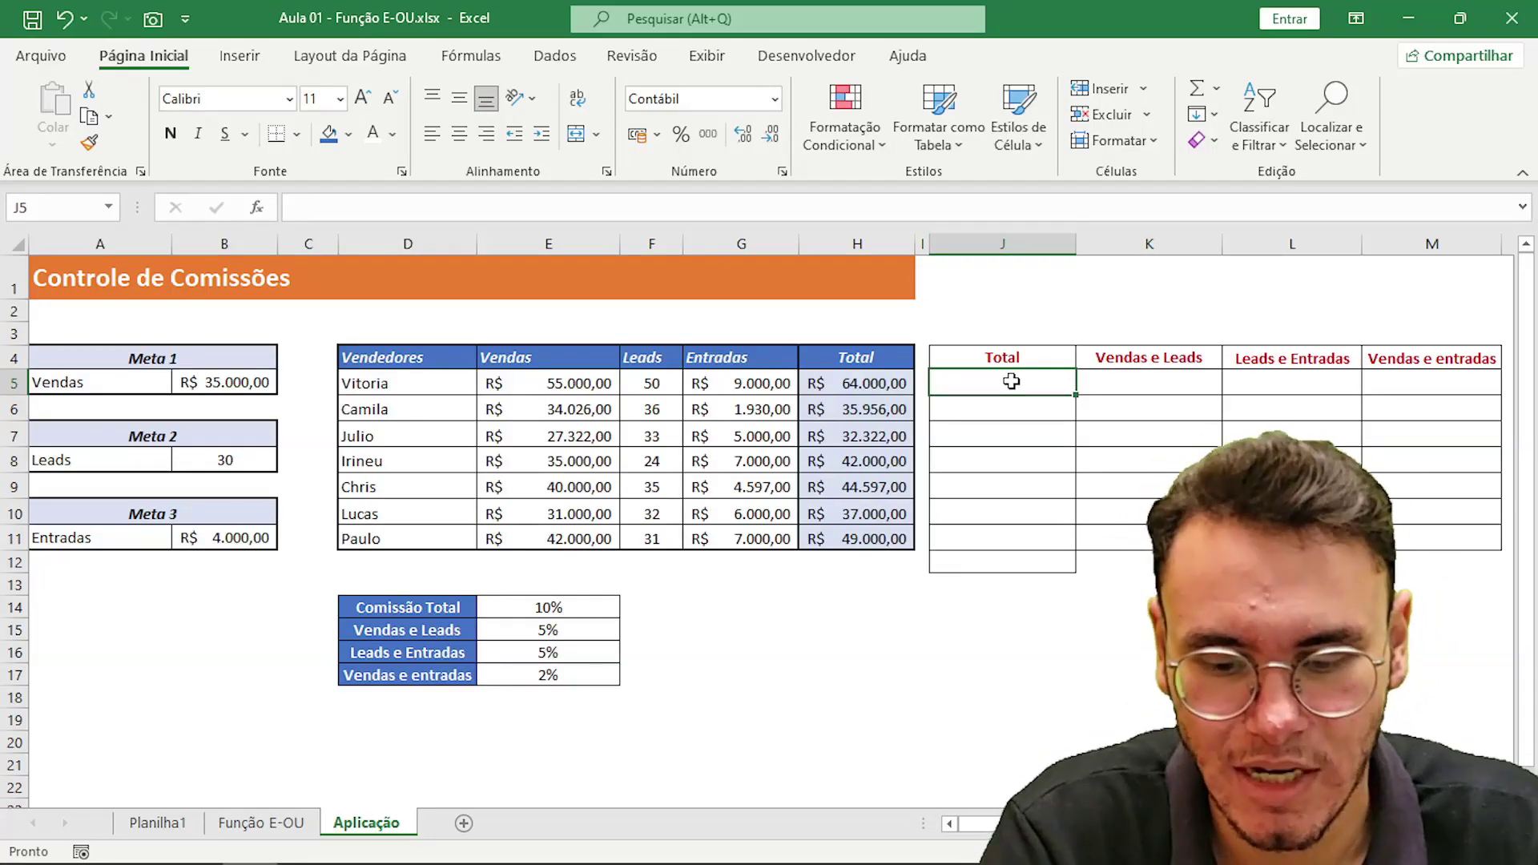
text(=SE()
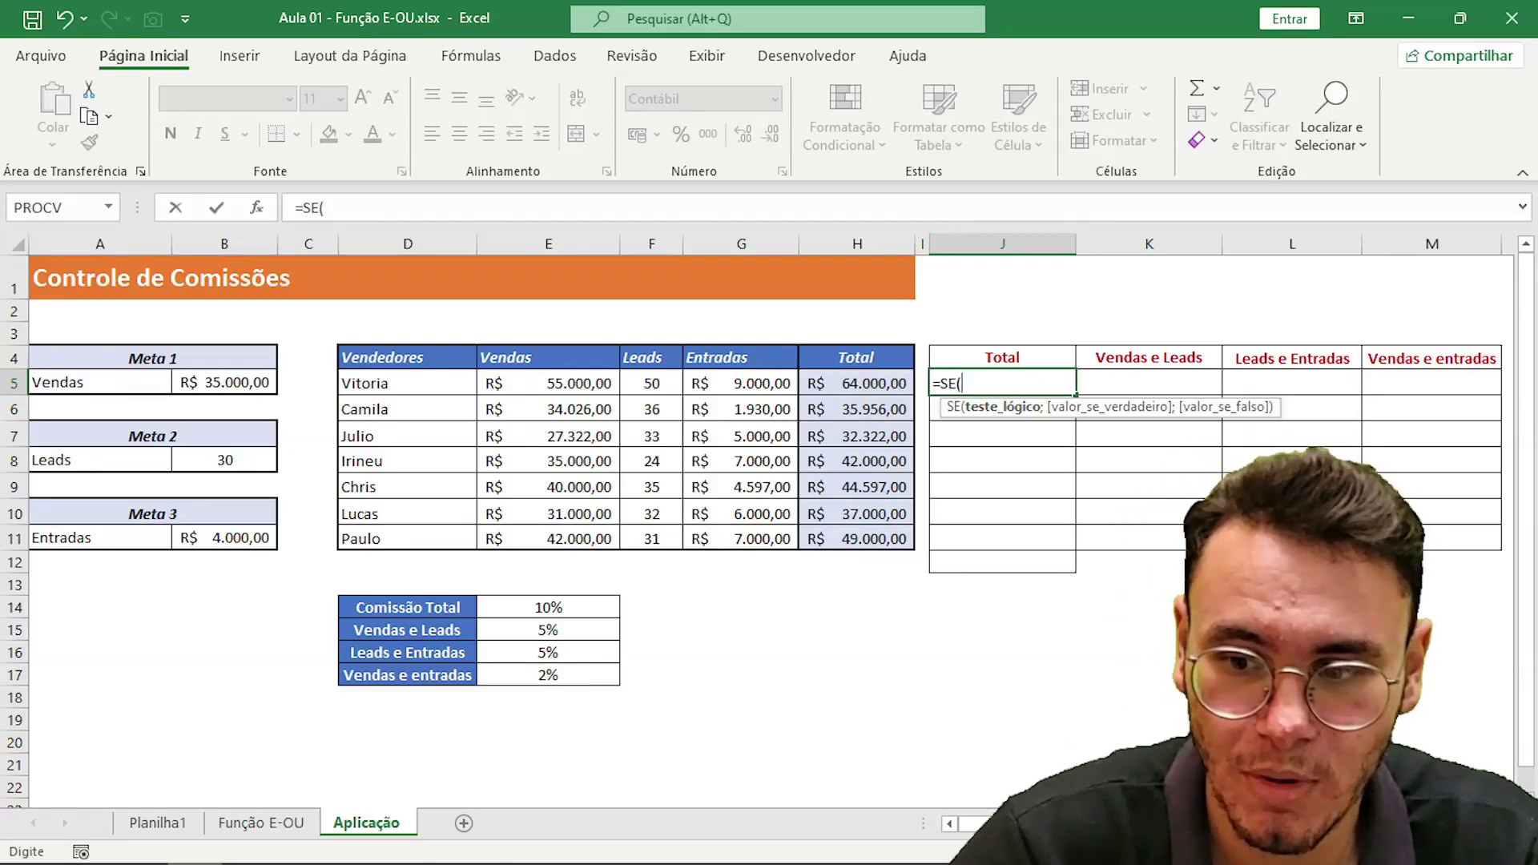
key(Escape)
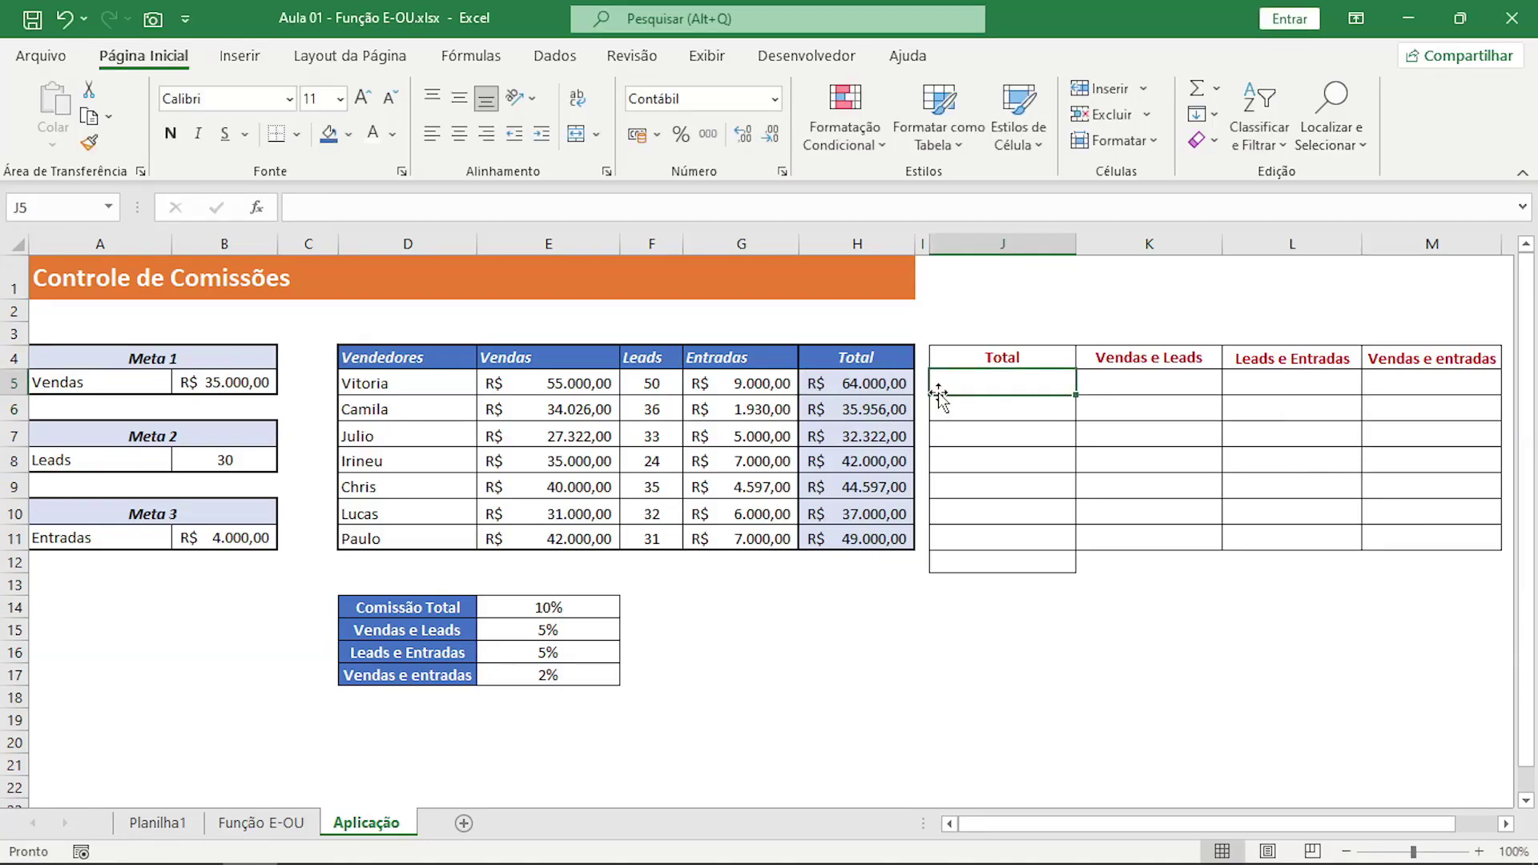
scroll(936, 391, up, 2)
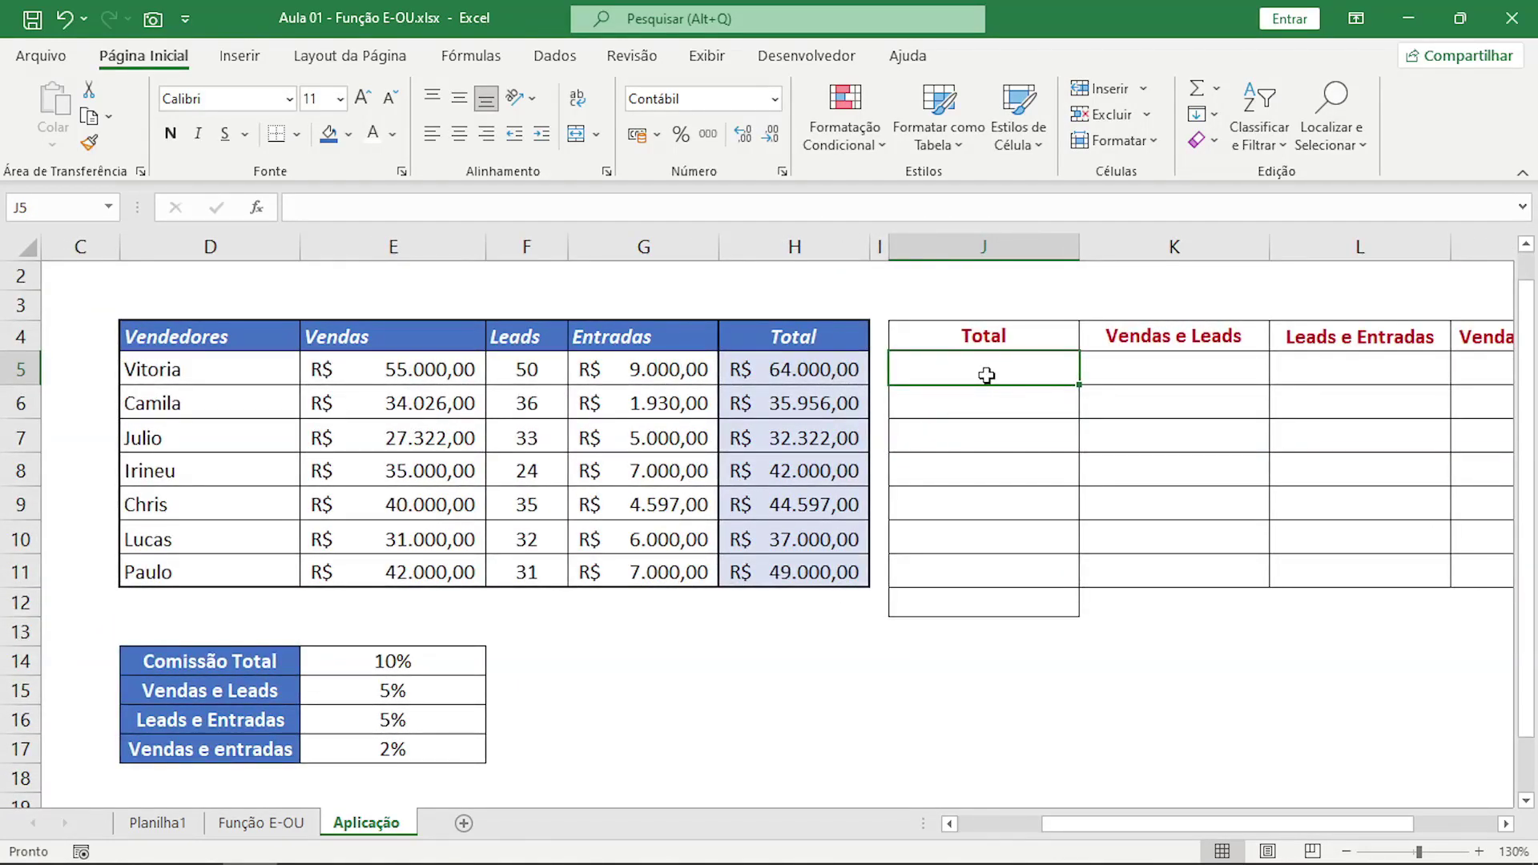
text(=SE()
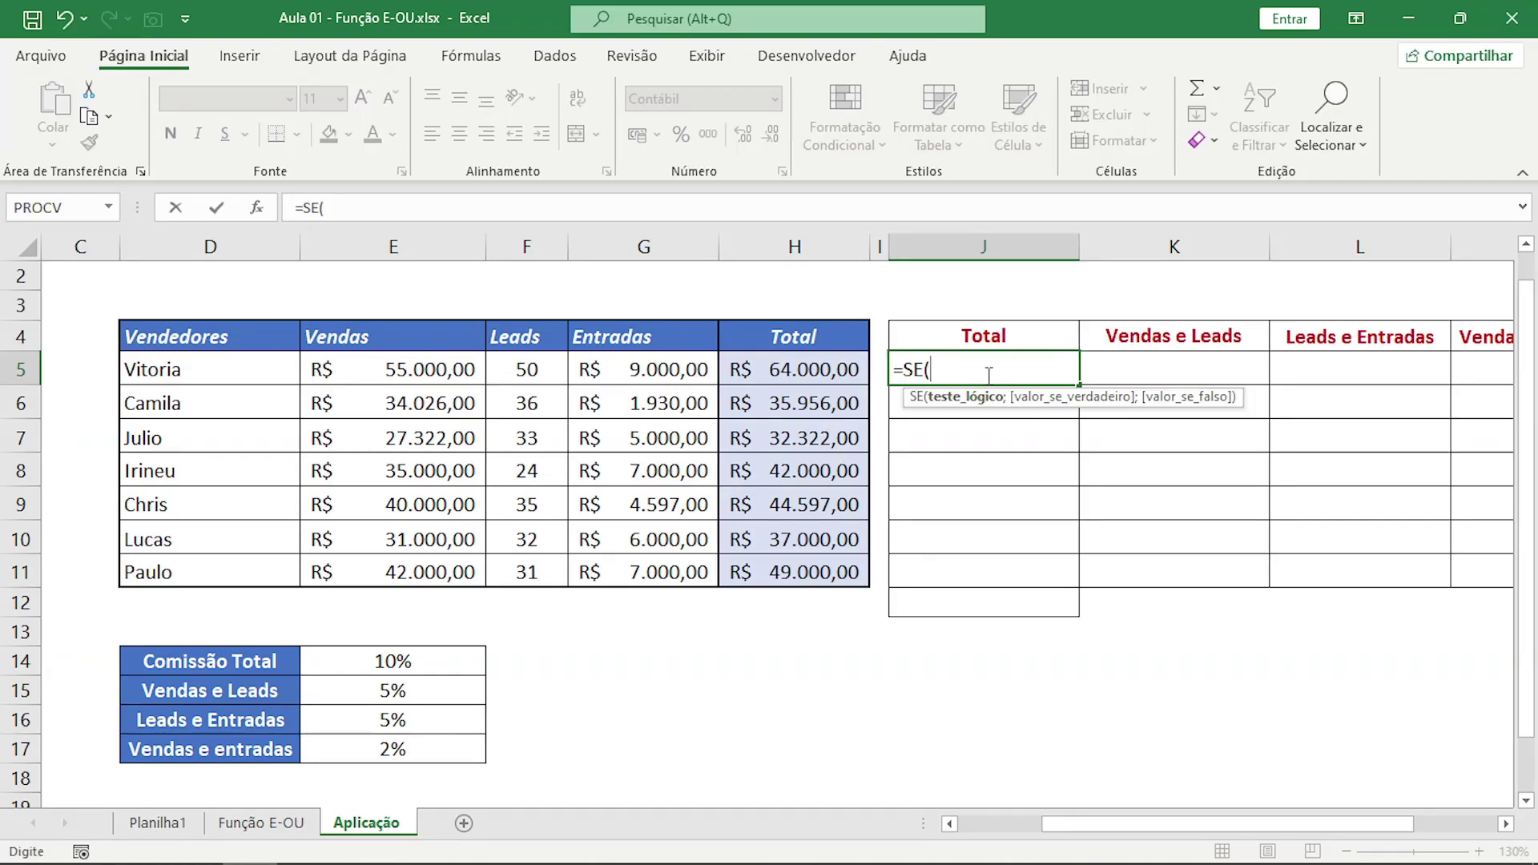
click(997, 375)
text(E()
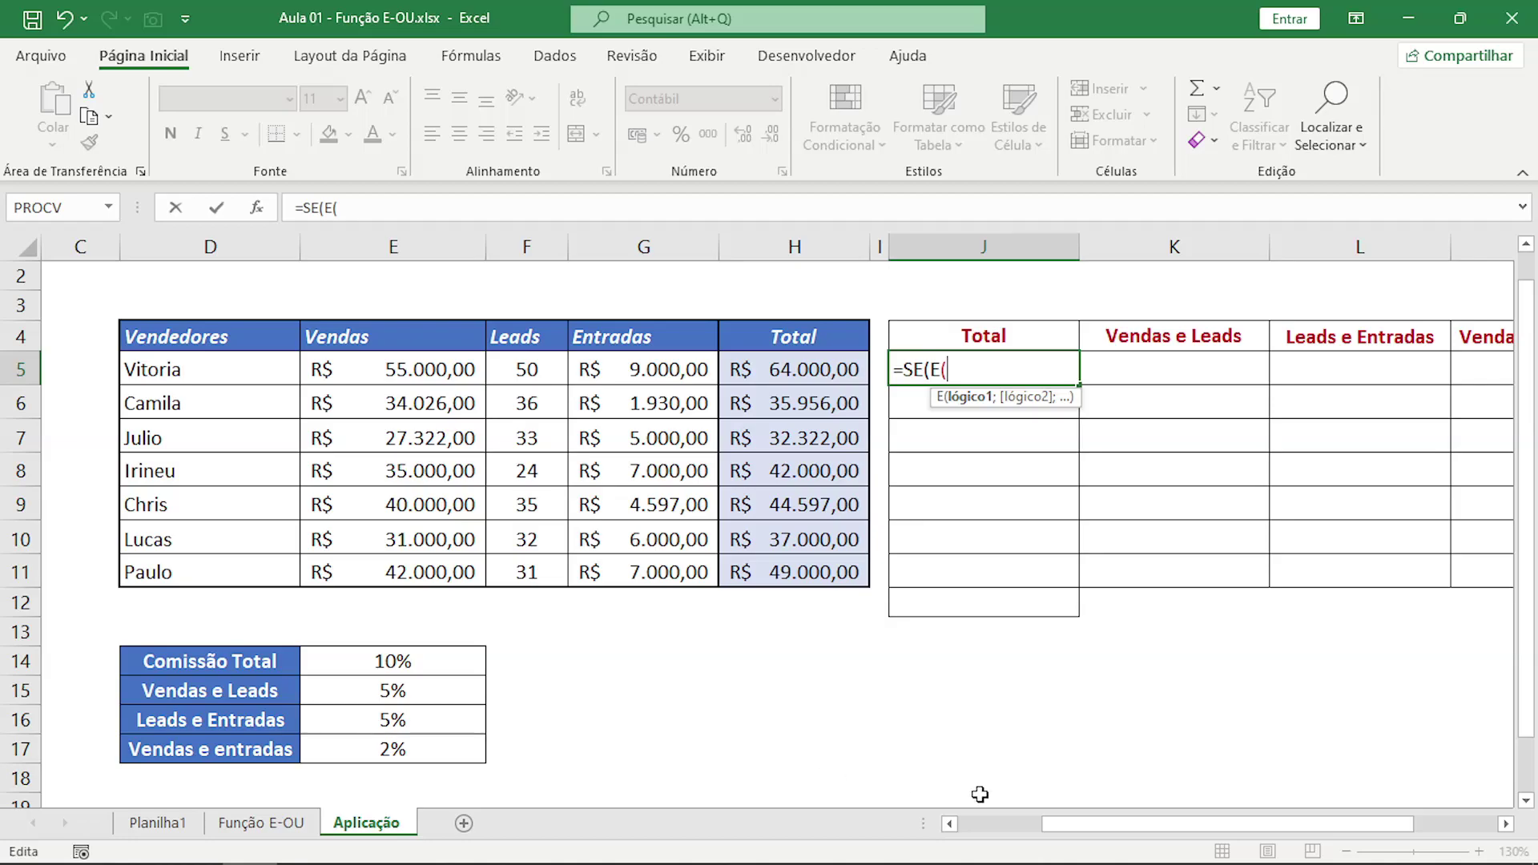
Add the conditions E5>=B5 and F5>=B8 to the E function in J5 for the sales and leads goals.
drag(1099, 825, 1018, 835)
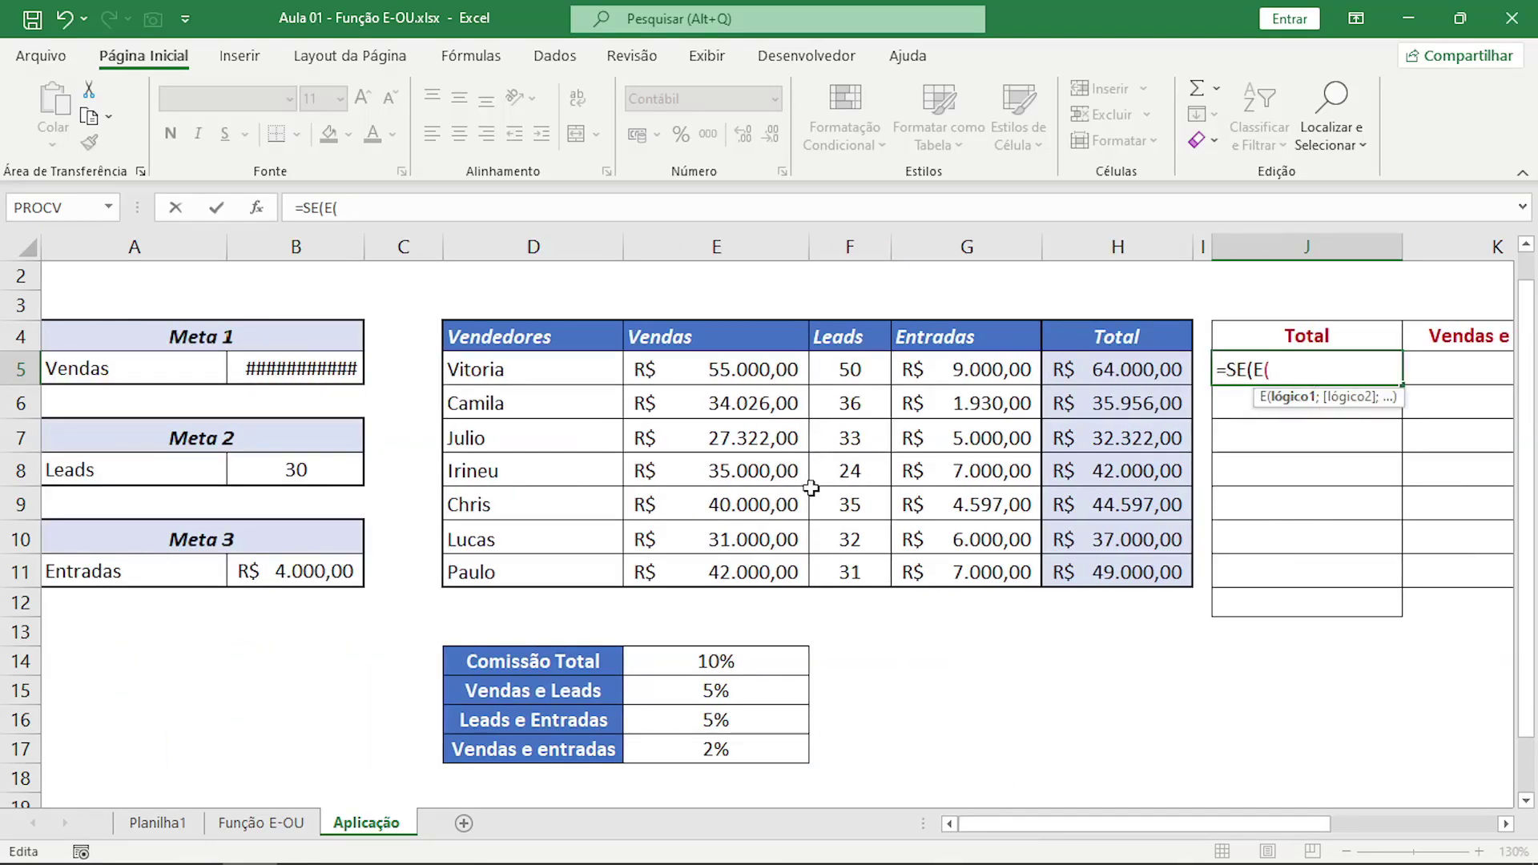
click(725, 365)
text(>=)
click(328, 355)
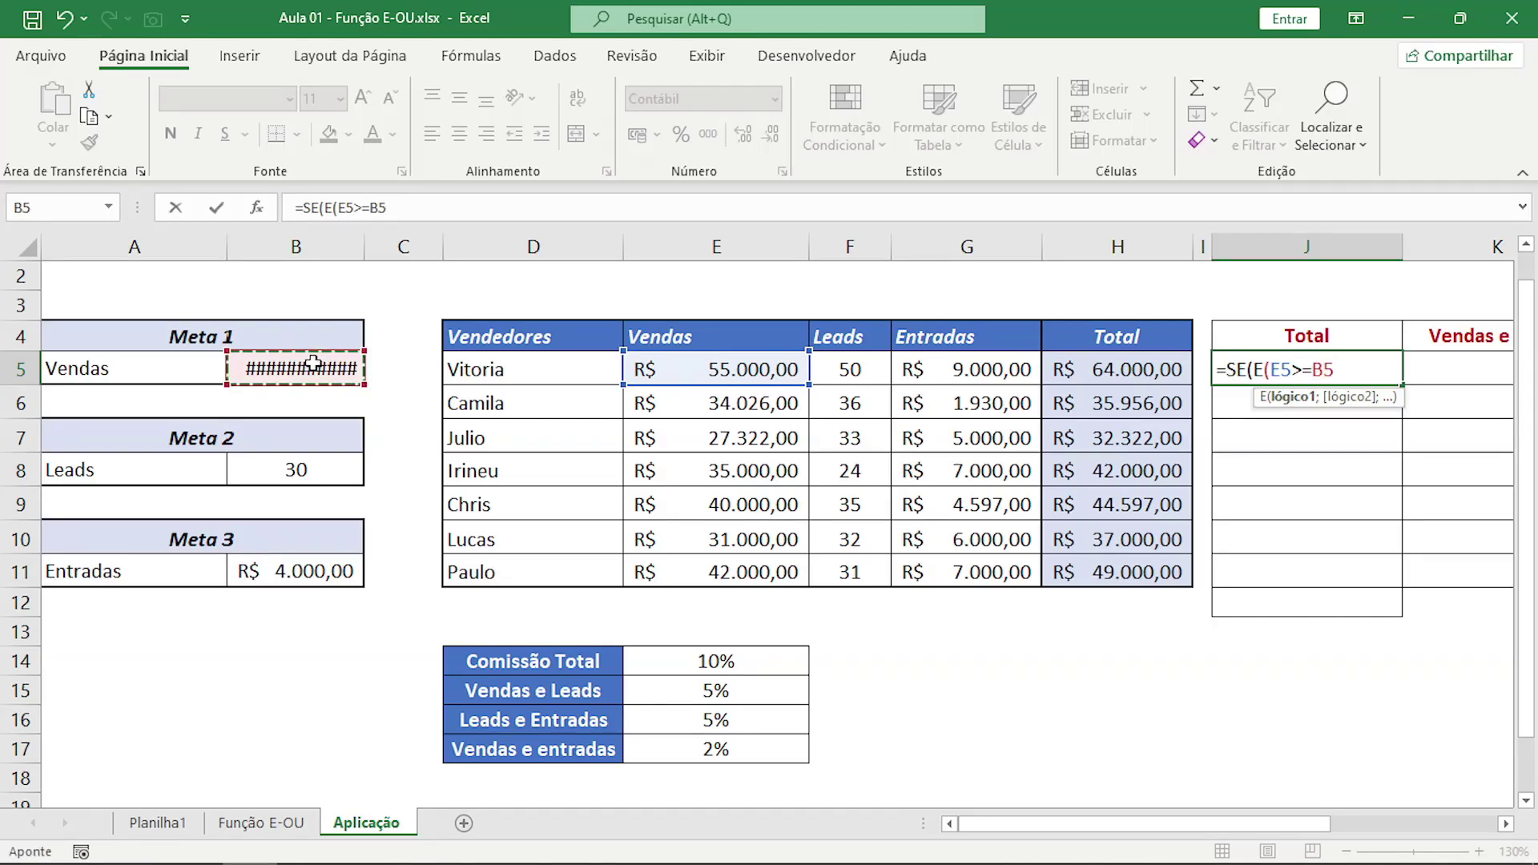
text(;)
click(870, 362)
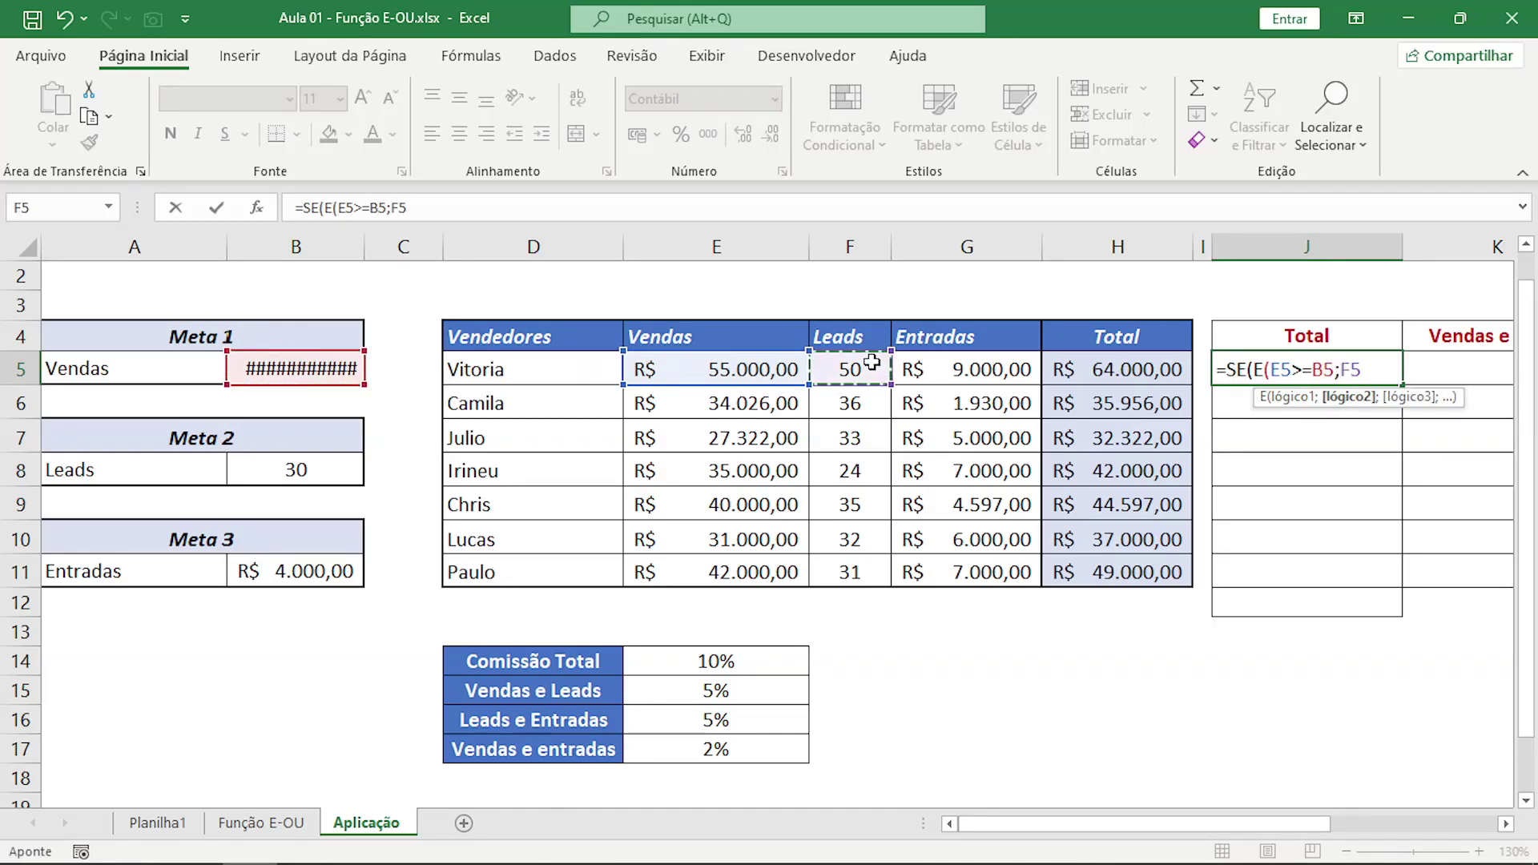
text(>=)
click(285, 472)
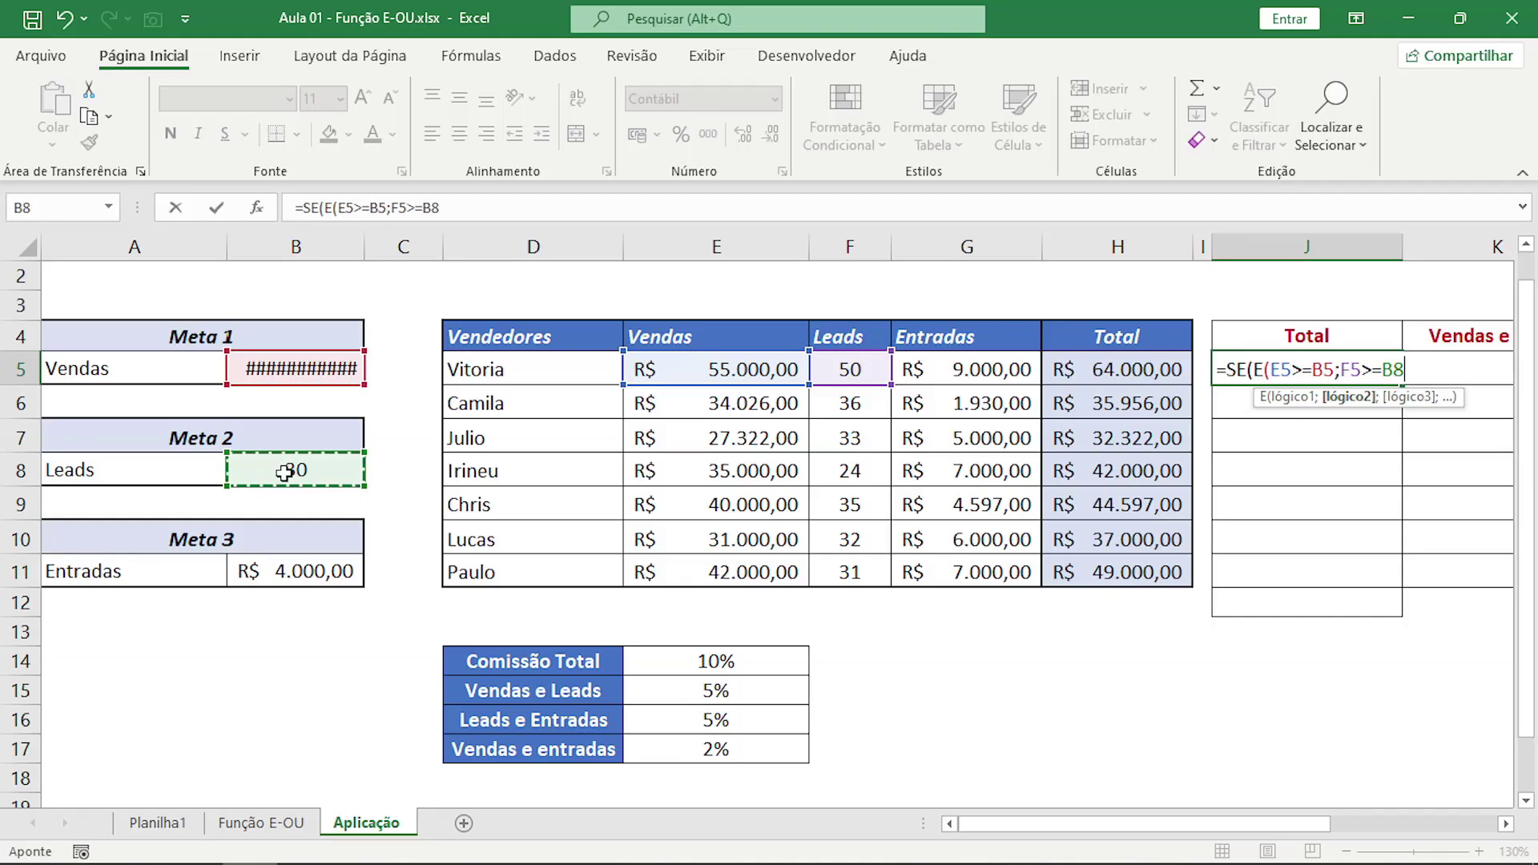
text(;)
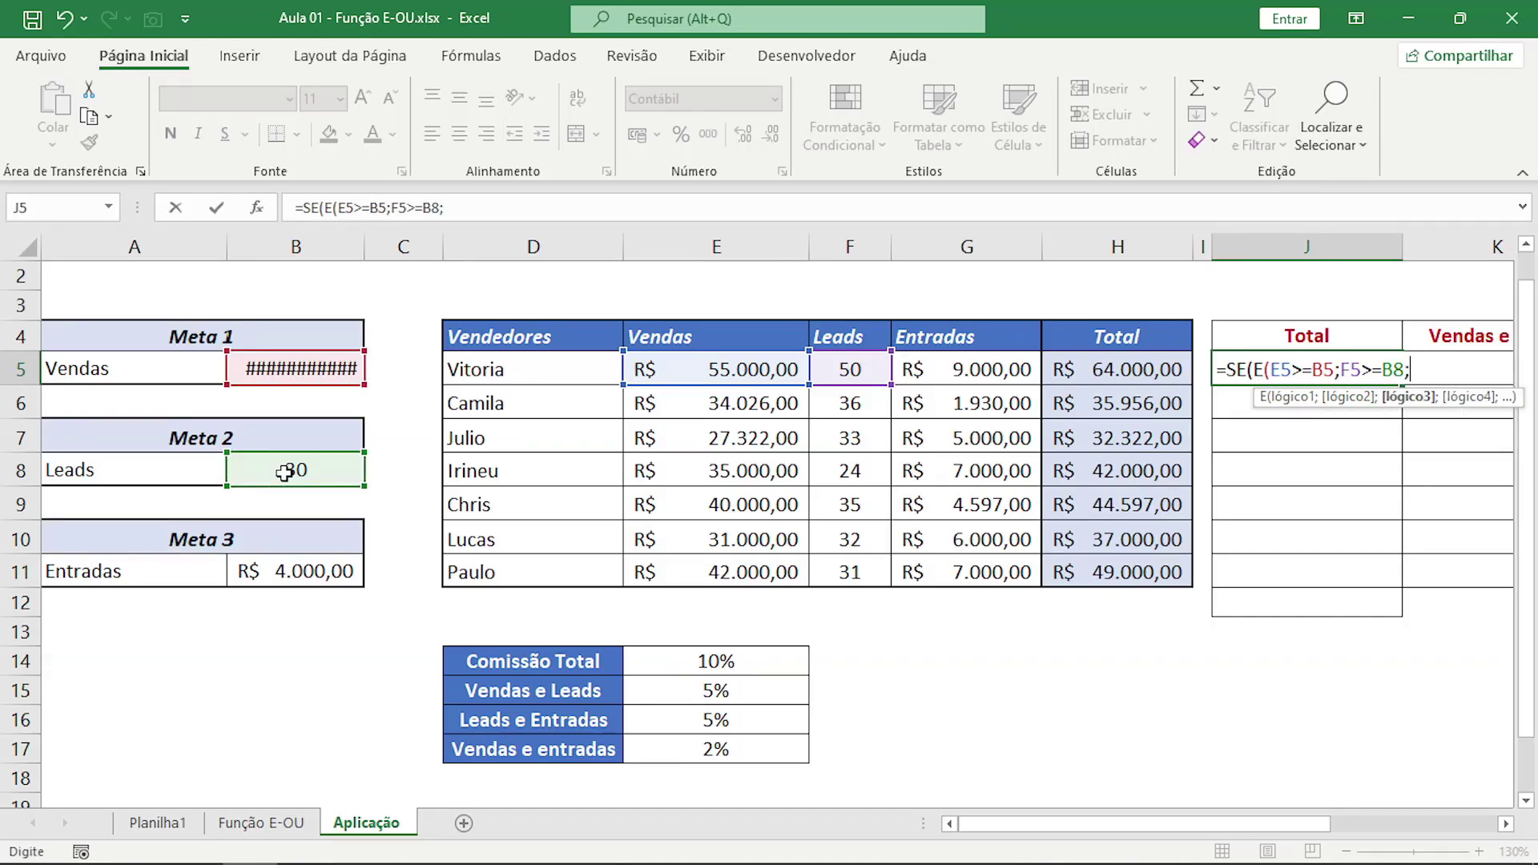
Add the condition G5>=B11 for the entries goal, close the E function in J5 and review the completed logical test.
click(907, 375)
text(>=)
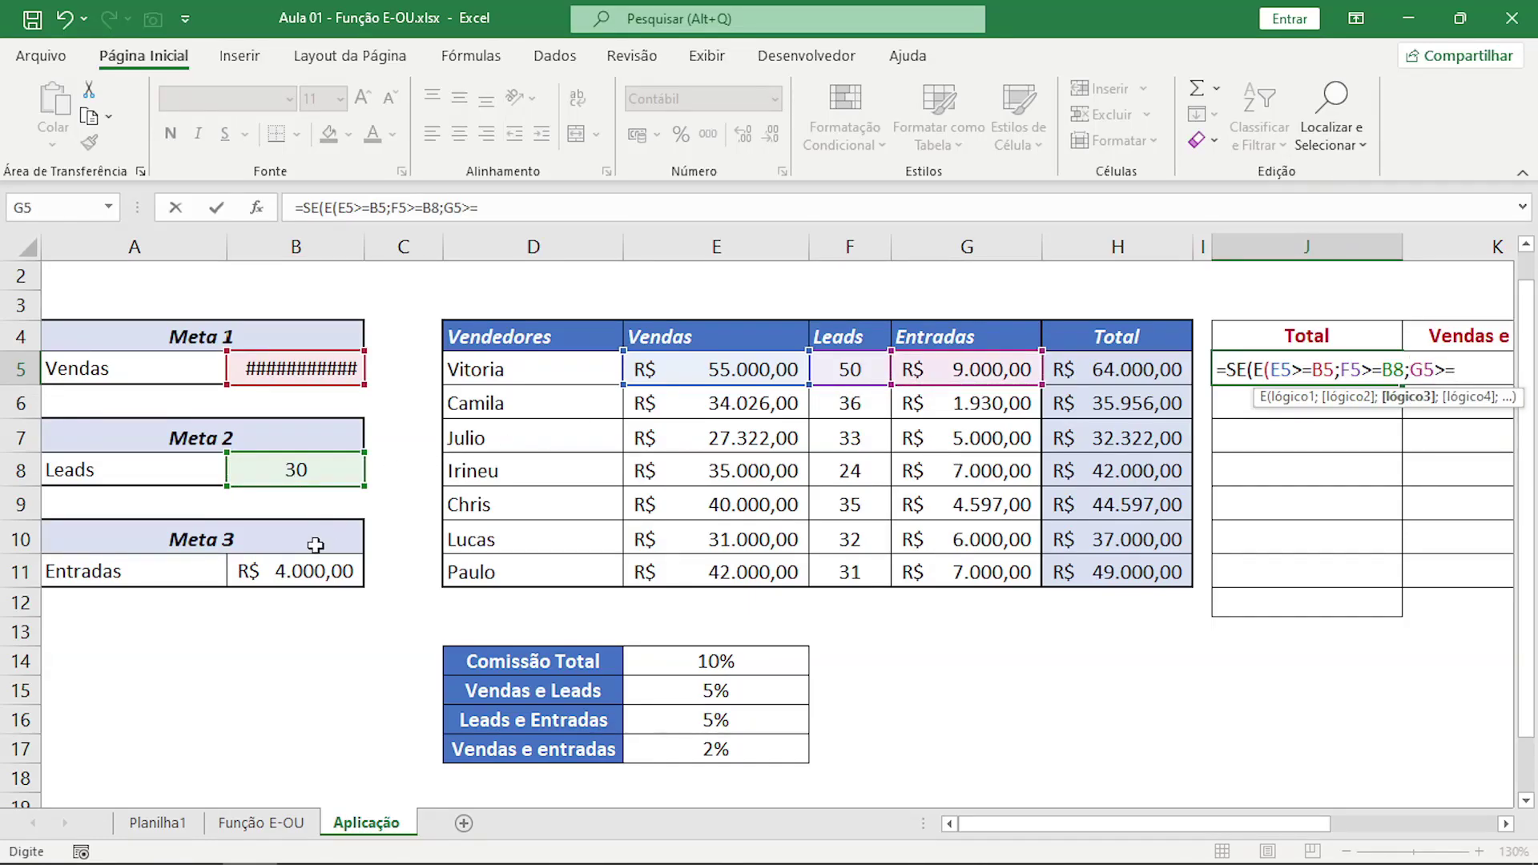
click(308, 569)
text())
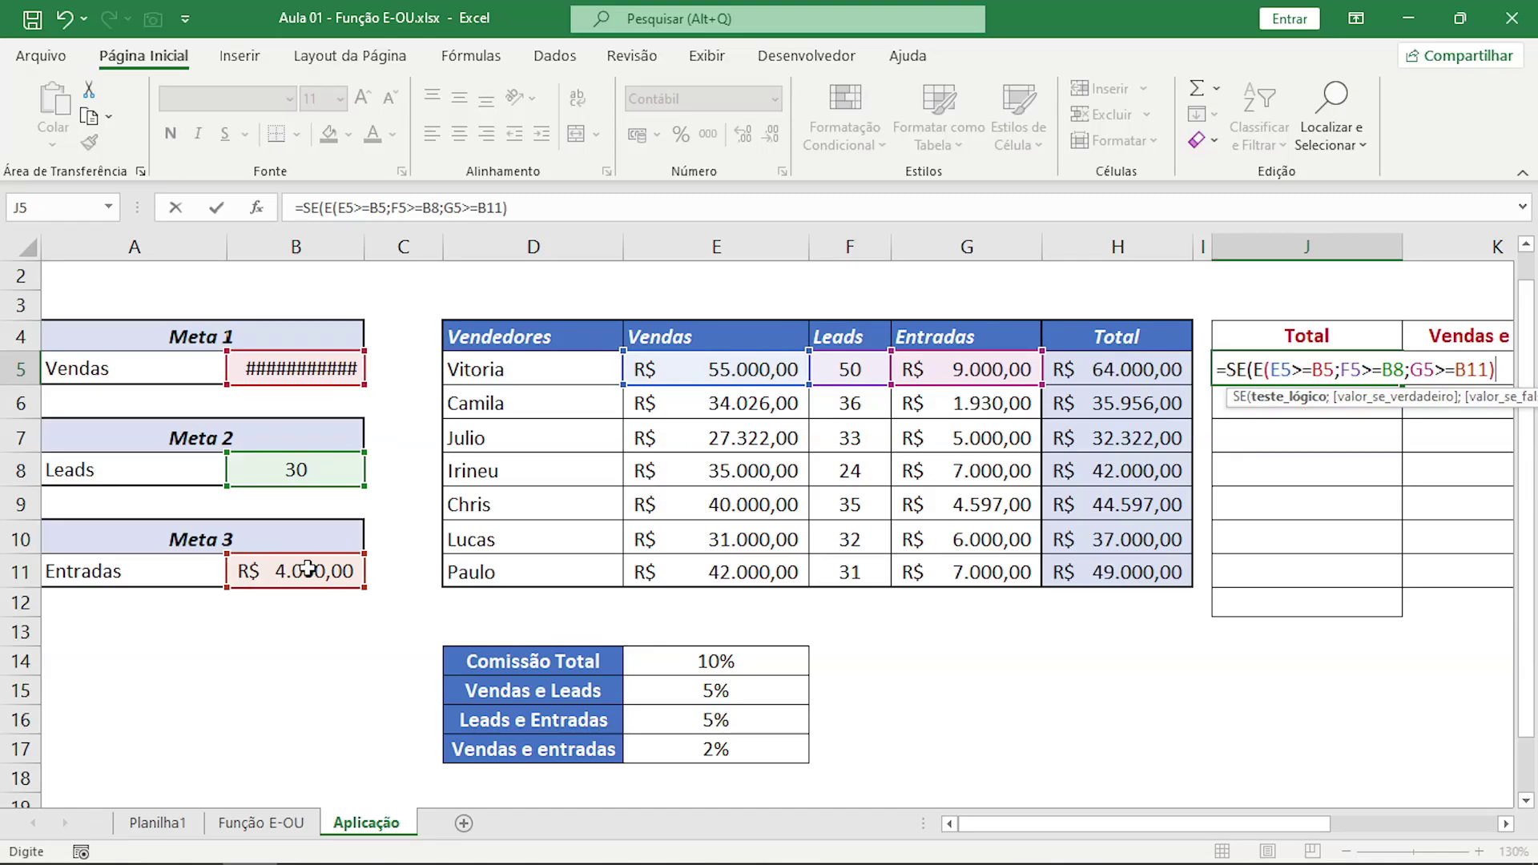
mouse_move(1103, 825)
mouse_down()
mouse_move(1121, 835)
mouse_move(1105, 833)
mouse_up()
drag(1258, 369, 1503, 371)
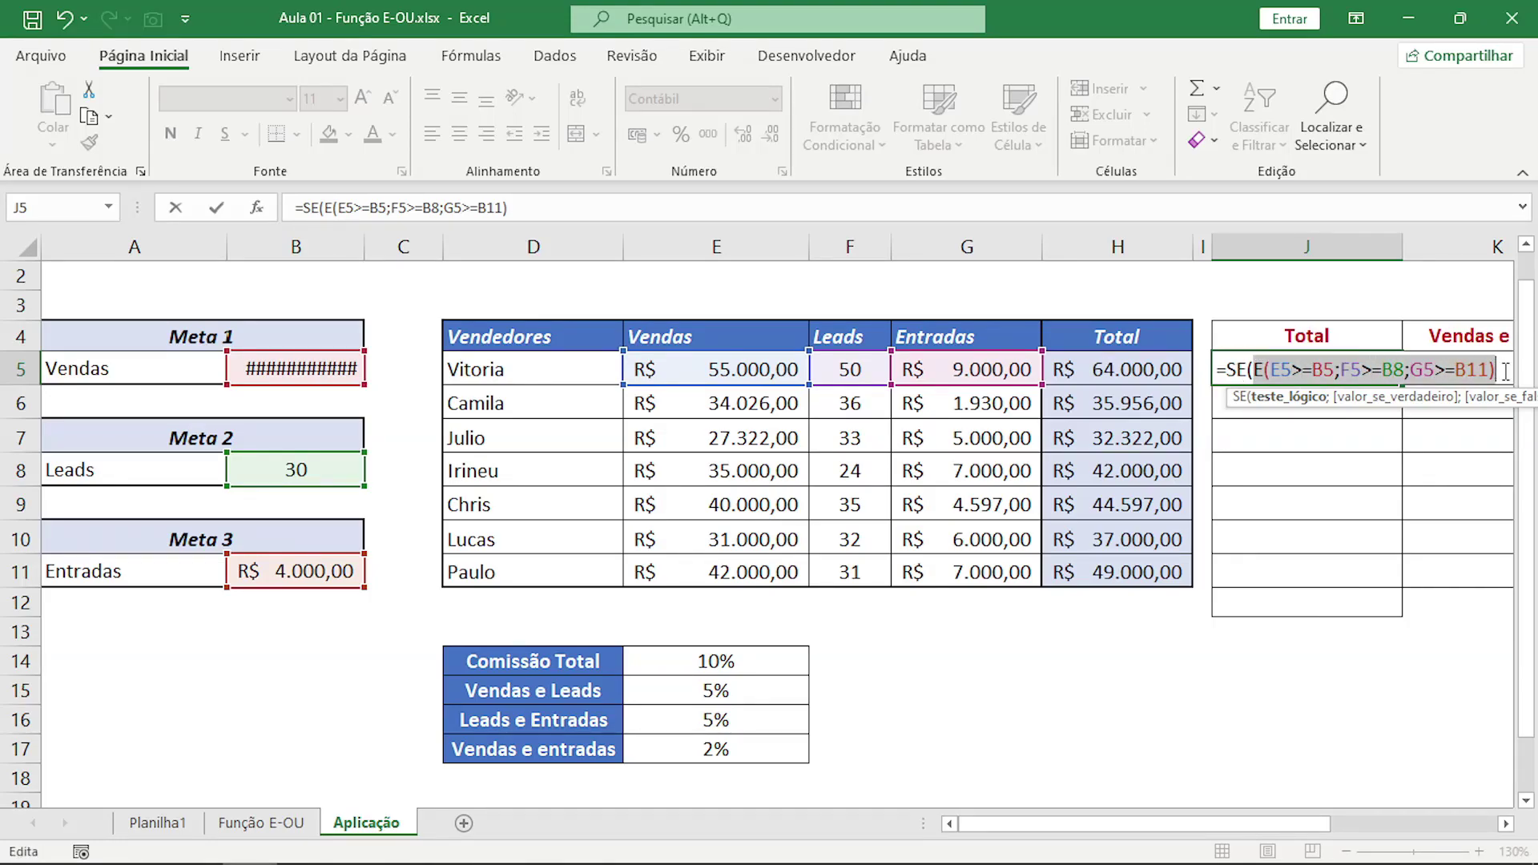
click(1503, 371)
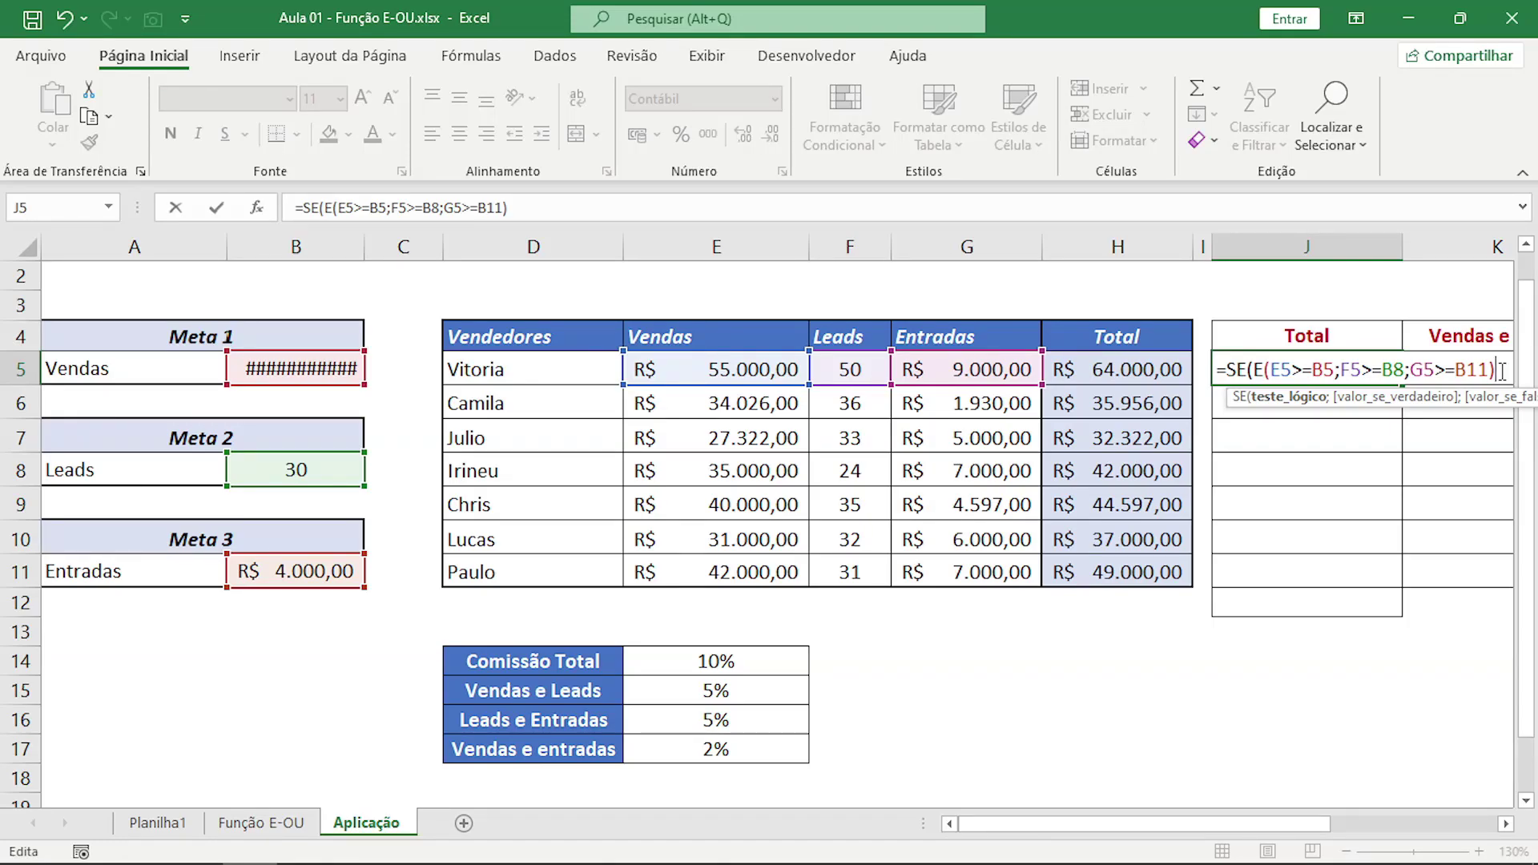
Complete the SE formula in J5 with H5*E14 as the value if true and 0 as the value if false.
text(;)
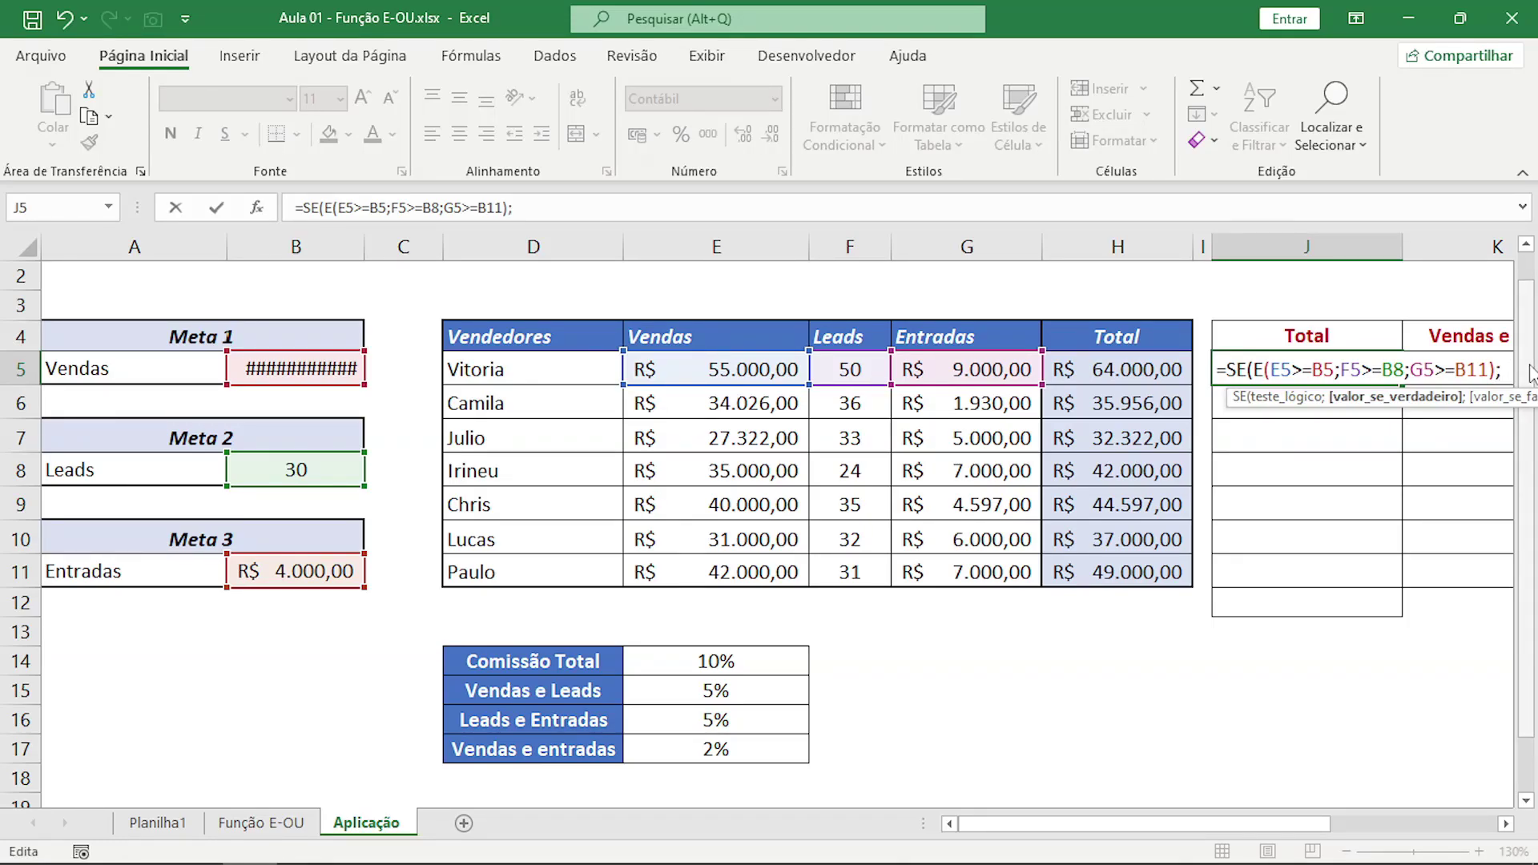
drag(1128, 824, 1253, 824)
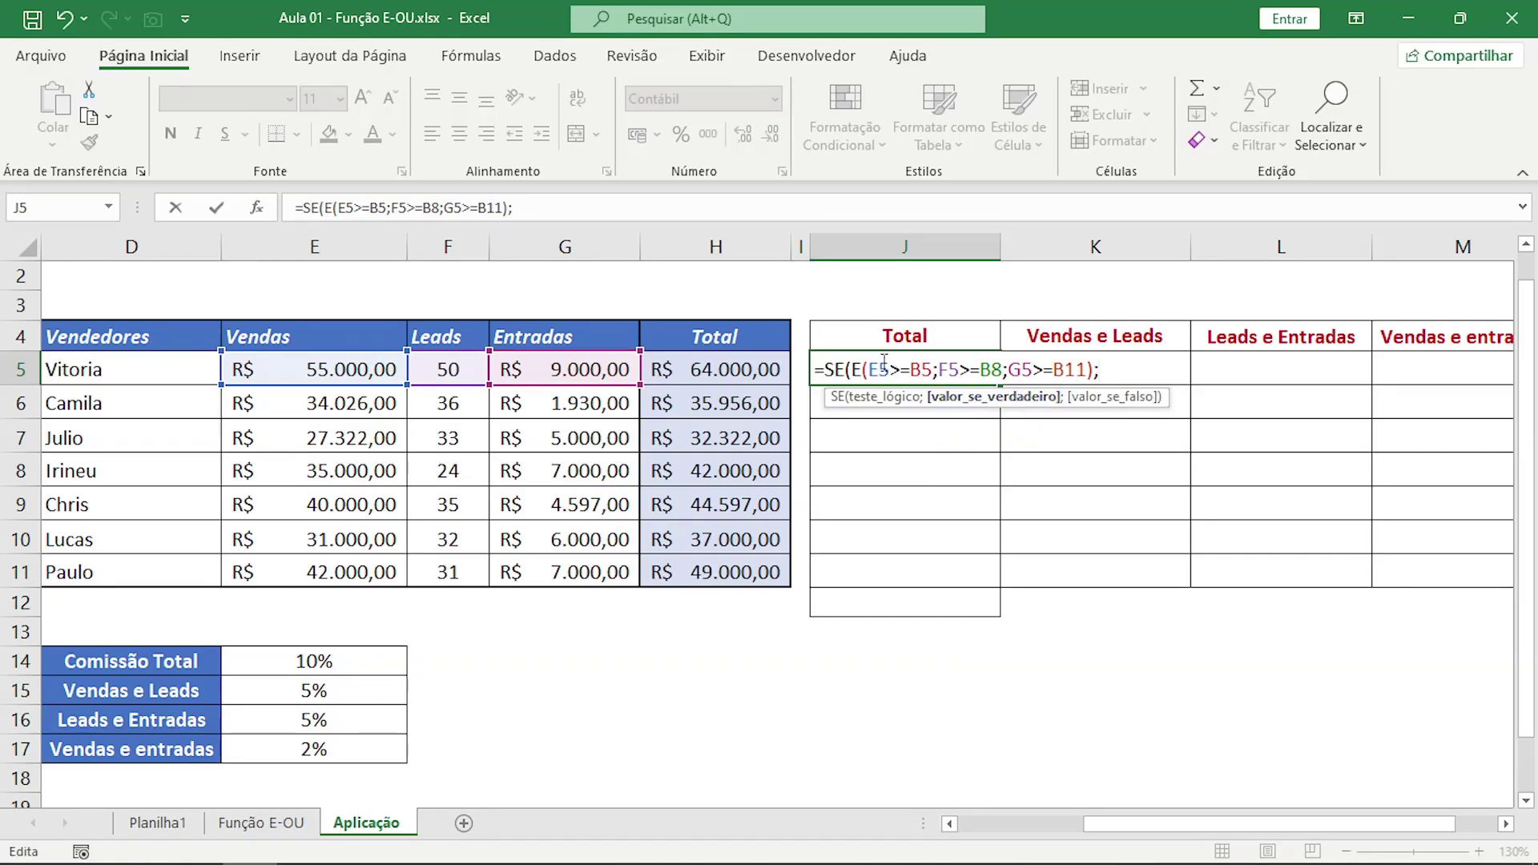
click(745, 369)
text(*)
click(342, 667)
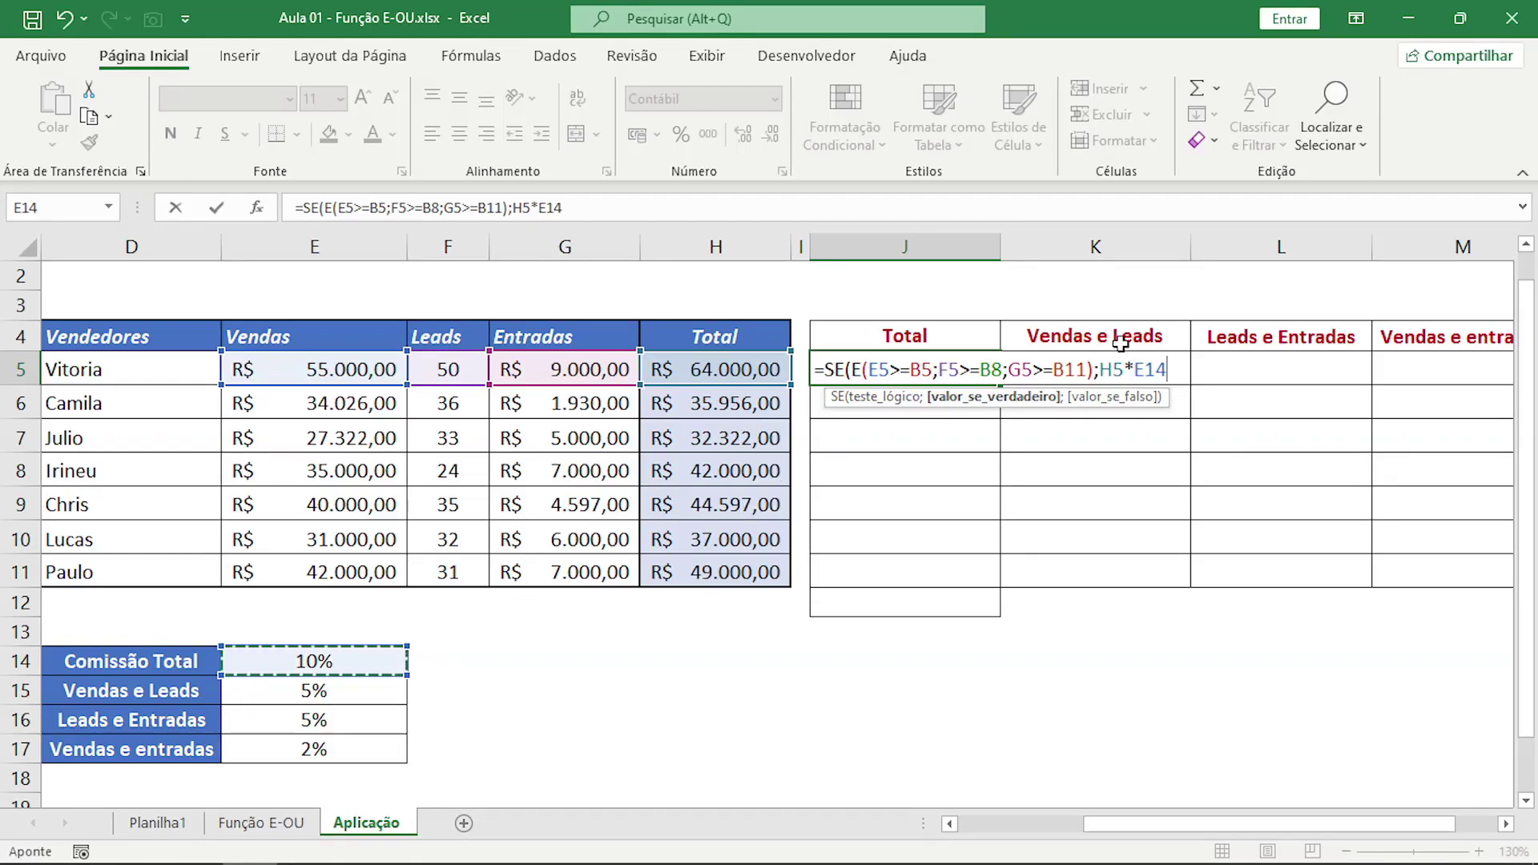
text(;)
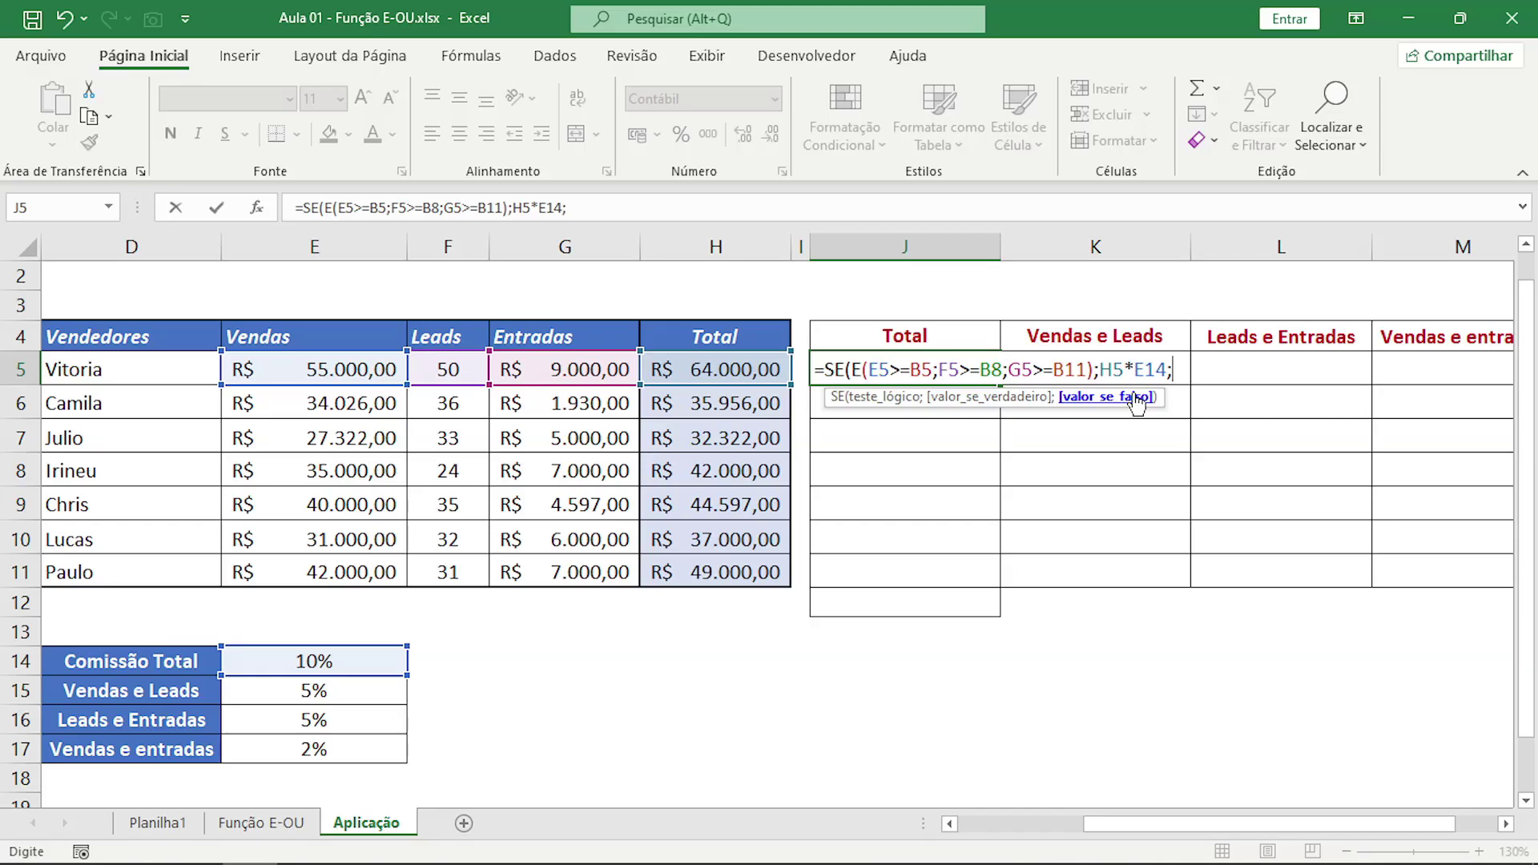
text(0))
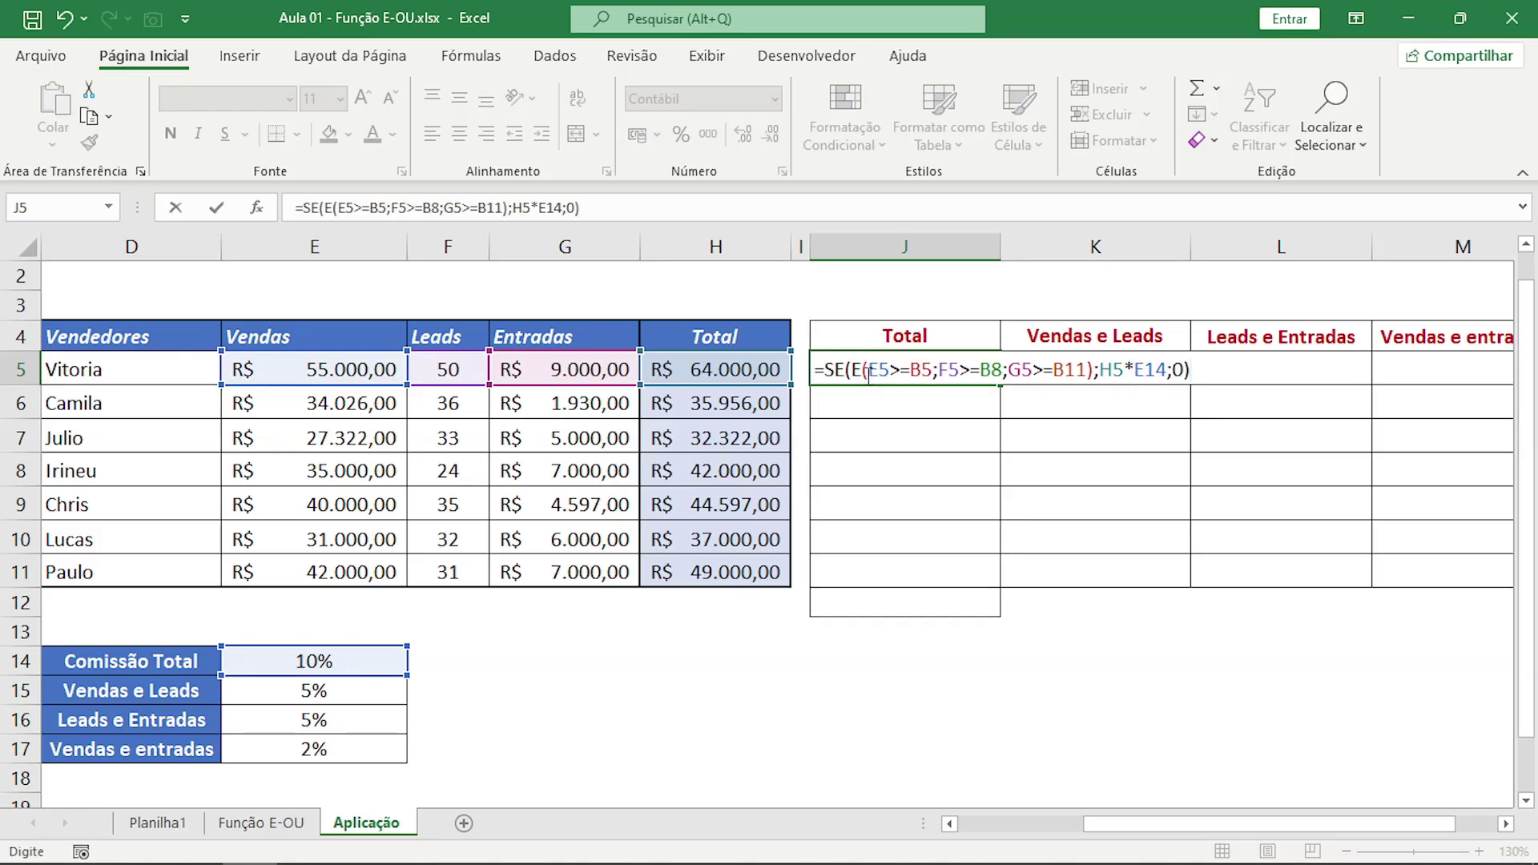
Review the logical test and both result arguments of the SE formula in J5, and commit it.
drag(851, 370, 1096, 366)
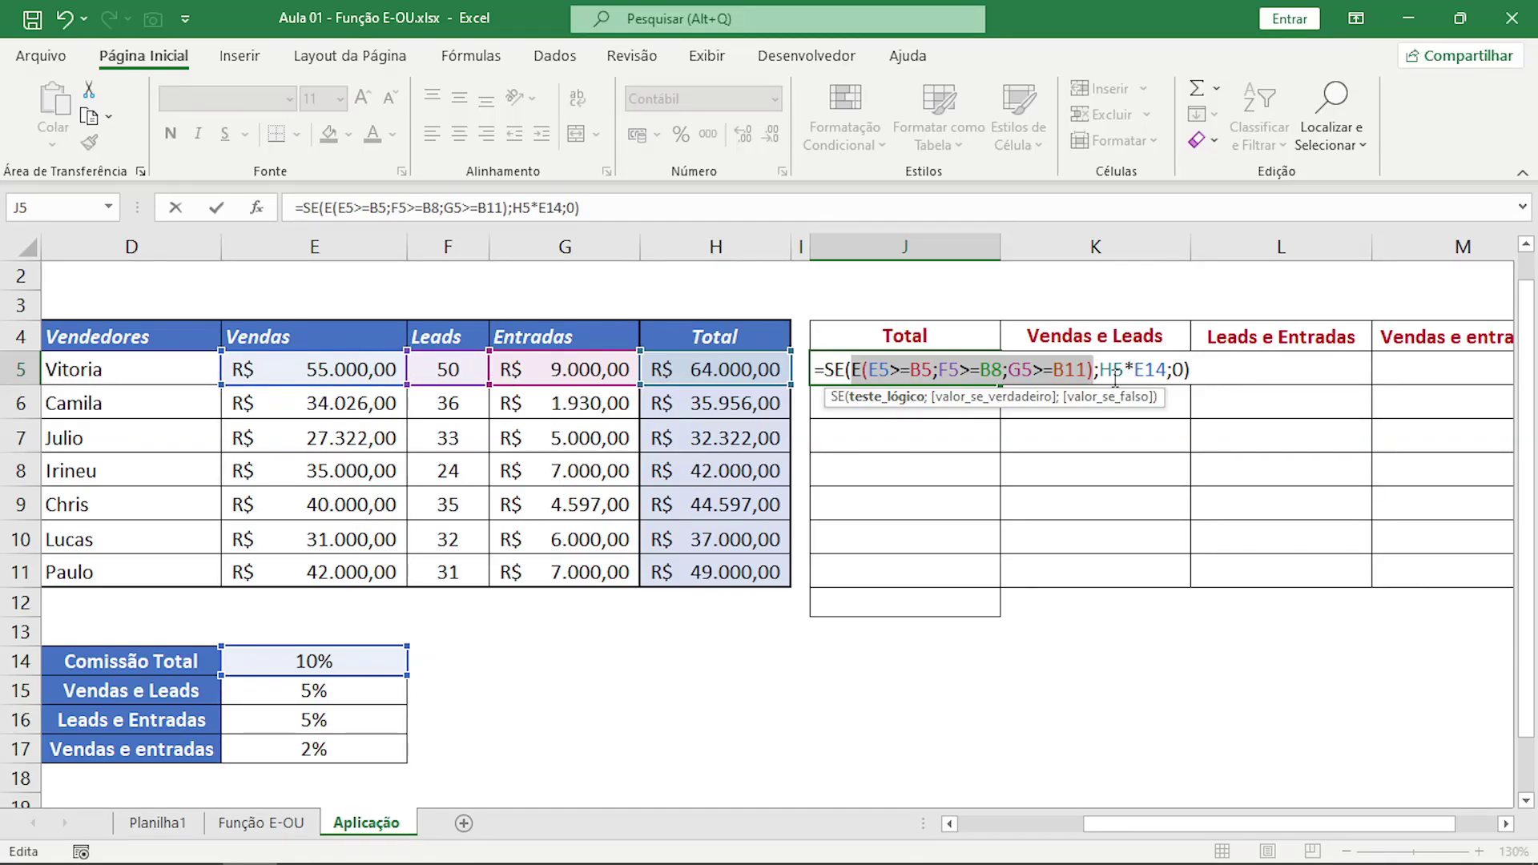
drag(1099, 368, 1165, 365)
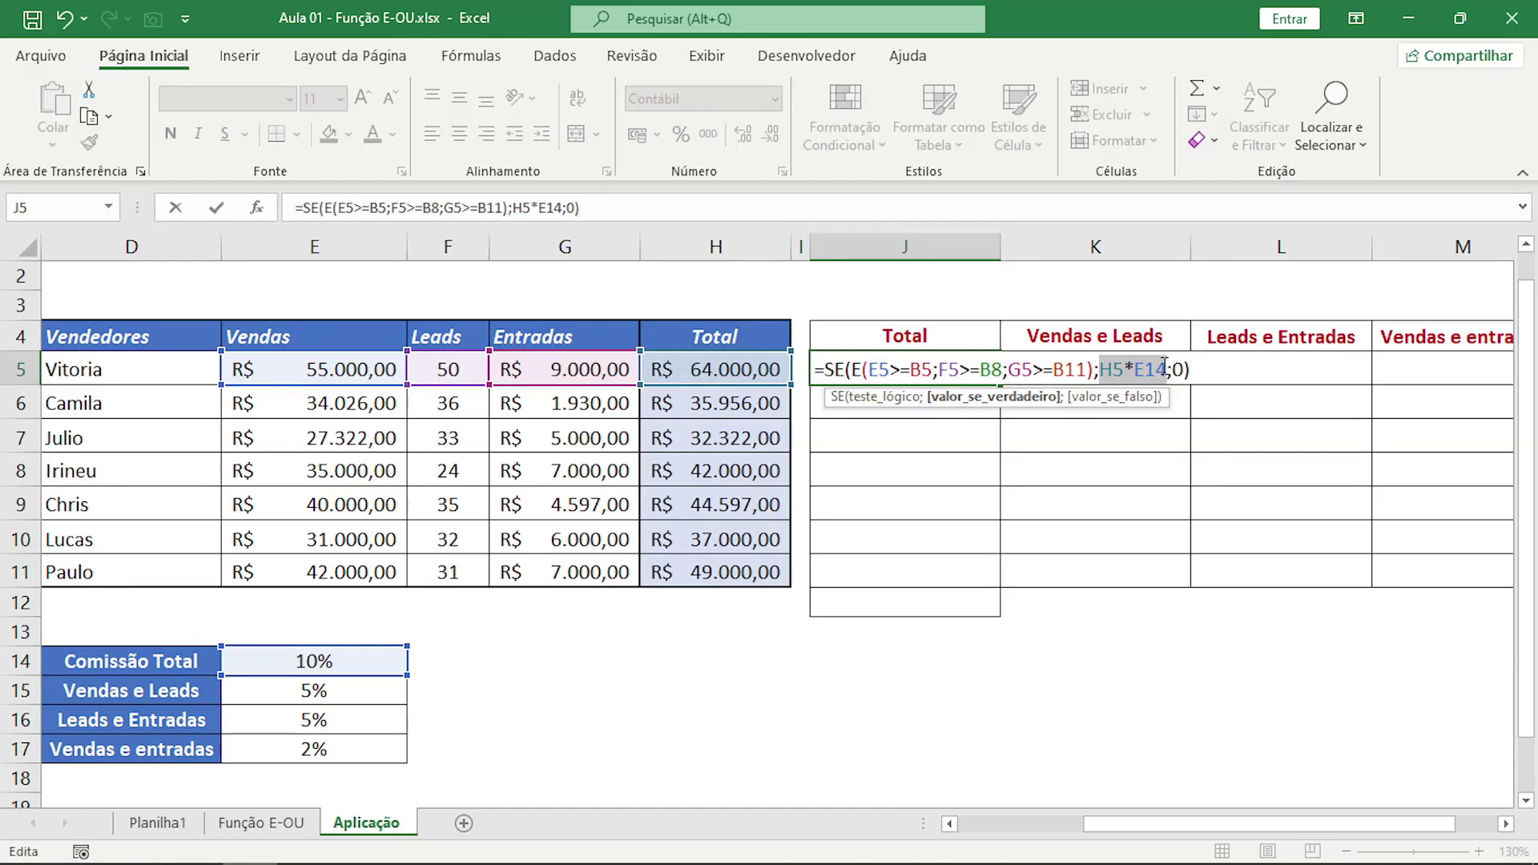
key(Right)
key(Right)
key(Right)
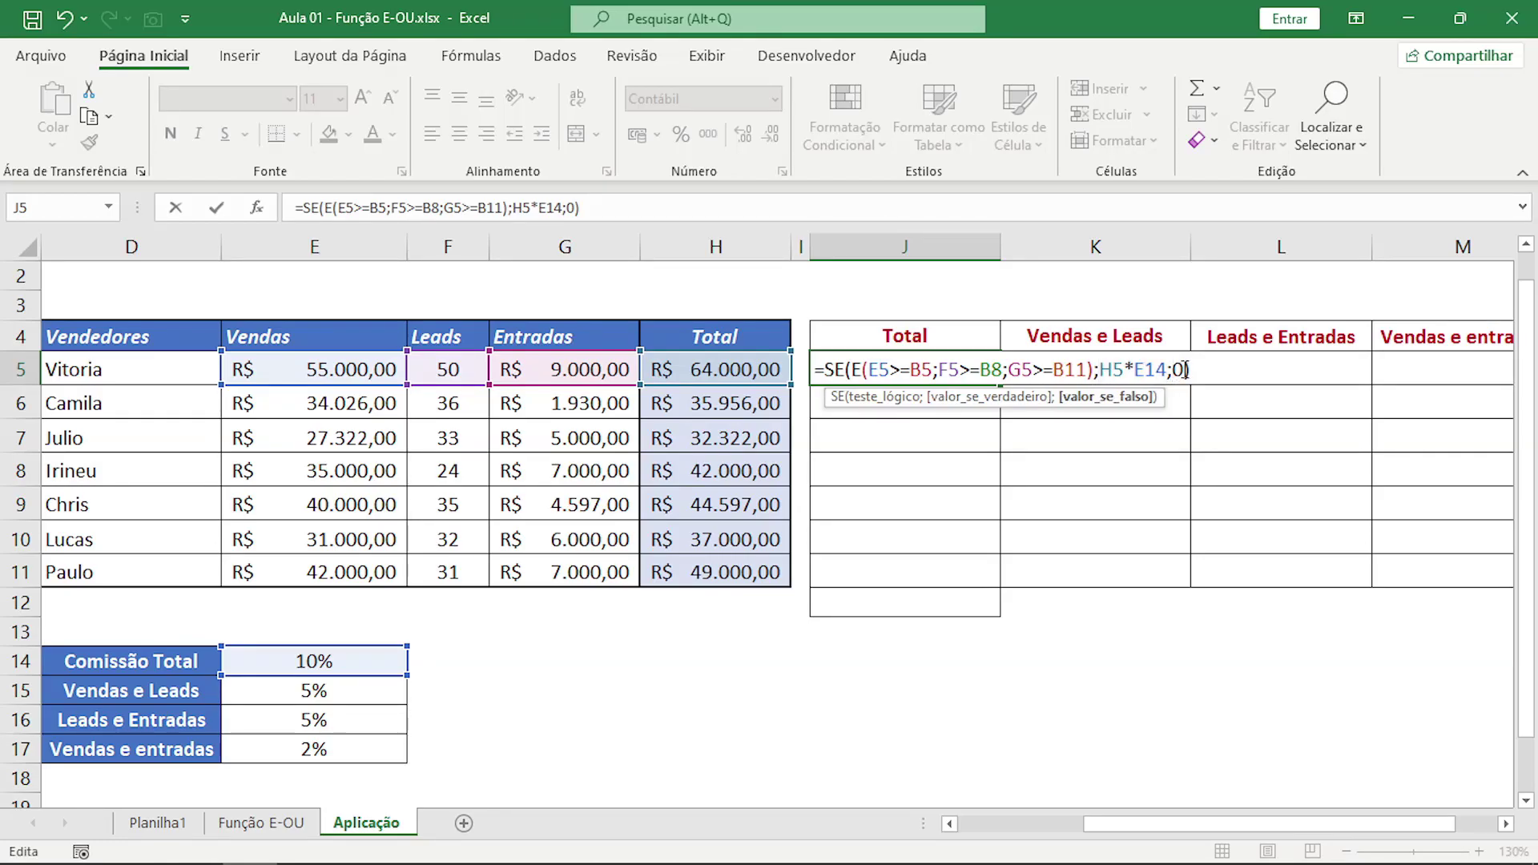
key(Return)
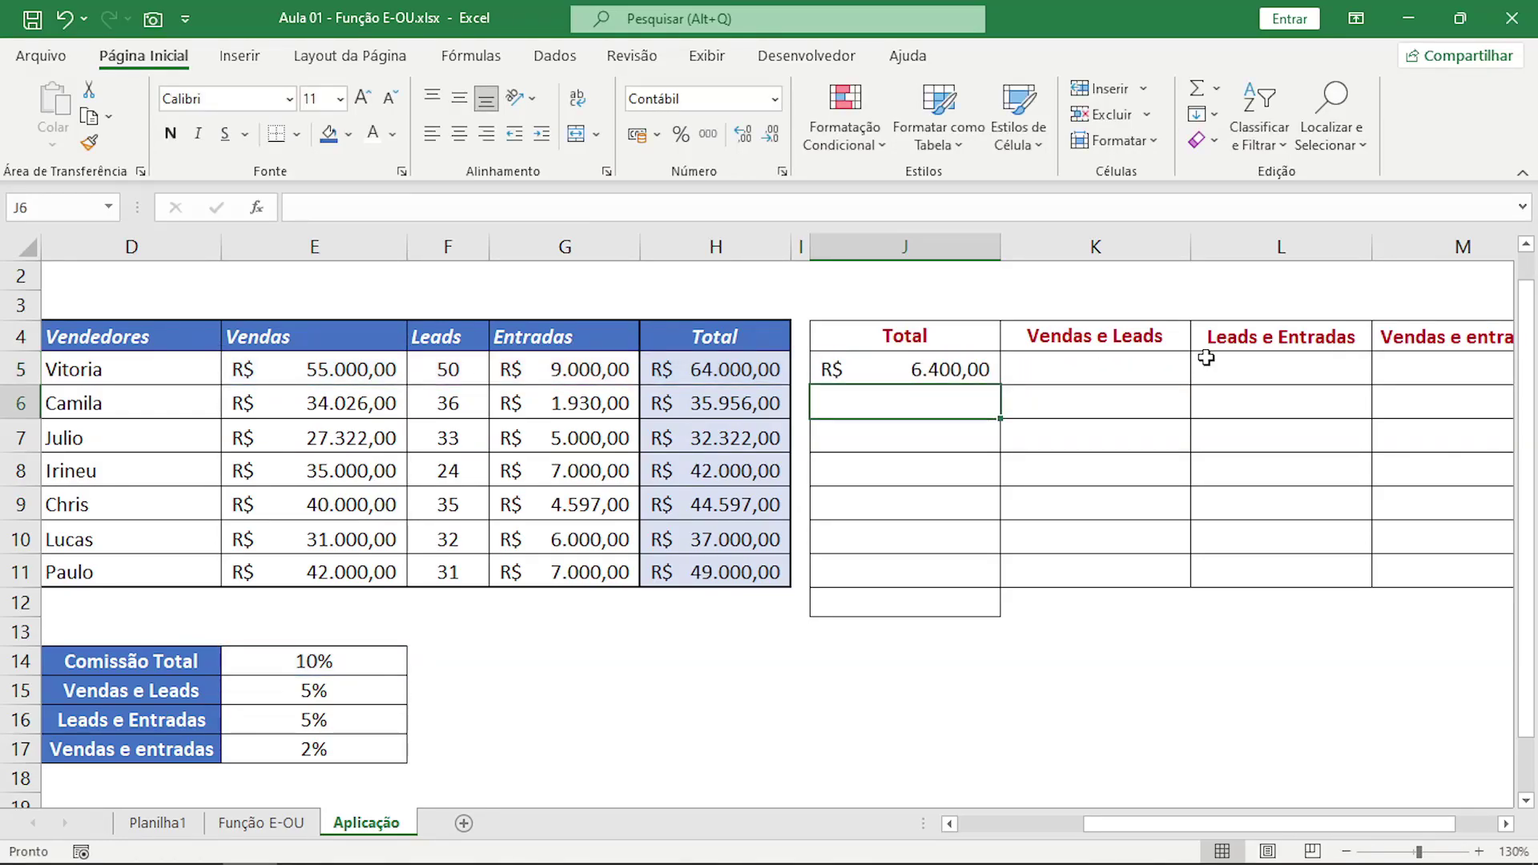
click(883, 367)
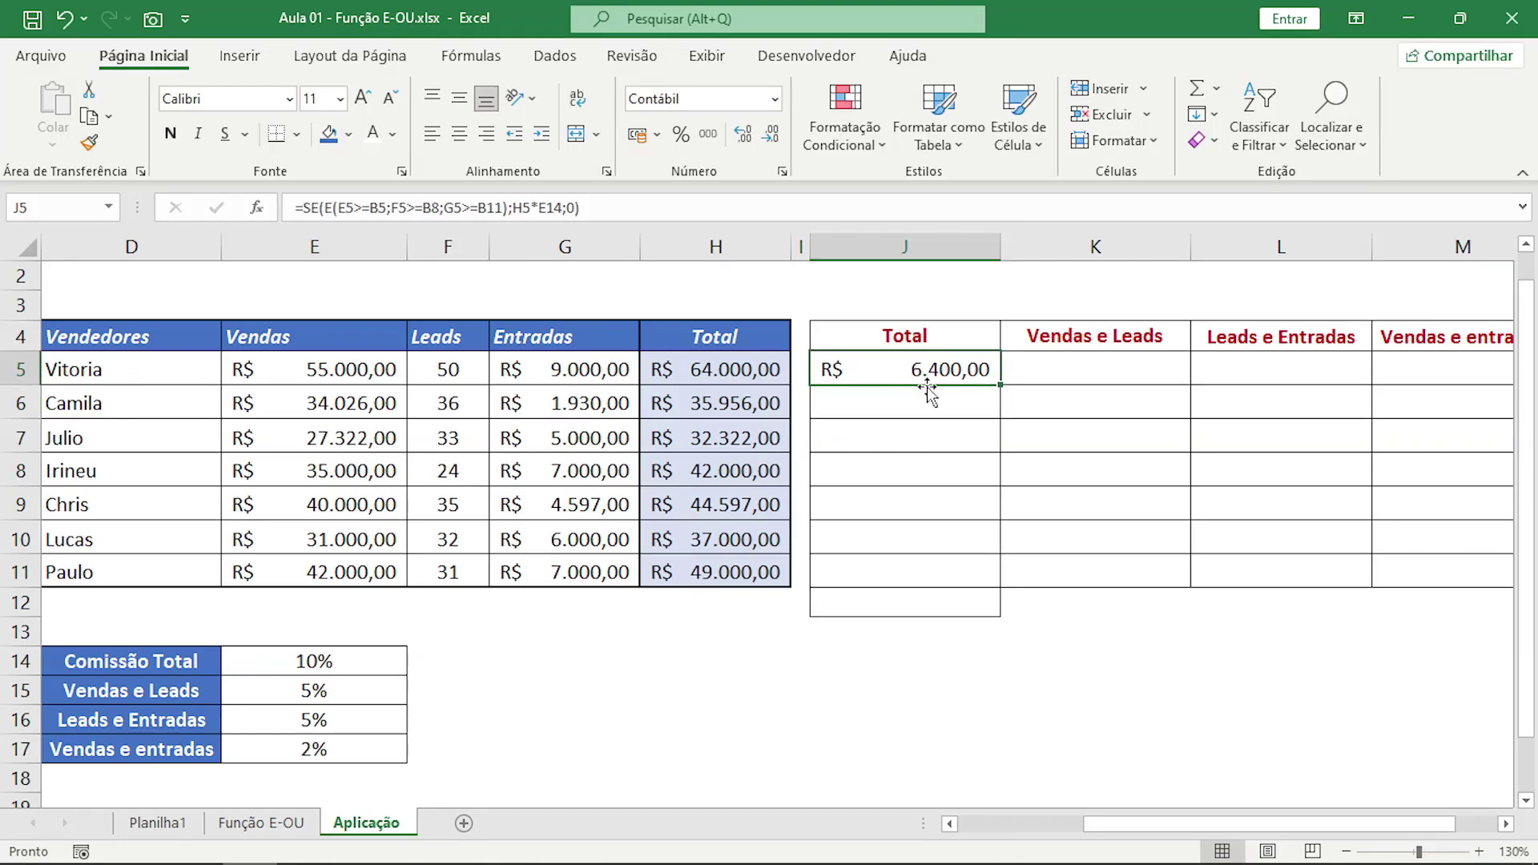
Test the J5 commission formula by setting the first seller's leads in F5 to 20, and undo that change.
click(479, 376)
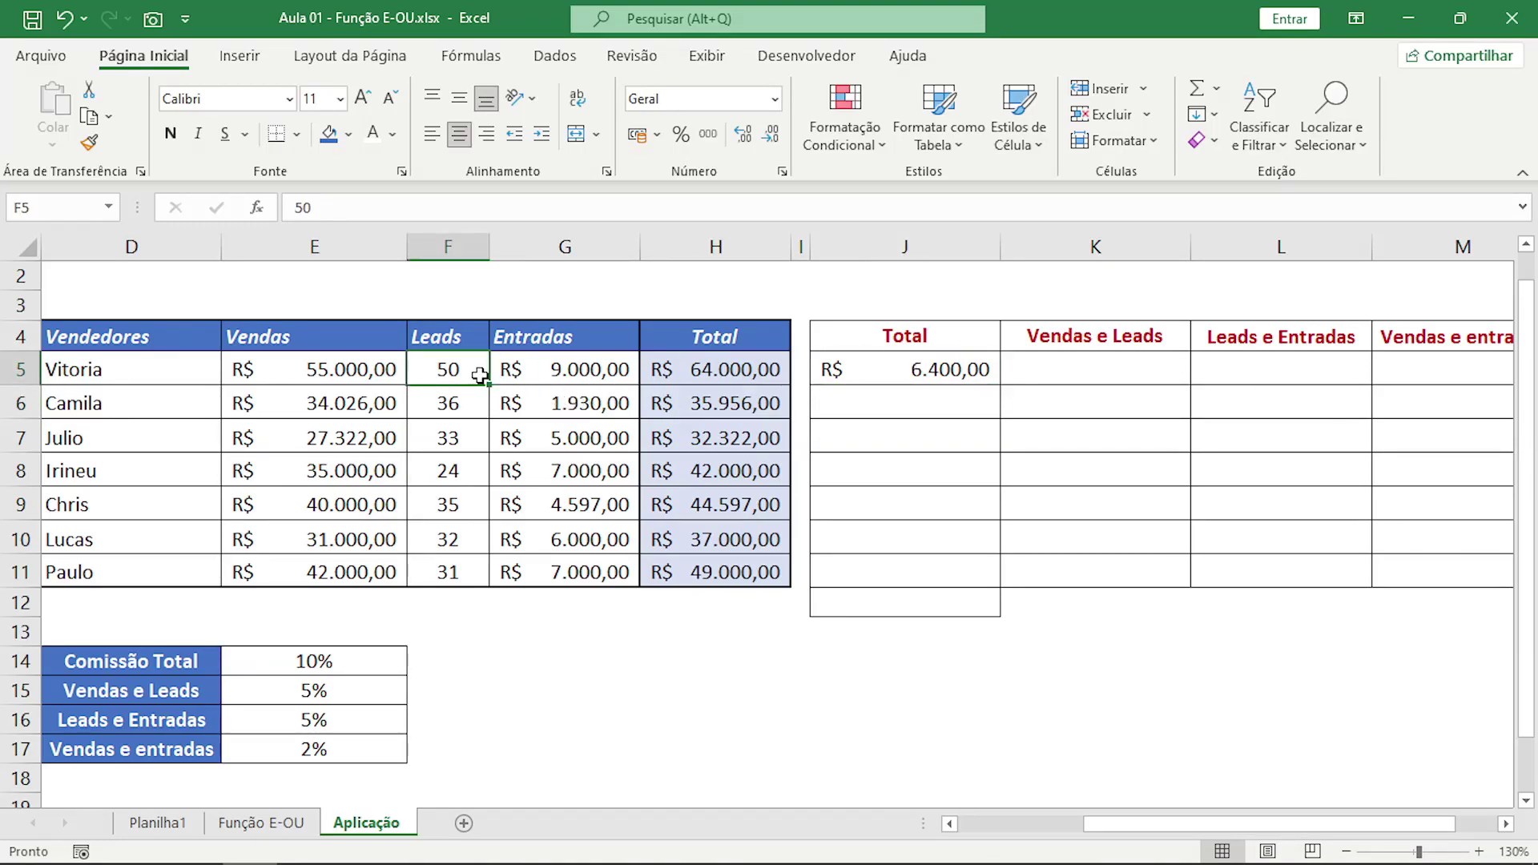
text(20)
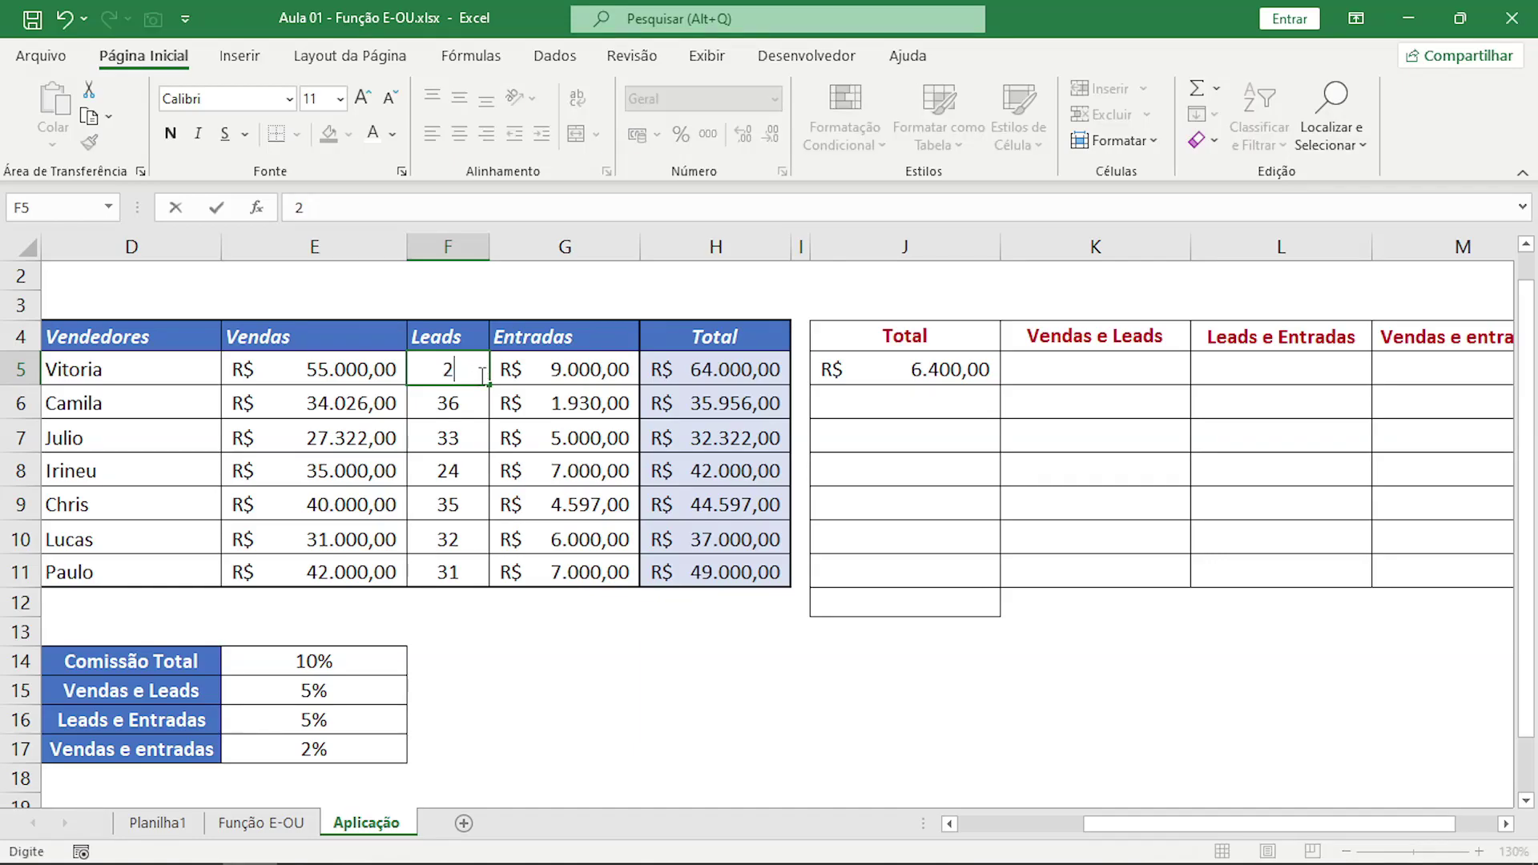
key(Return)
click(967, 373)
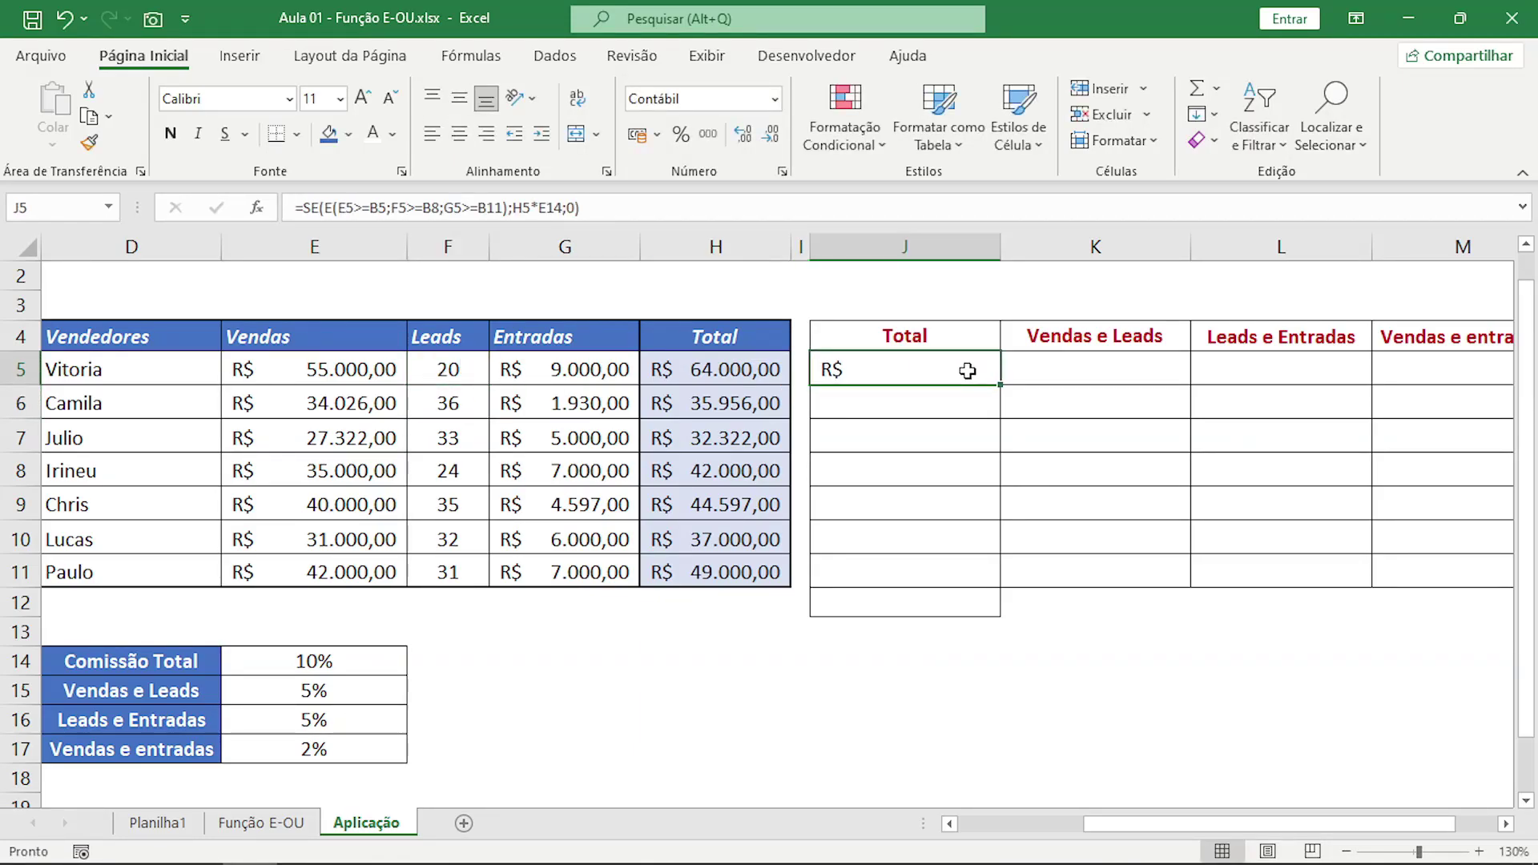
key(ctrl+z)
Start an SE formula in K5 with a nested E function whose first condition is E5>=B5.
click(1093, 380)
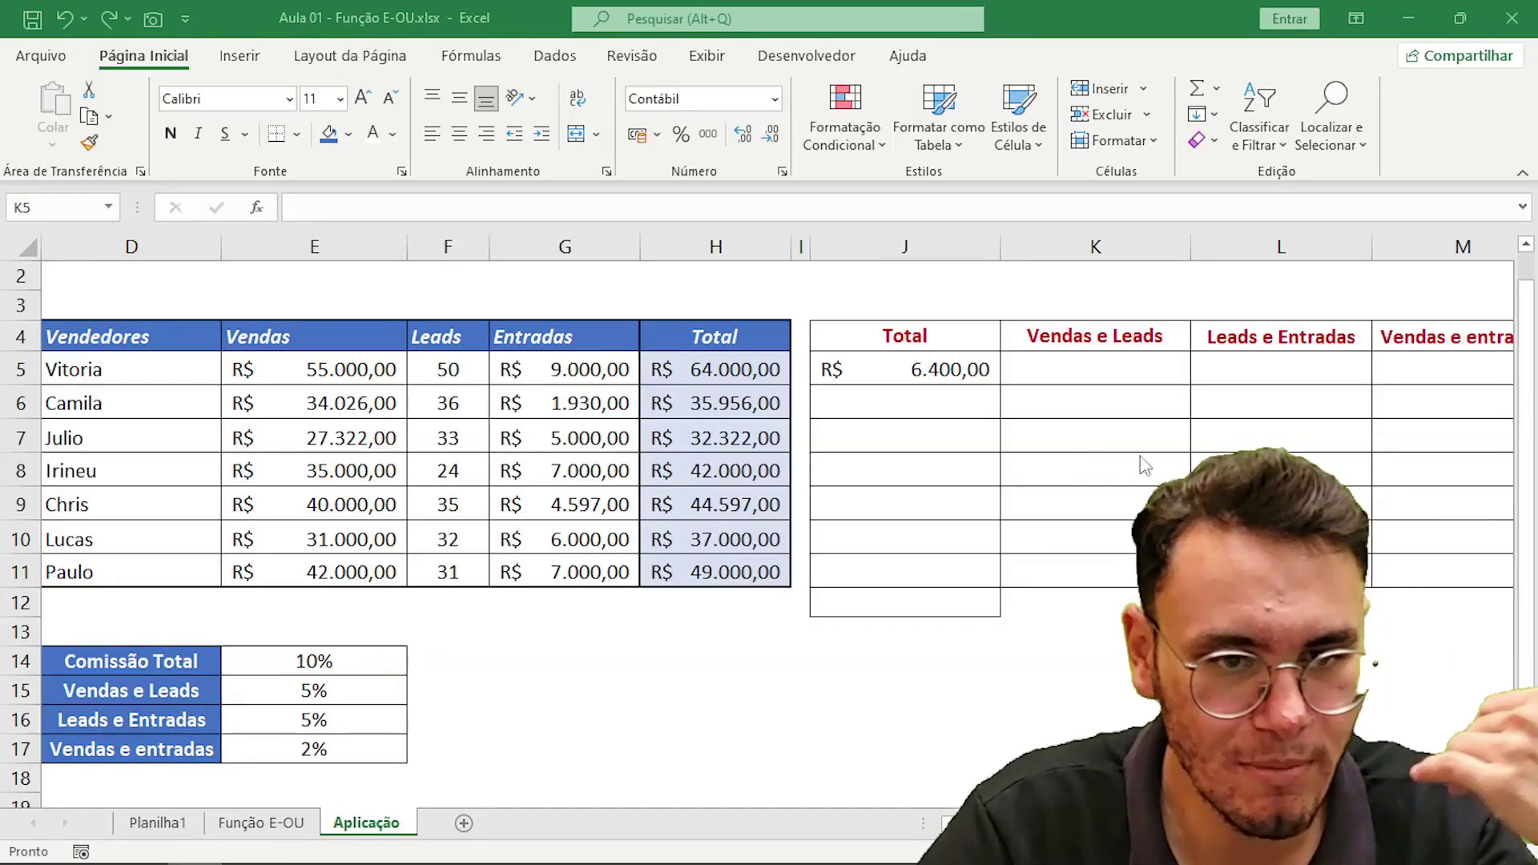
click(1075, 373)
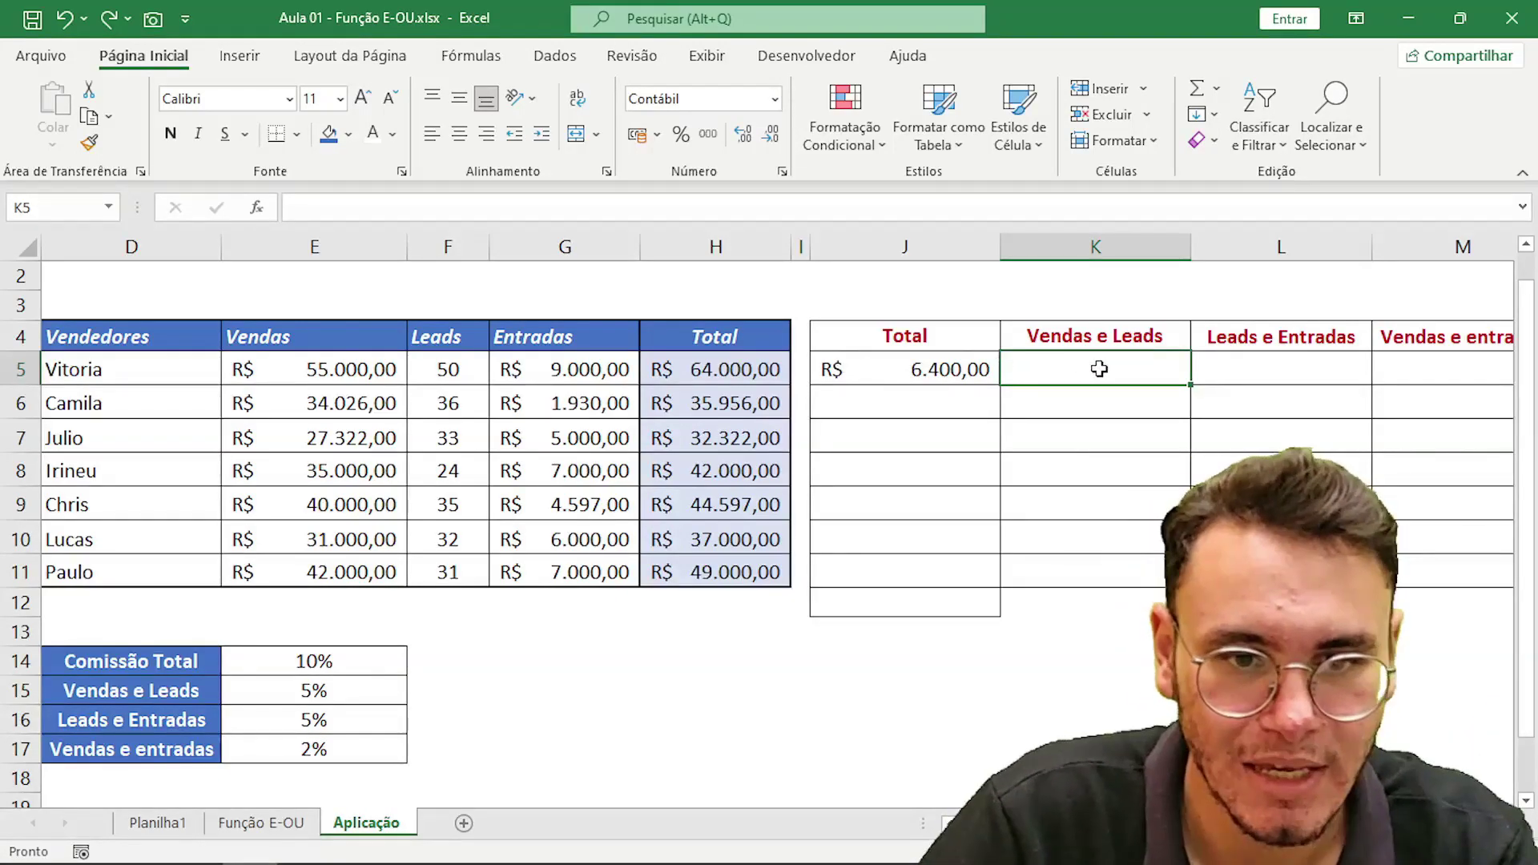
text(=SE)
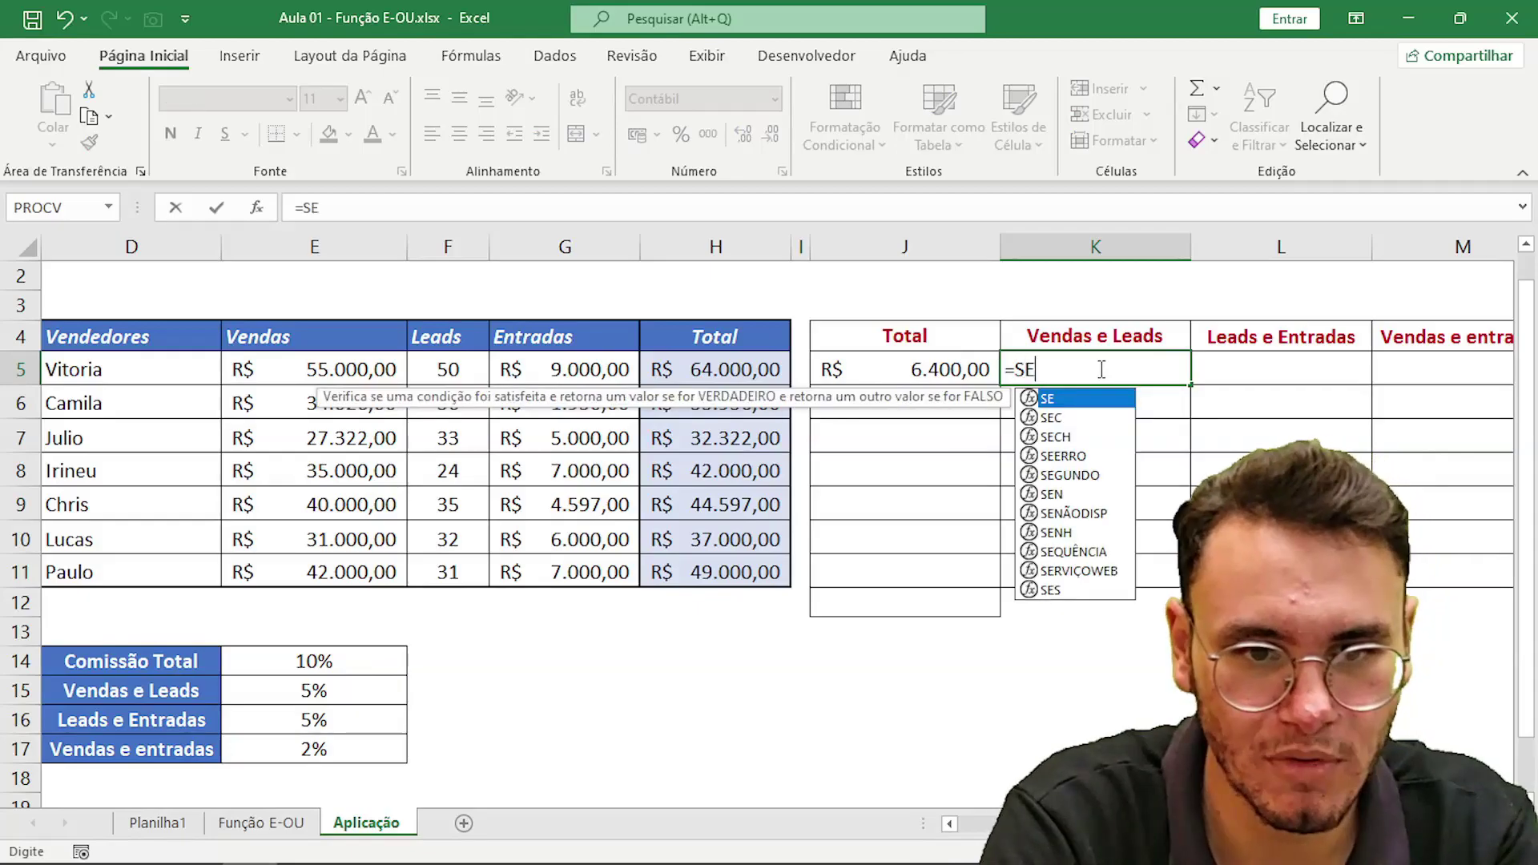
text((E()
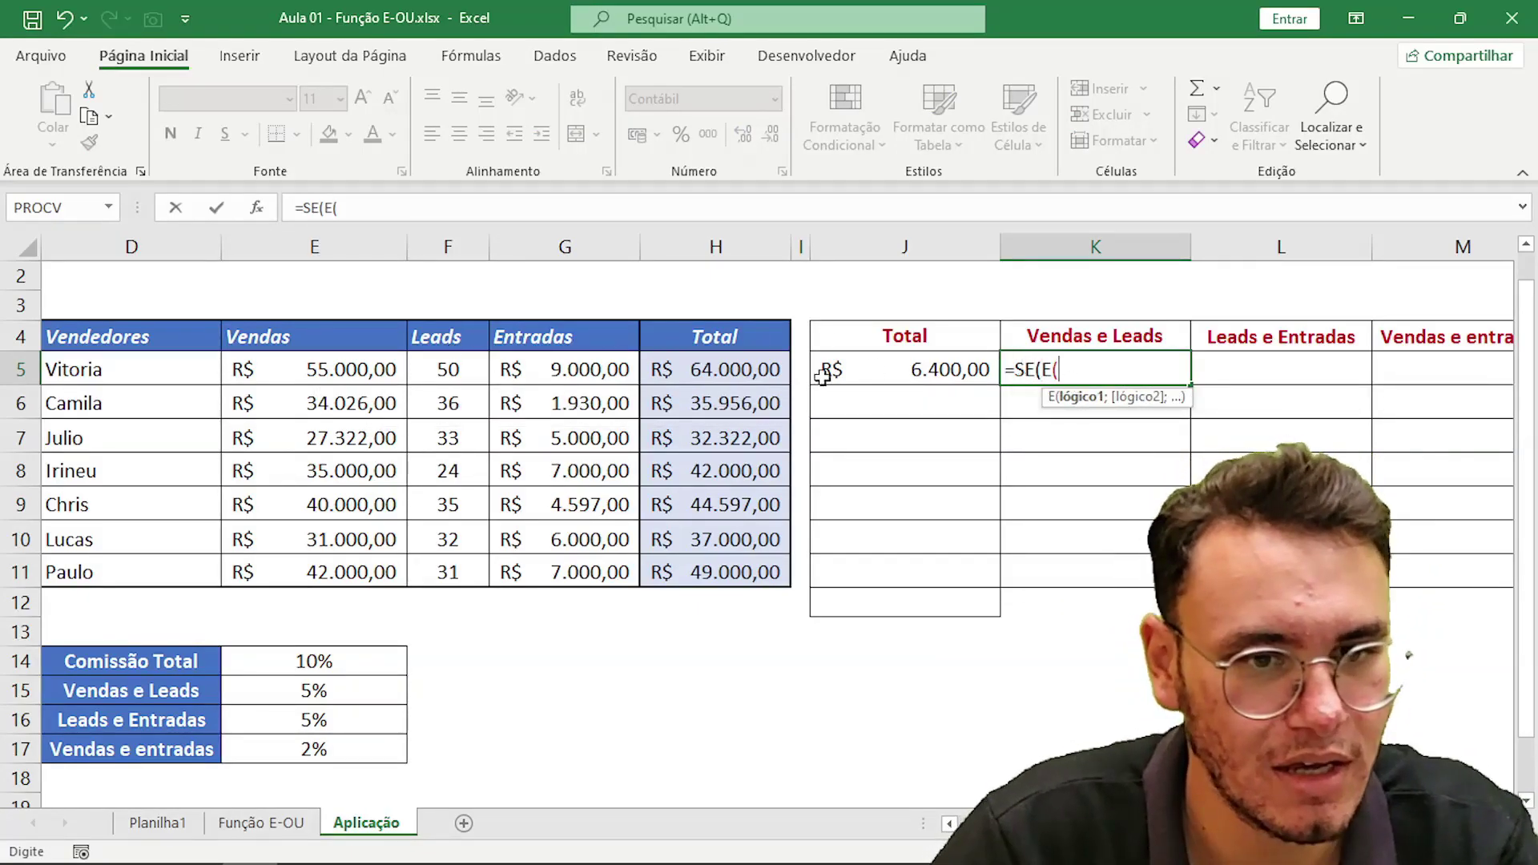
click(328, 369)
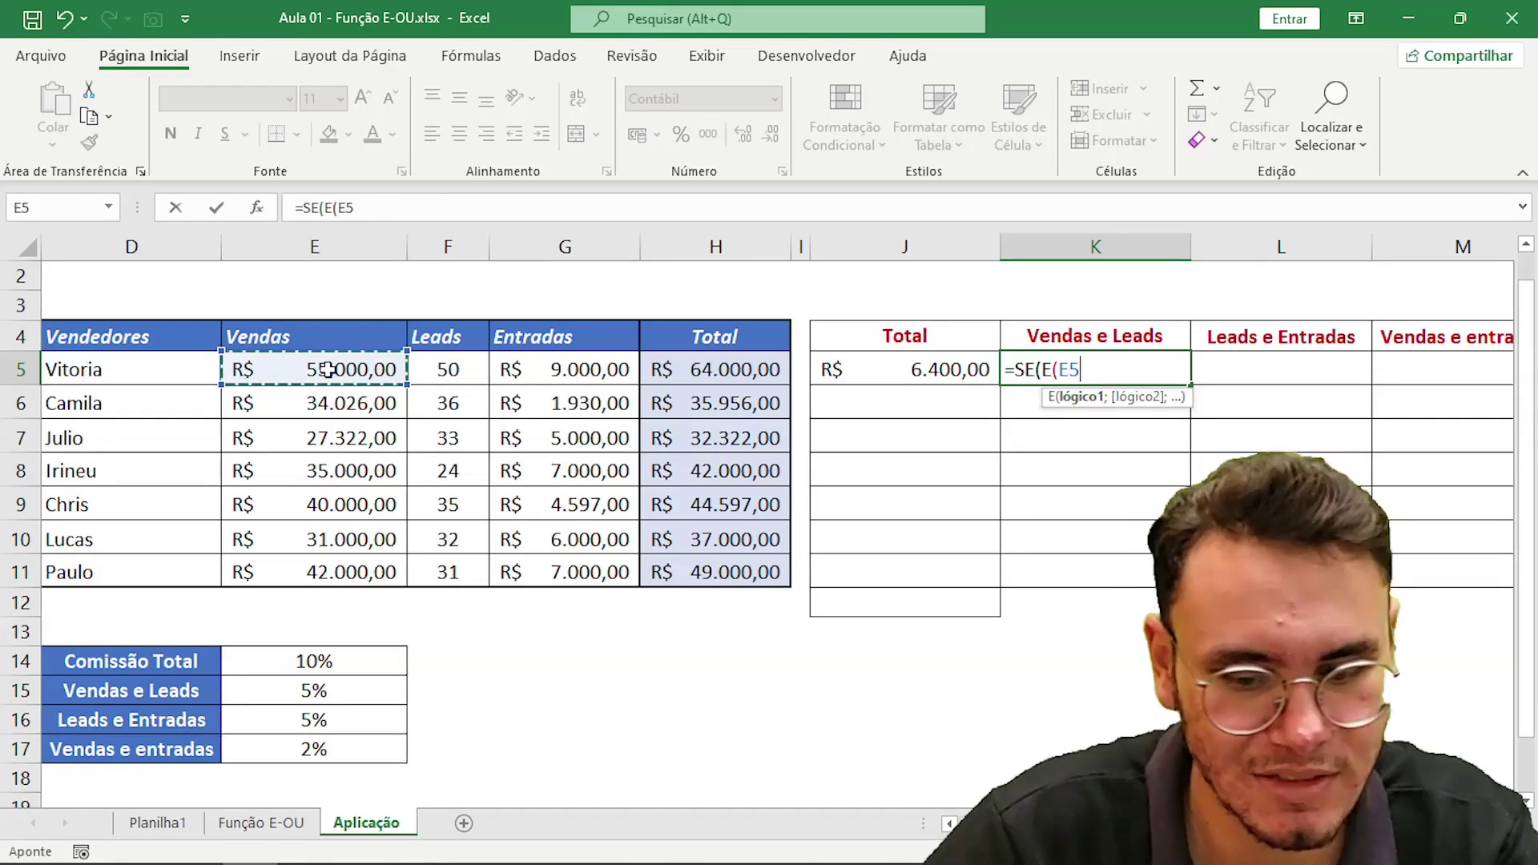
text(>=)
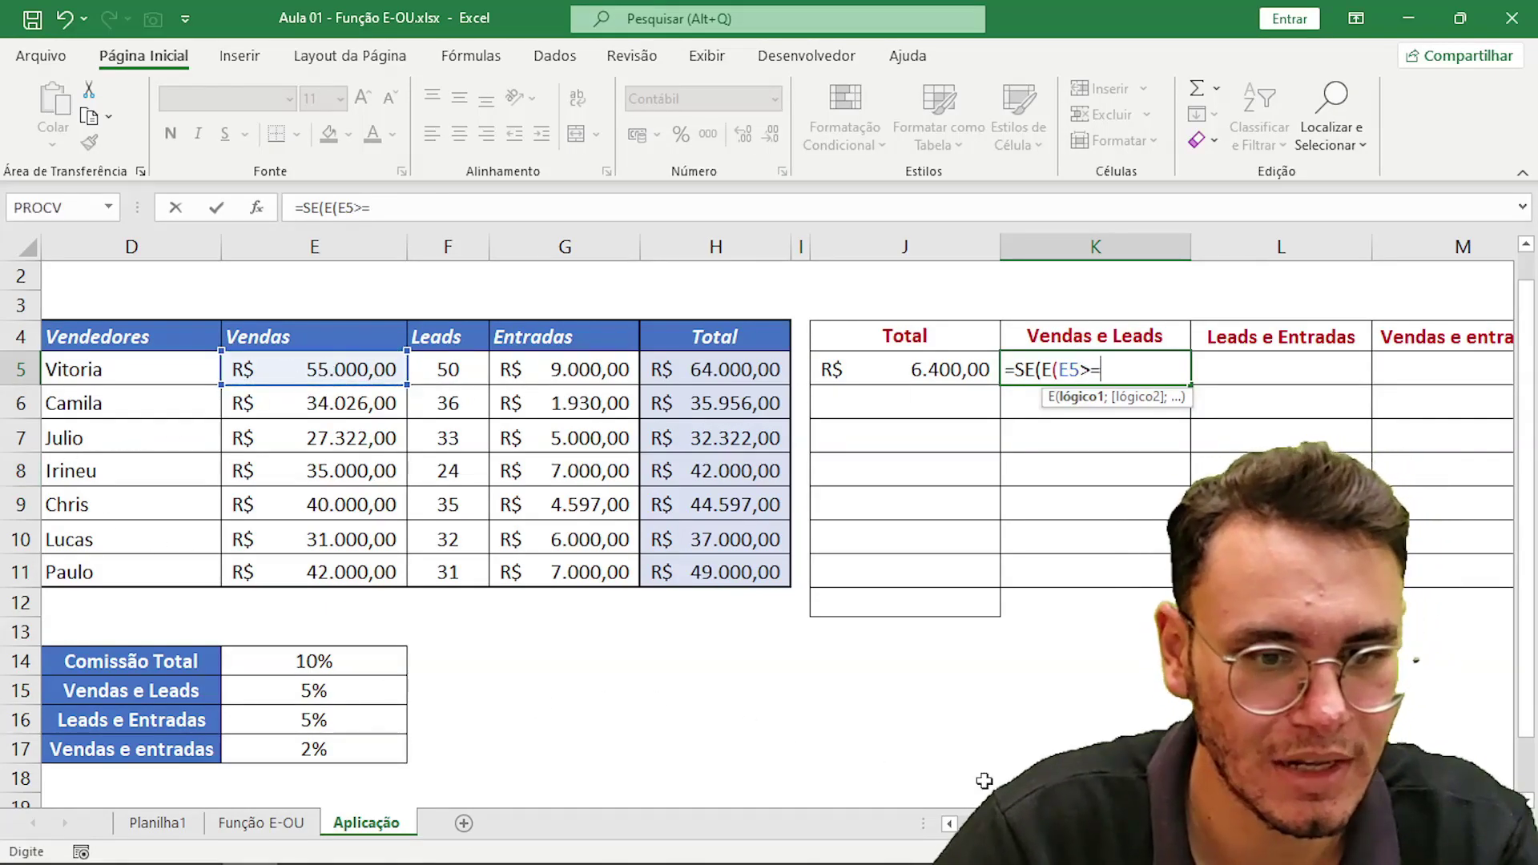
scroll(273, 370, left, 3)
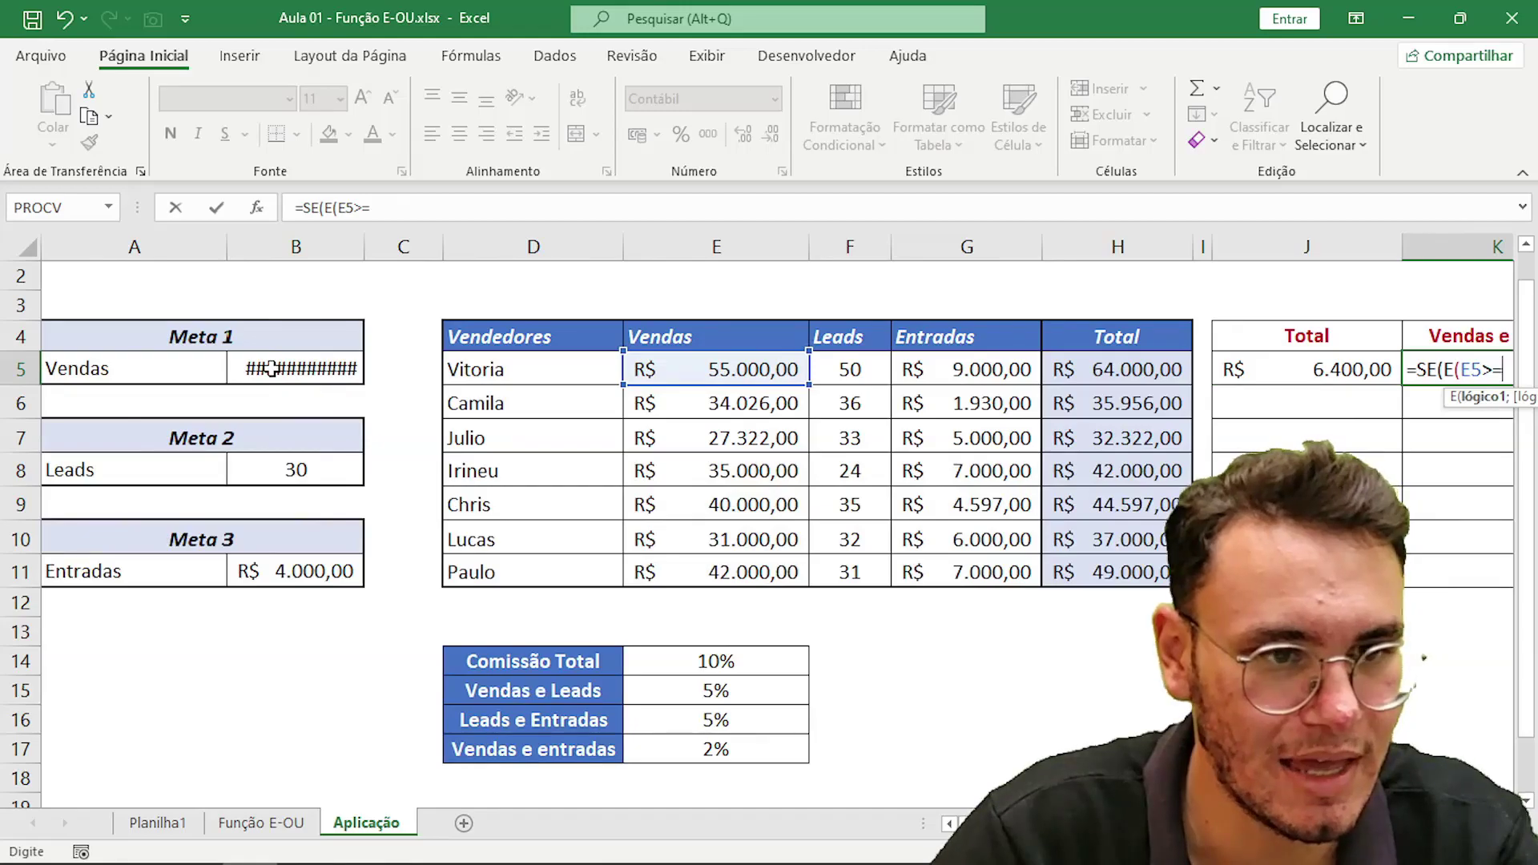
click(273, 369)
text(;)
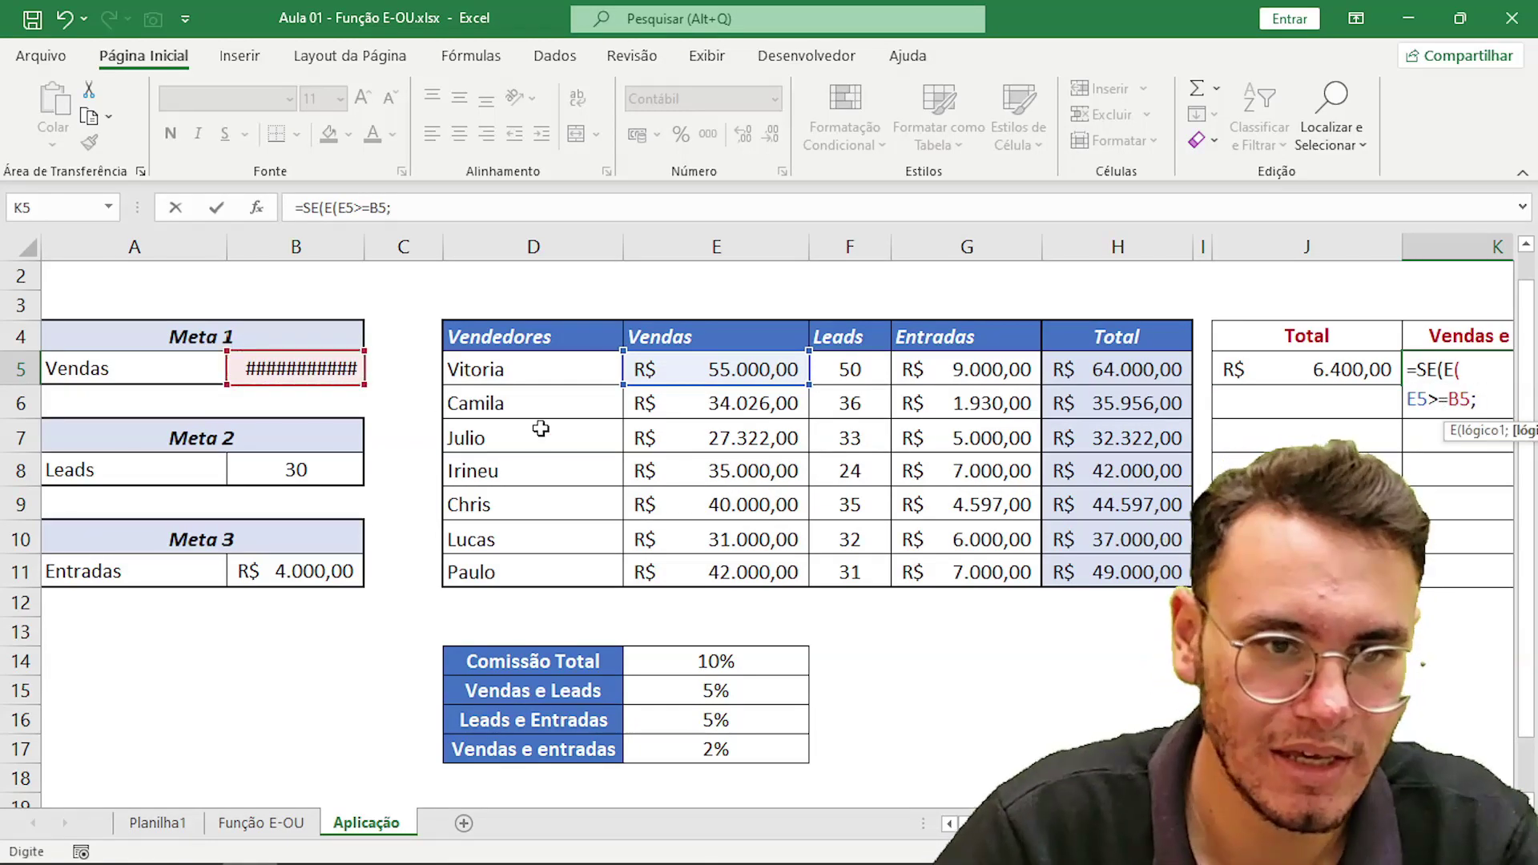
Add the leads condition F5>=B8 to the E function in K5 and close the logical test.
click(865, 370)
text(>=)
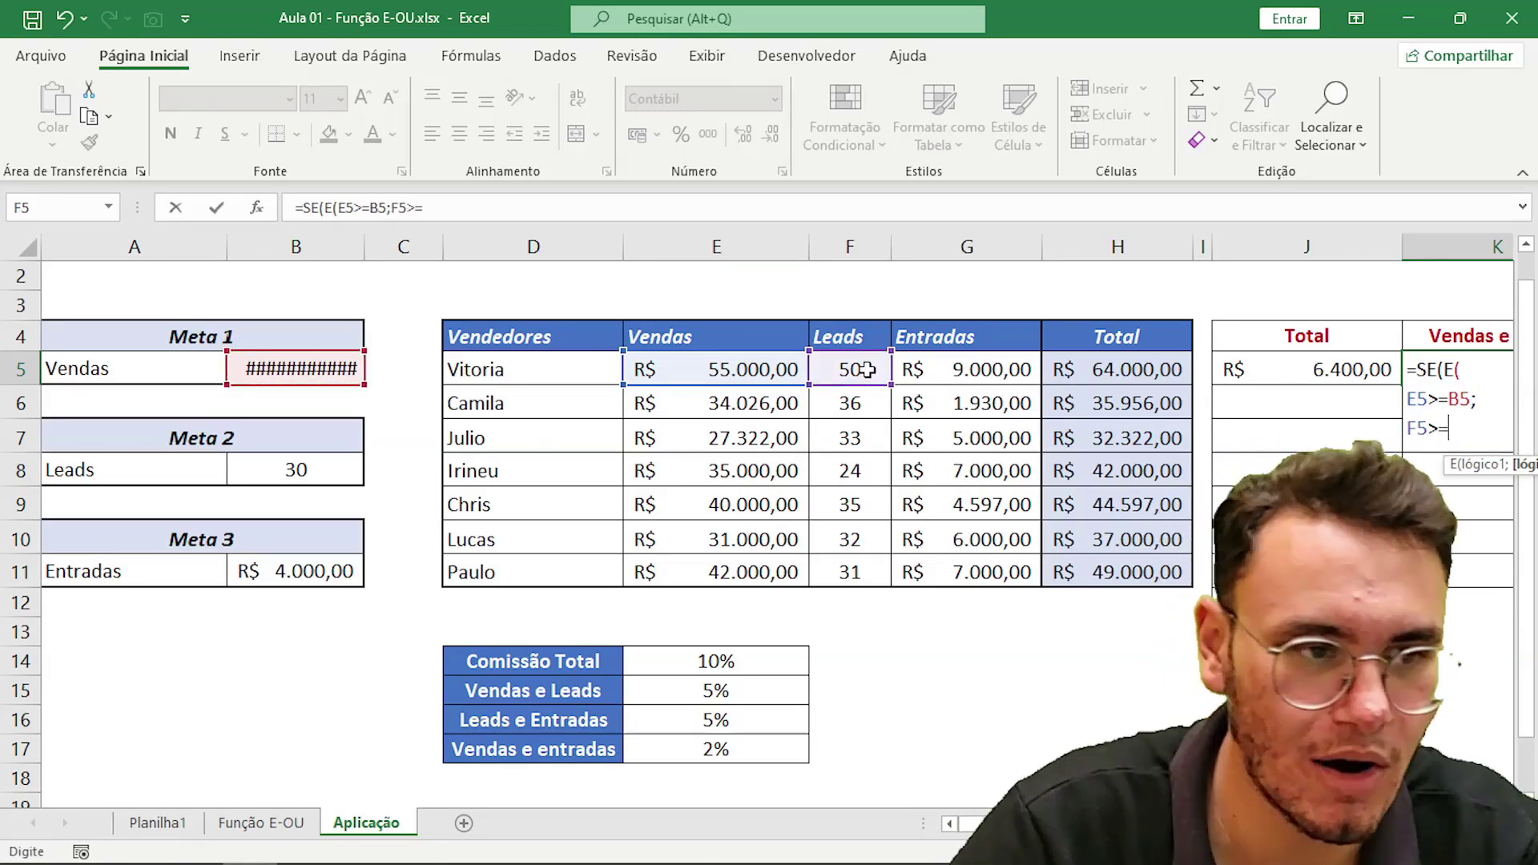
click(314, 484)
text();)
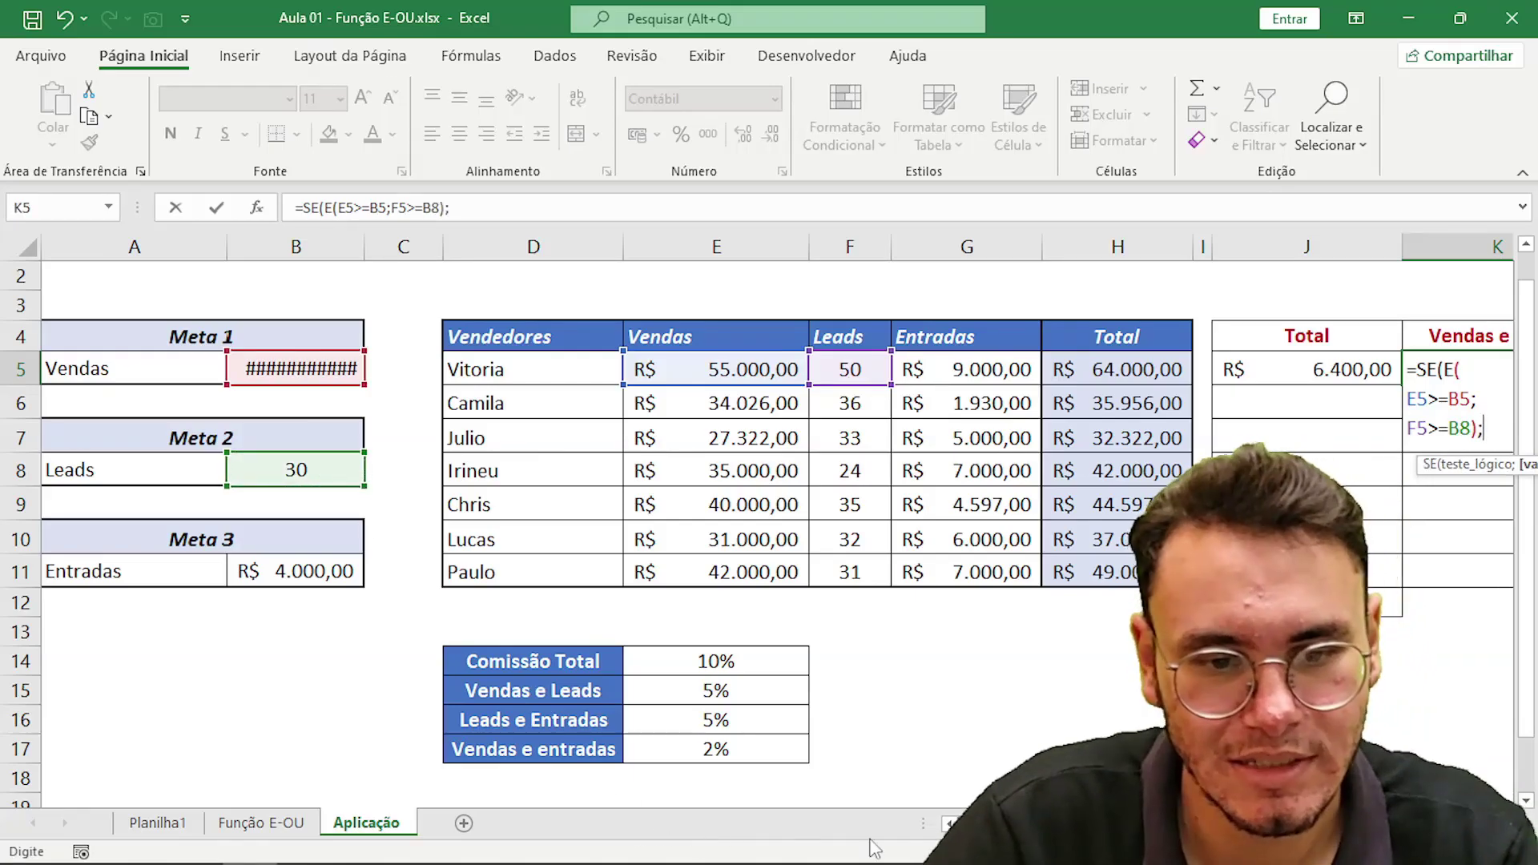
Finish the SE formula in K5 with H5*E15 if true and 0 if false, and commit it.
scroll(328, 471, right, 3)
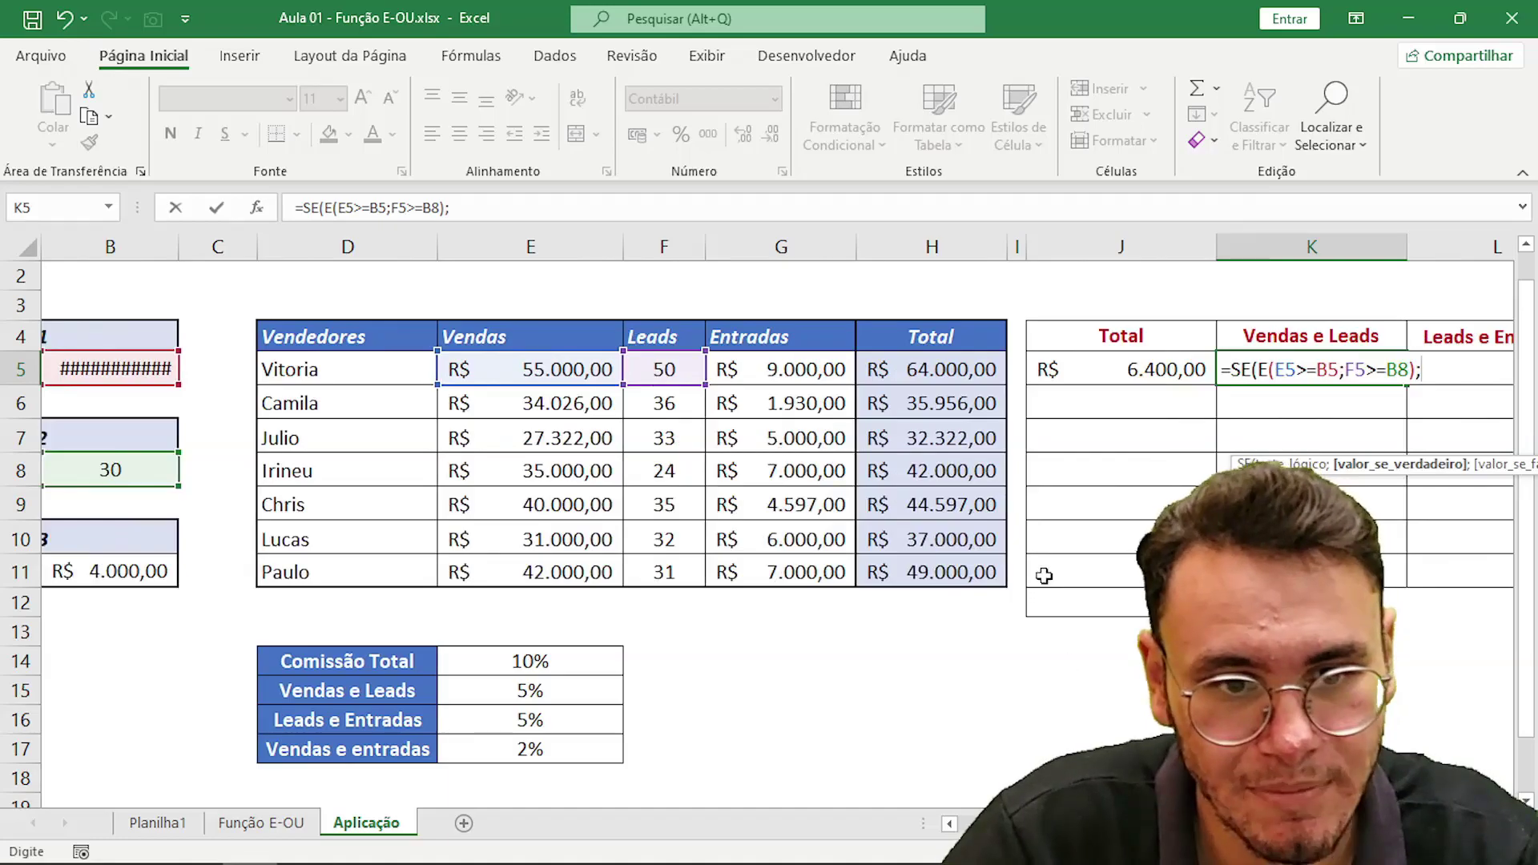
click(972, 373)
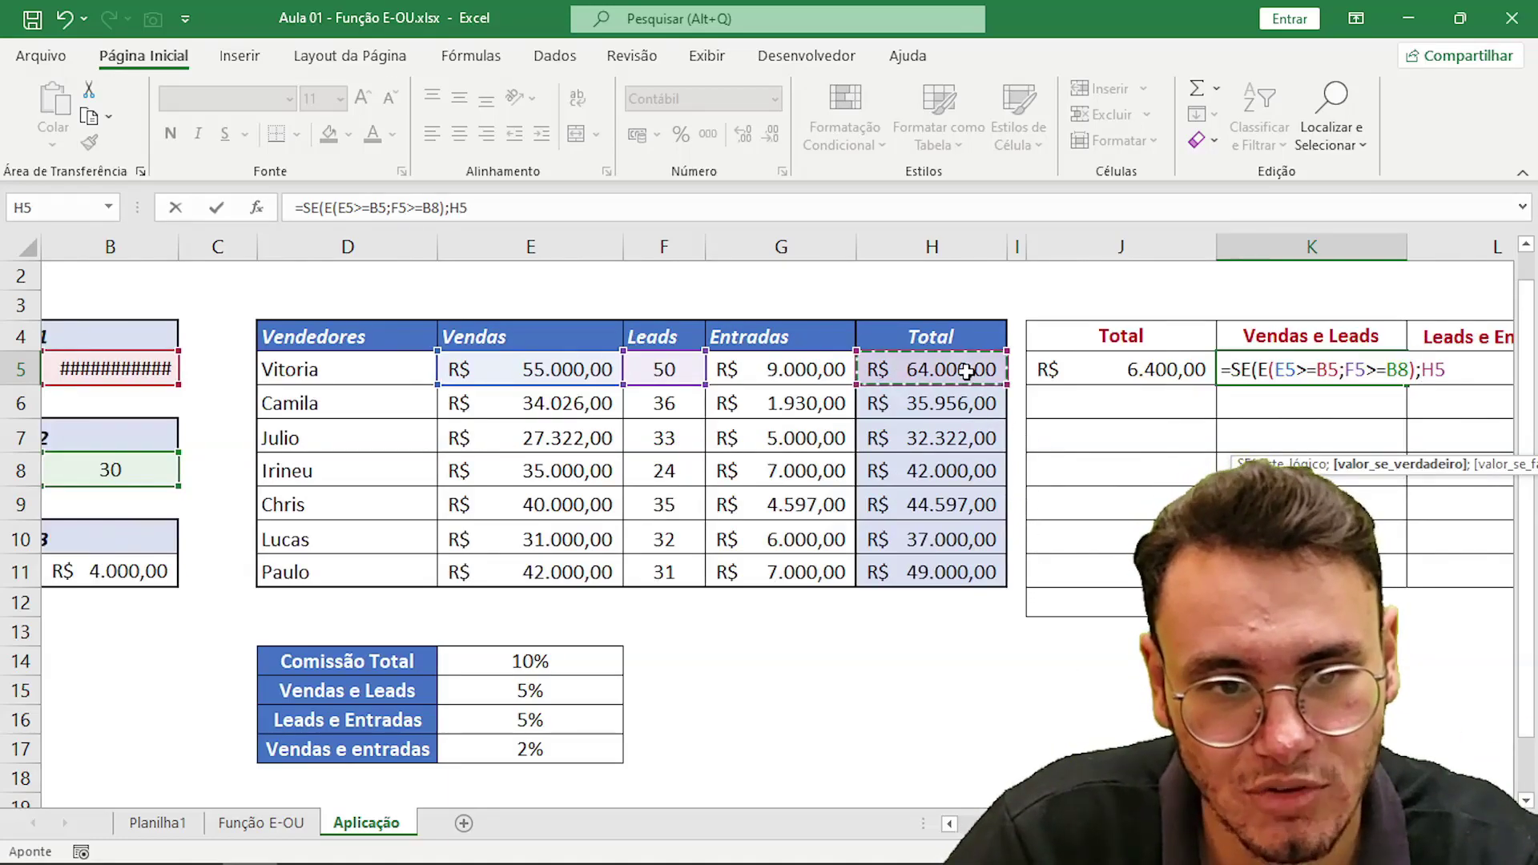
text(*)
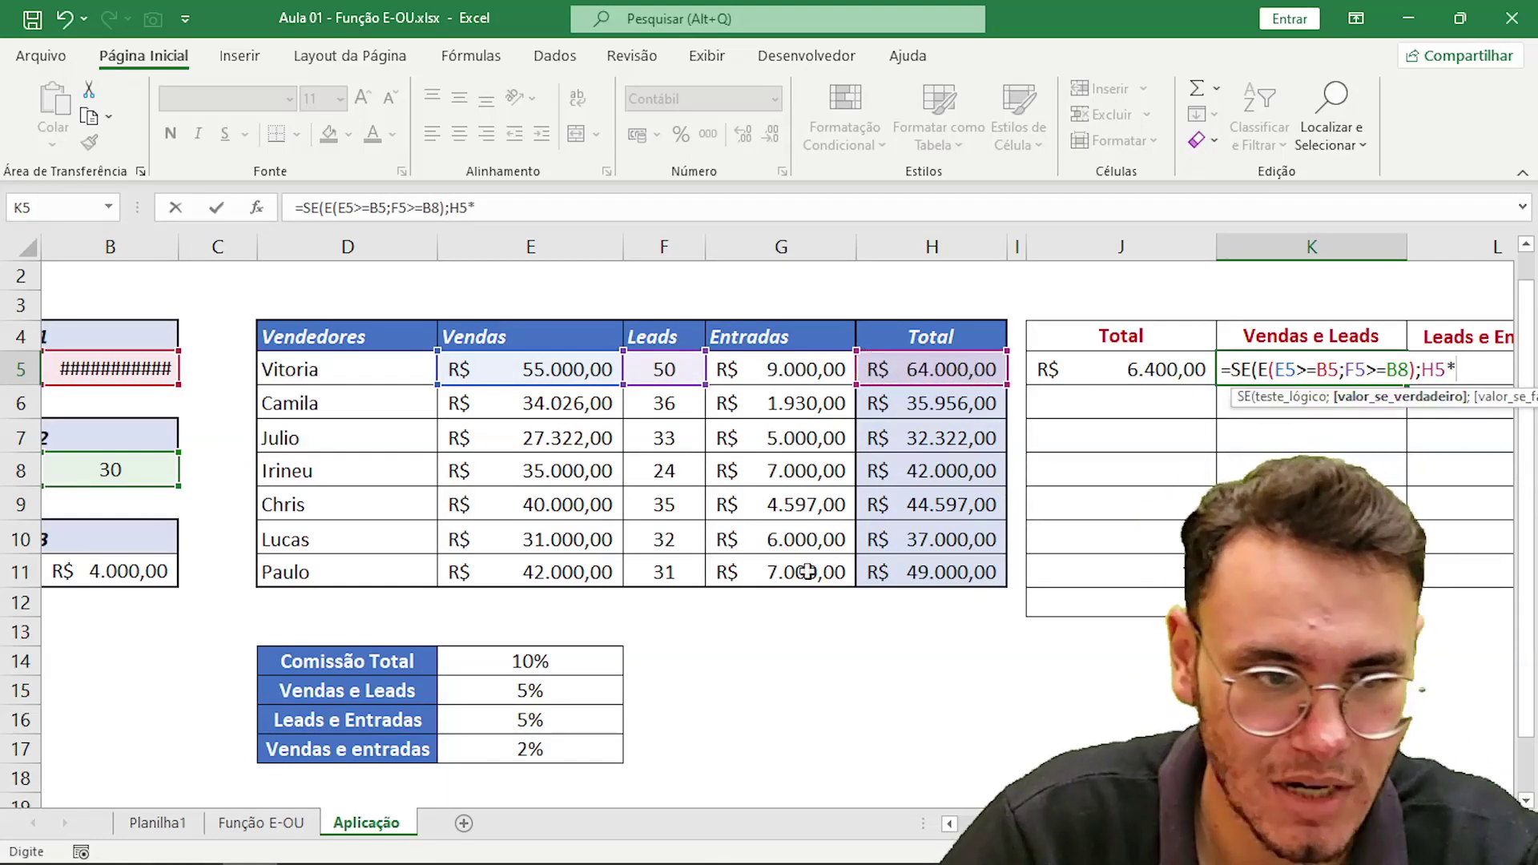
click(604, 691)
text(;)
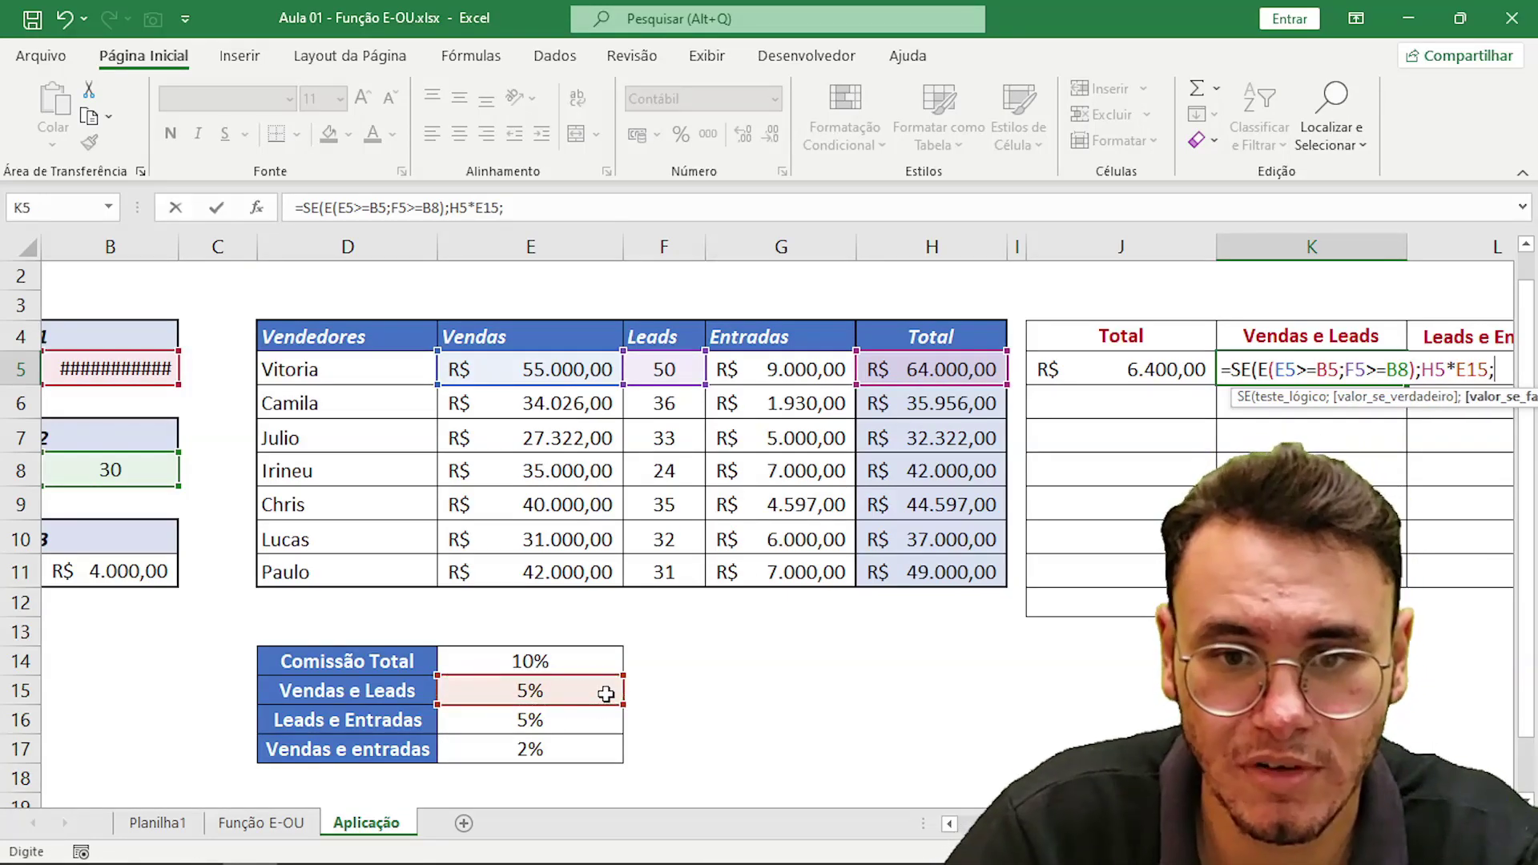
text(0))
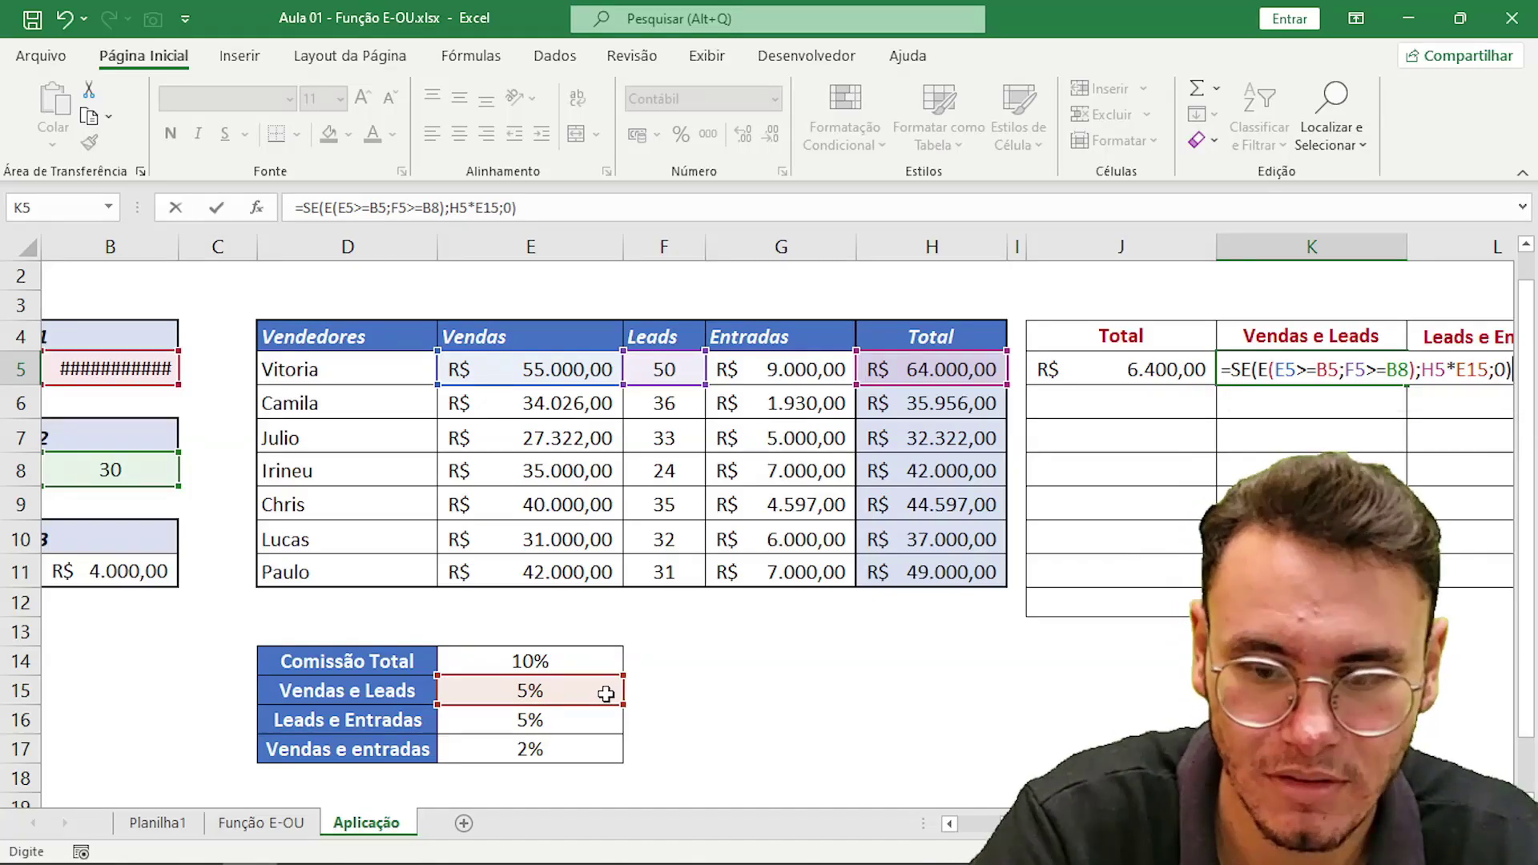
key(Return)
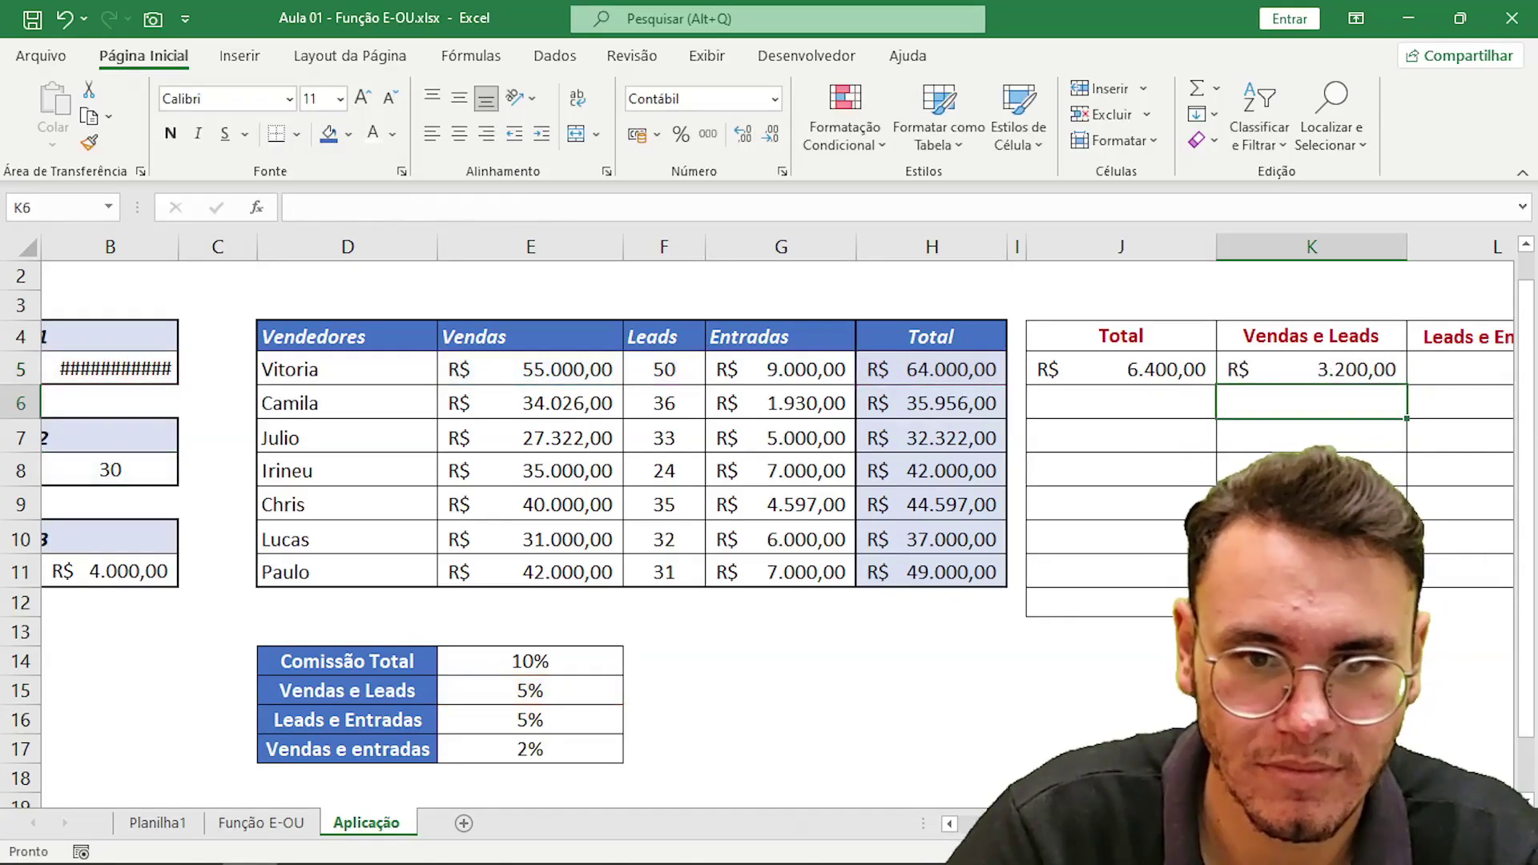
Make the goal references in the J5 commission formula absolute as $B$5, $B$8 and $B$11.
scroll(769, 481, right, 3)
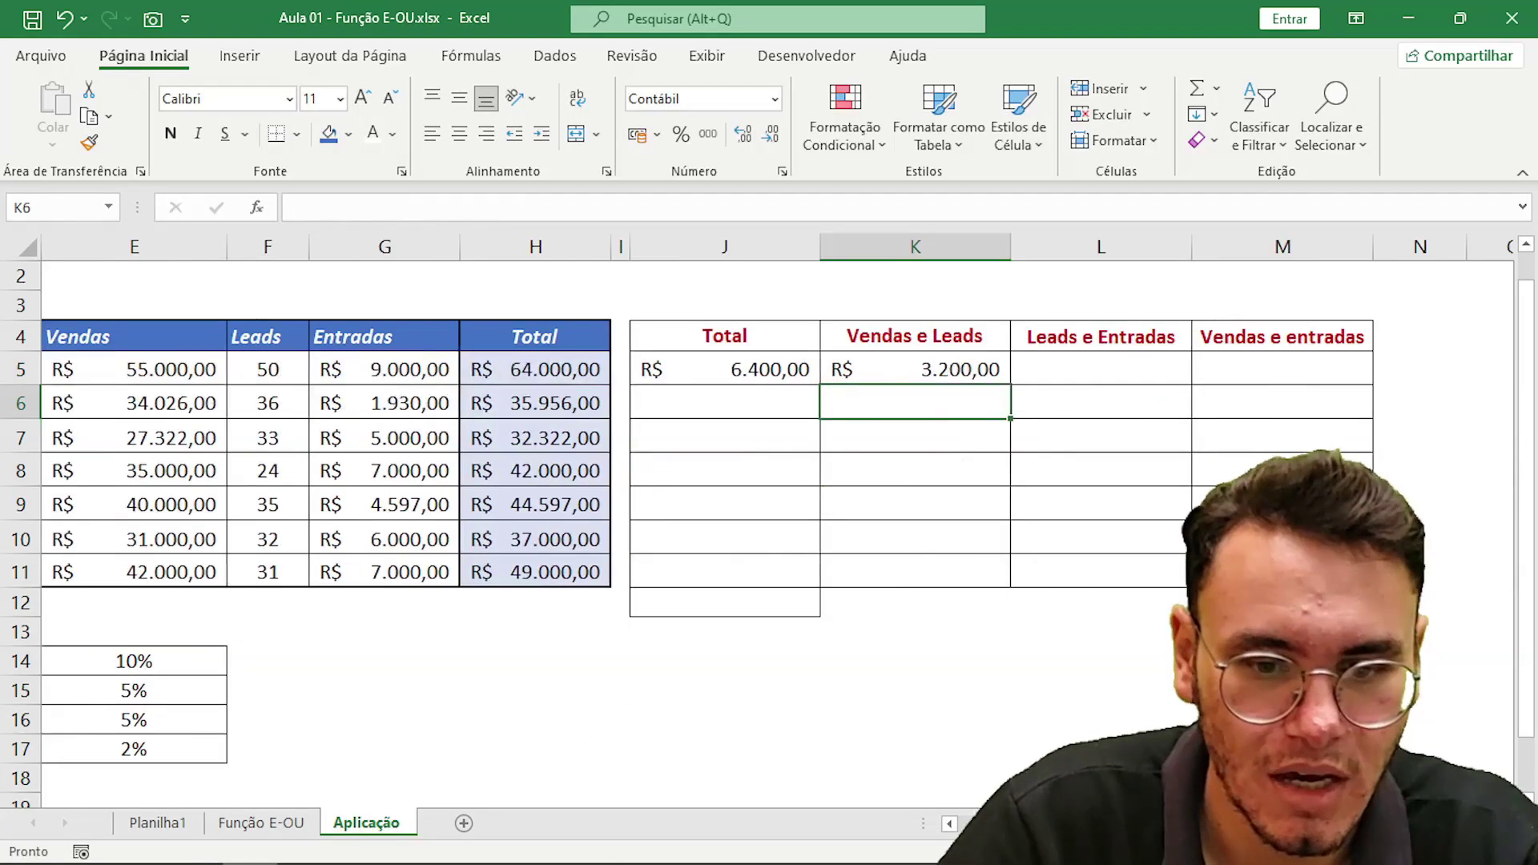
click(953, 370)
click(769, 364)
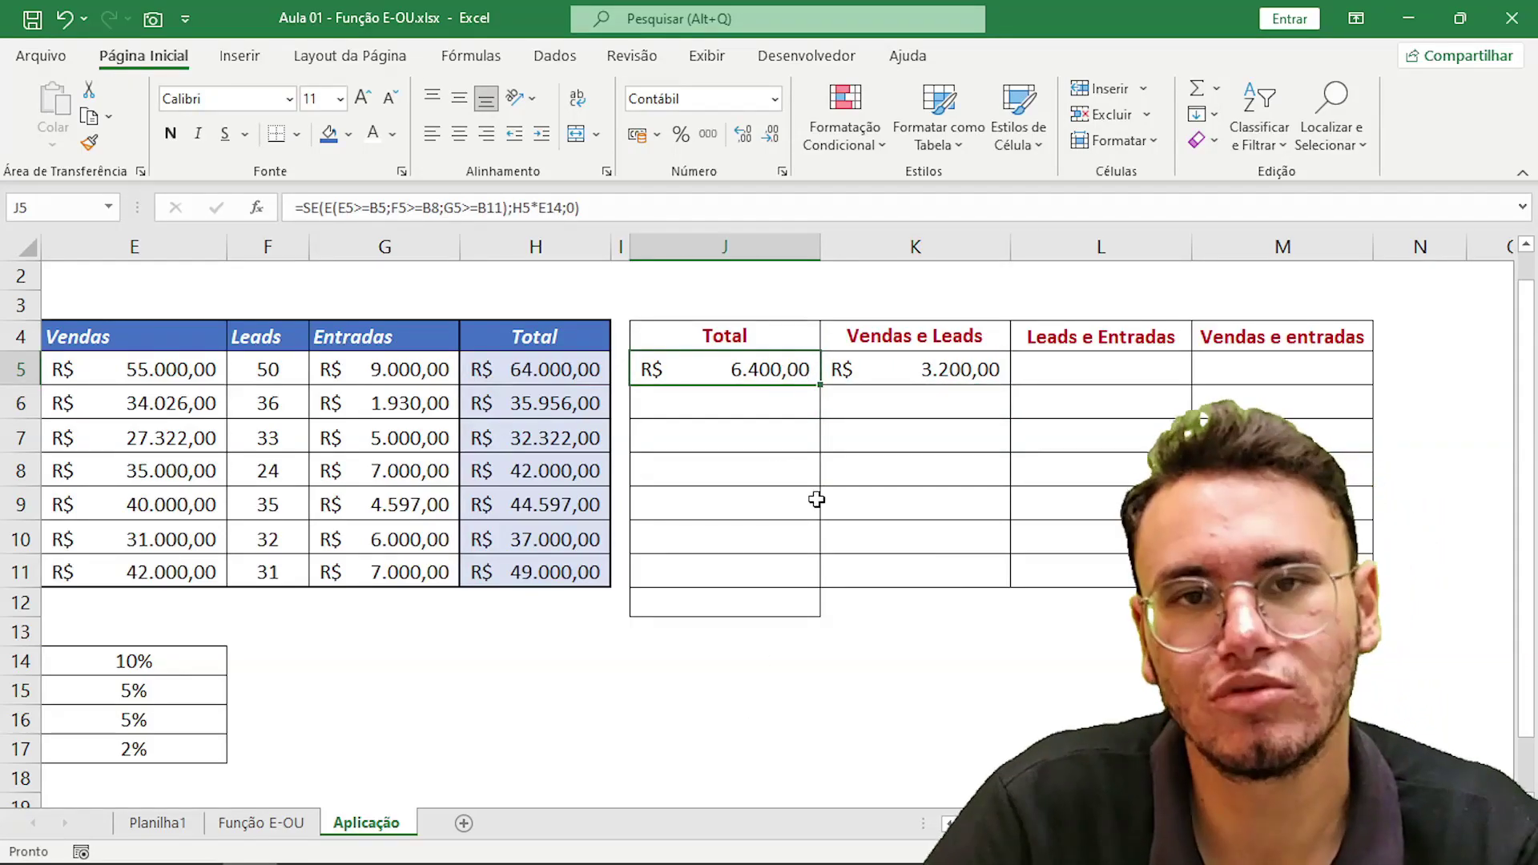
double_click(753, 372)
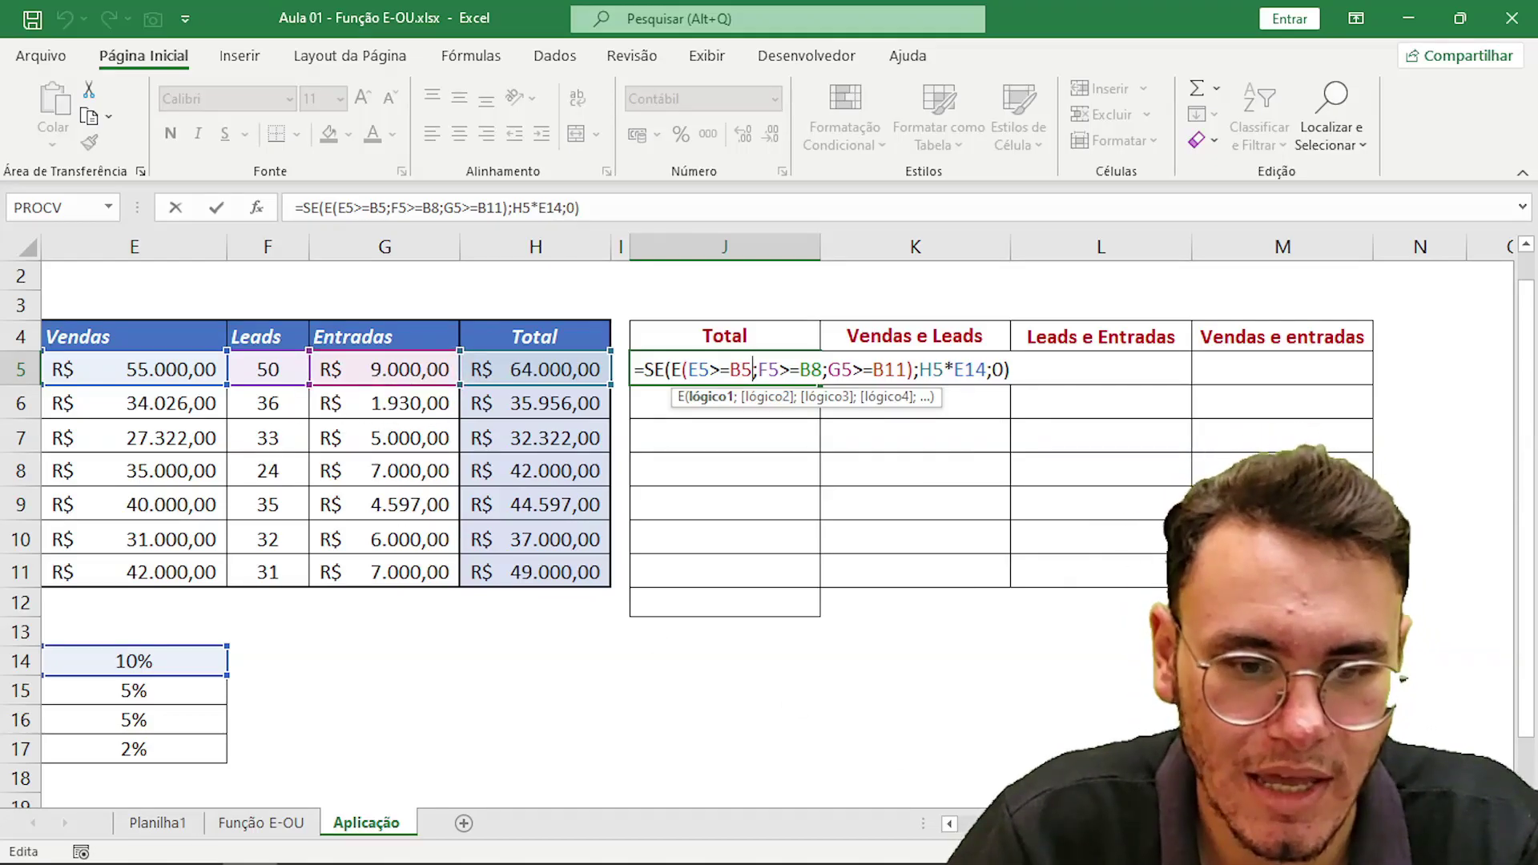
scroll(561, 417, left, 3)
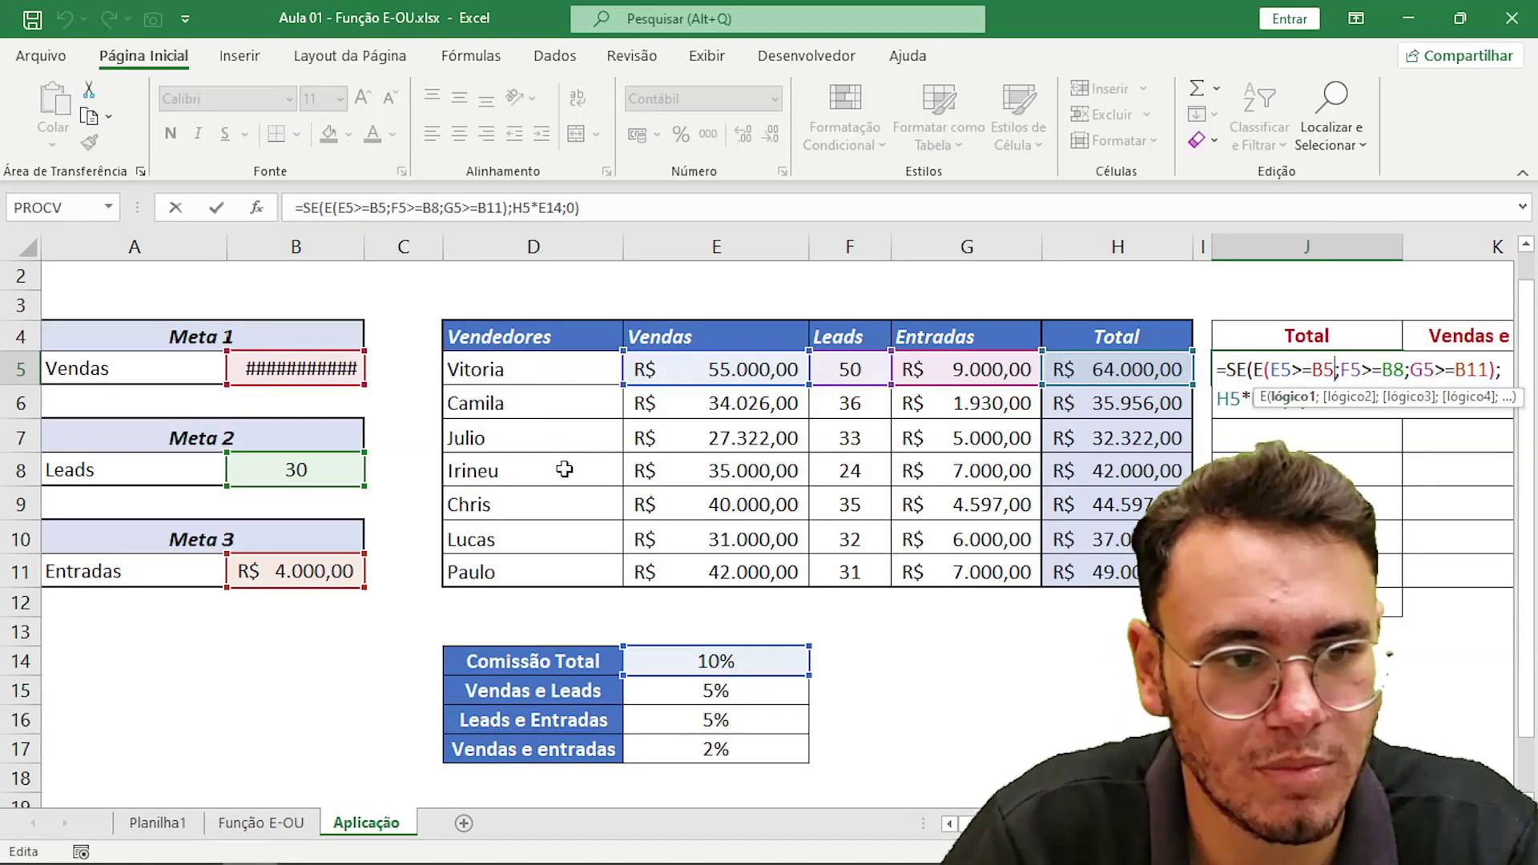
click(1277, 373)
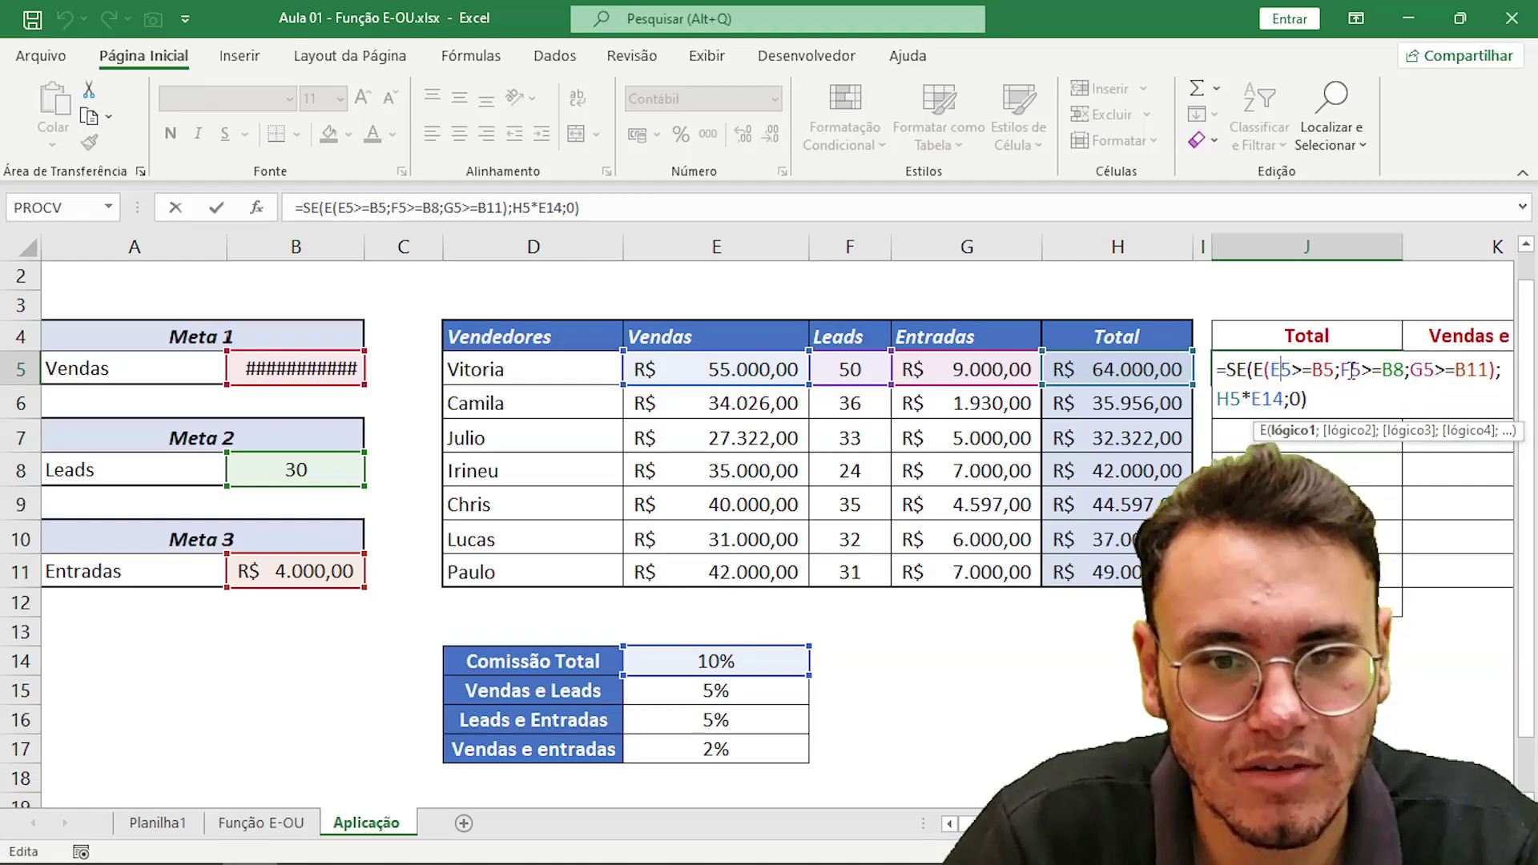
click(1422, 373)
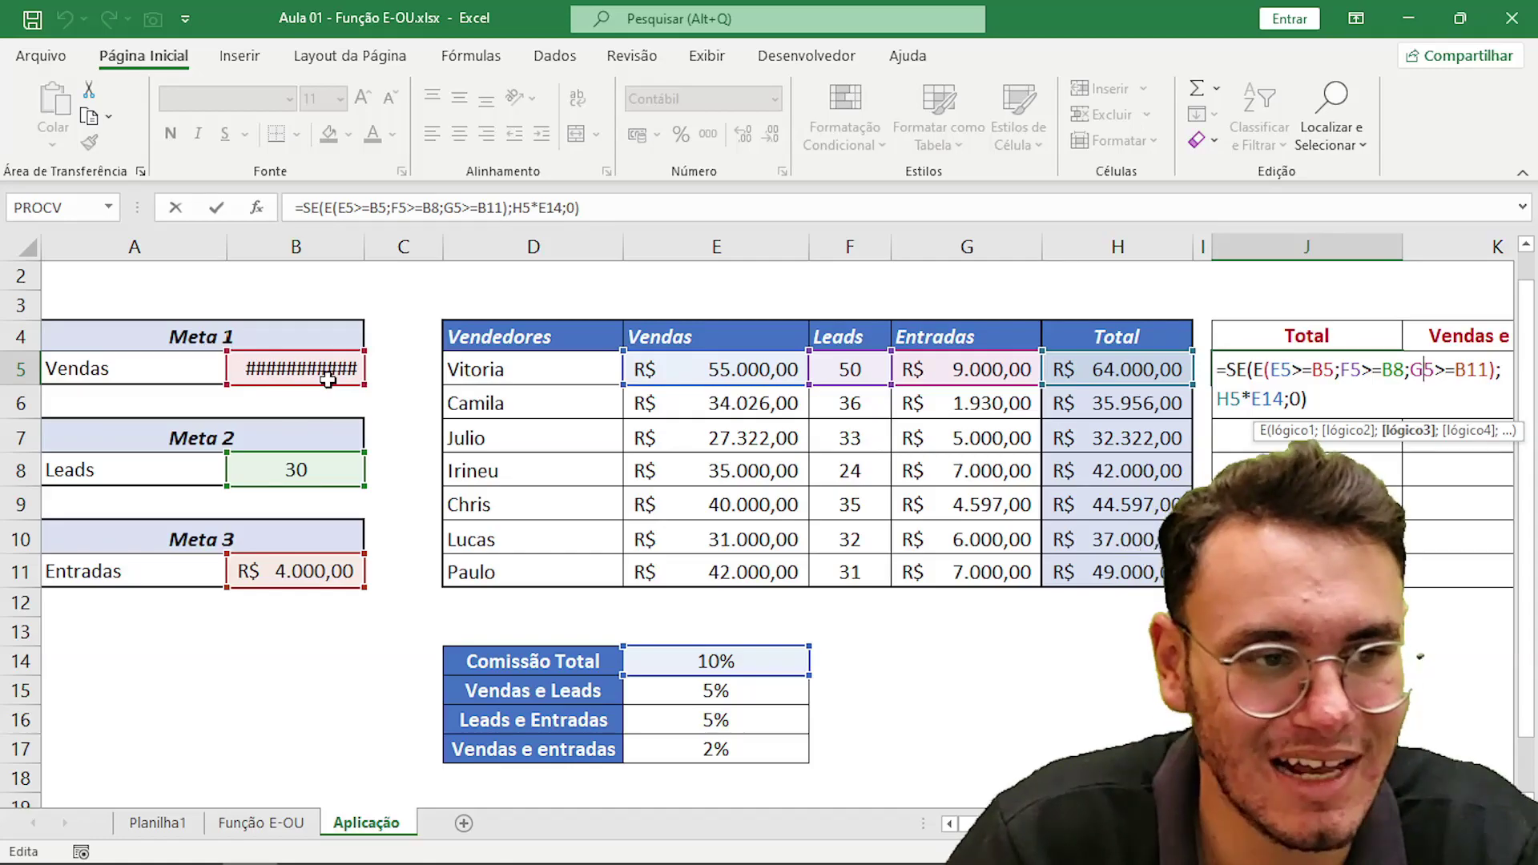
click(1324, 370)
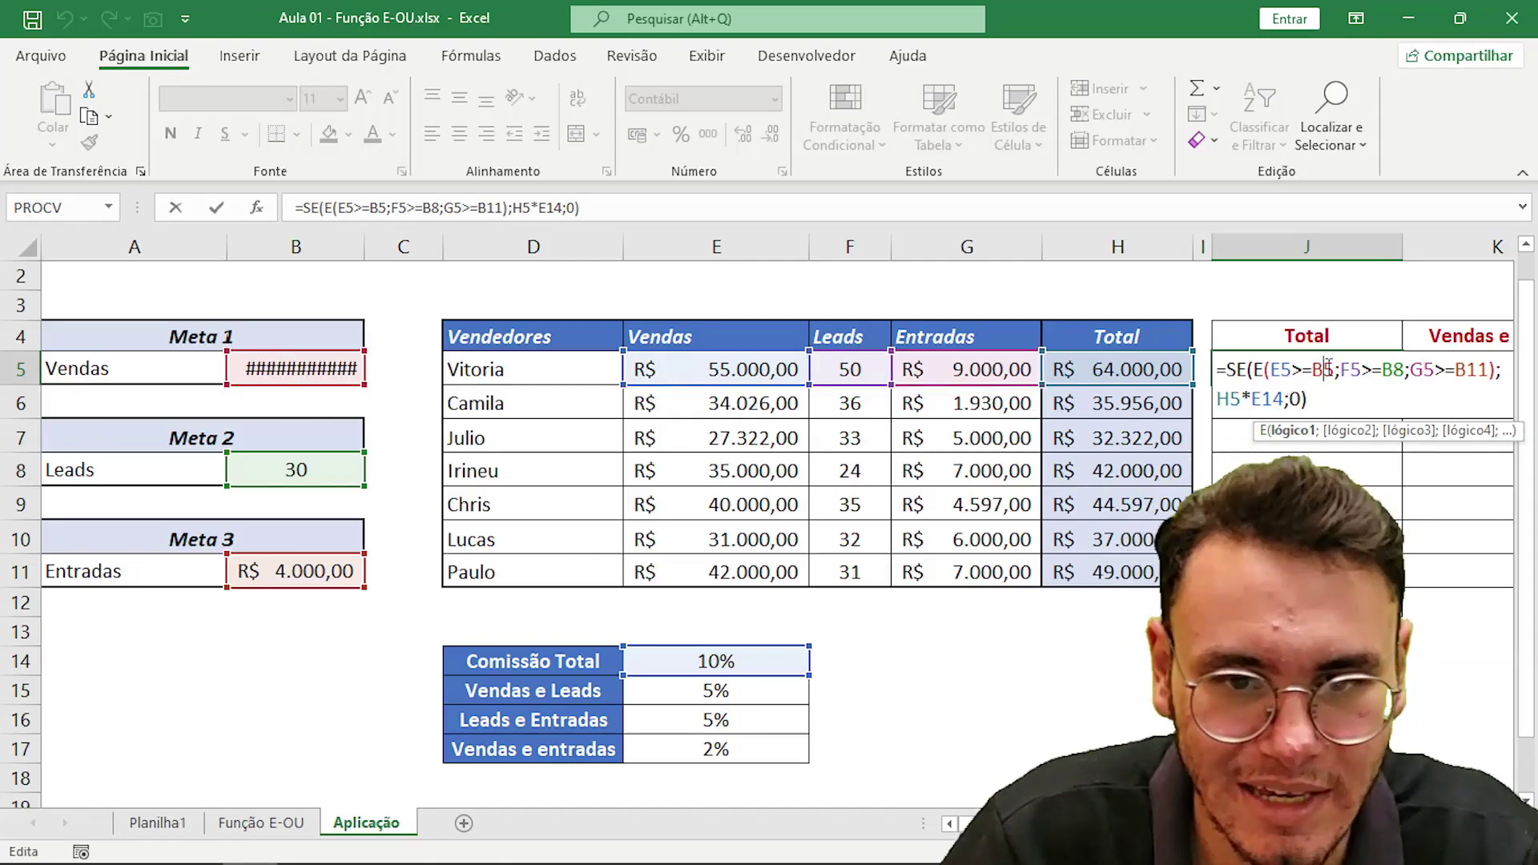
key(F4)
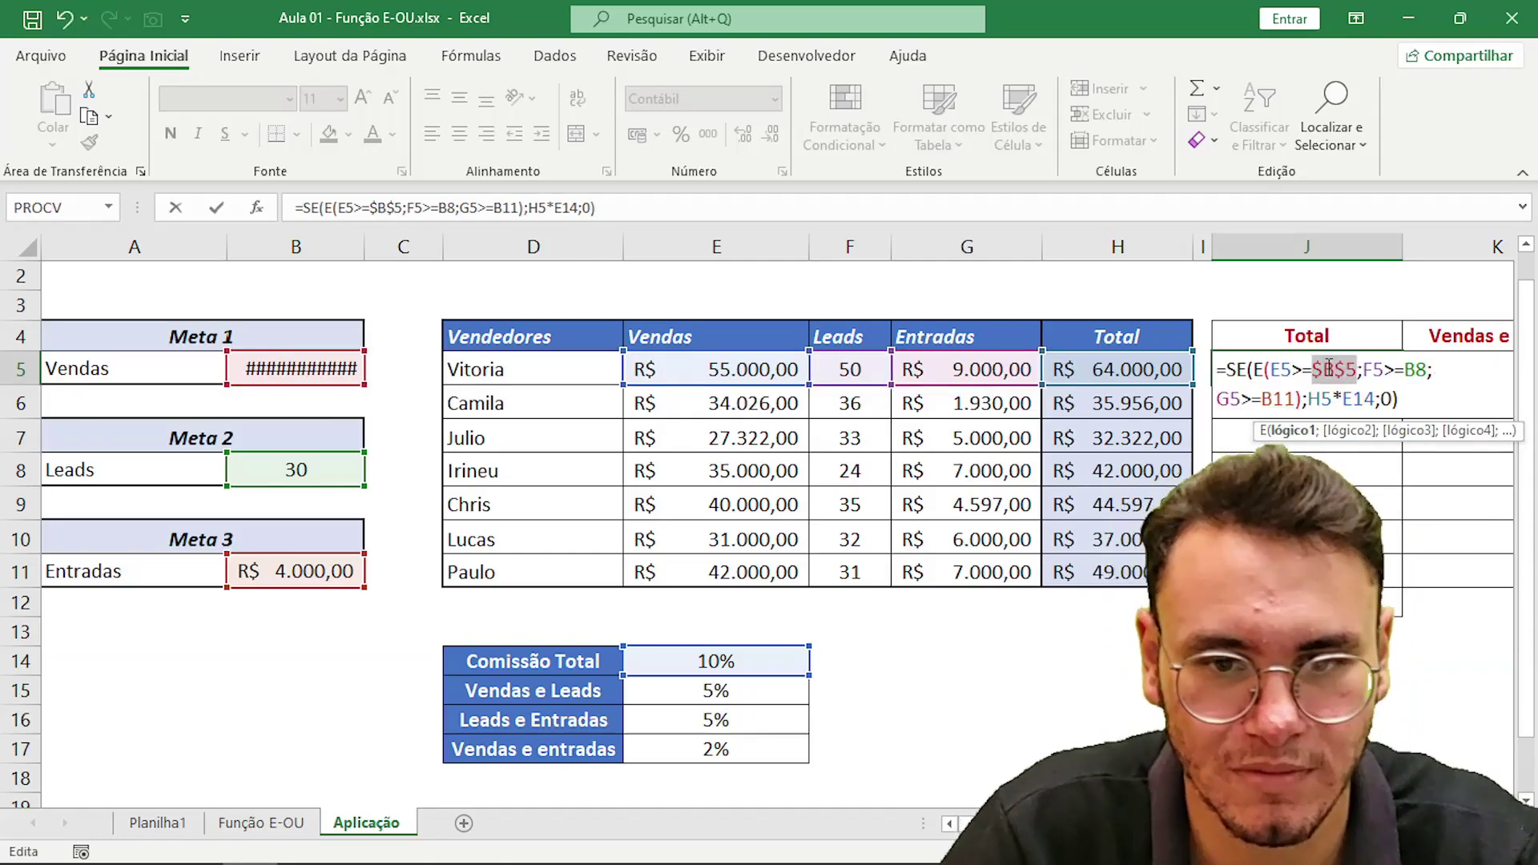
click(1416, 379)
key(F4)
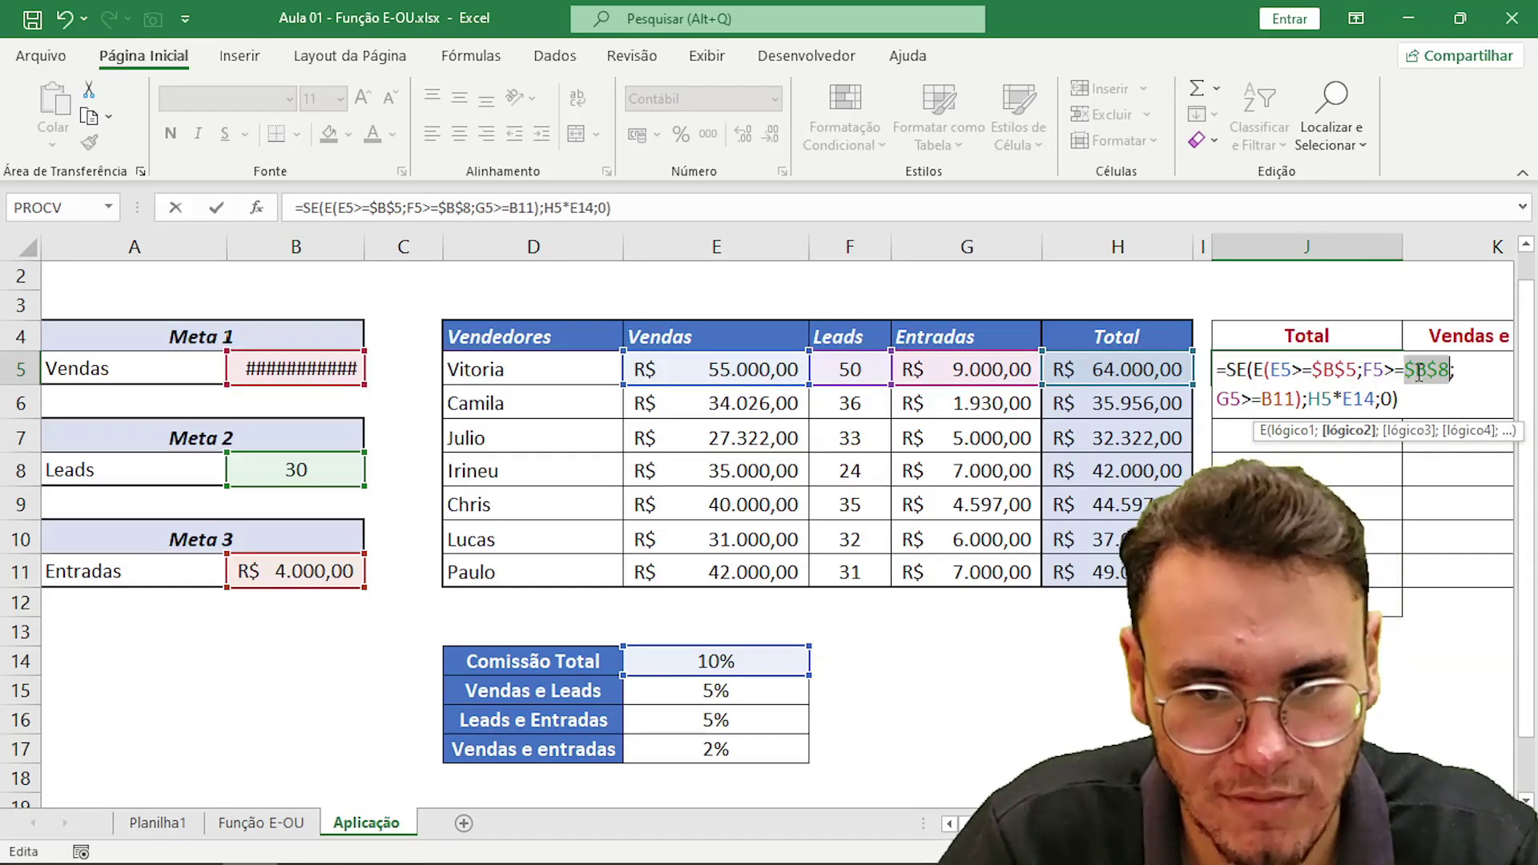
click(1266, 398)
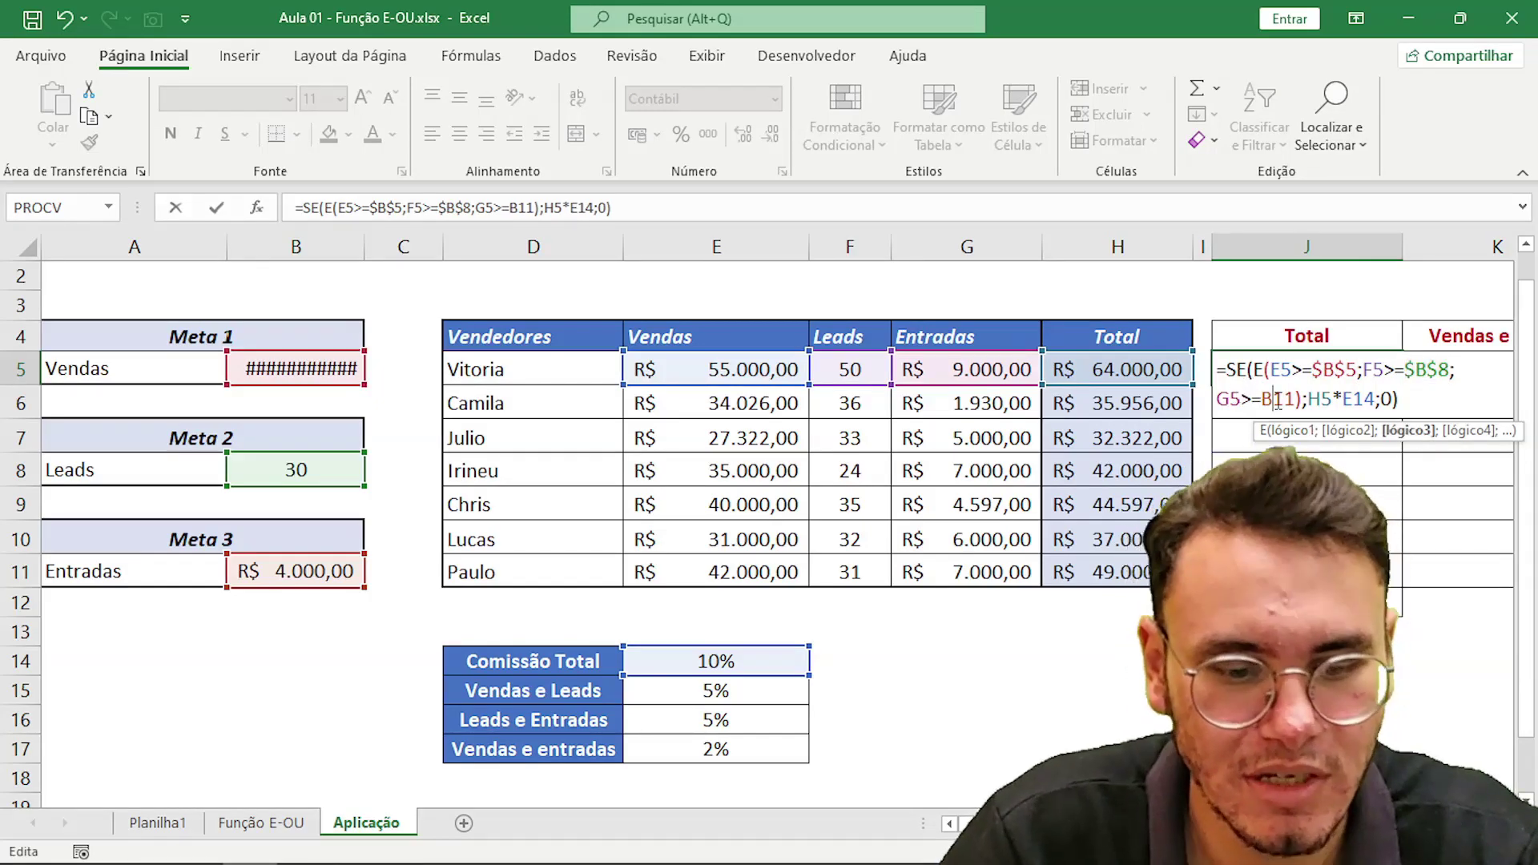
key(F4)
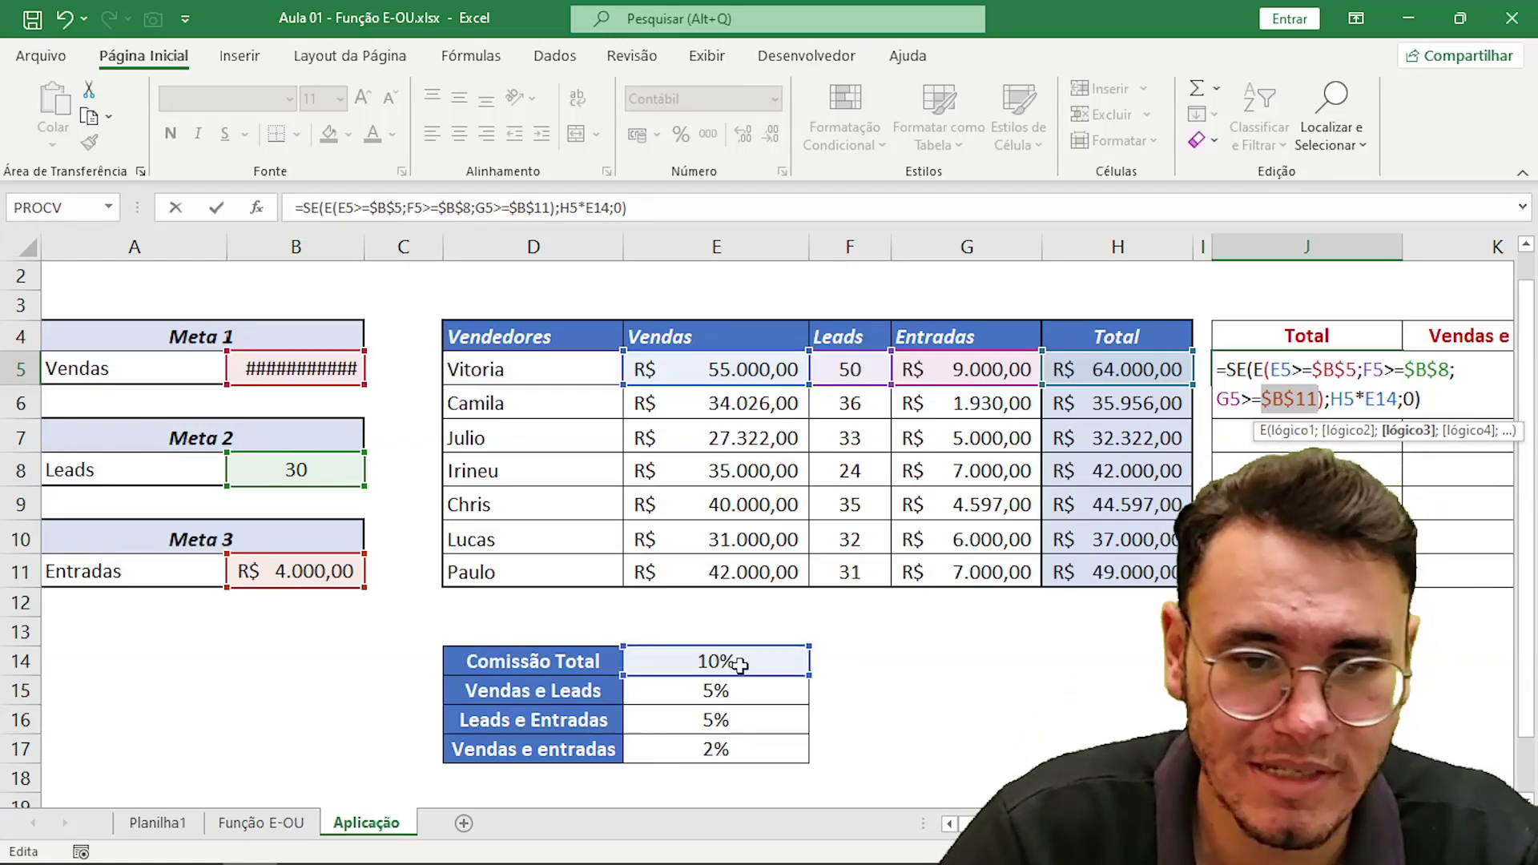
Make the commission rate reference in the J5 formula absolute as $E$14 and commit the formula.
click(1379, 397)
key(F4)
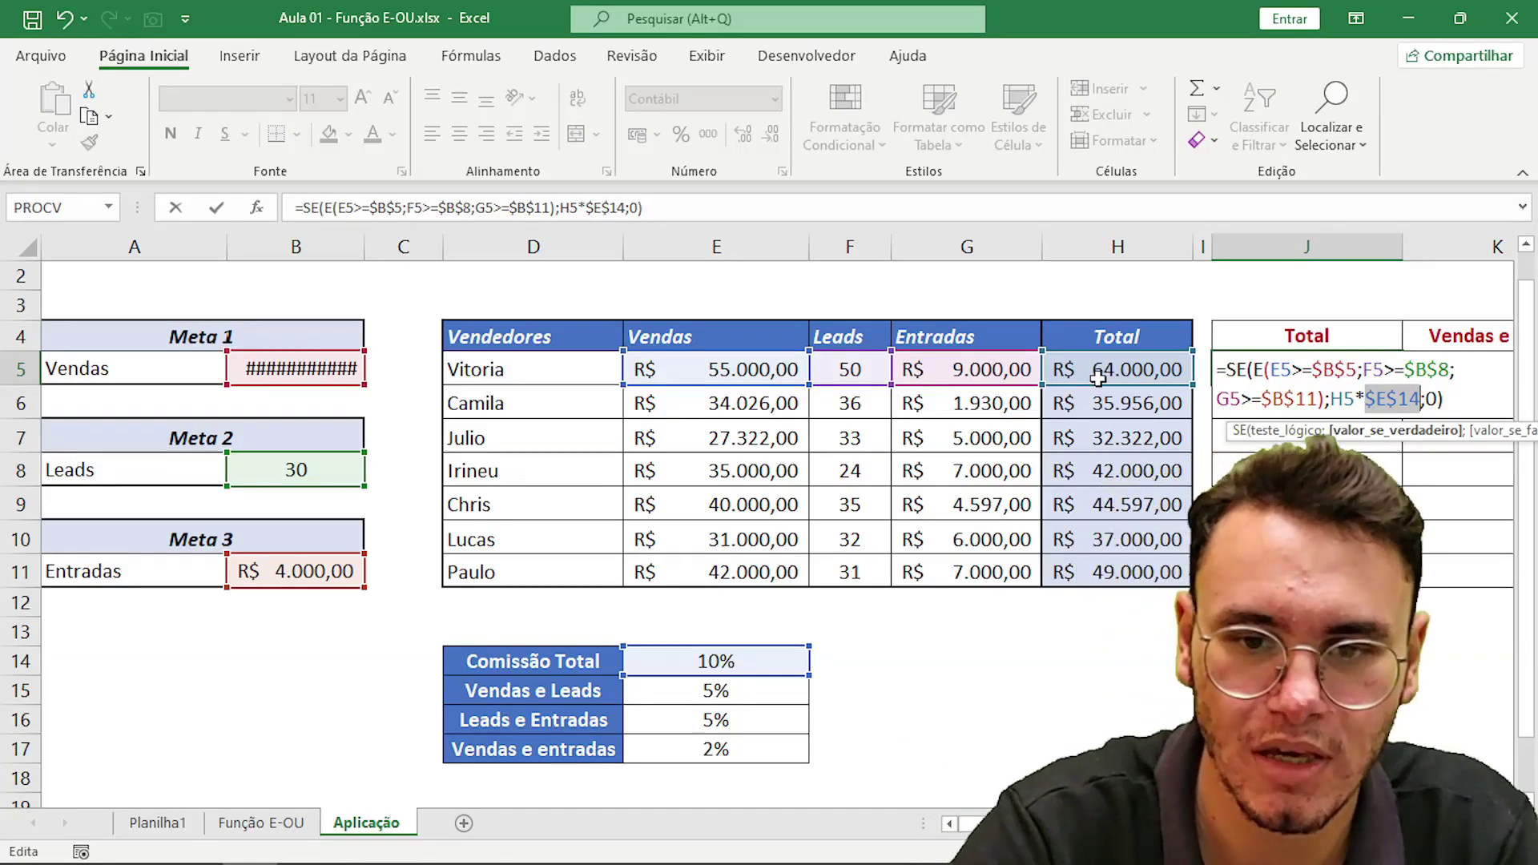
key(Return)
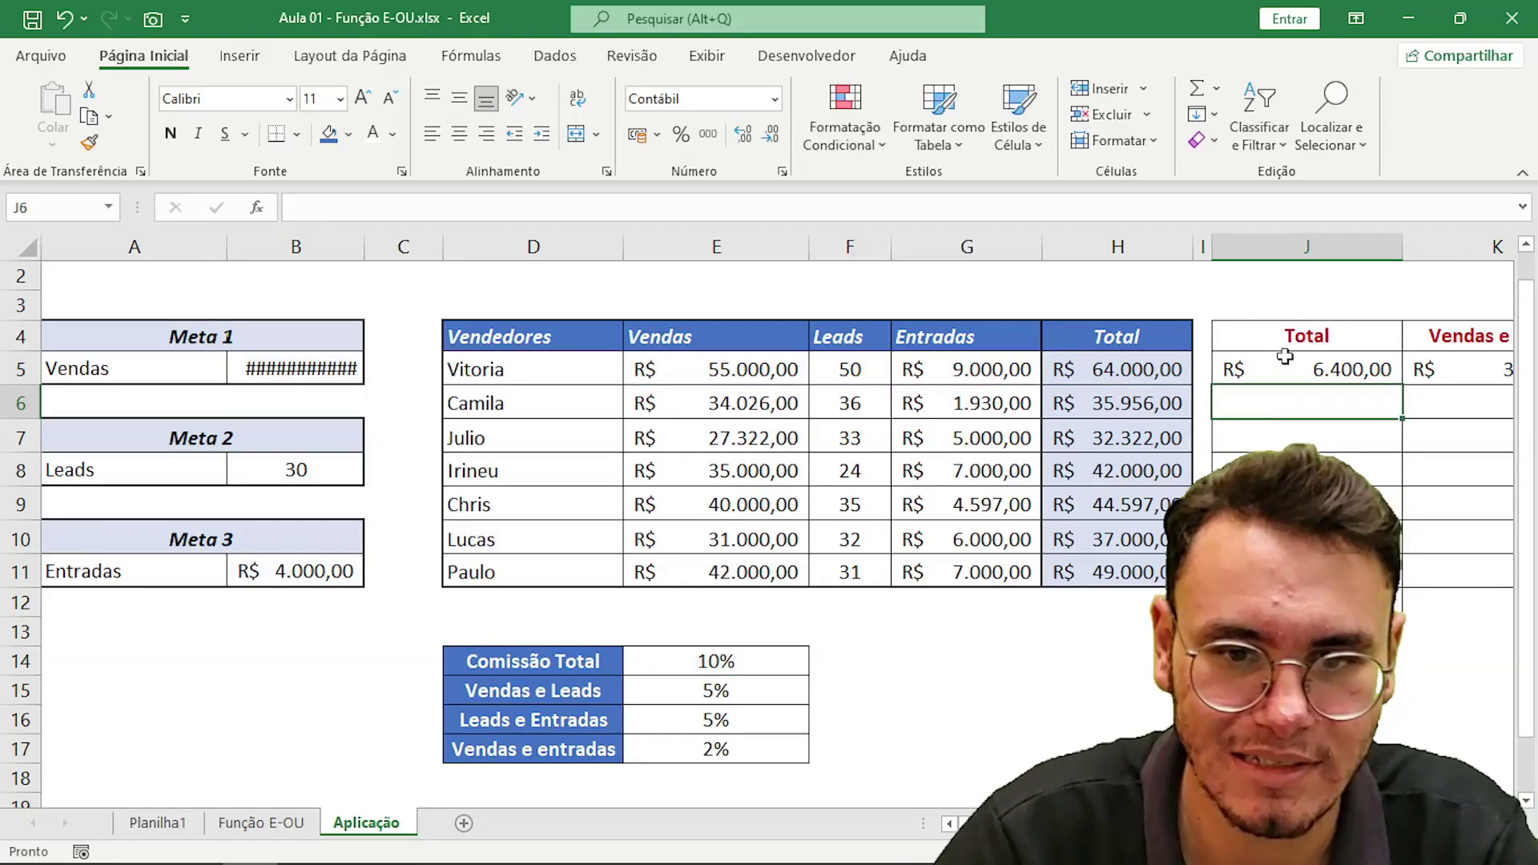
Fill the J5 total commission formula down to J11 for all sellers.
click(1291, 367)
drag(1400, 385, 1398, 573)
click(1314, 538)
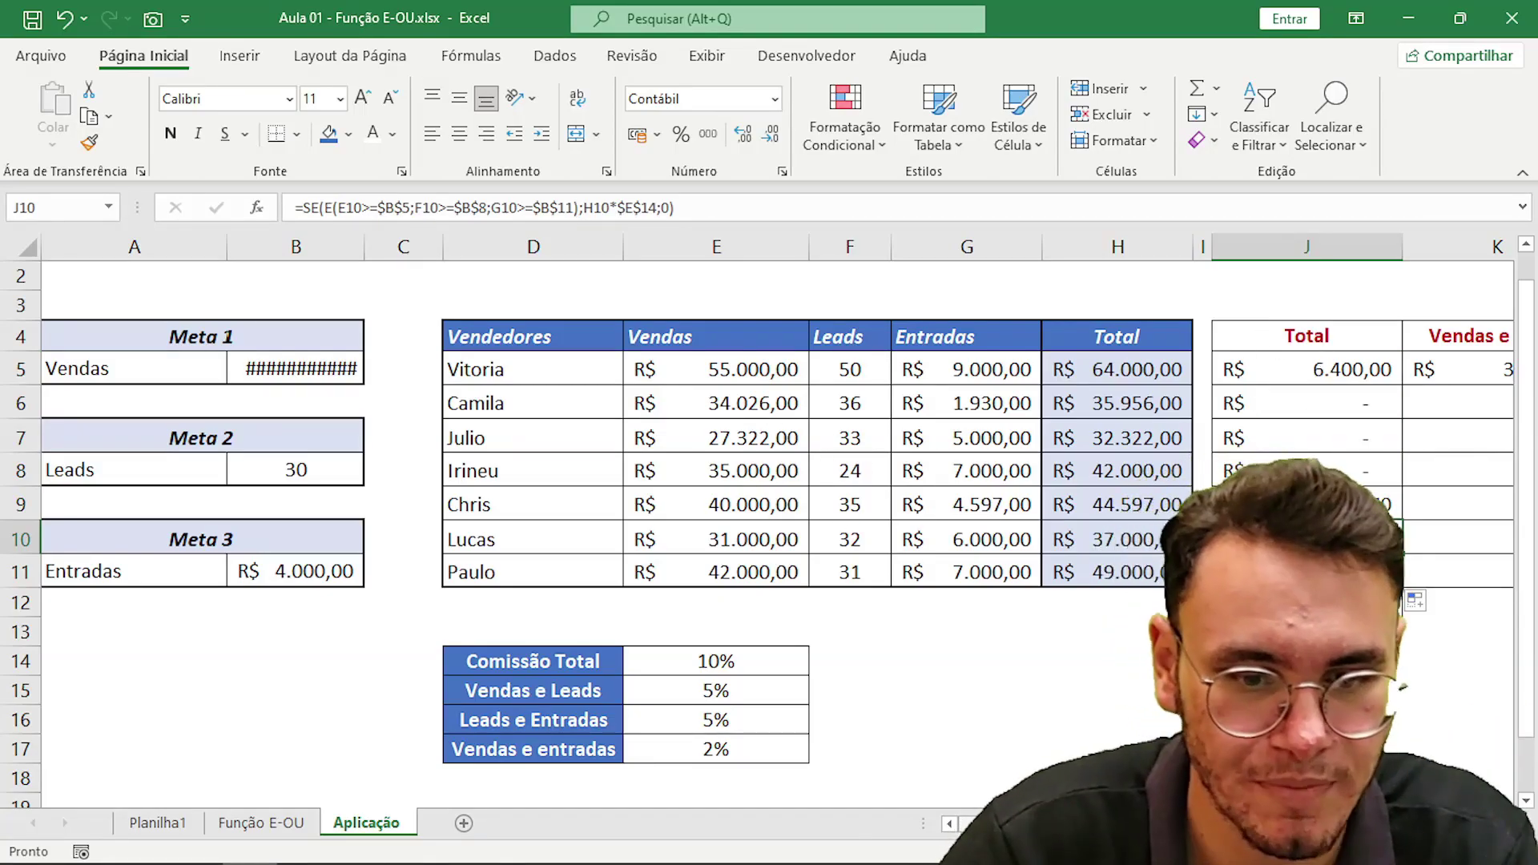
Make the goal and rate references in the K5 formula absolute as $B$5, $B$8 and $E$15, and commit it.
scroll(777, 513, right, 2)
double_click(1232, 383)
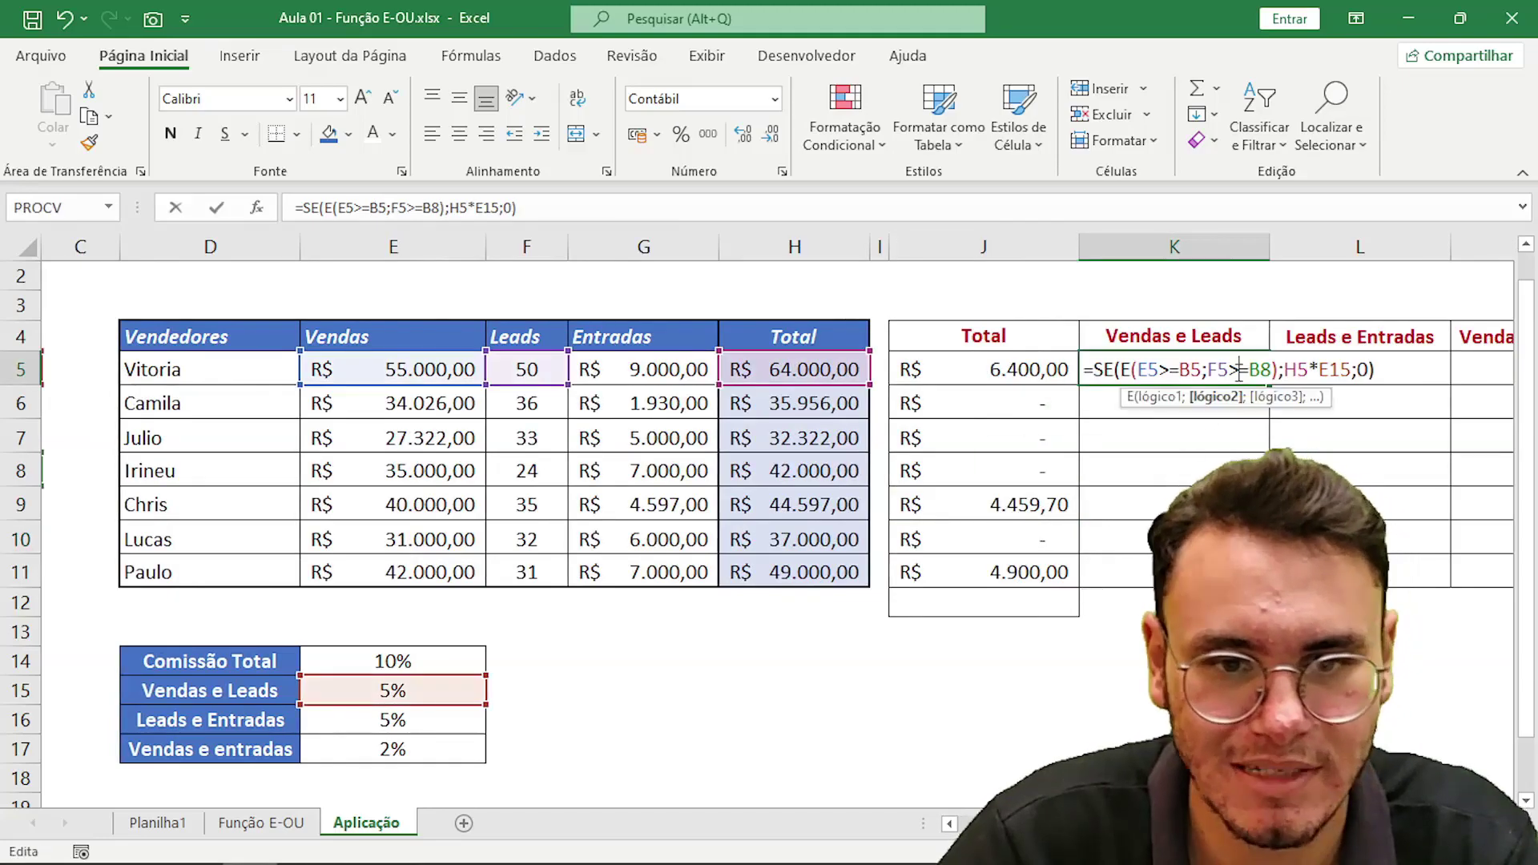
click(1163, 366)
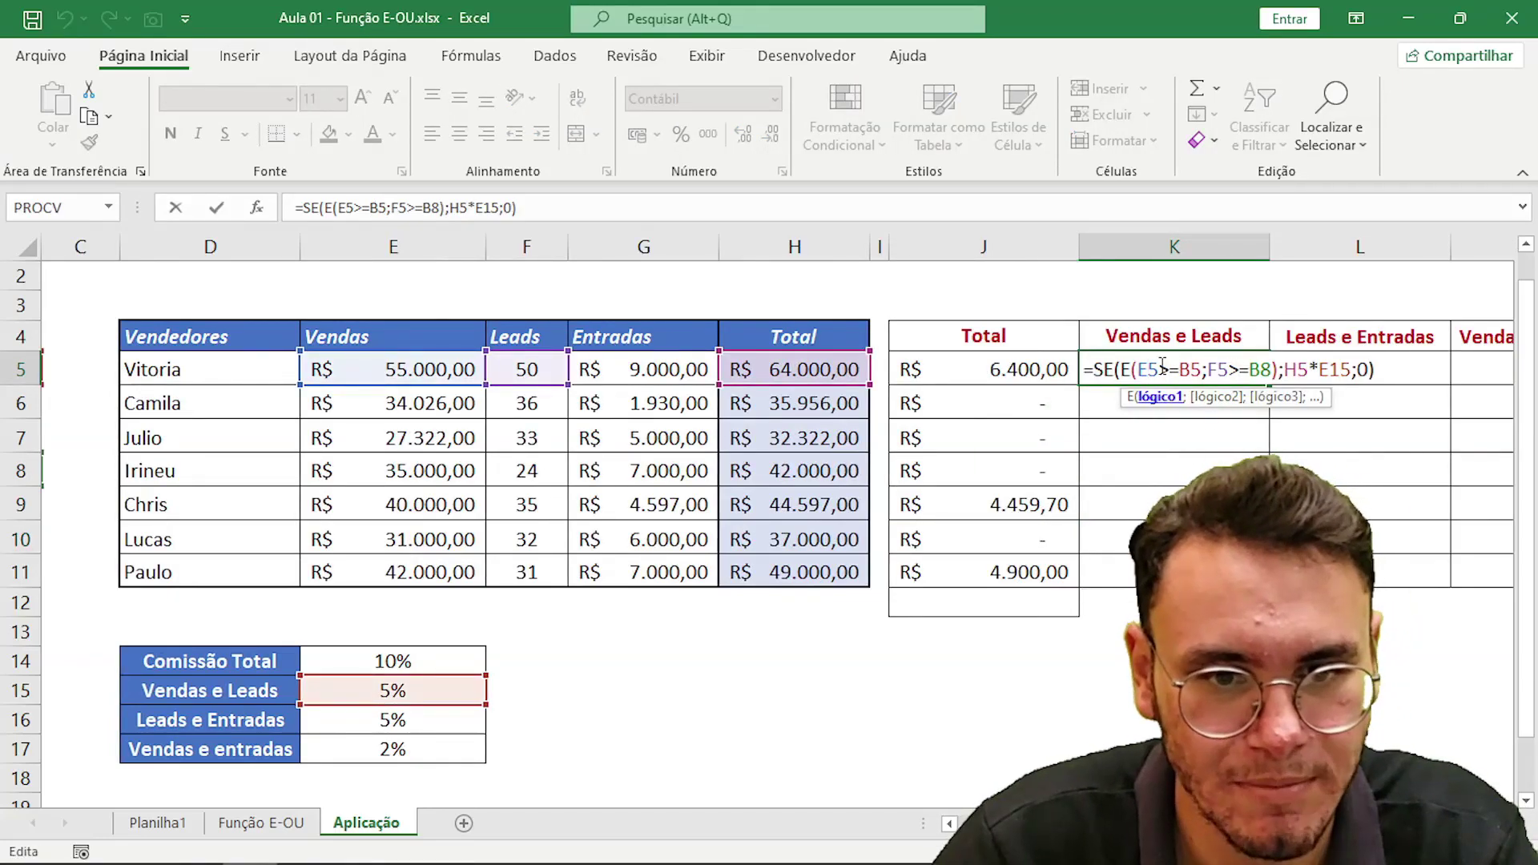
click(1194, 370)
key(F4)
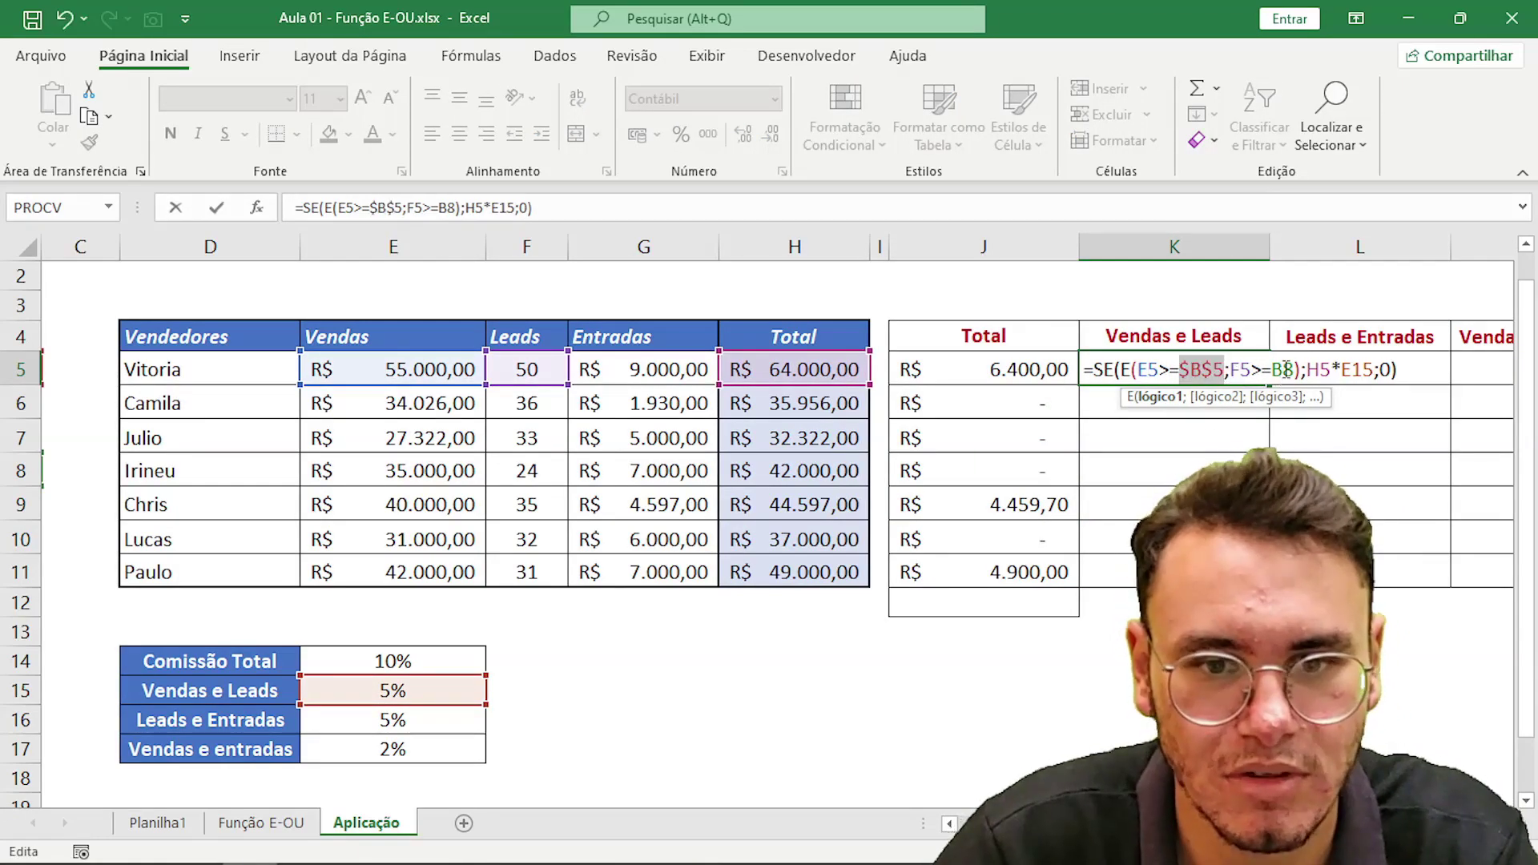
click(1256, 371)
key(F4)
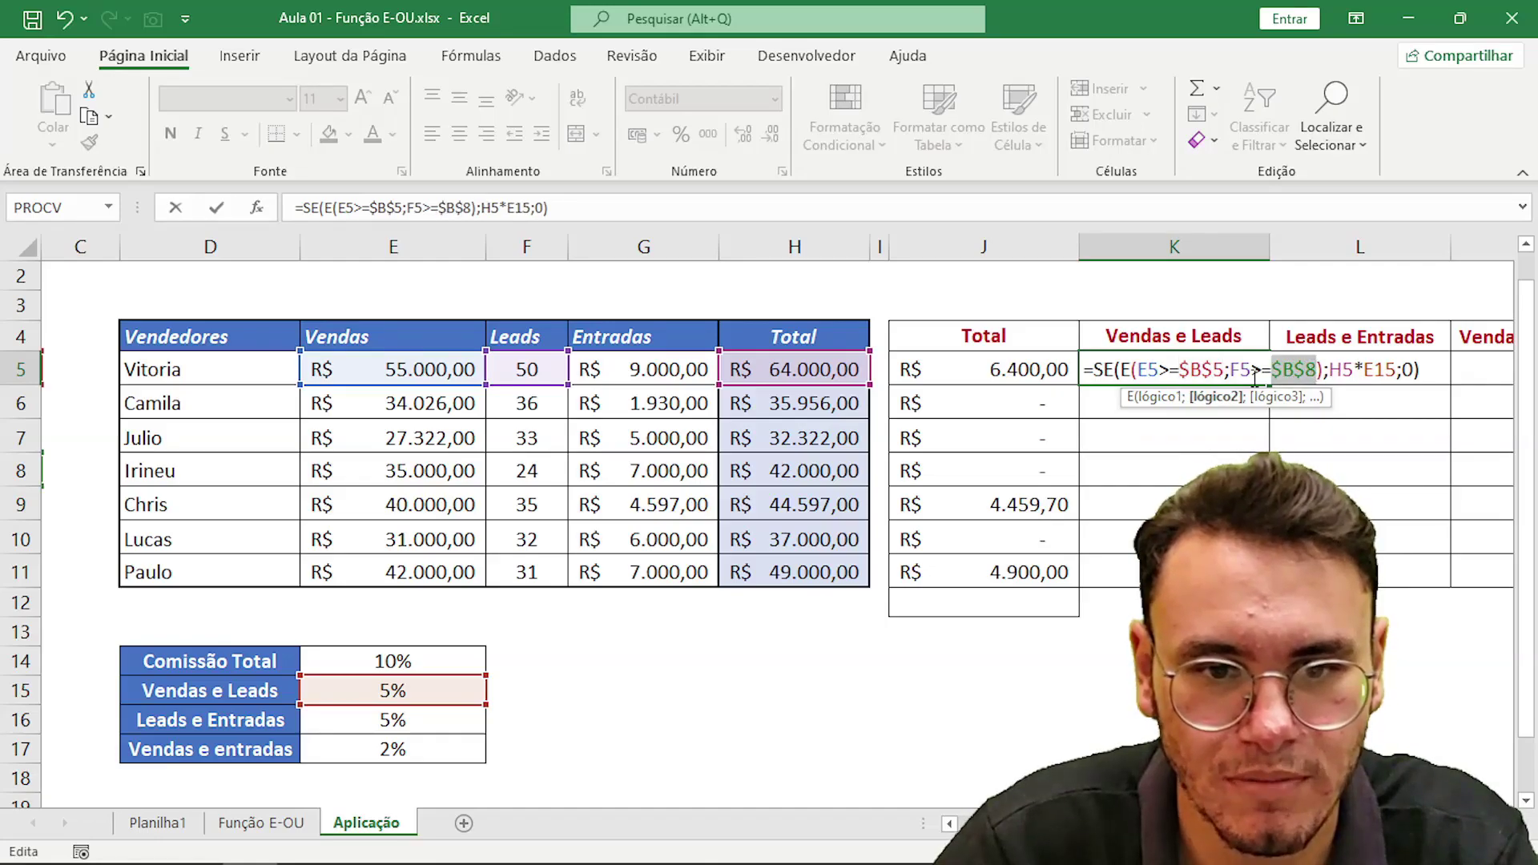
click(1386, 370)
key(F4)
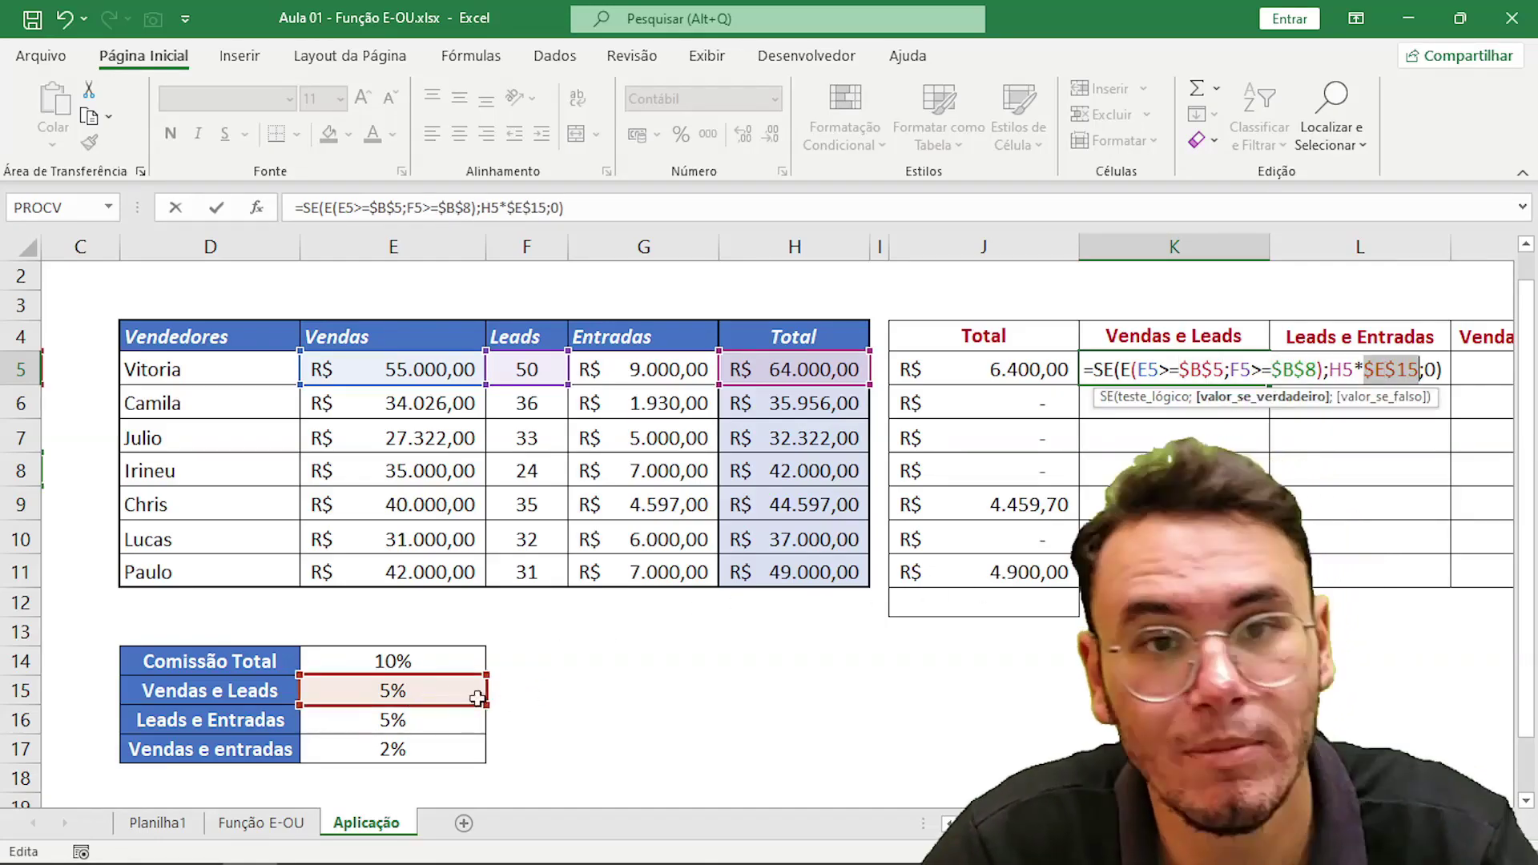
key(ctrl+Return)
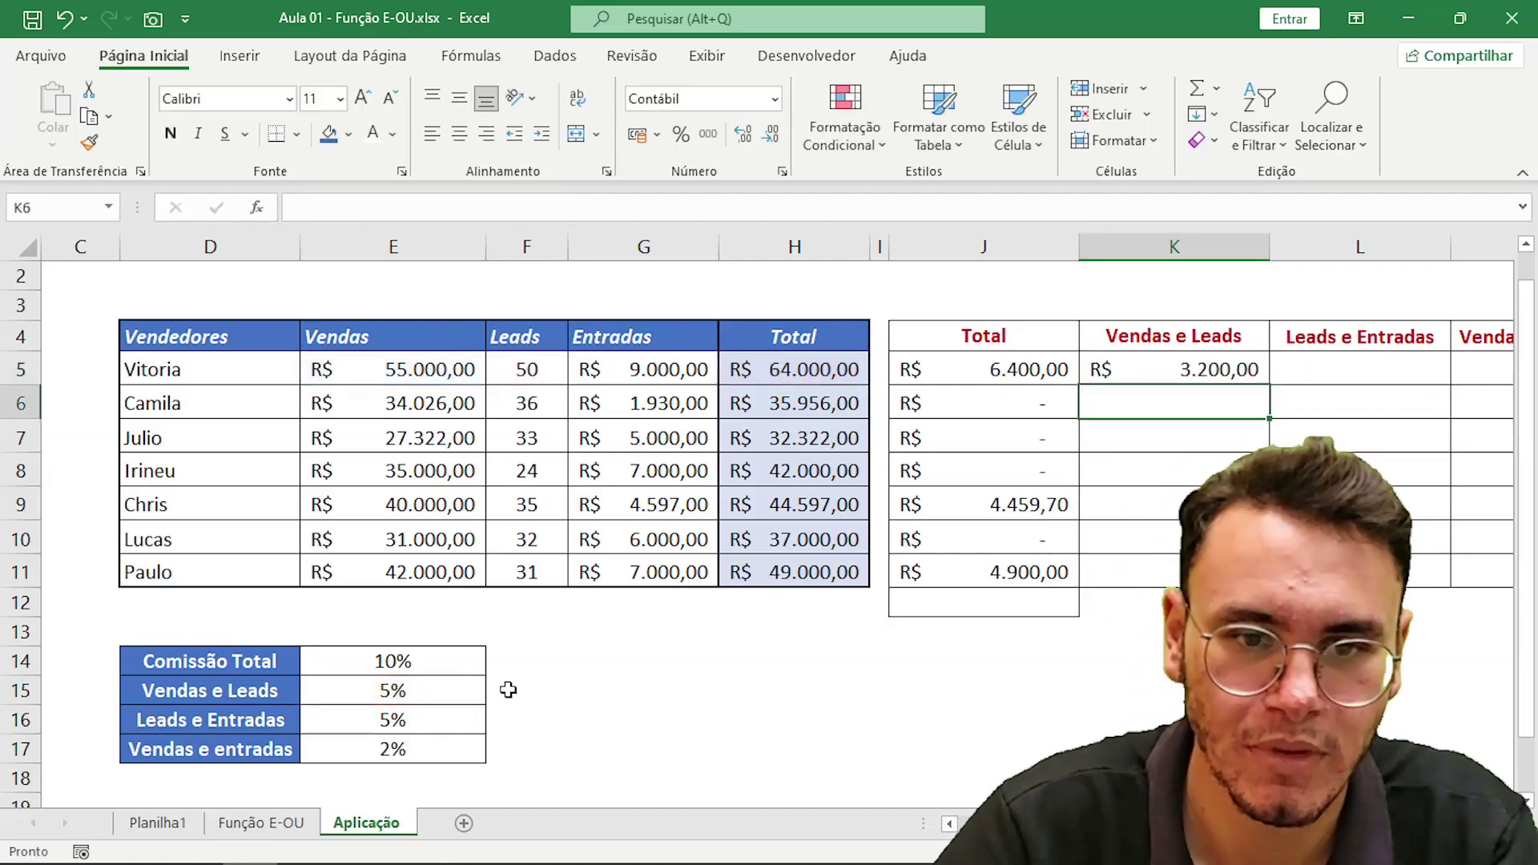
Fill the K5 Vendas e Leads commission formula down to K11 for all sellers.
drag(1270, 385, 1250, 574)
click(1196, 429)
click(1017, 373)
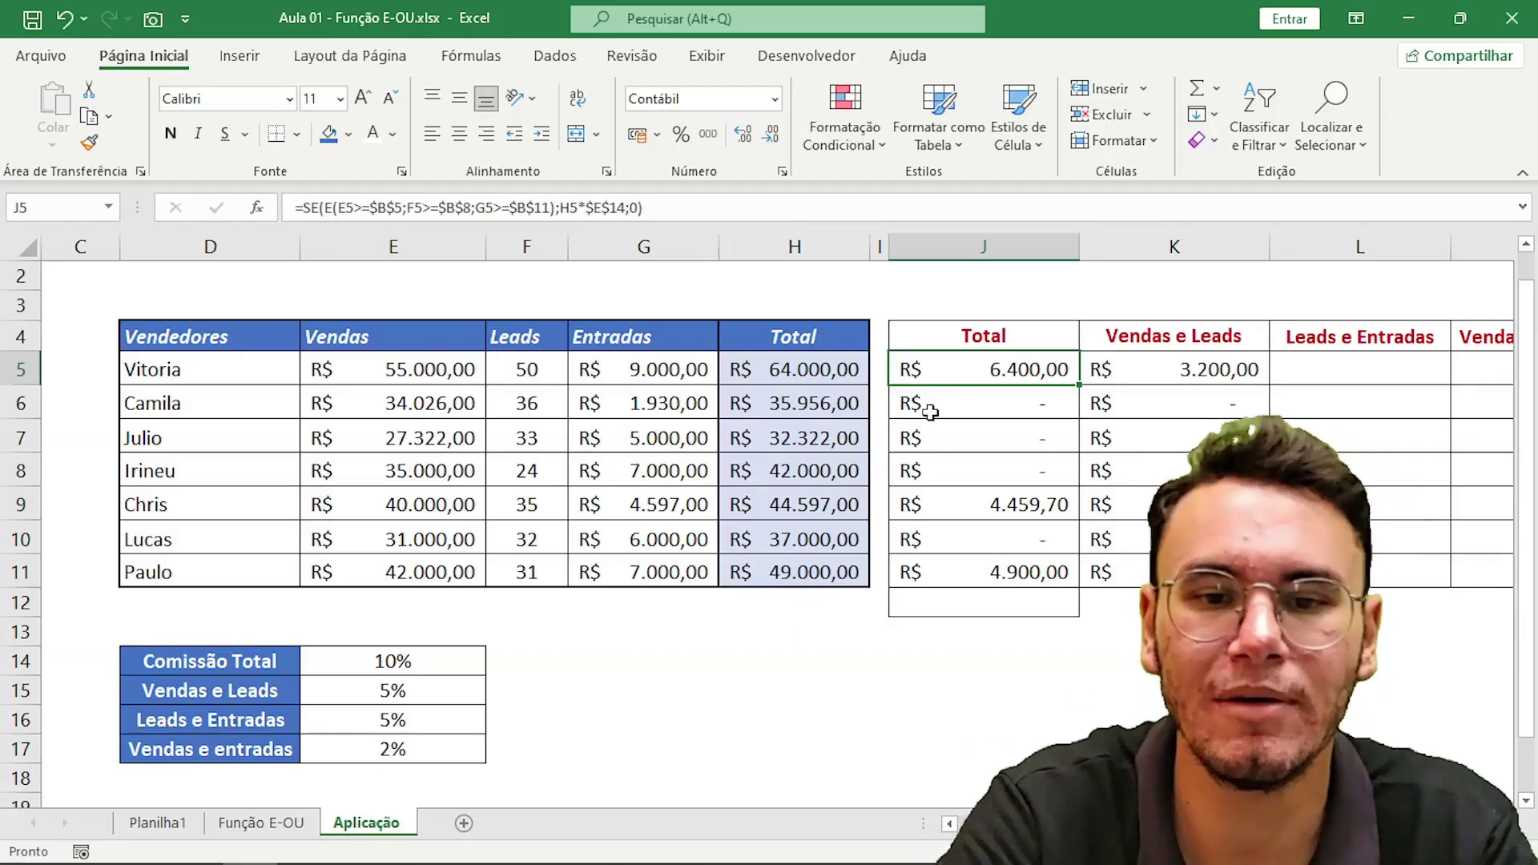
drag(1401, 385, 1154, 358)
click(1236, 374)
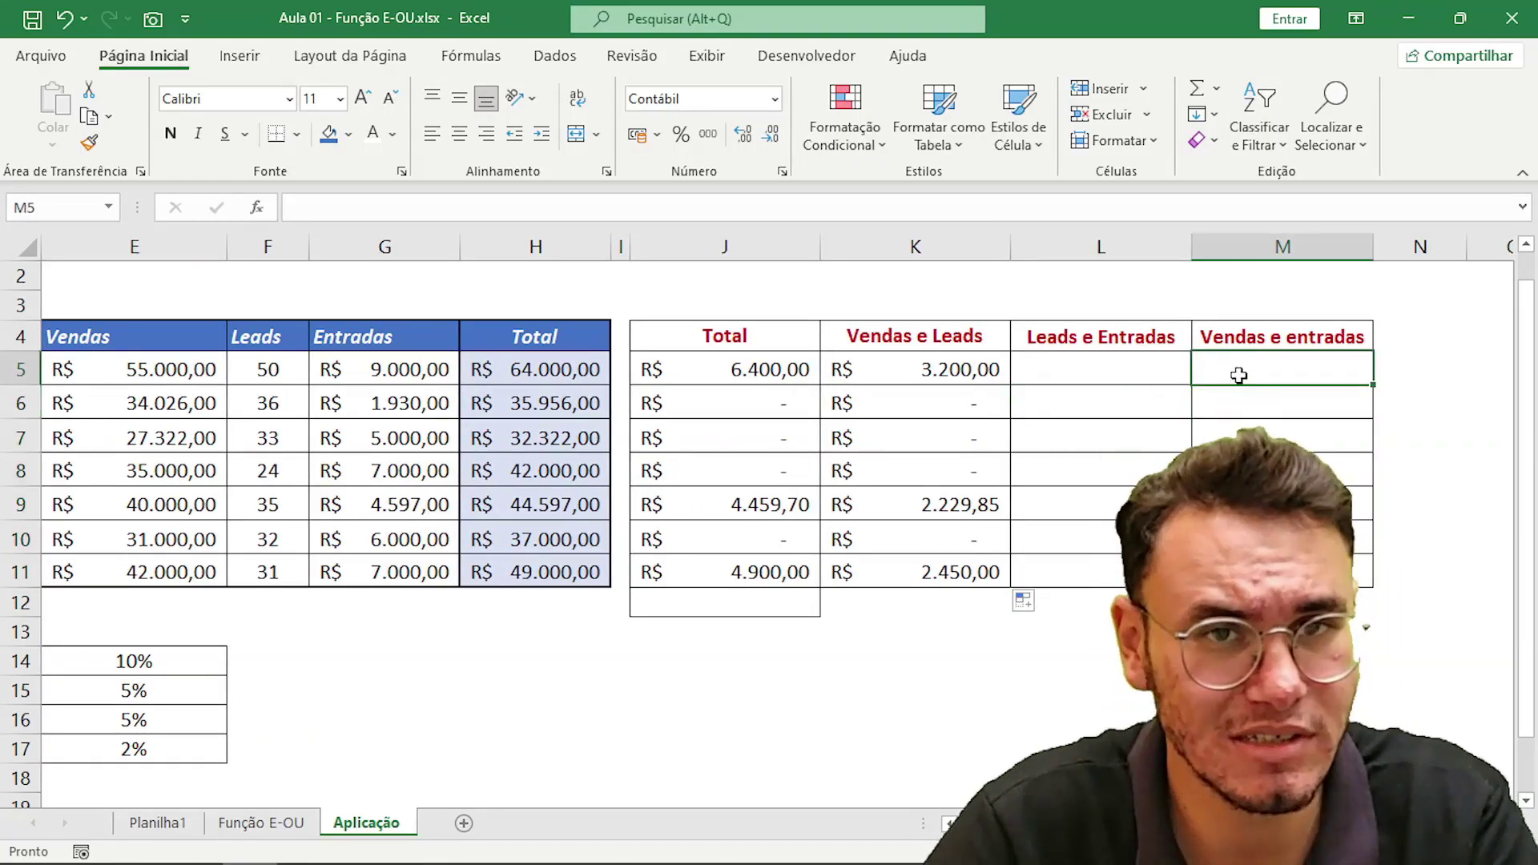
click(1143, 373)
Widen column B so the Meta 1 sales goal in B5 fits in its cell.
scroll(1202, 436, left, 3)
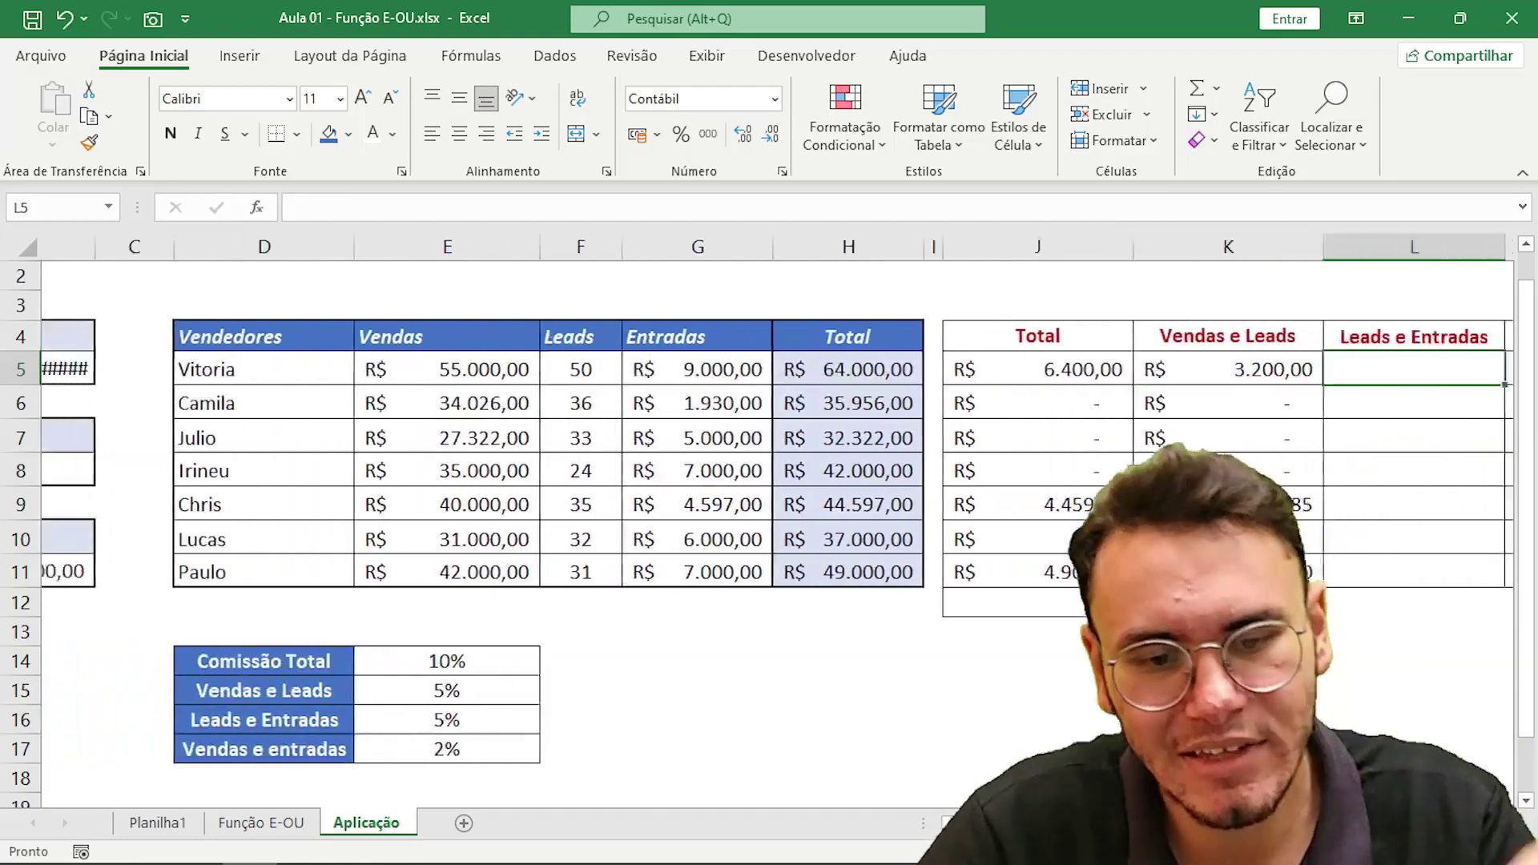
click(1304, 430)
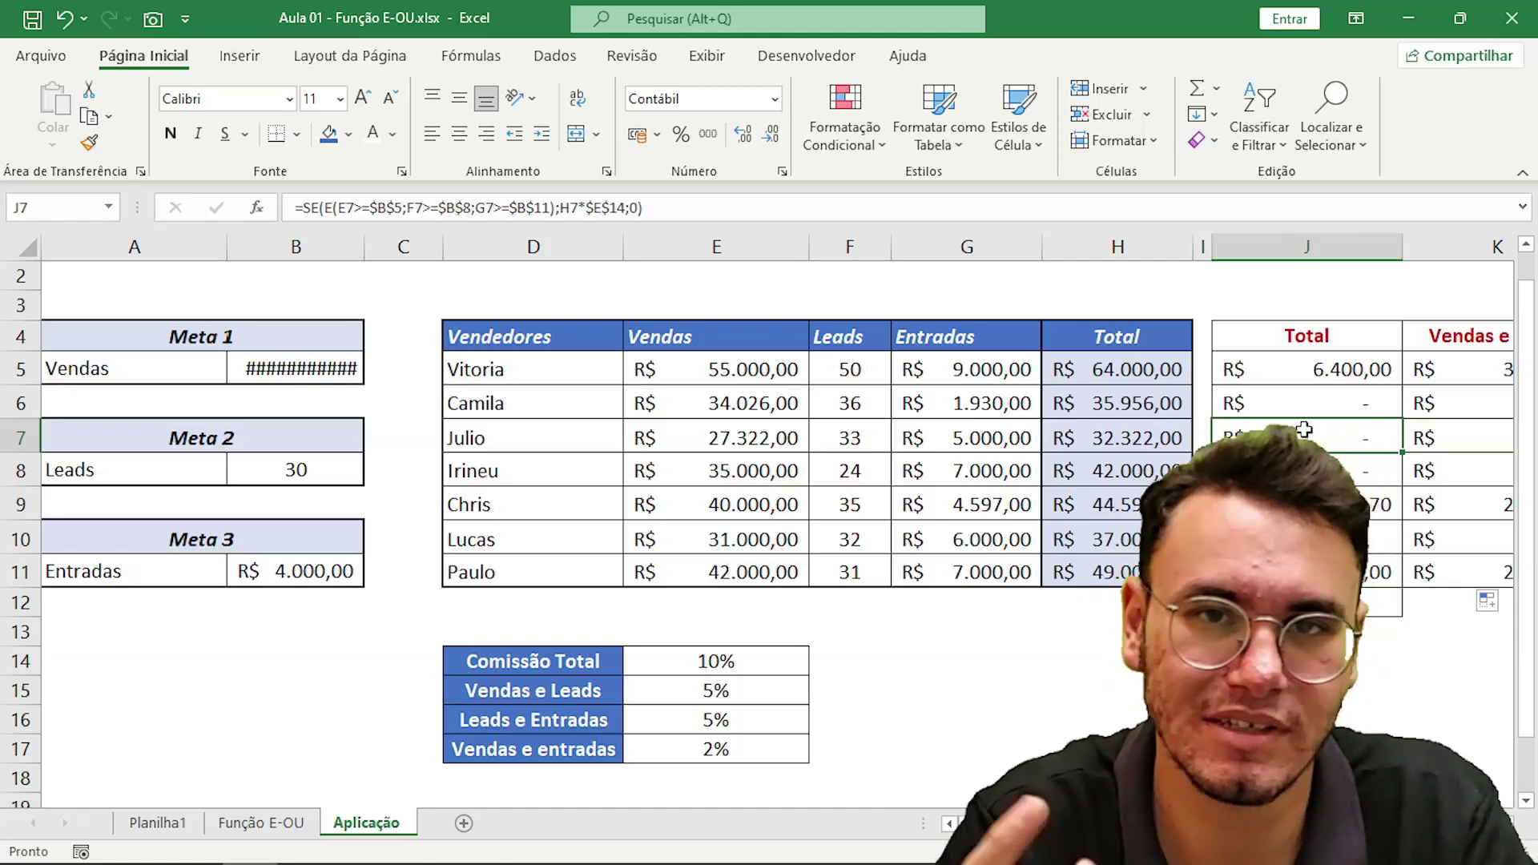
drag(364, 247, 398, 247)
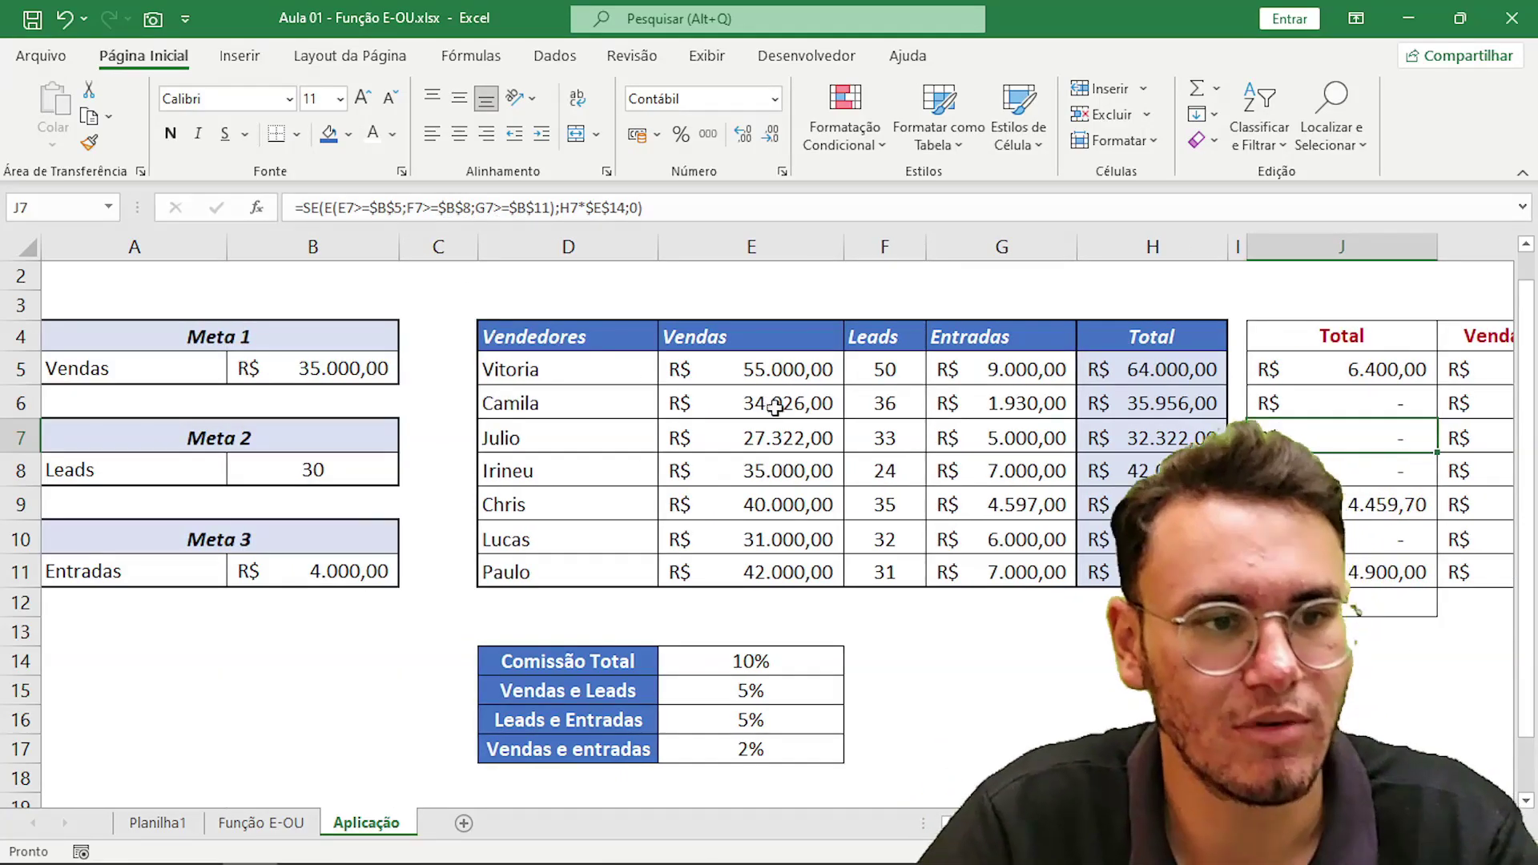
Review the first seller's total formula in H5 and the commission formula in J5.
click(1050, 364)
click(1176, 357)
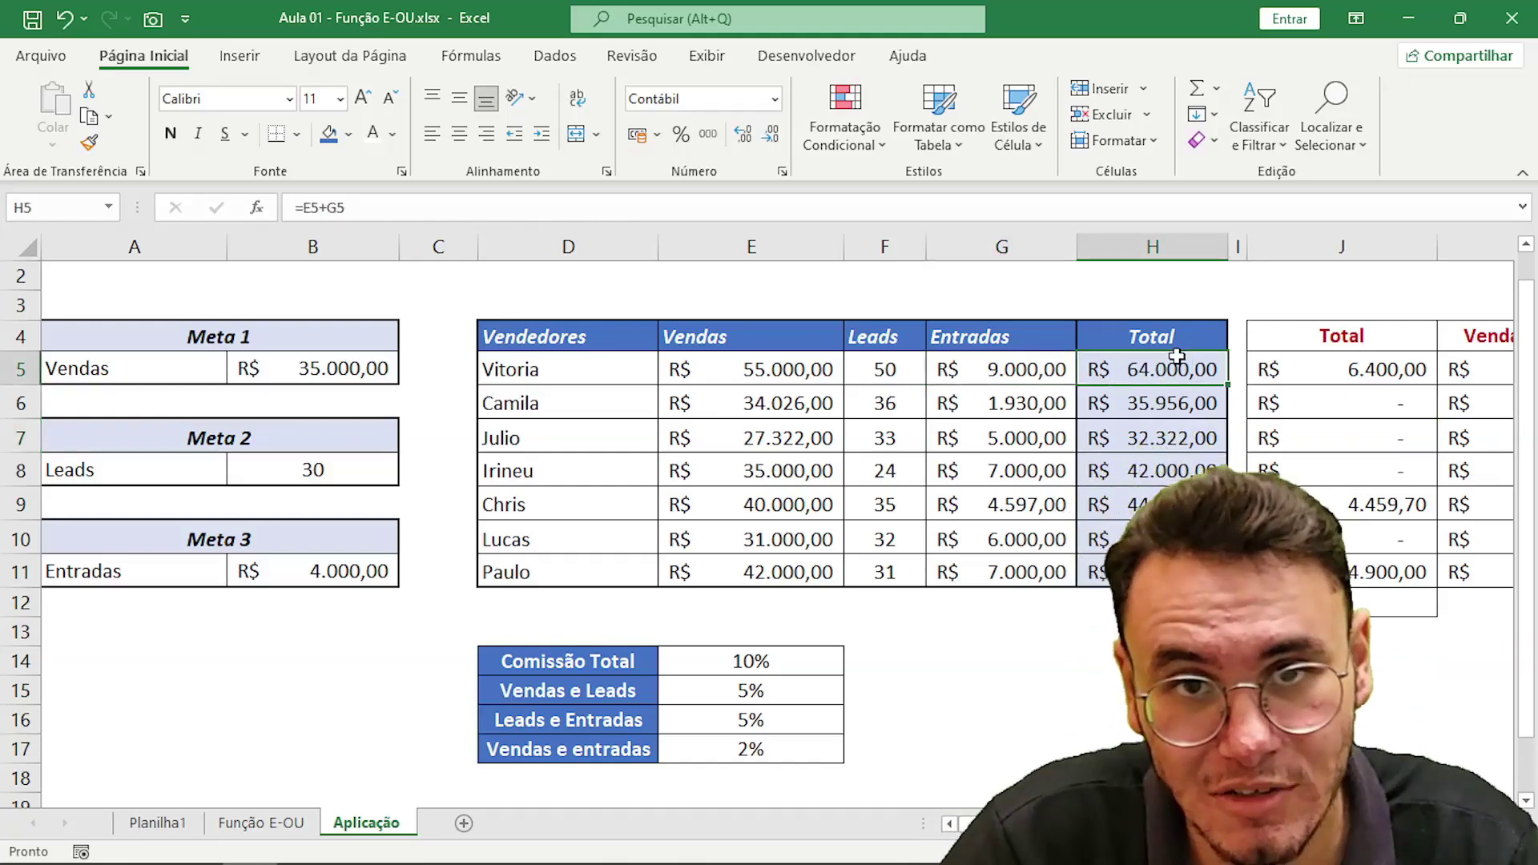
click(1238, 370)
click(1297, 370)
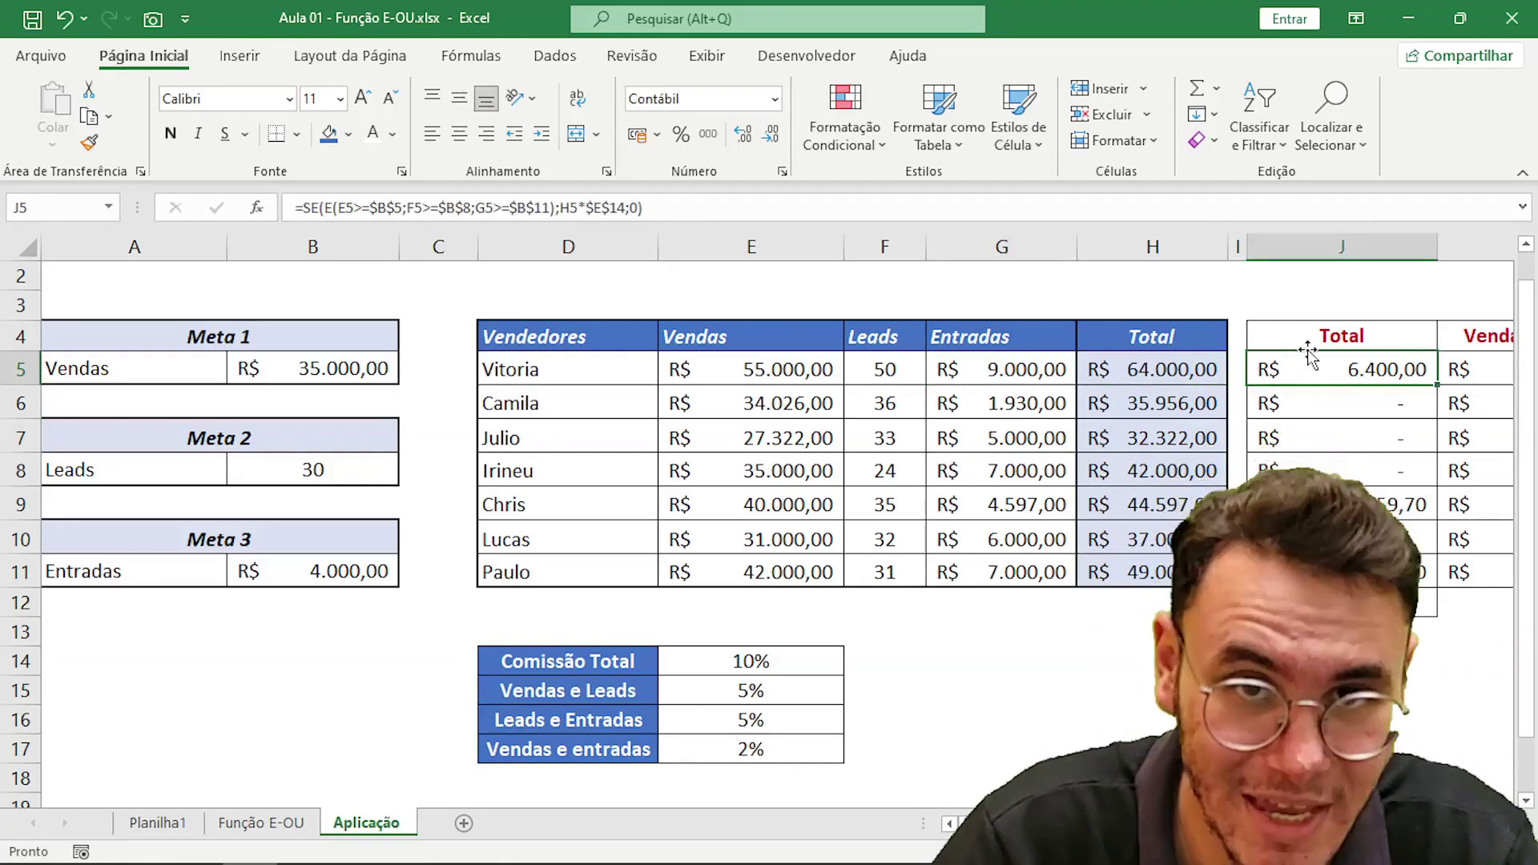